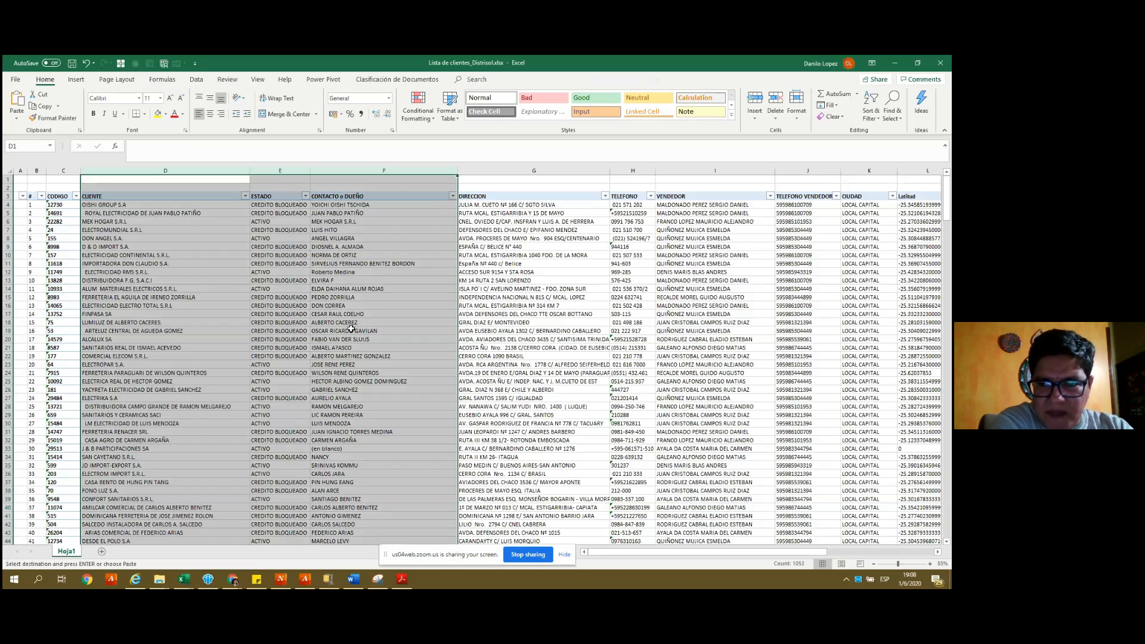
- Inspect the VLOOKUP formulas in the Latitud cells L4 and L5
key(Down)
key(Down)
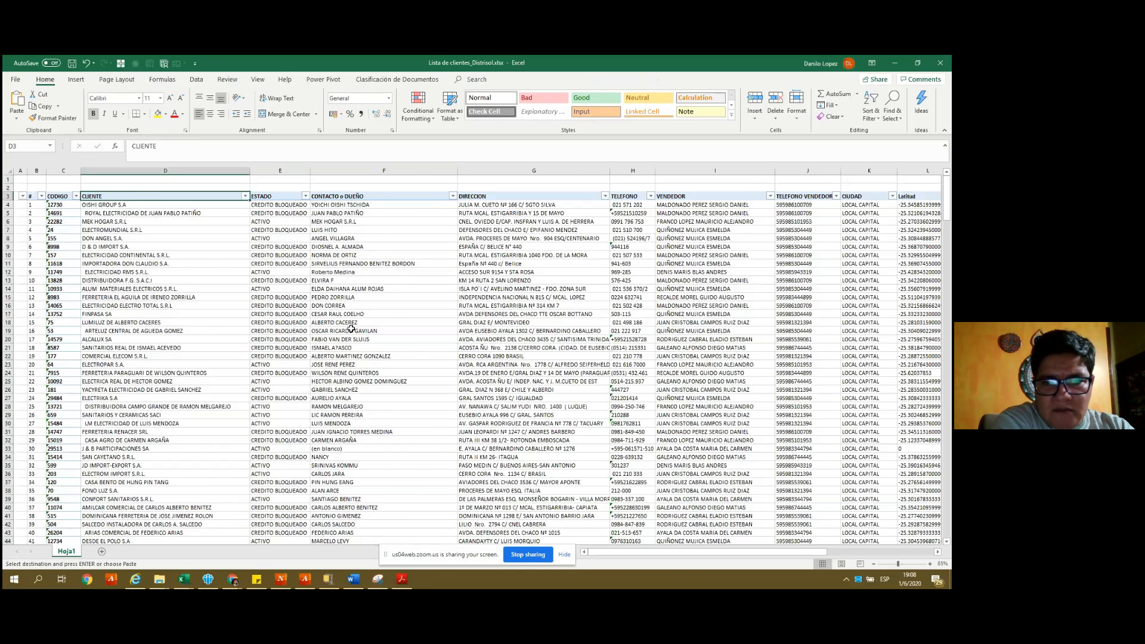
key(Right)
key(Right)
key(Right)
key(Right)
key(Right)
key(Right)
key(Right)
key(Right)
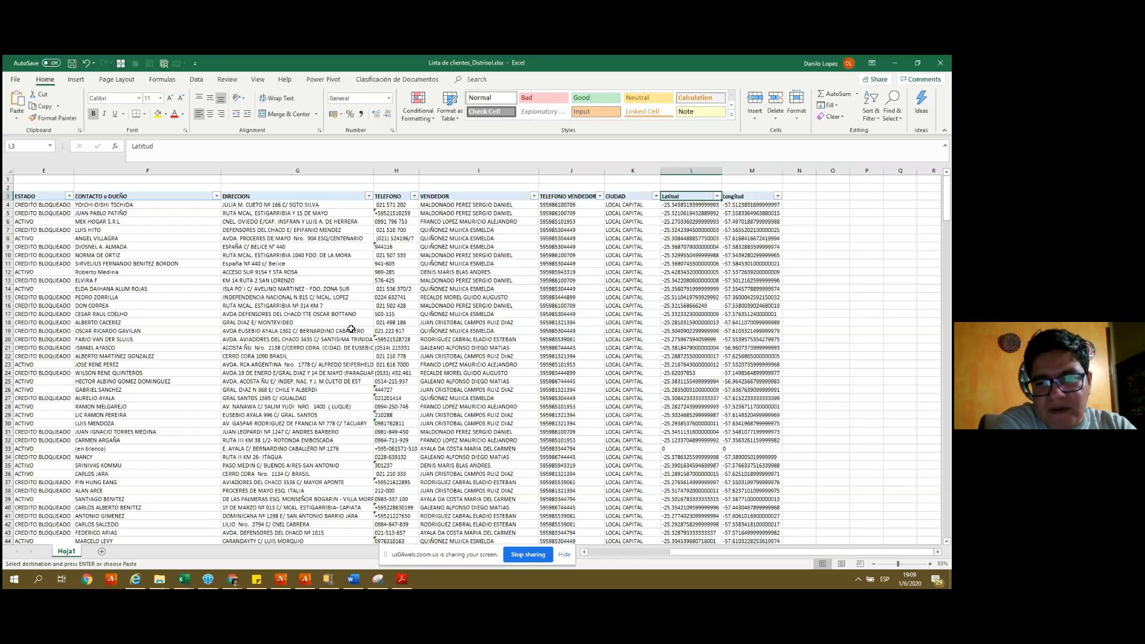
key(Right)
key(Down)
key(Left)
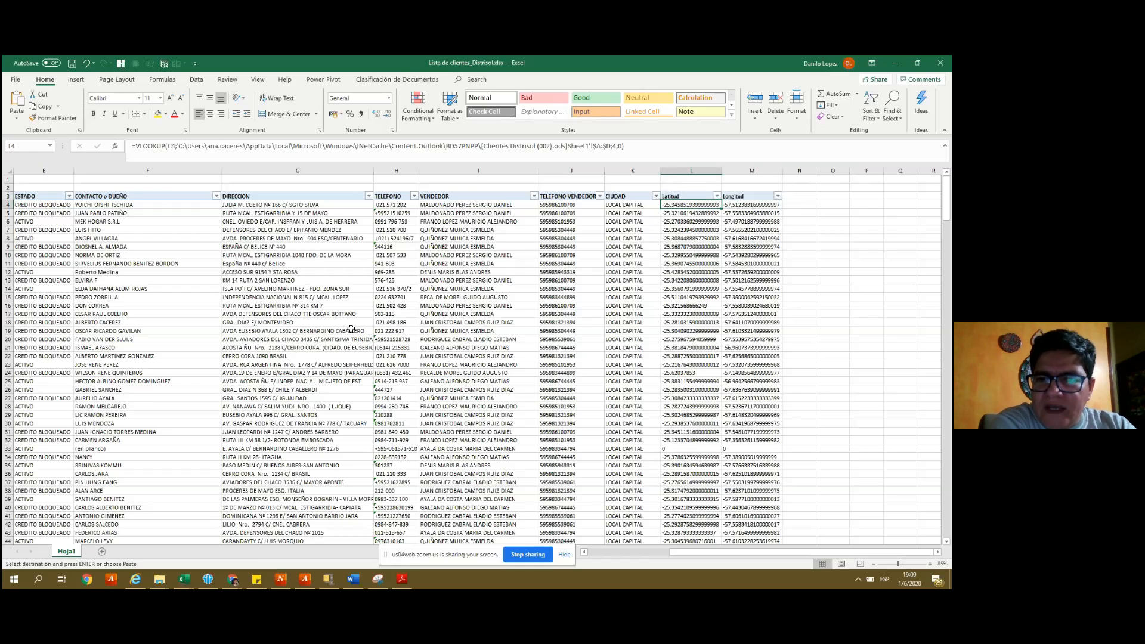
key(Down)
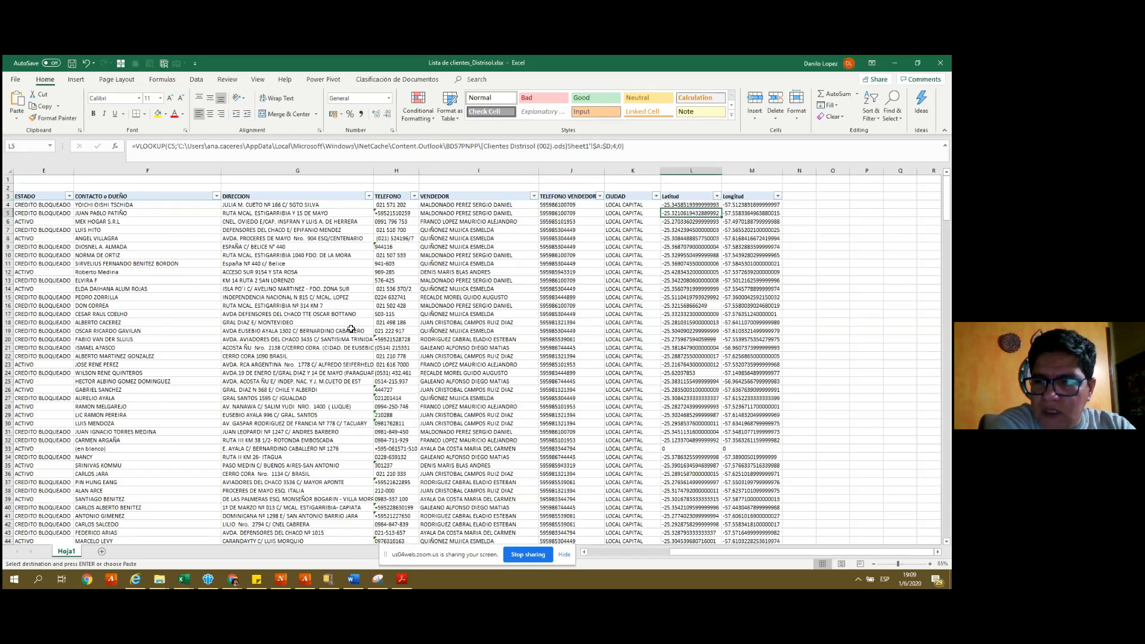
- Check the Longitud formula in M4, return to the top, and show the desktop
key(Up)
key(Right)
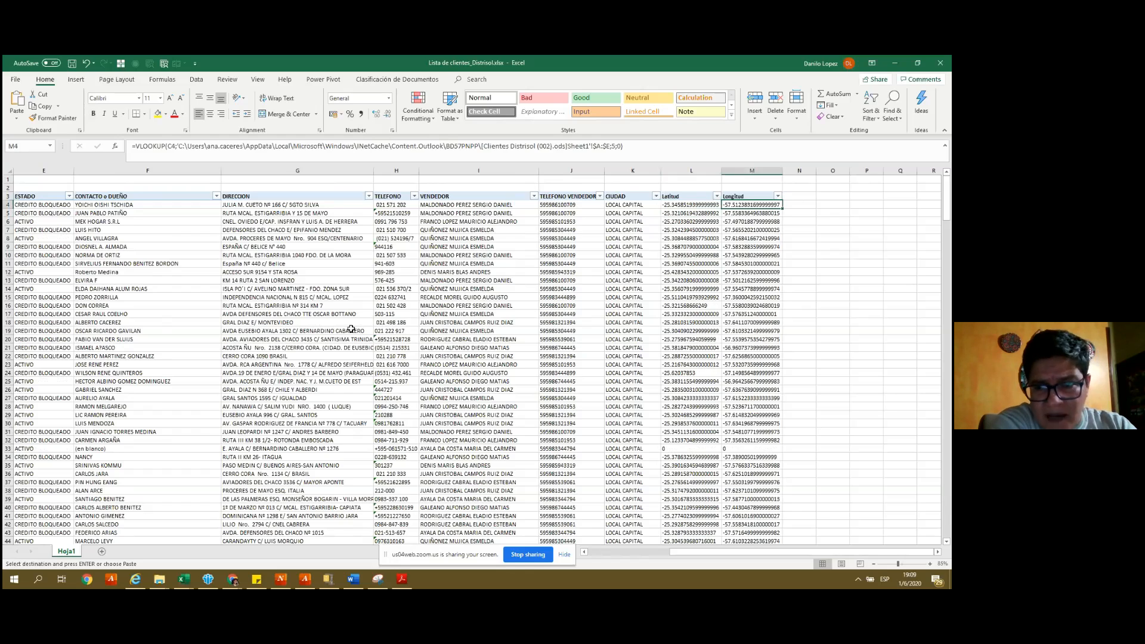
key(Up)
key(Up)
key(Up)
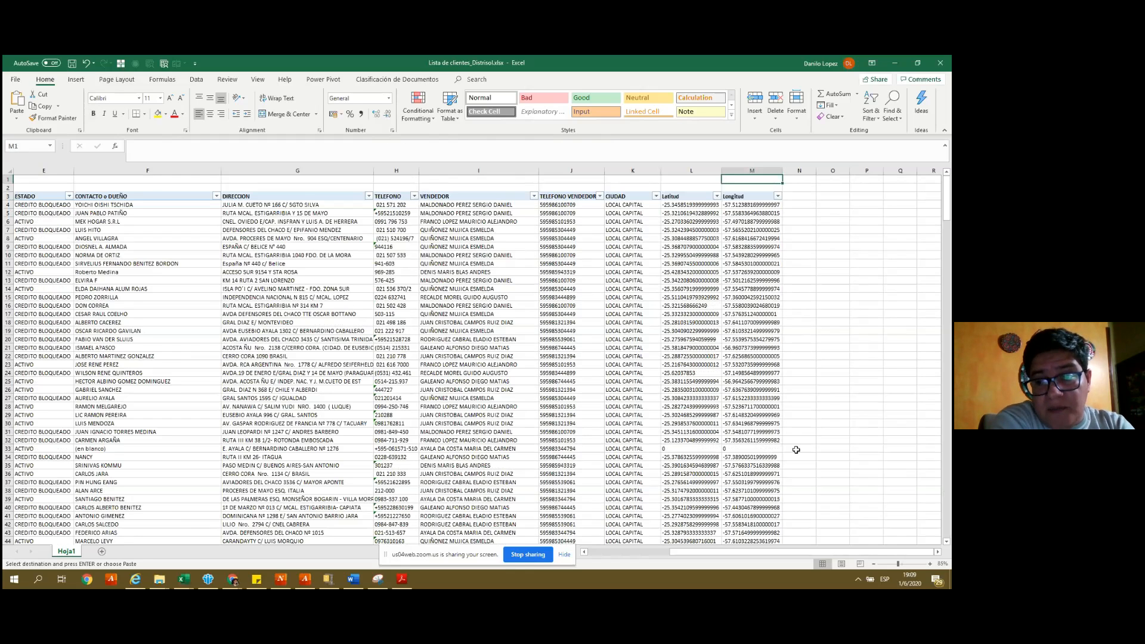
key(alt+Tab)
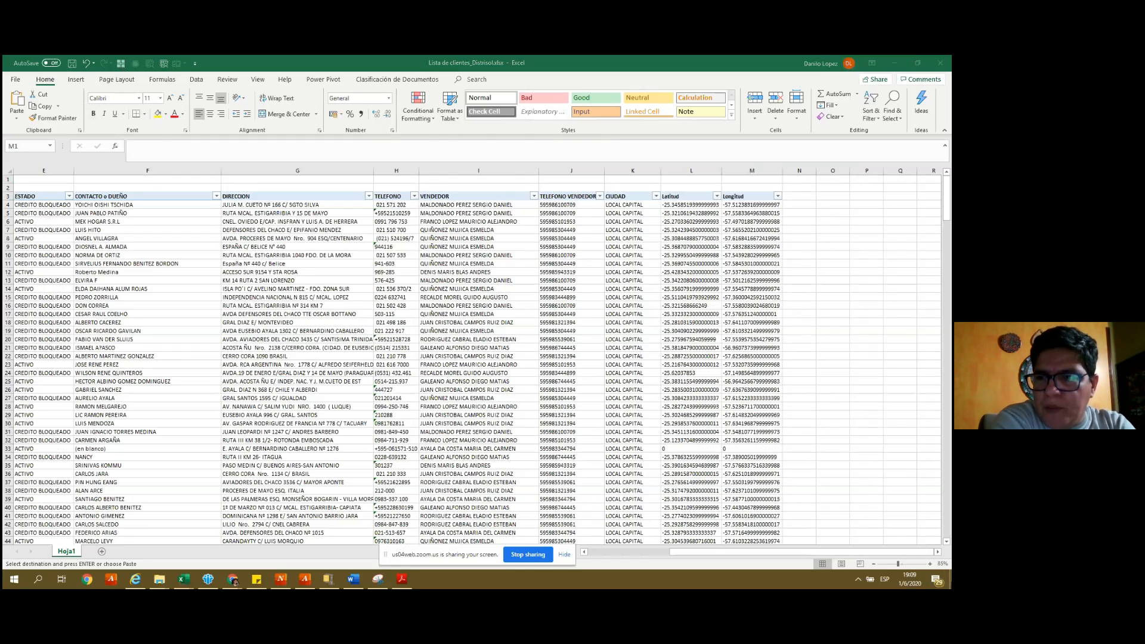
key(super+d)
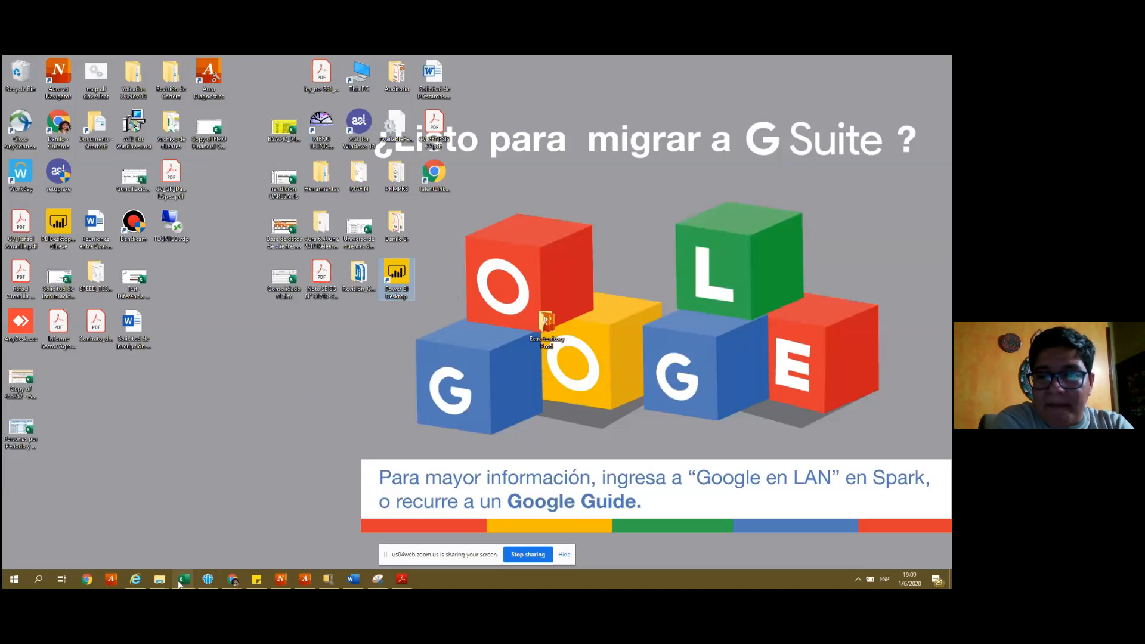
- Bring the client-list workbook back and inspect the Longitud formula in M8
mouse_move(179, 584)
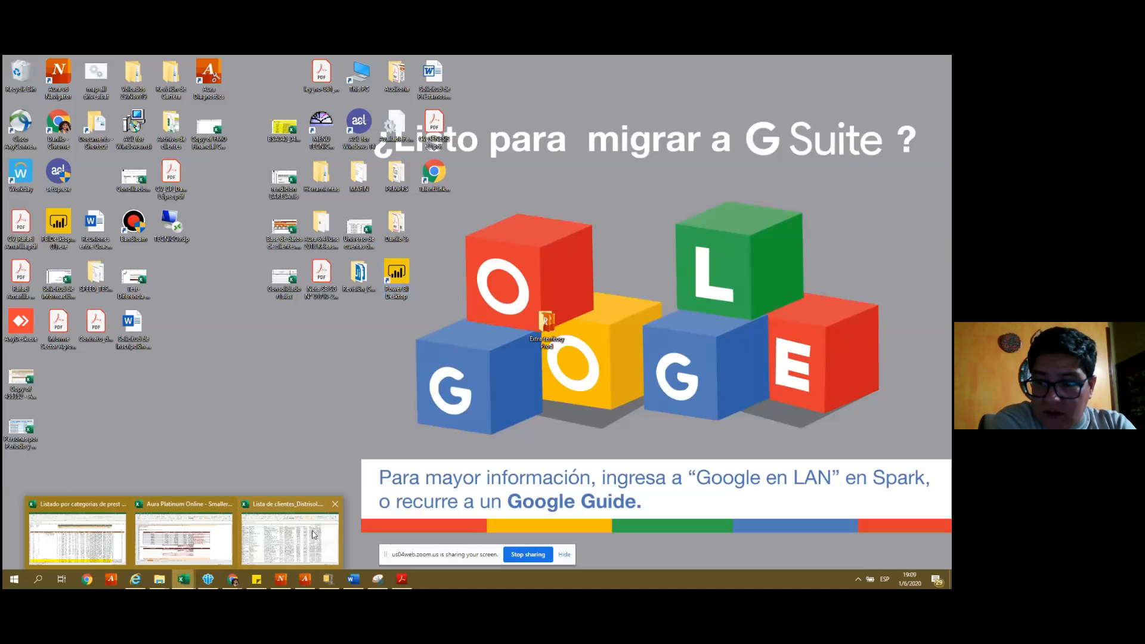
click(314, 534)
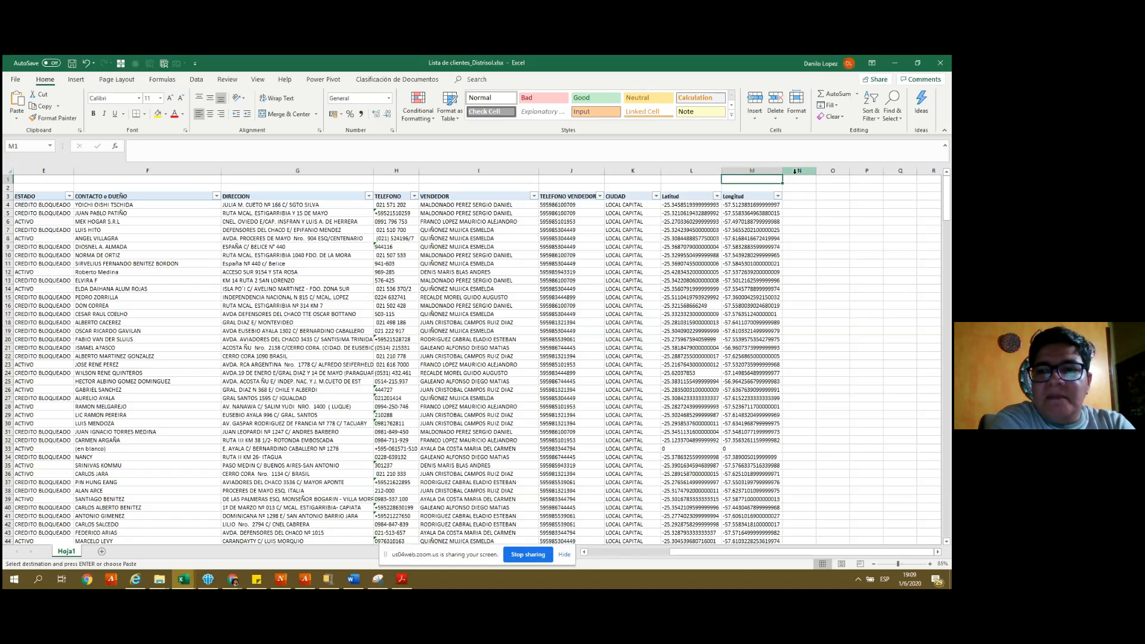
click(792, 198)
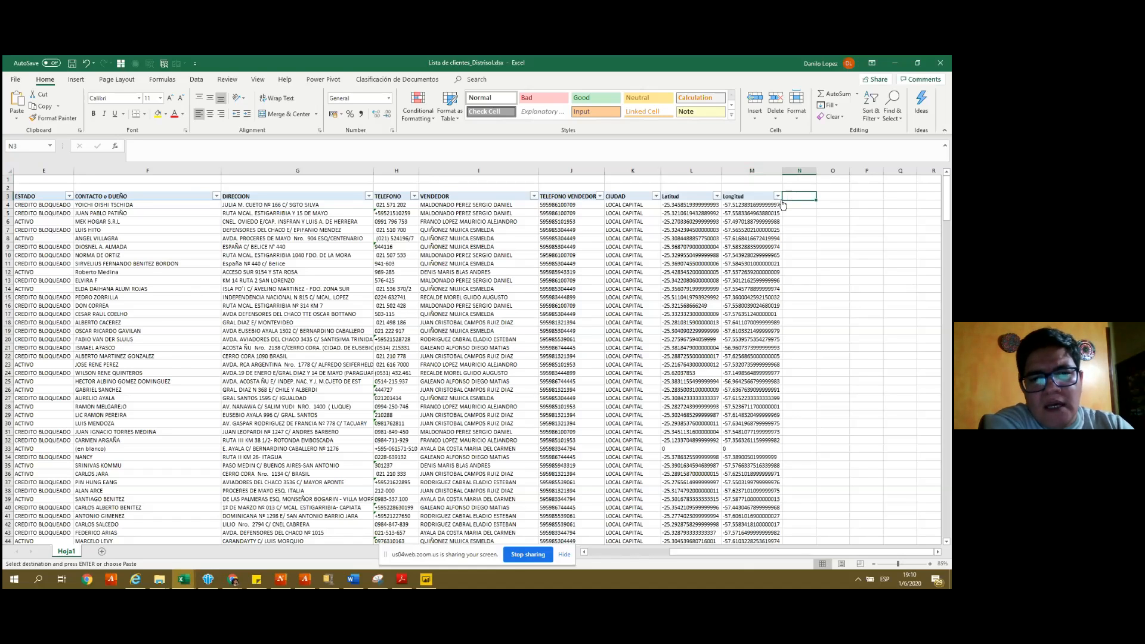
click(763, 240)
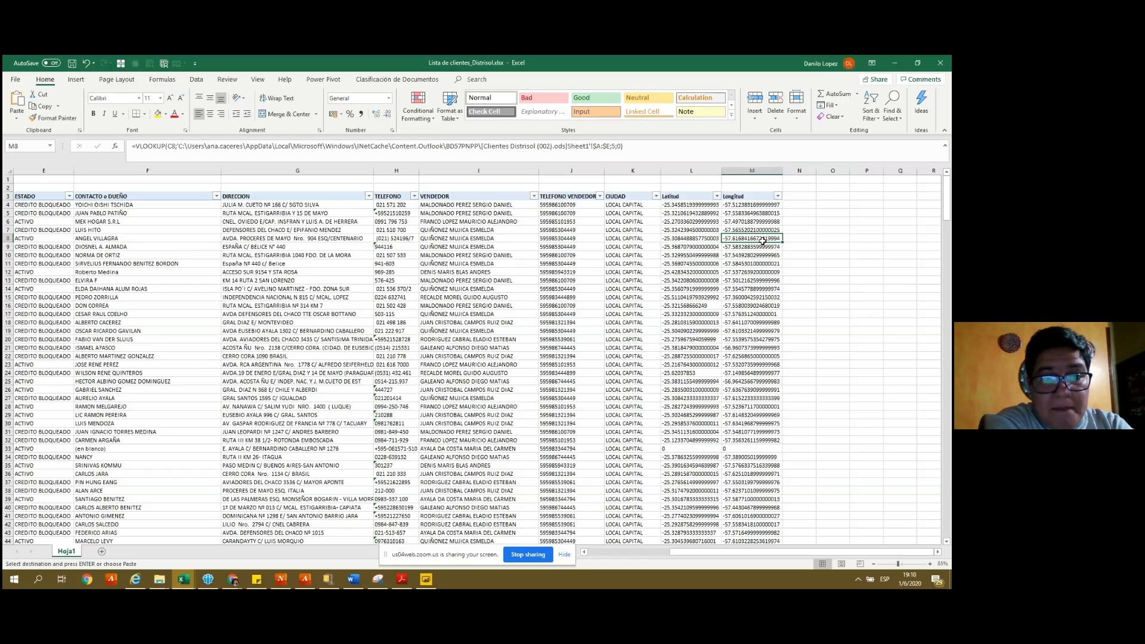
- Copy the last client's details B353:F353 into the new row 354
key(ctrl+End)
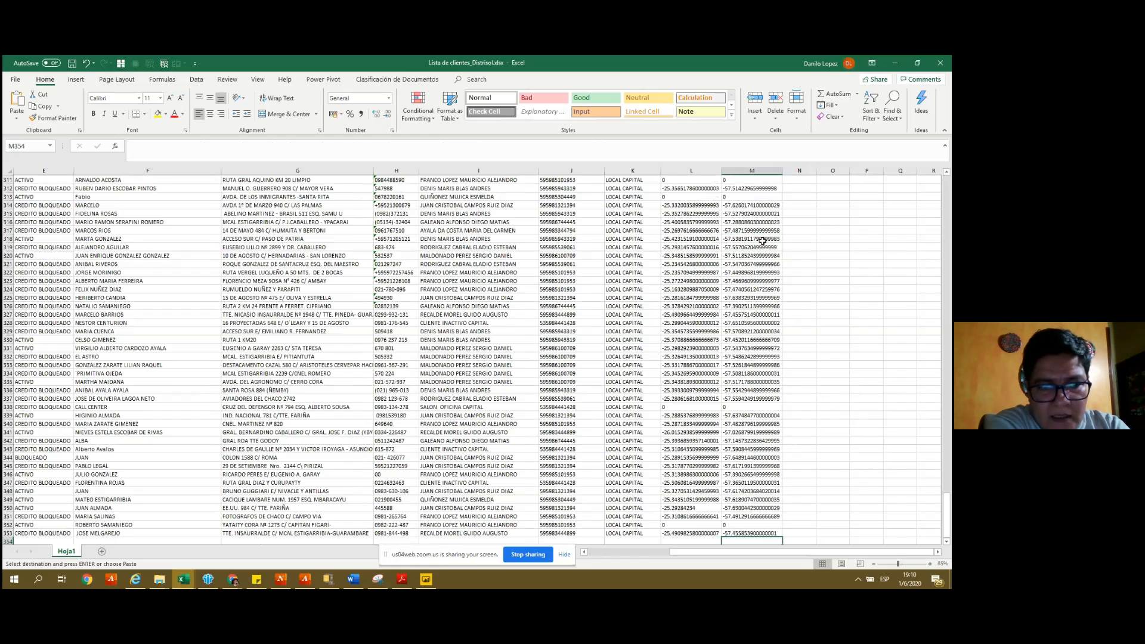
key(Down)
key(Home)
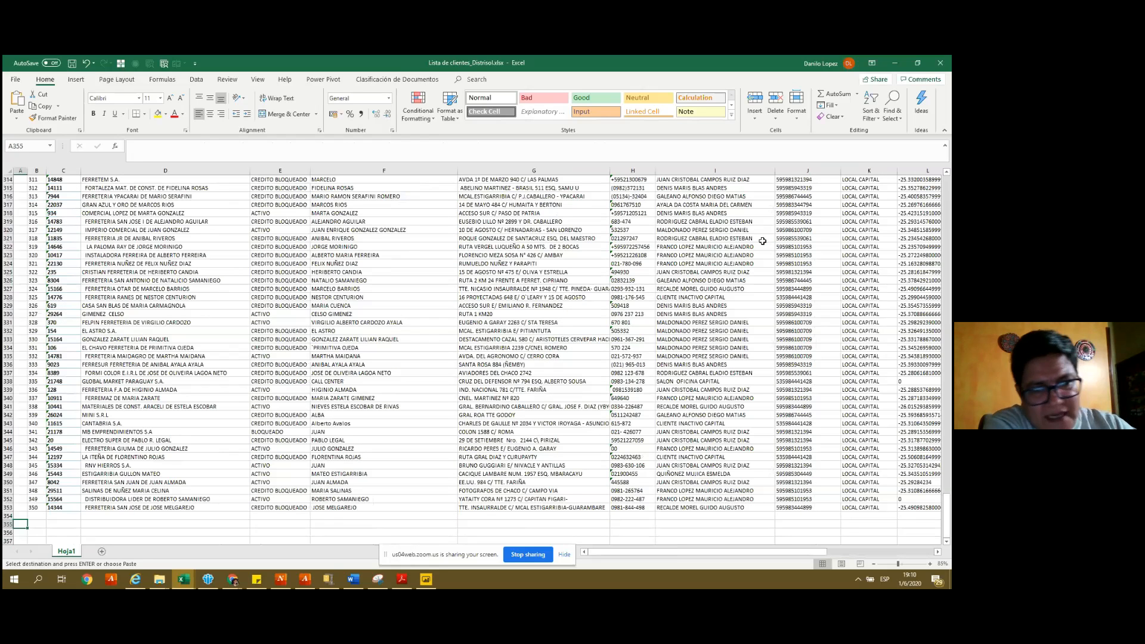
key(ctrl+z)
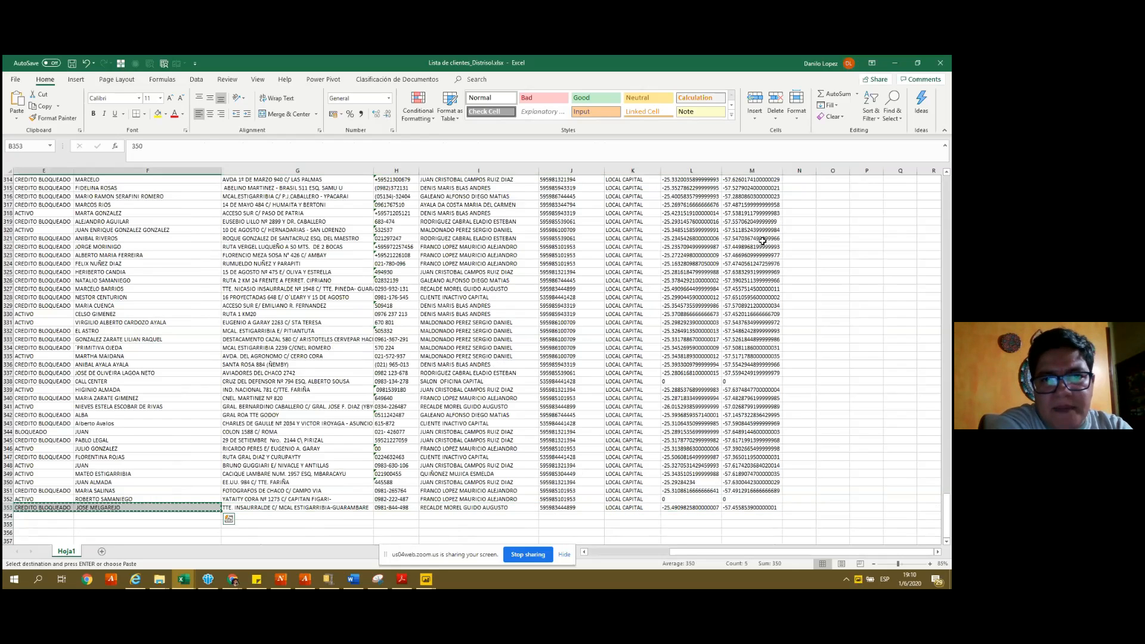
key(Down)
key(Return)
- Select row 353 from the address through the Latitud value (G353:L353)
key(Up)
key(Right)
key(Right)
key(Right)
key(Right)
key(Right)
key(shift+Right)
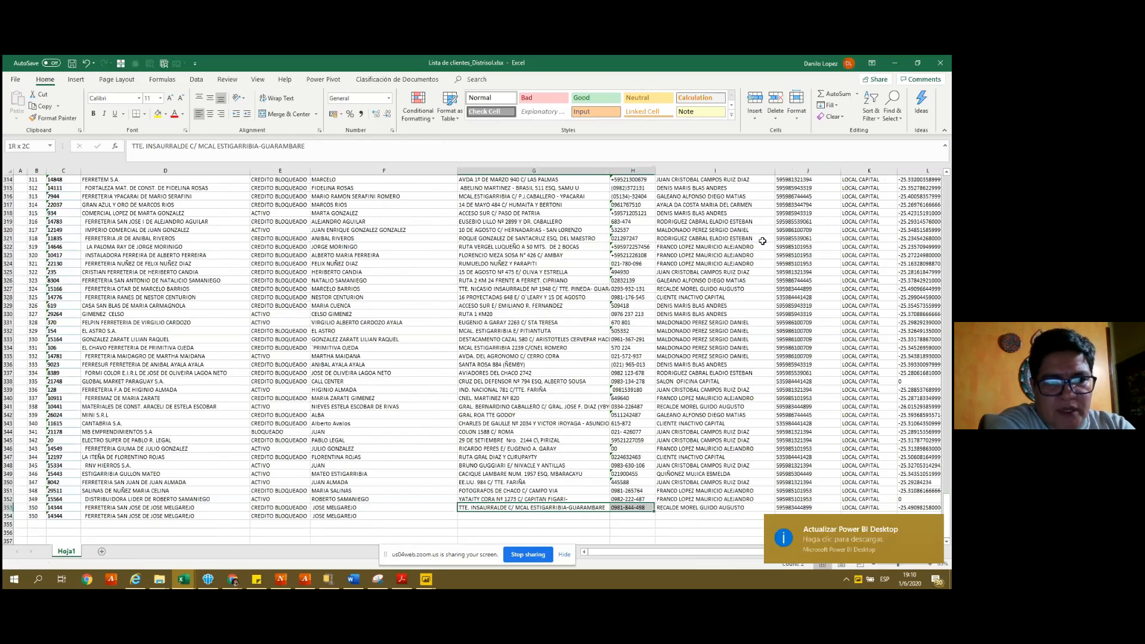
key(shift+Right)
key(shift+Right)
key(shift+Right)
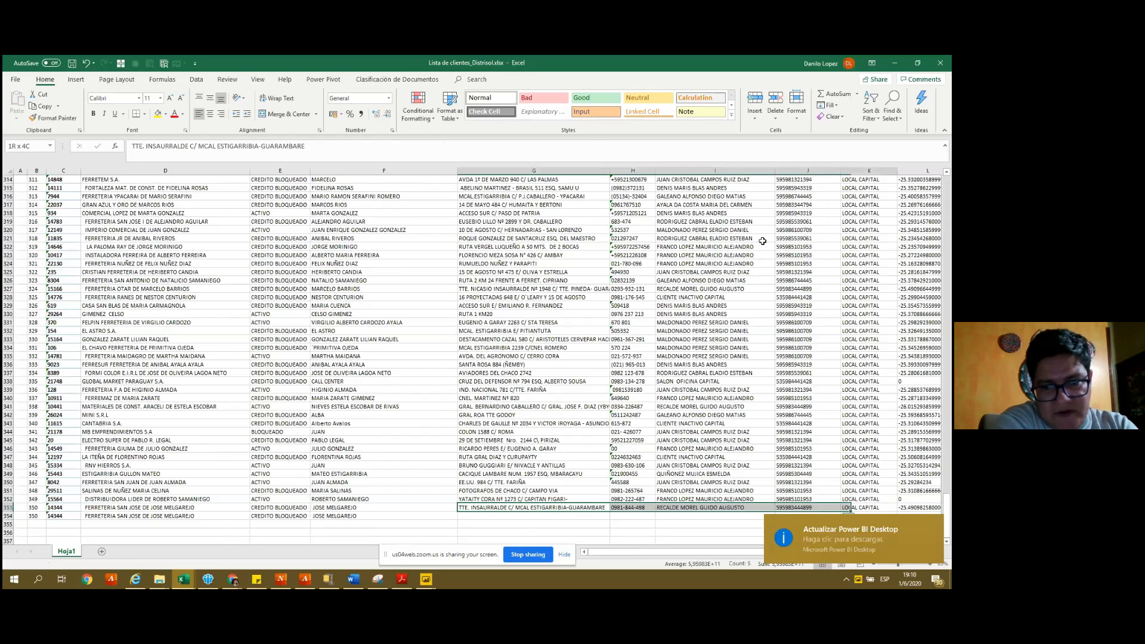
key(shift+Right)
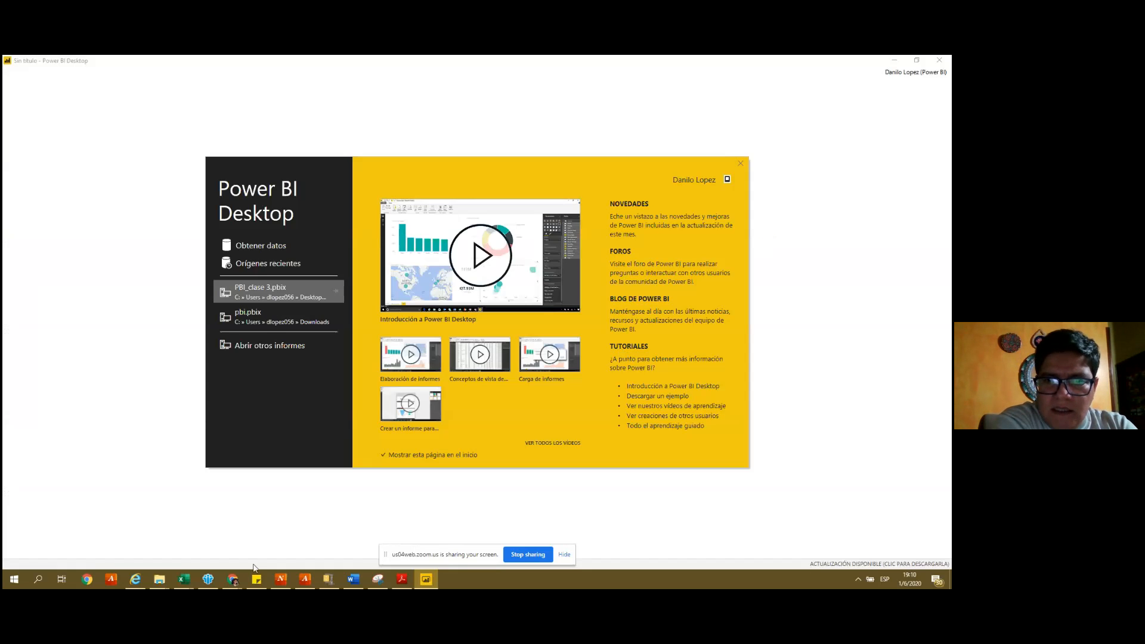
- Return to the client list and select the empty Latitud cell L354
click(182, 579)
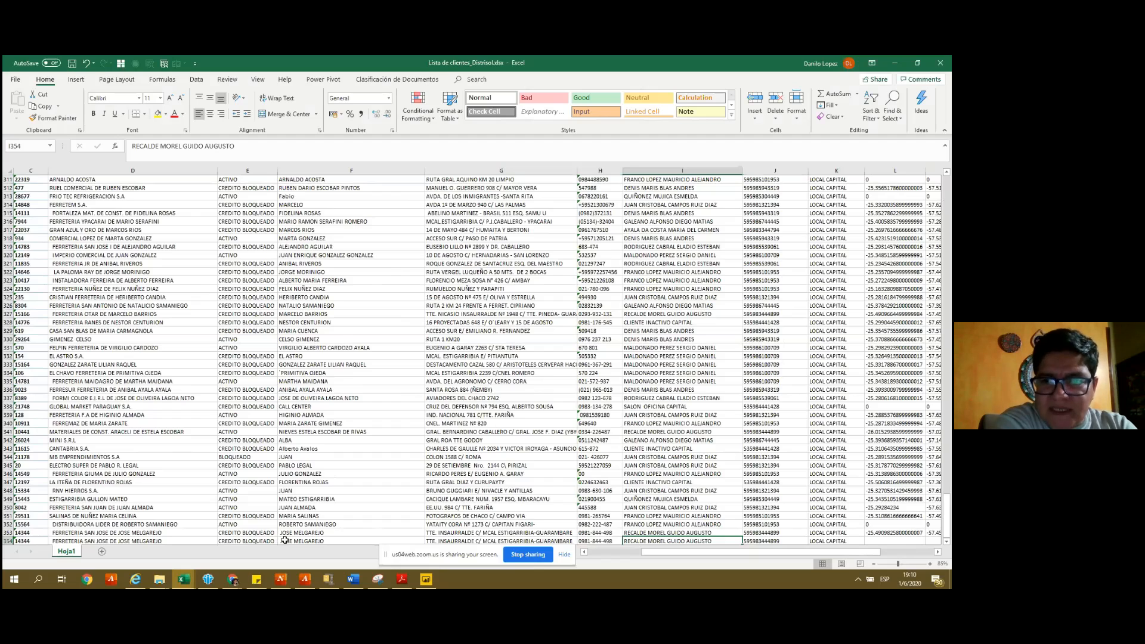
scroll(285, 540, right, 3)
click(690, 541)
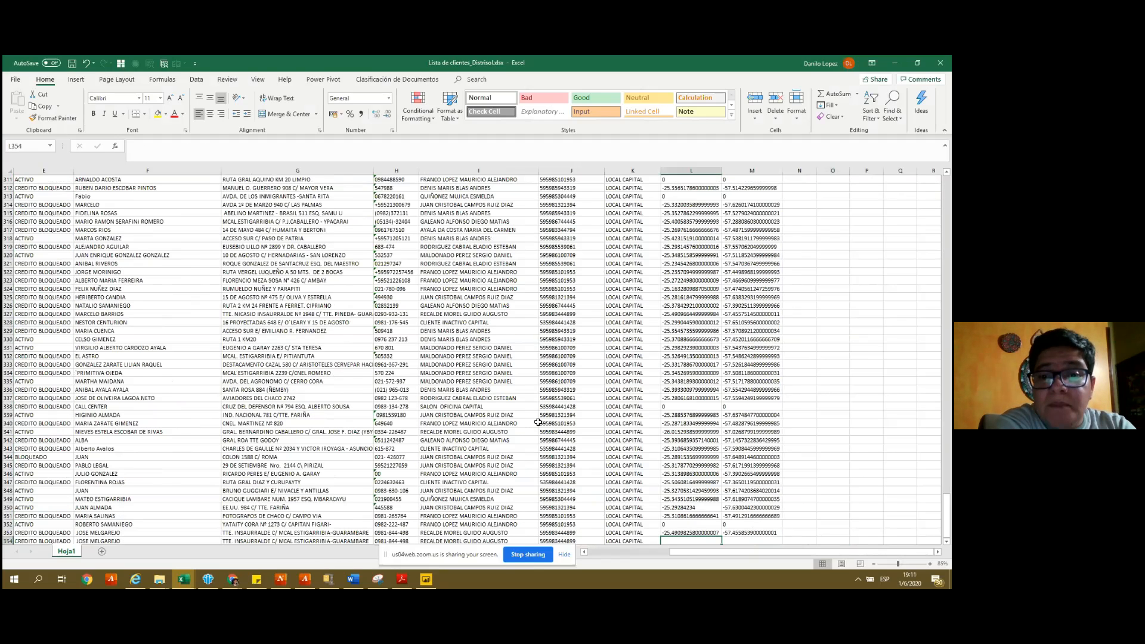
- Bring the Chrome browser window to the front
click(231, 584)
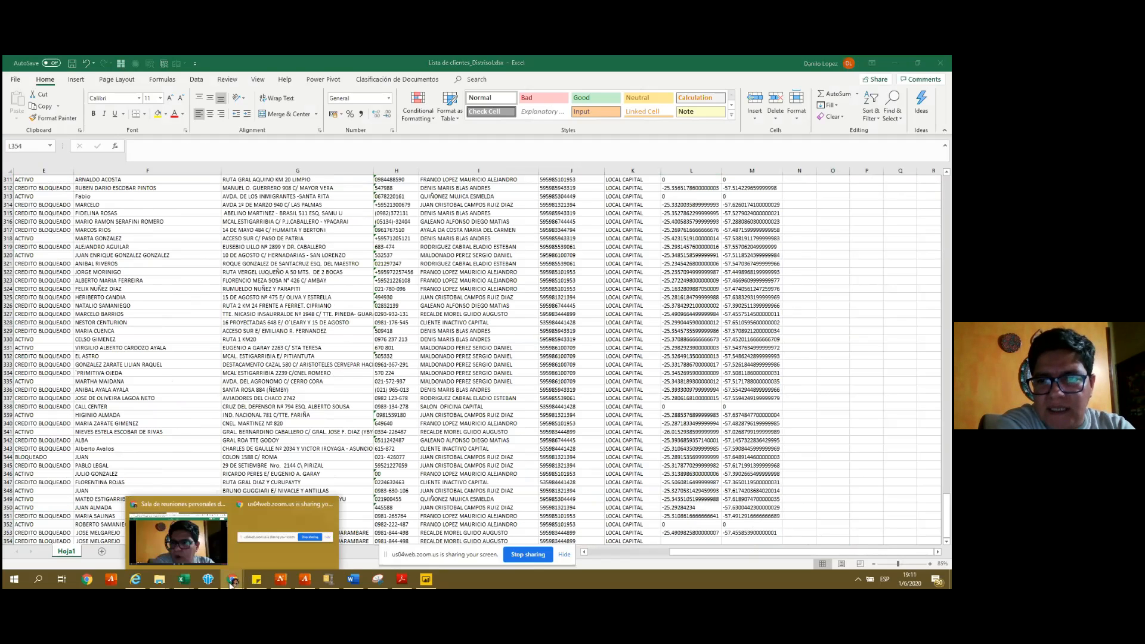
click(271, 515)
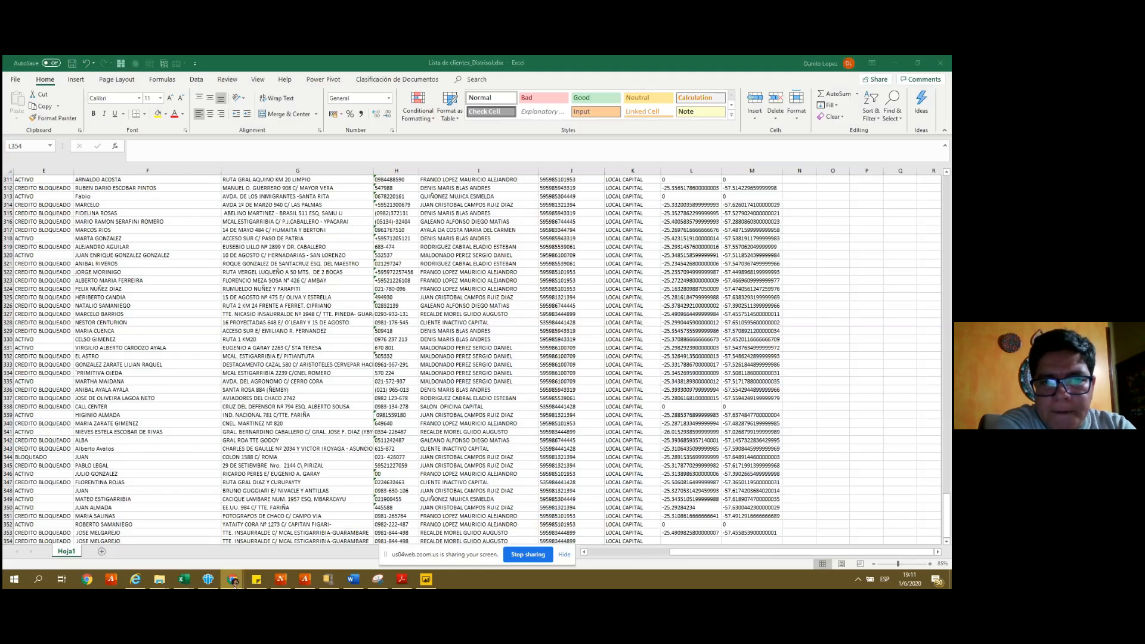
mouse_move(233, 583)
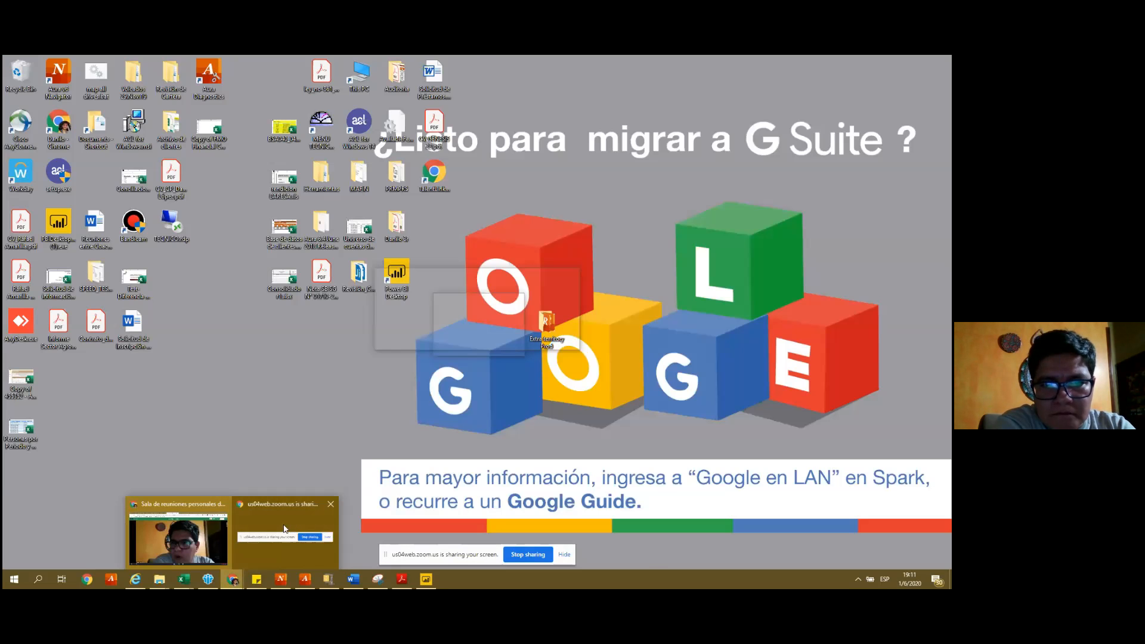
click(284, 528)
- Search Google for 'pricewaterhousecoopers paraguay' in a new tab
click(608, 63)
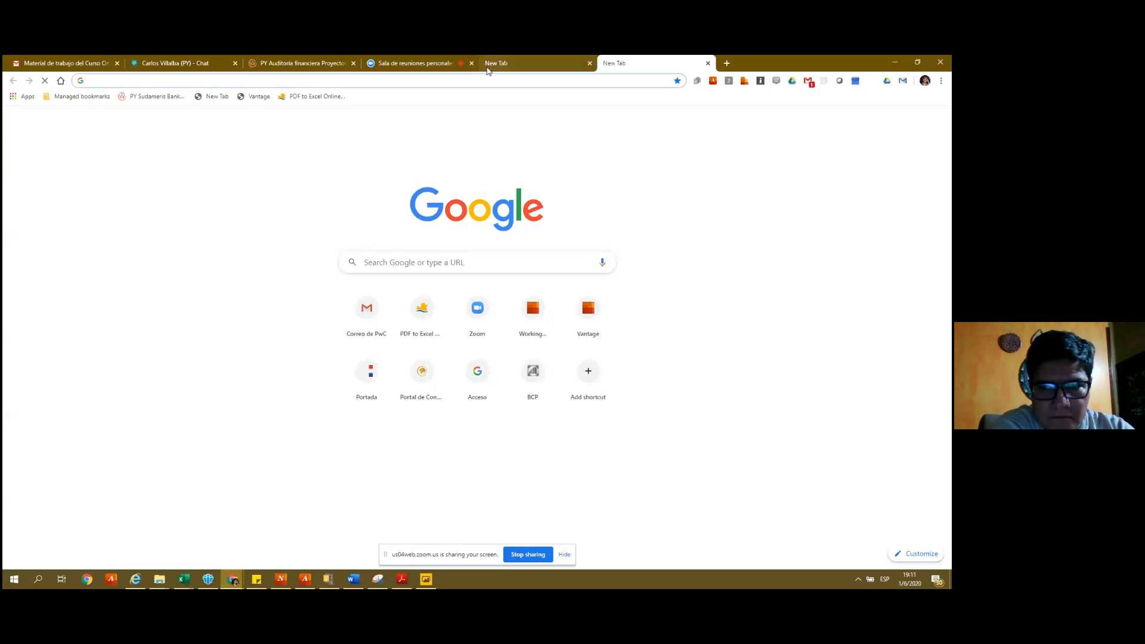
text(orice)
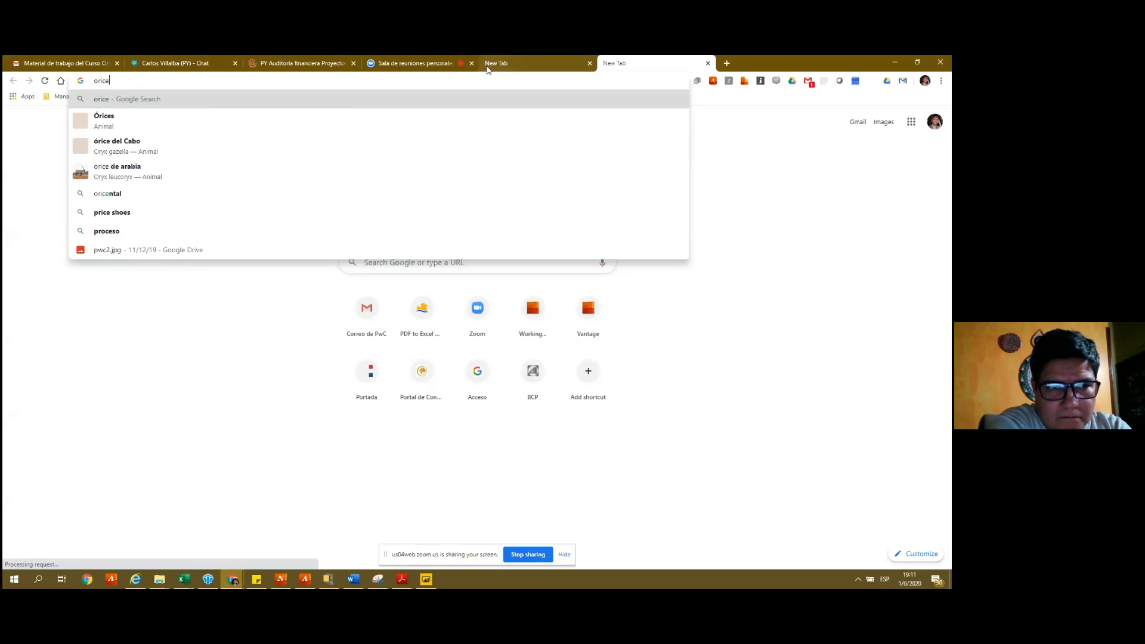
key(BackSpace)
key(BackSpace)
text(p)
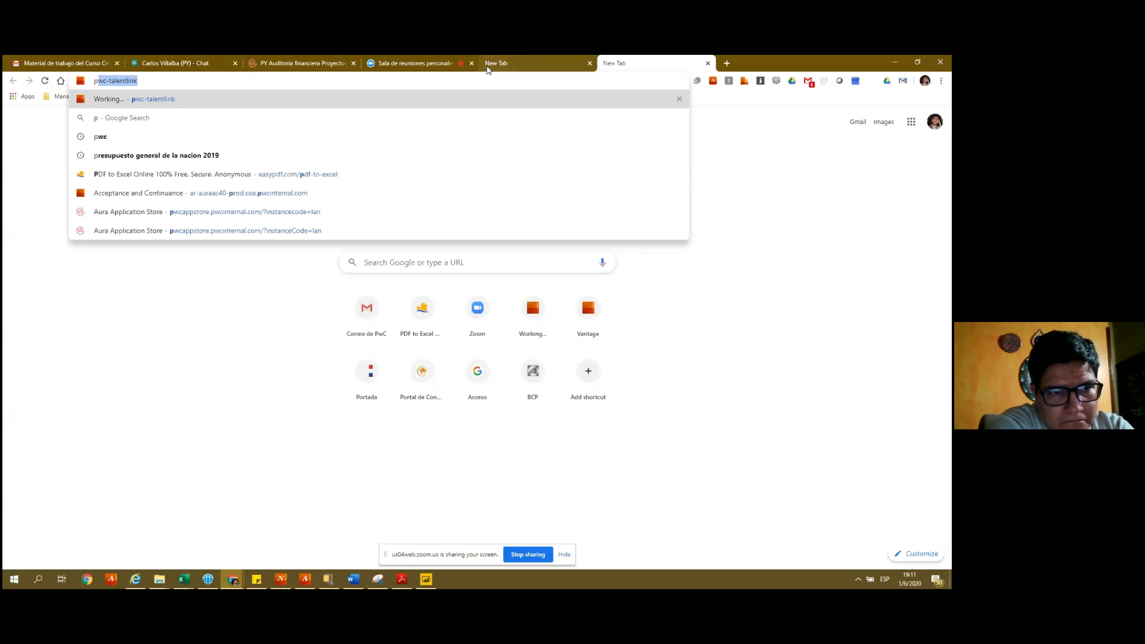
text(ricewater)
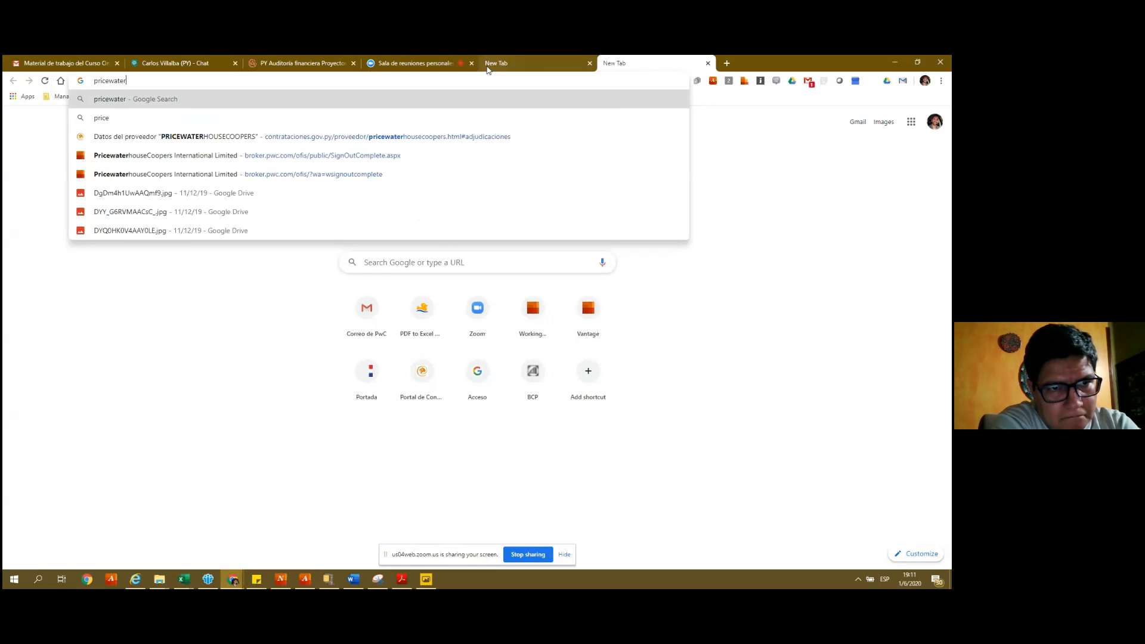
key(Down)
key(Down)
key(Return)
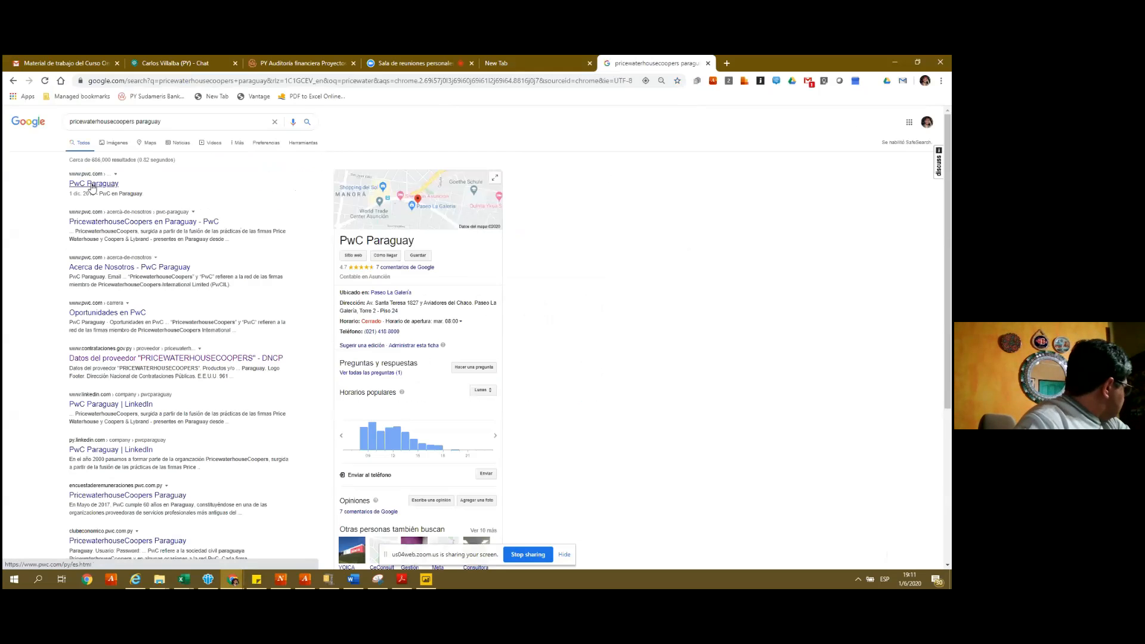
- Visit the PwC Paraguay website, then open its location in Google Maps from the results
click(93, 185)
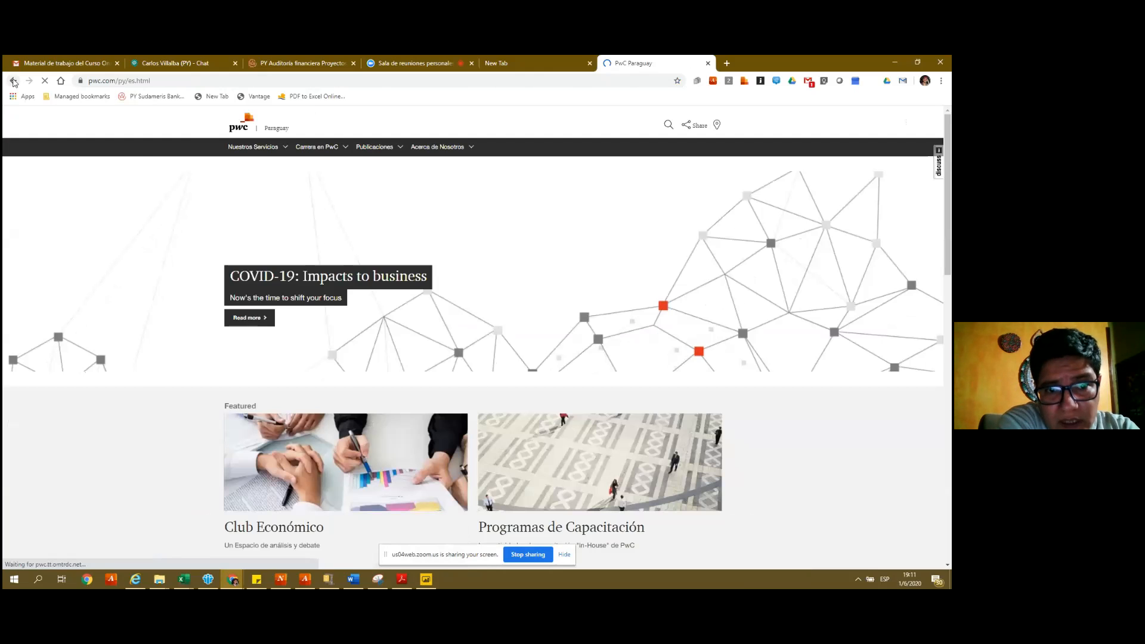
click(13, 81)
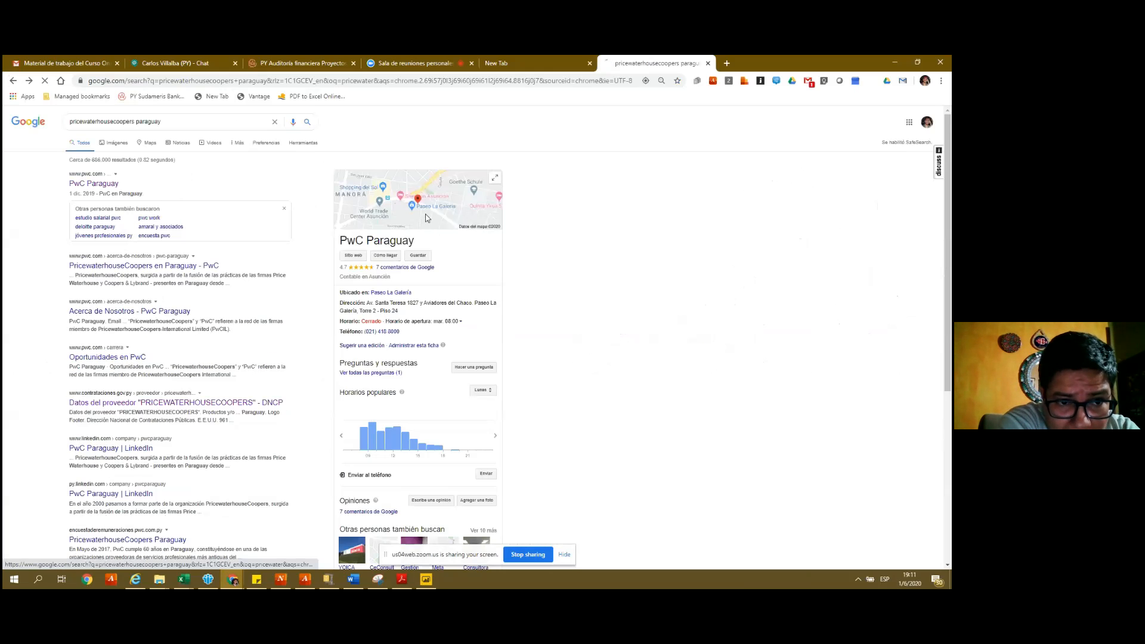
click(426, 219)
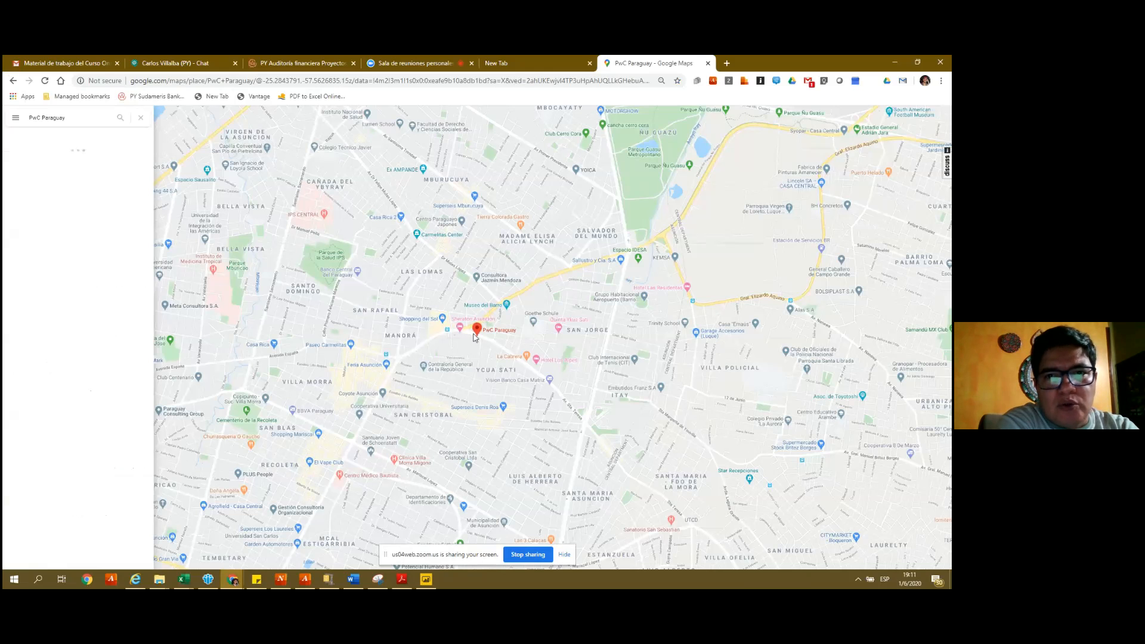
- Zoom out to greater Asunción and open the location options at the PwC pin
scroll(475, 338, up, 2)
scroll(475, 338, down, 1)
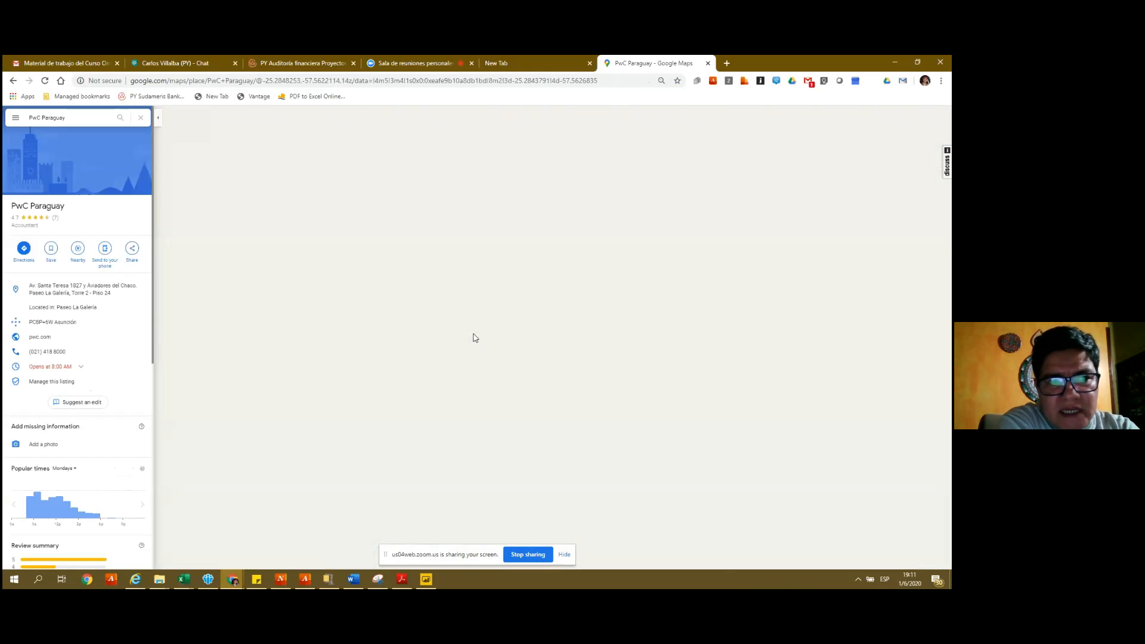
scroll(476, 338, down, 1)
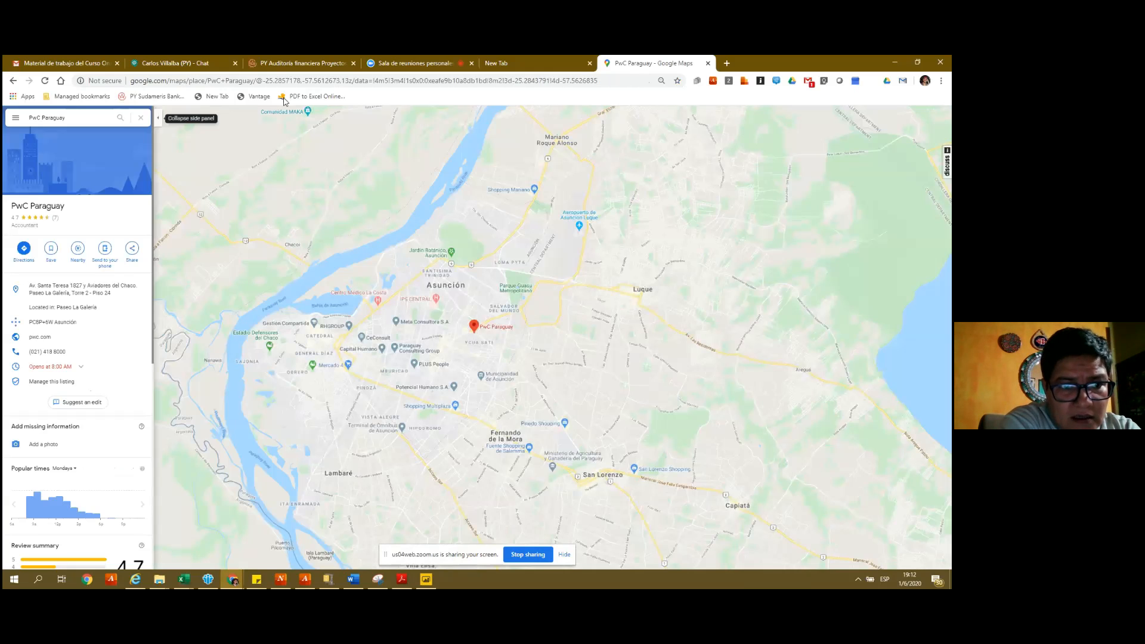
drag(265, 81, 290, 81)
mouse_move(305, 81)
mouse_down()
mouse_move(324, 81)
mouse_move(302, 81)
mouse_up()
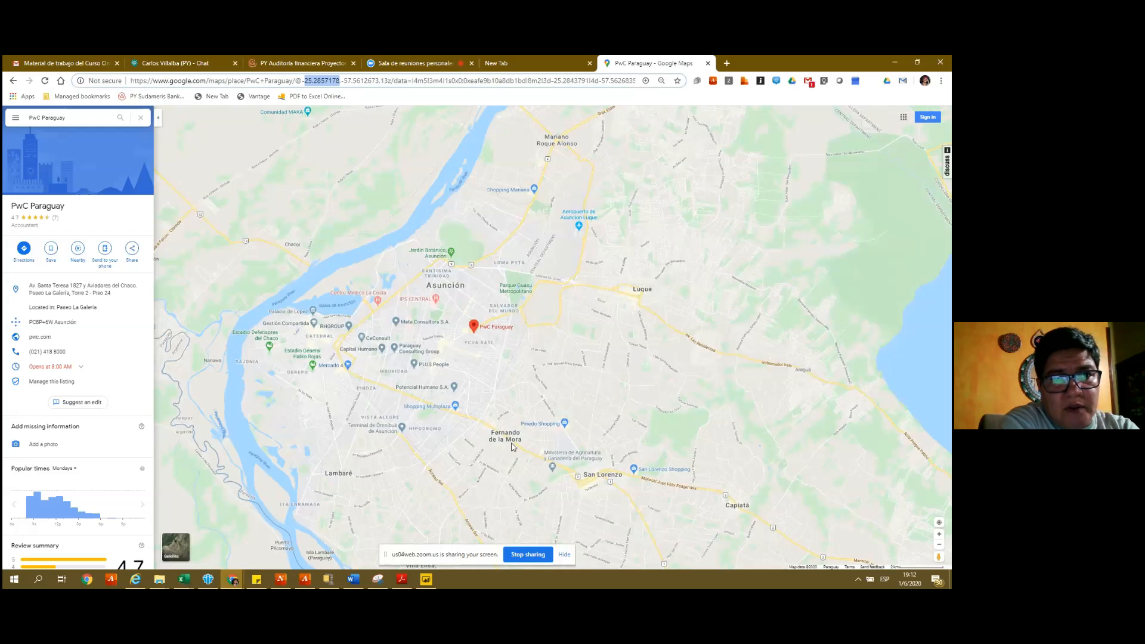
right_click(476, 327)
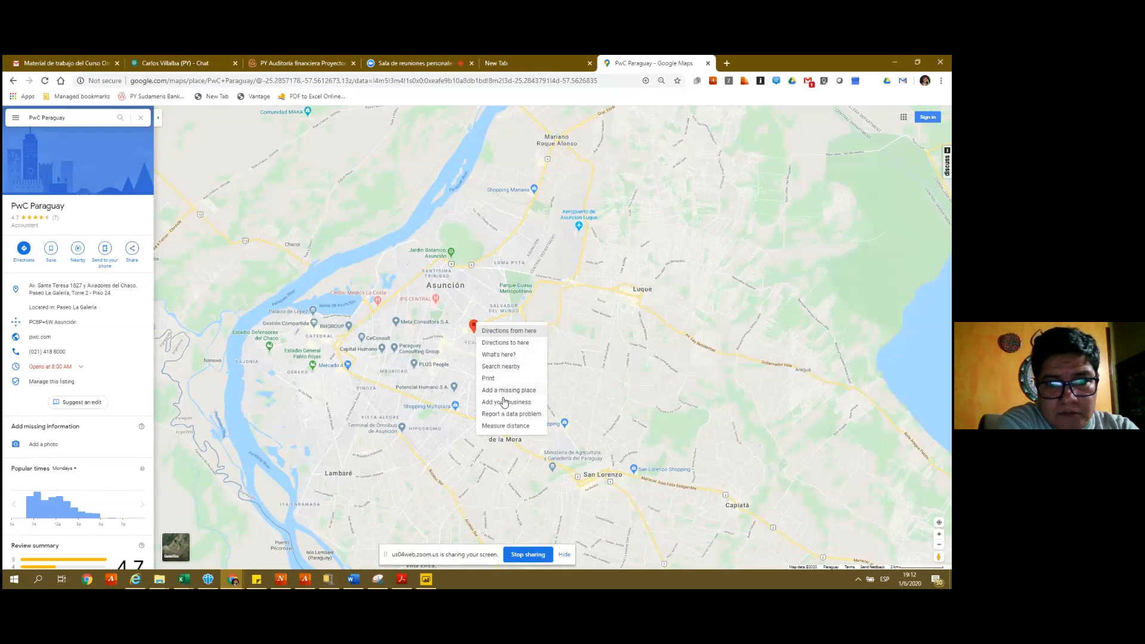
- Paste the latitude -25.2857178 from the map address into cell L354
click(270, 81)
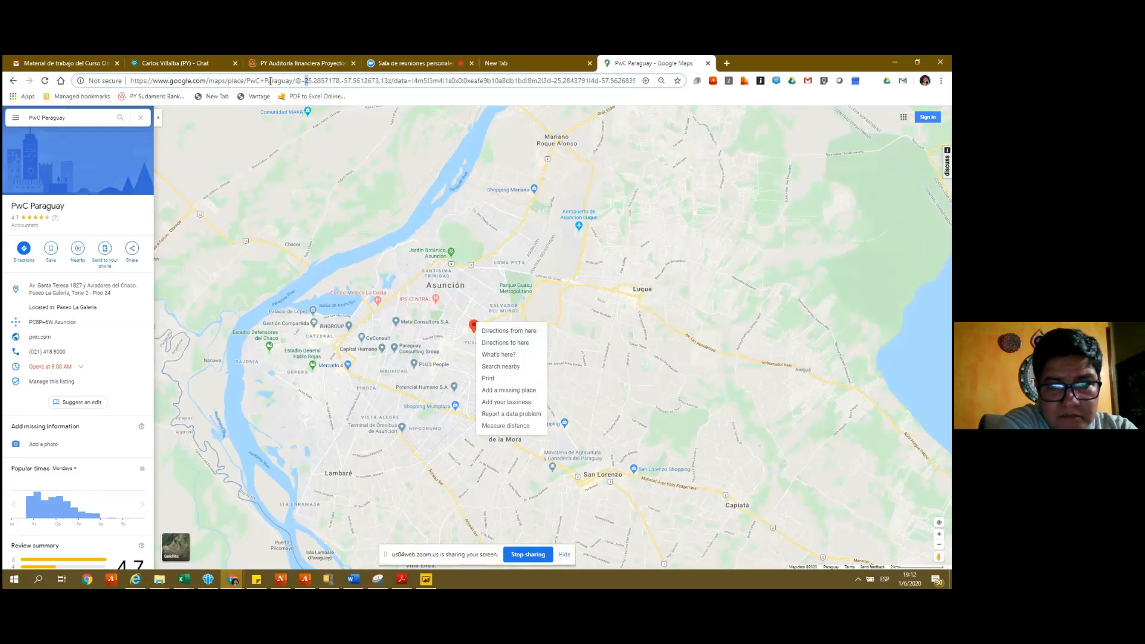
key(shift+Right)
key(shift+Right)
key(shift+Right)
key(shift+Right)
key(shift+Right)
key(shift+Right)
key(shift+Right)
key(shift+Right)
key(shift+Right)
key(shift+Right)
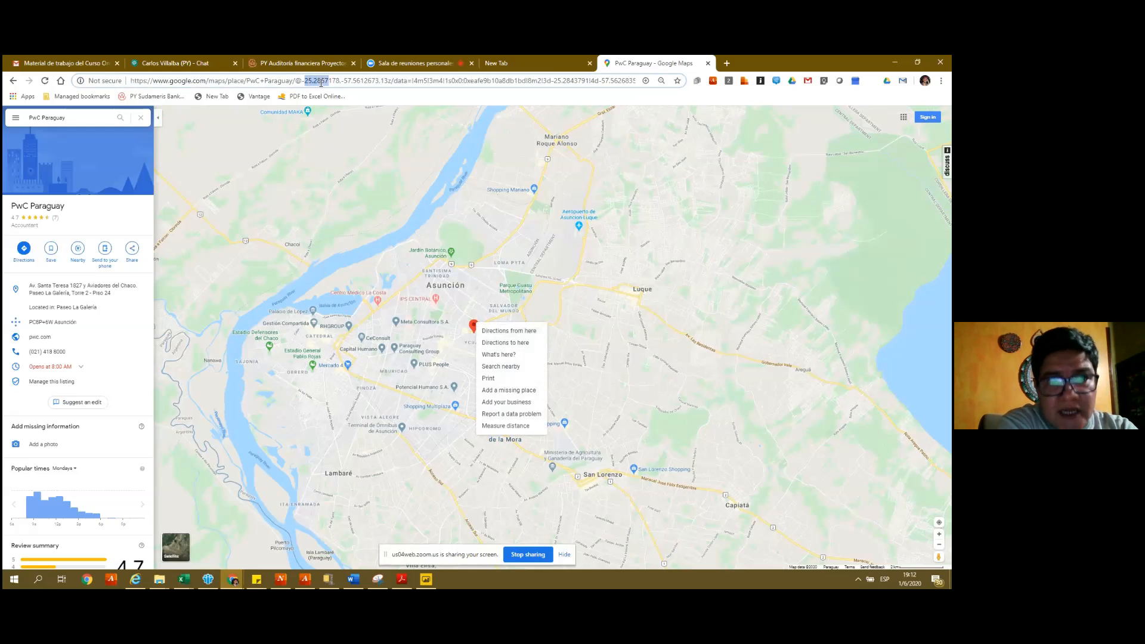
key(shift+Right)
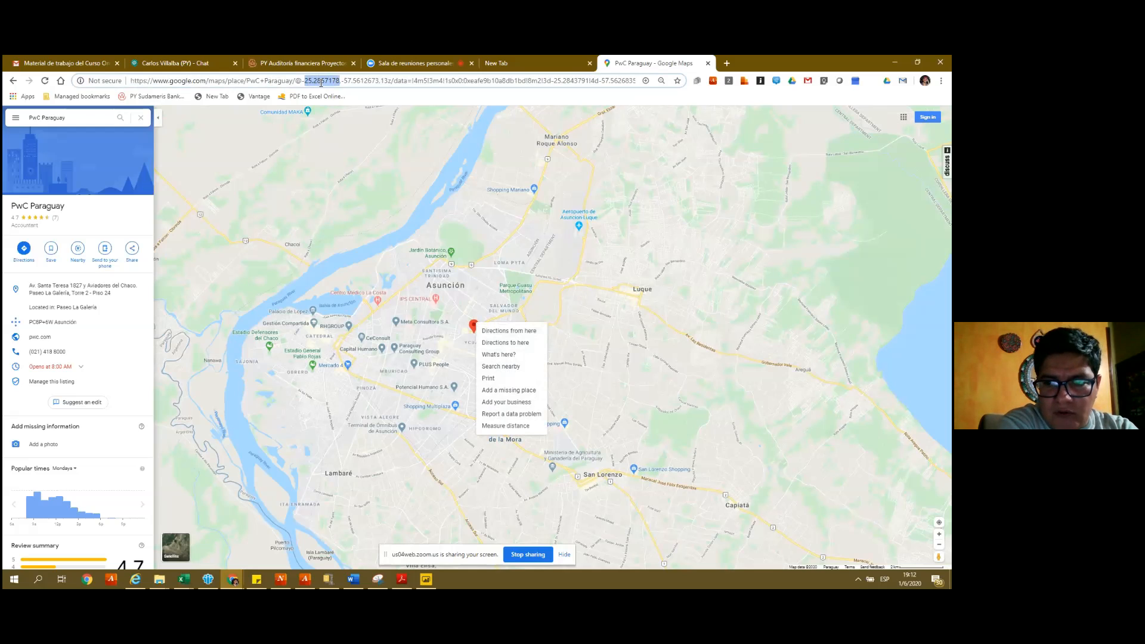
key(Left)
key(Left)
key(shift+Right)
key(shift+Right)
key(shift+Right)
key(shift+Right)
key(shift+Right)
key(shift+Right)
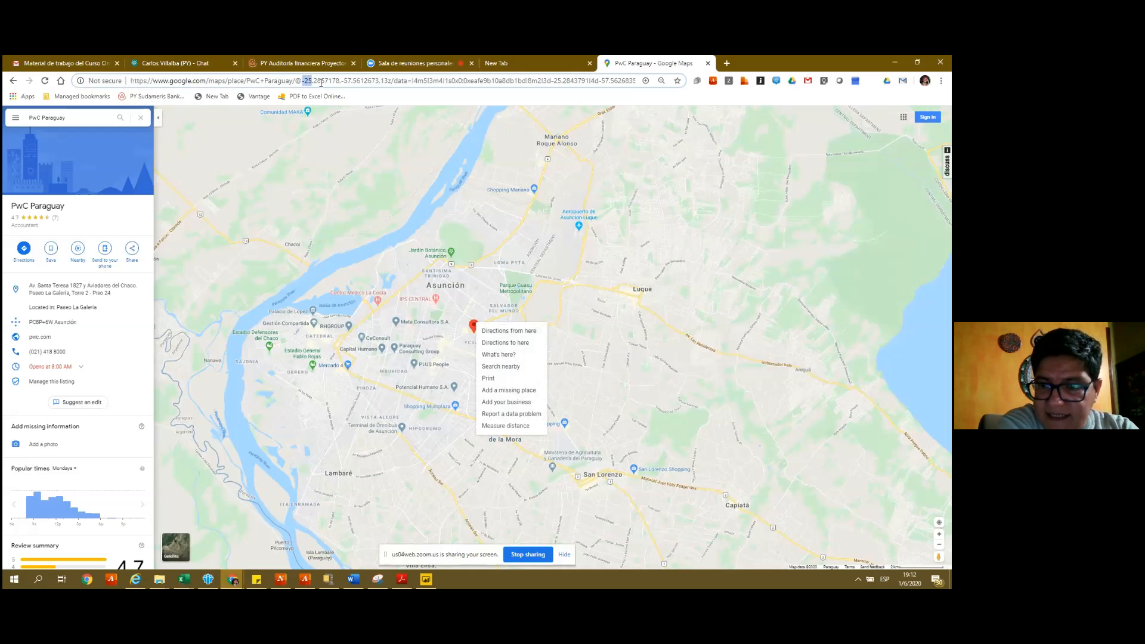
key(shift+Right)
key(shift+Right)
key(shift+Right)
key(shift+Right)
key(shift+Right)
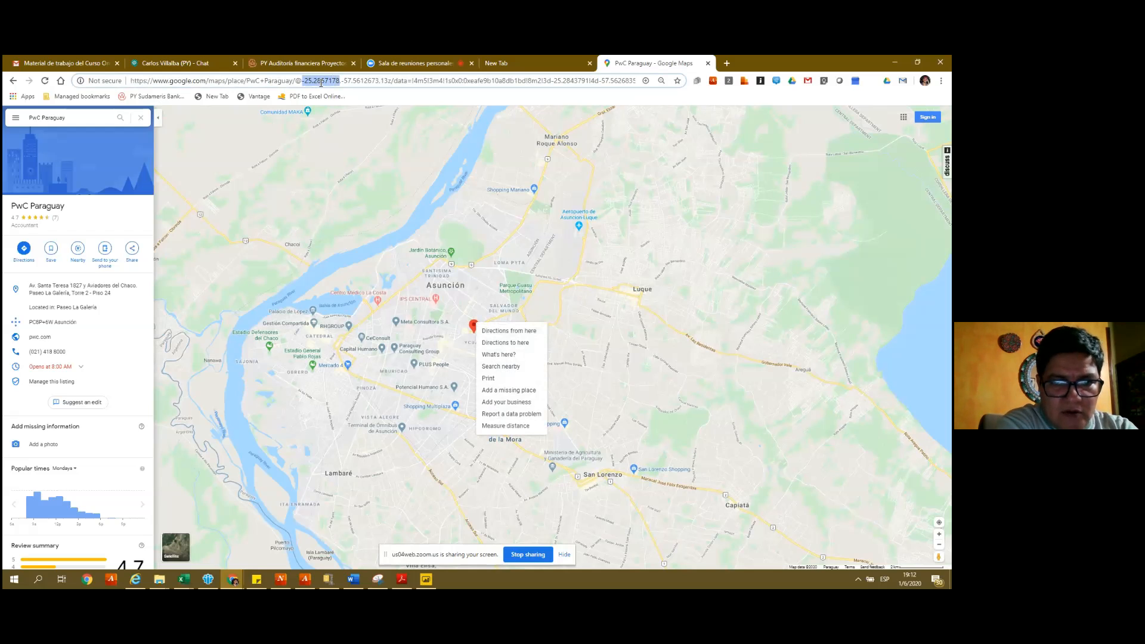
key(alt+Tab)
key(alt+Tab)
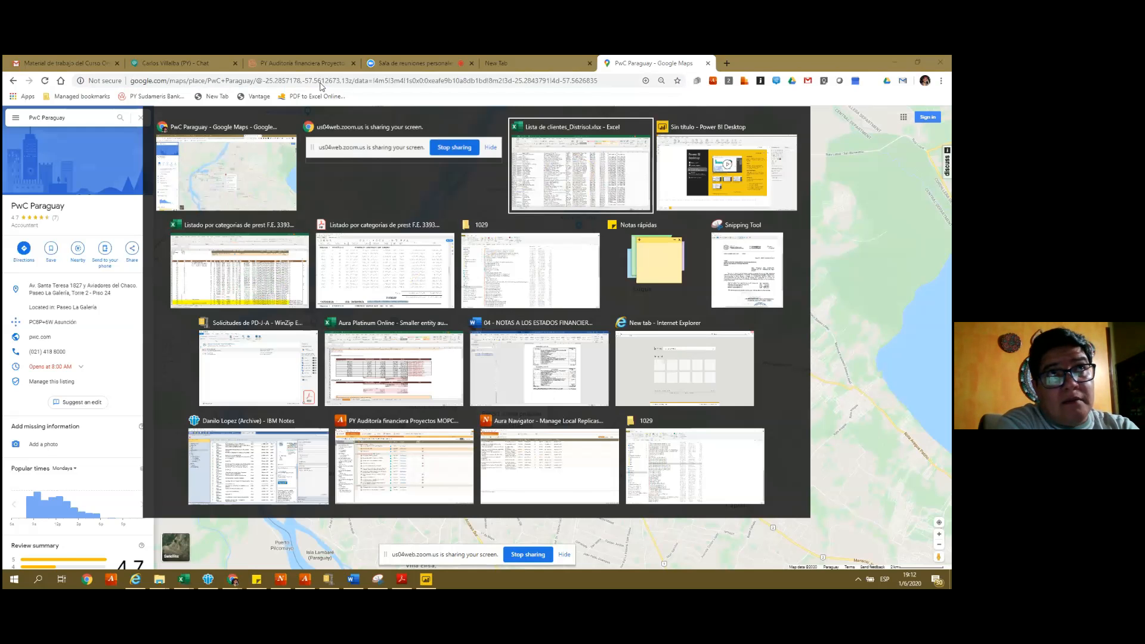
text(-252.857.178)
key(Tab)
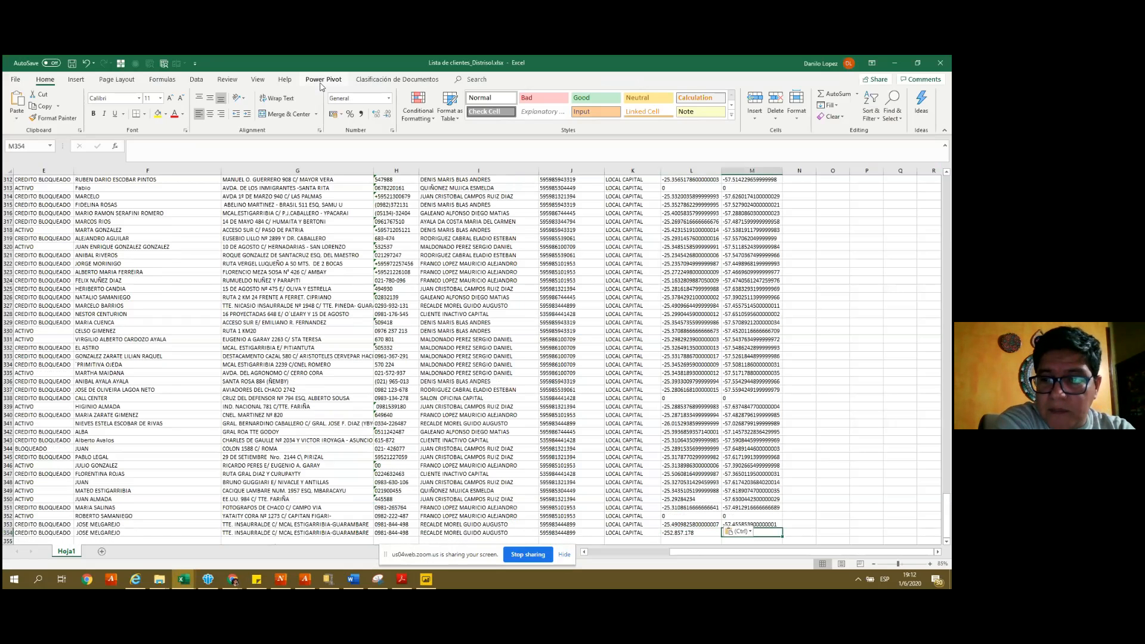
- Copy the longitude from the map address and paste it into cell M354
key(alt+Tab)
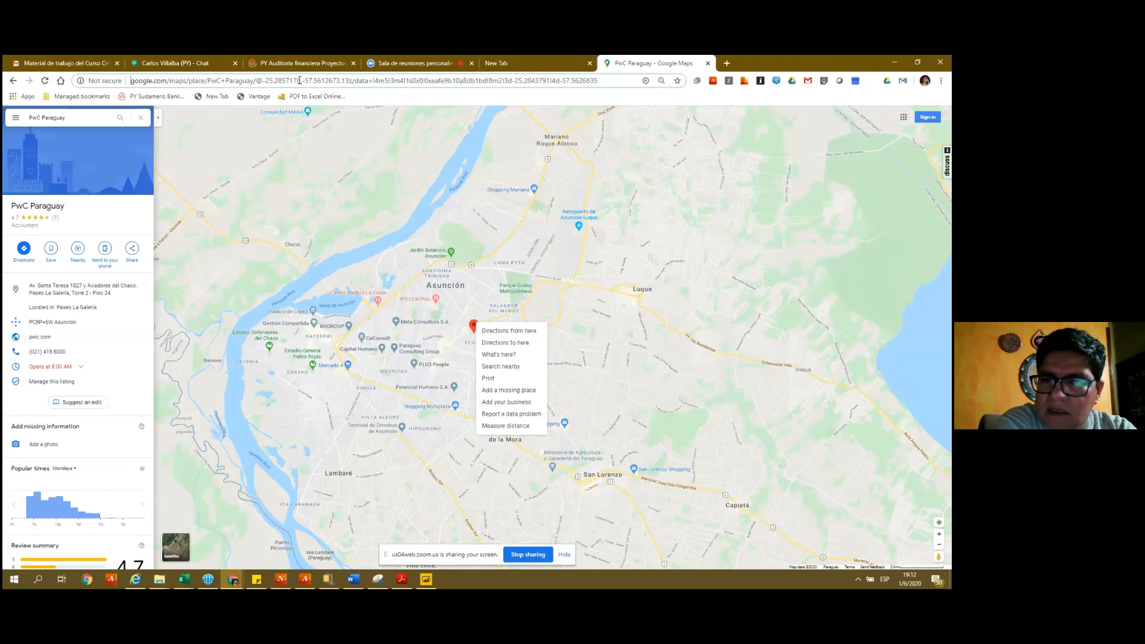
click(299, 81)
drag(304, 81, 341, 81)
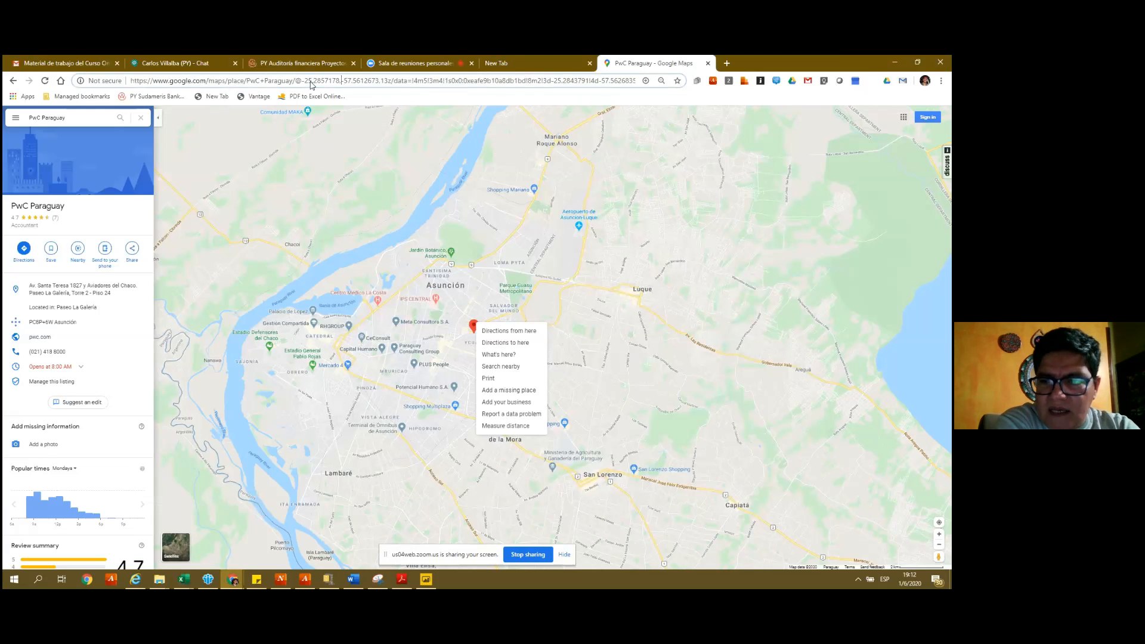
key(shift+Right)
key(shift+Right)
key(shift+Right)
key(shift+Right)
key(shift+Right)
key(shift+Right)
key(shift+Right)
key(shift+Right)
key(shift+Right)
key(shift+Right)
key(shift+Right)
key(shift+Right)
key(shift+Right)
key(shift+Right)
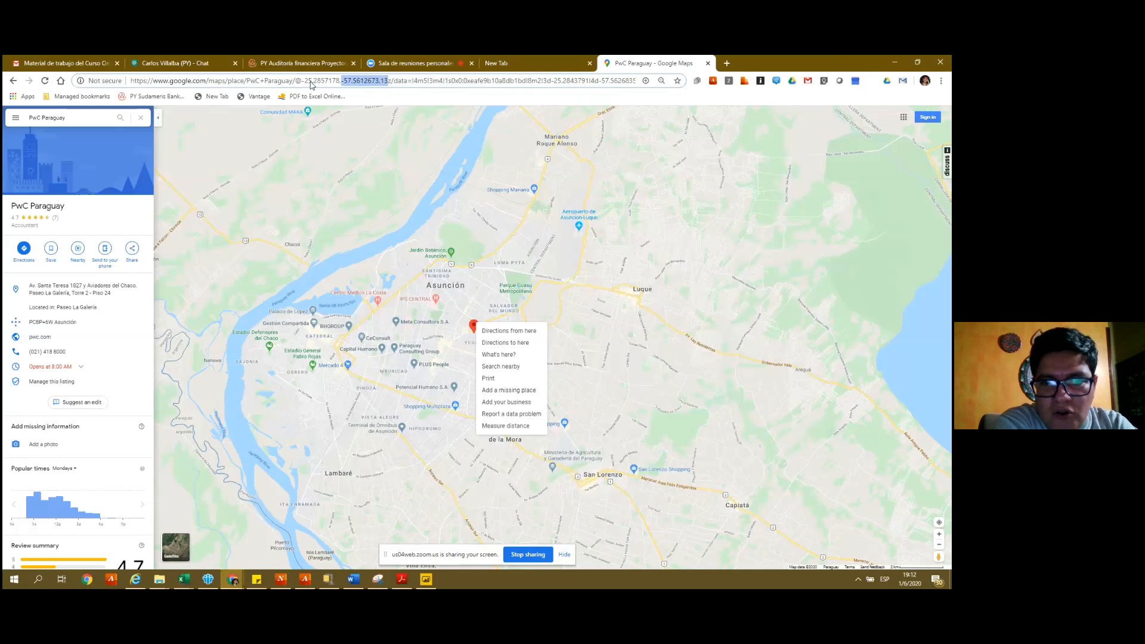
key(ctrl+c)
key(alt+Tab)
key(ctrl+v)
key(Return)
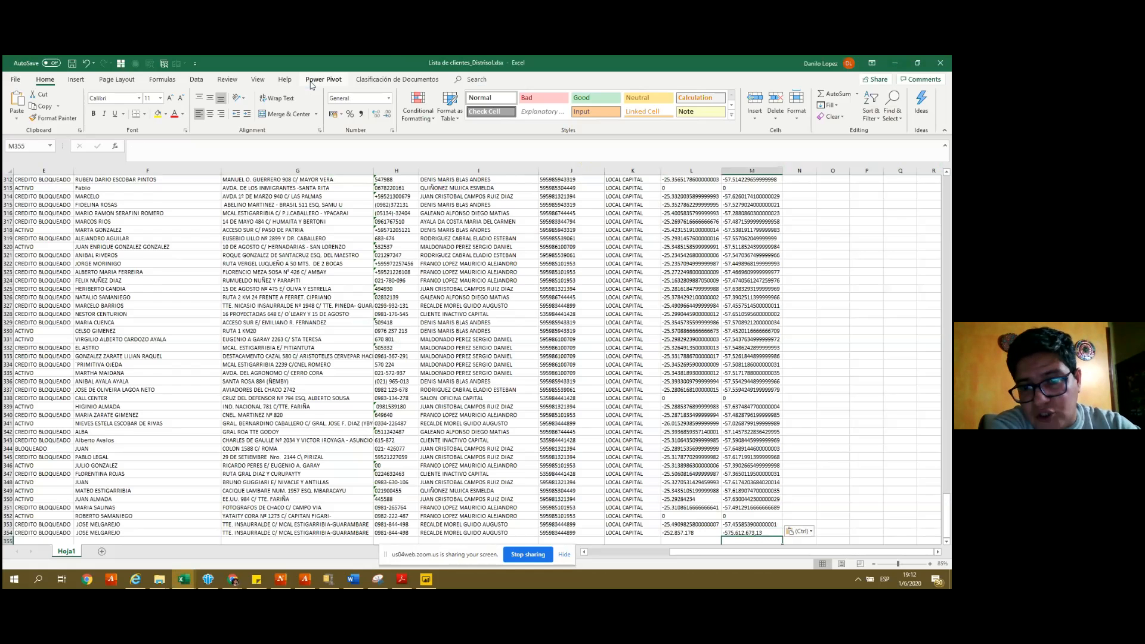
key(Up)
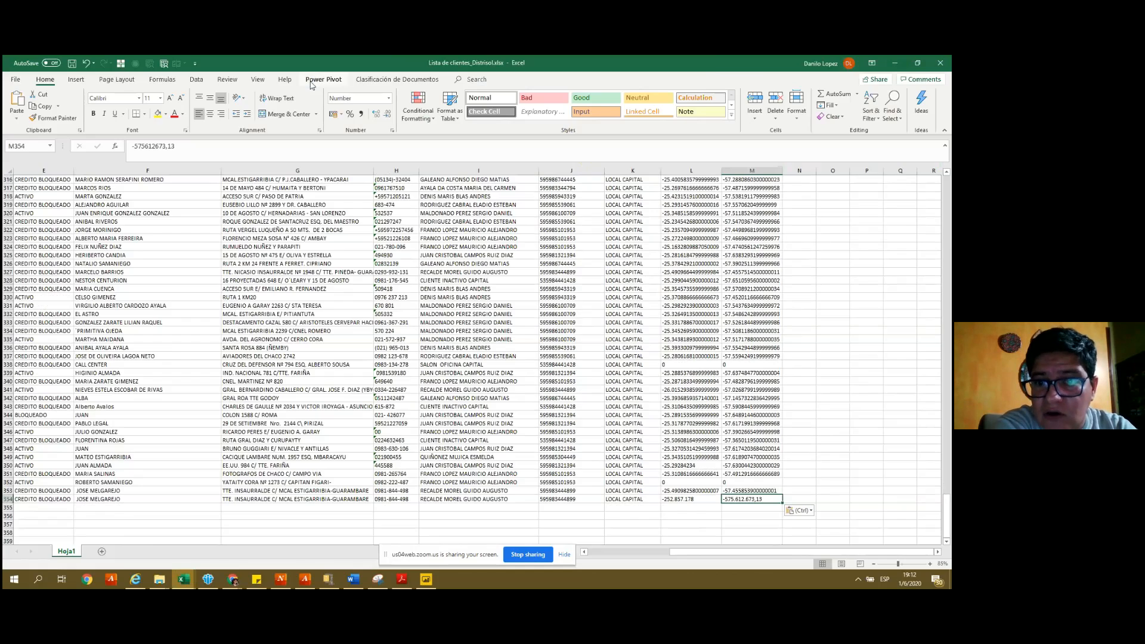
- Reopen the PwC pin's location options in Maps, then return to Excel
key(alt+Tab)
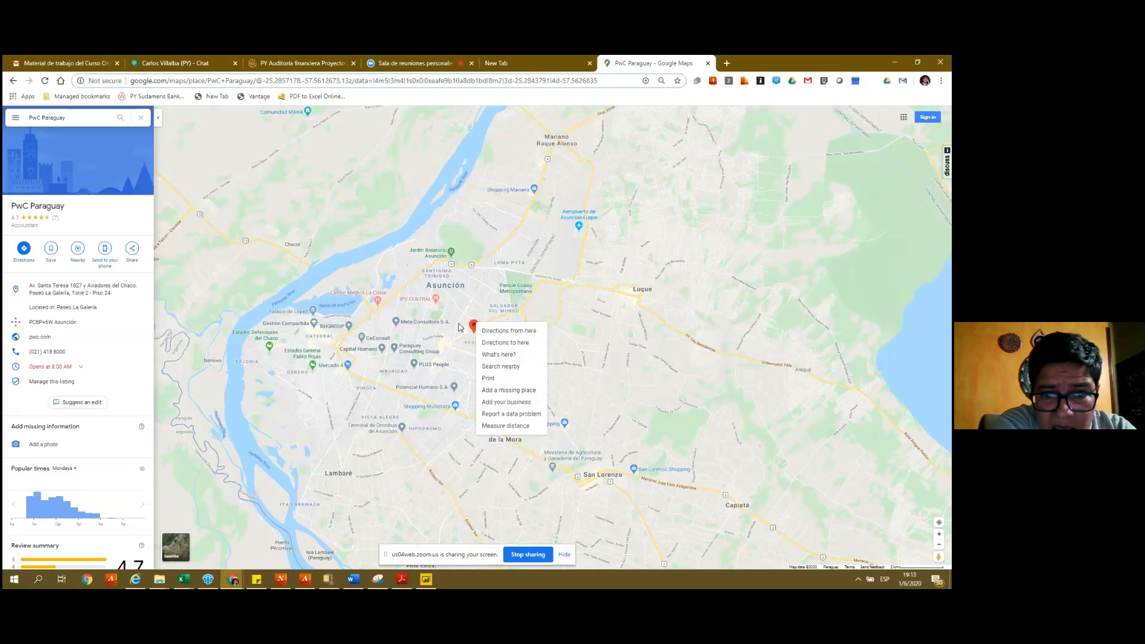
click(474, 334)
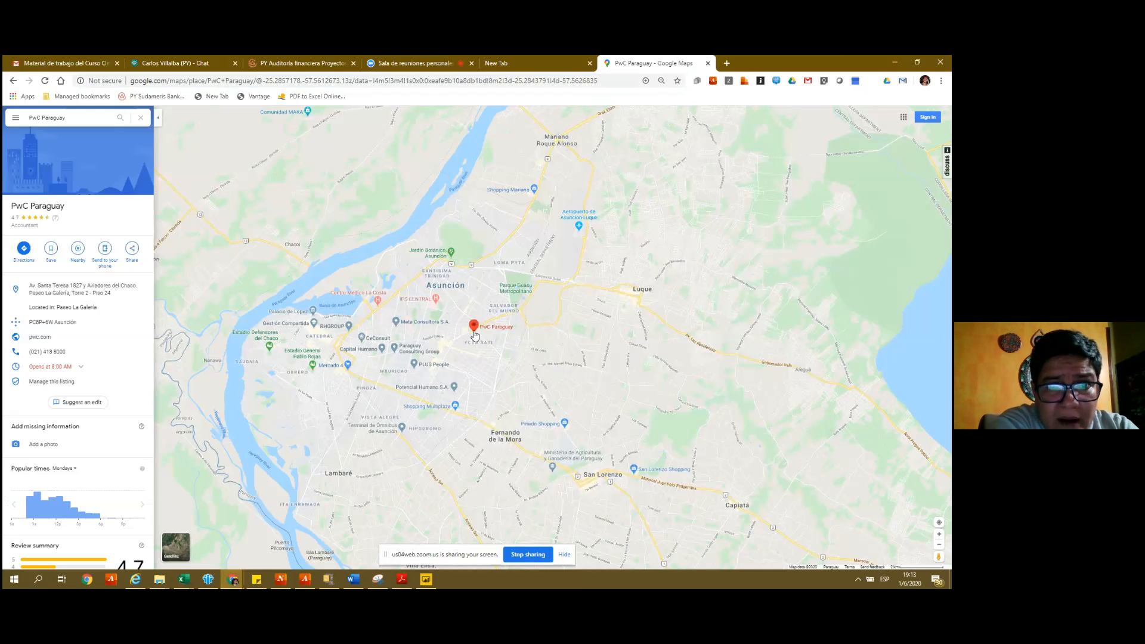
right_click(474, 334)
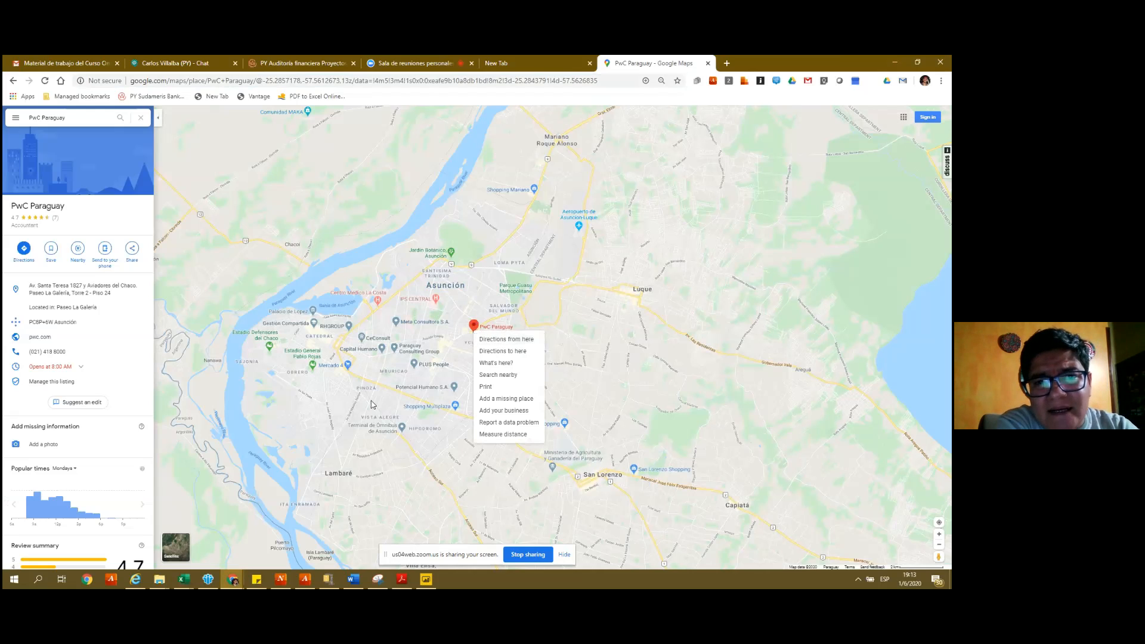
key(alt+Tab)
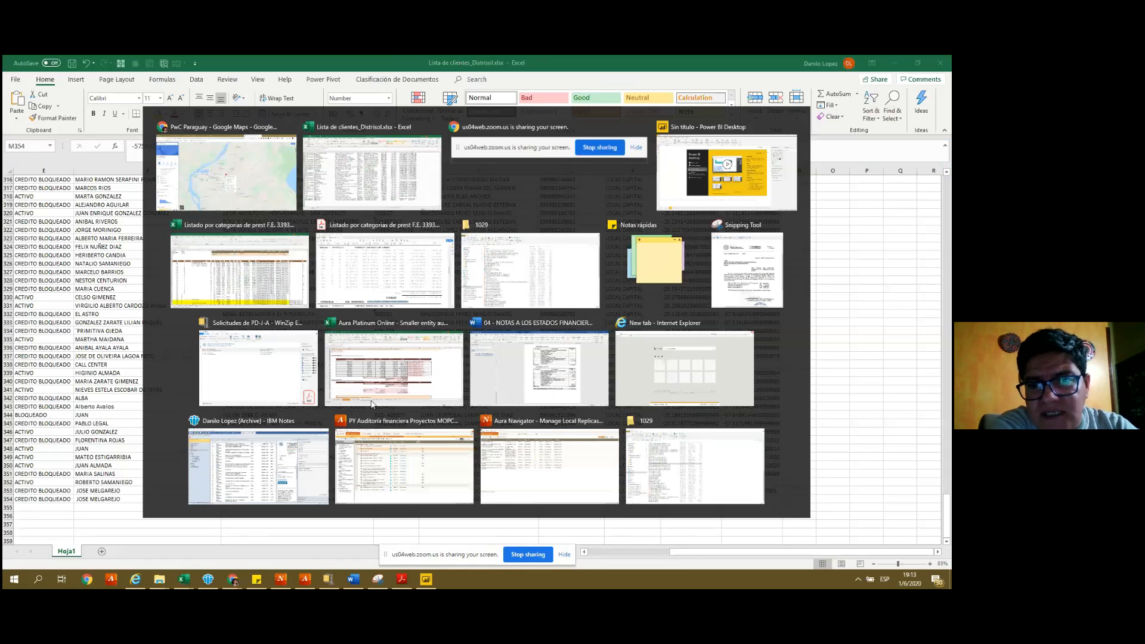
- Compare the pasted coordinates in row 354 with the latitudes and longitudes above
key(Left)
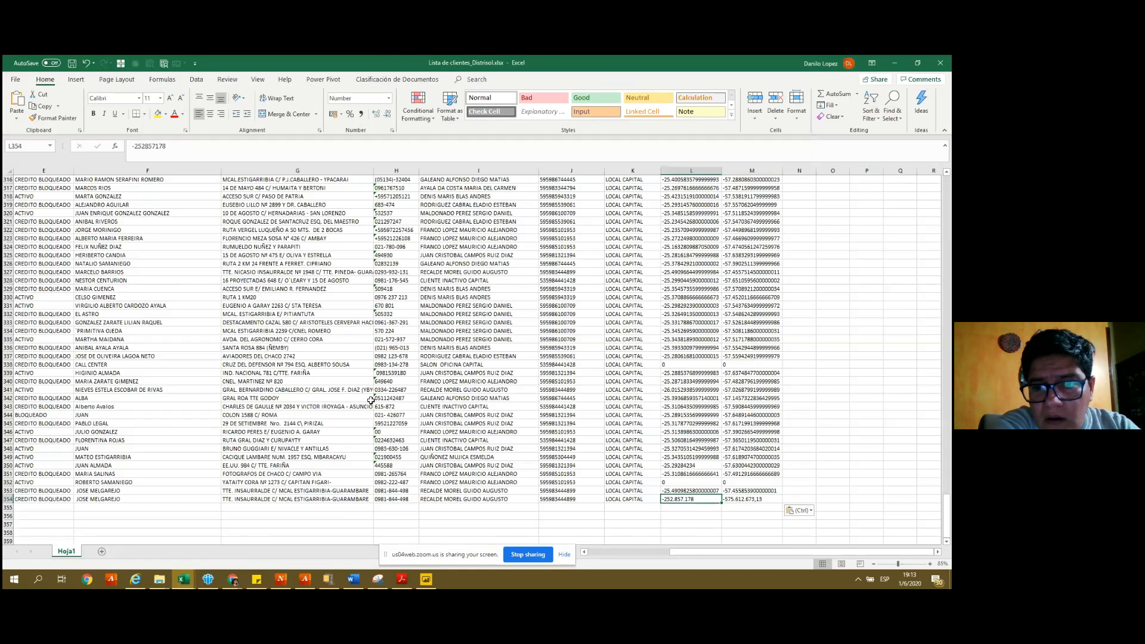
key(Escape)
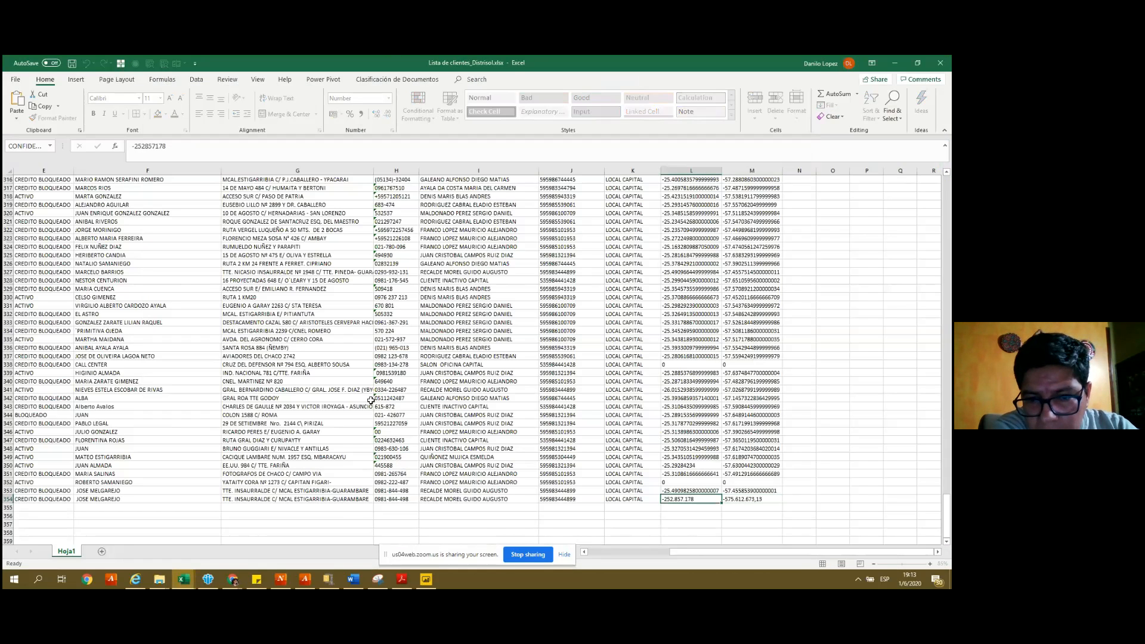
key(Up)
key(Up)
key(Up)
key(Up)
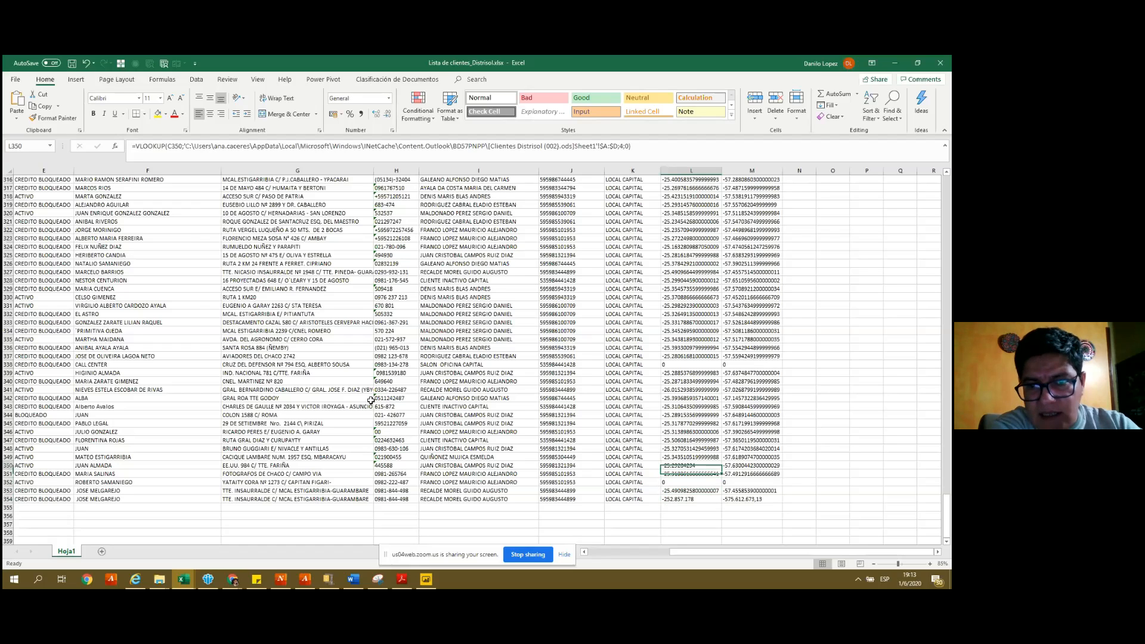
key(Right)
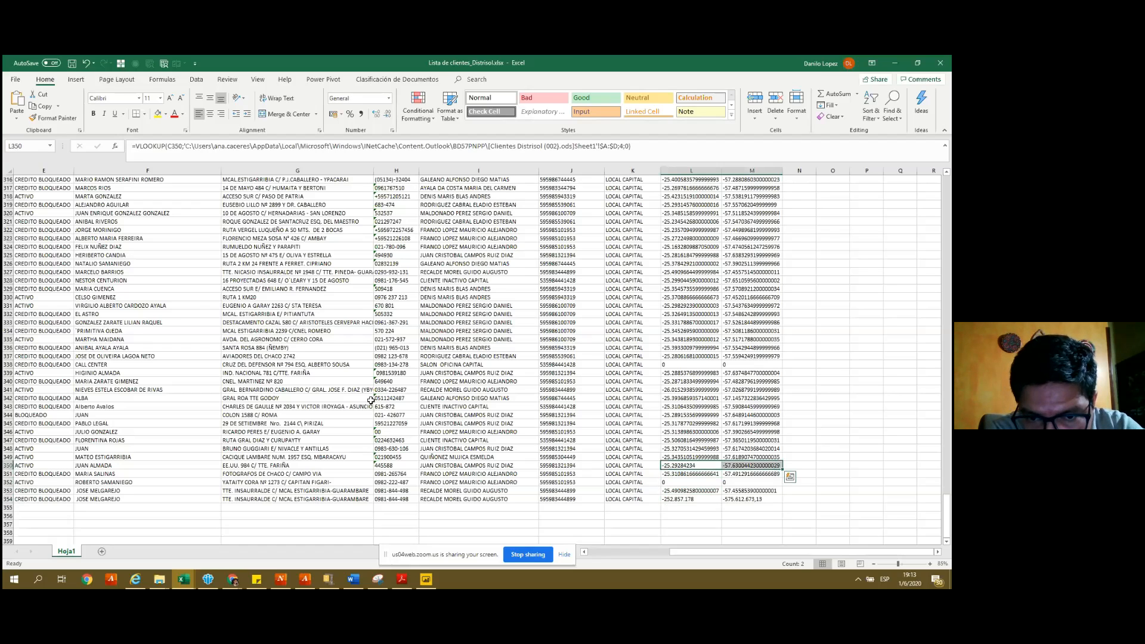
key(Down)
key(Down)
key(Down)
key(Down)
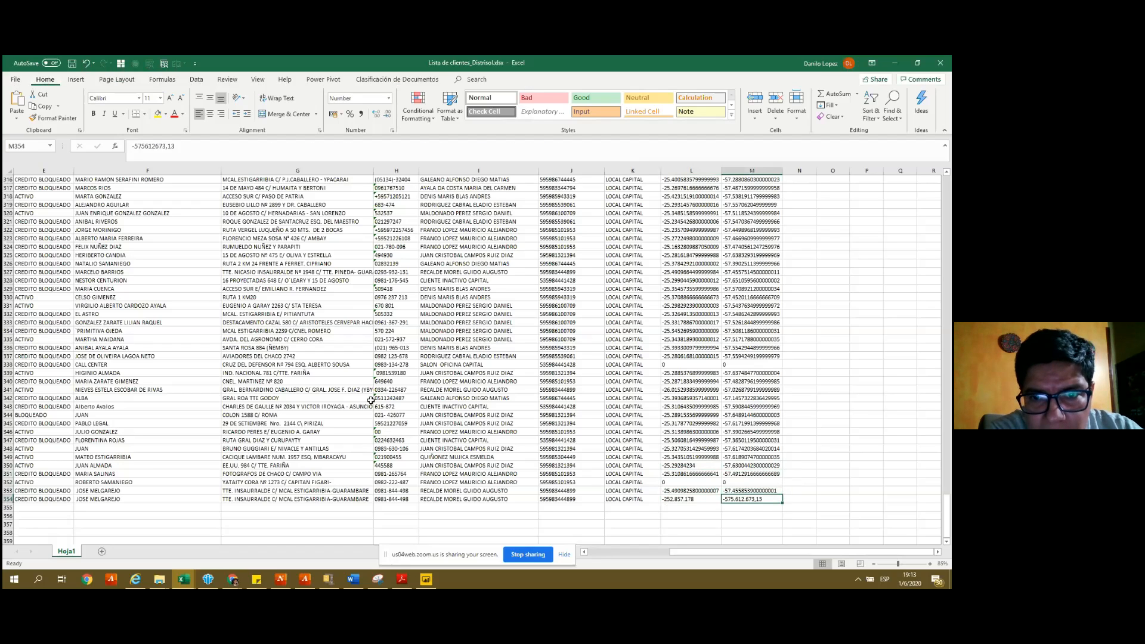
key(Left)
key(Up)
key(Up)
key(Up)
key(Up)
key(Up)
key(Up)
key(Up)
key(Up)
key(Up)
key(Up)
key(Up)
key(Up)
key(Up)
key(Up)
key(Up)
key(Up)
key(Up)
key(Up)
key(Up)
key(Up)
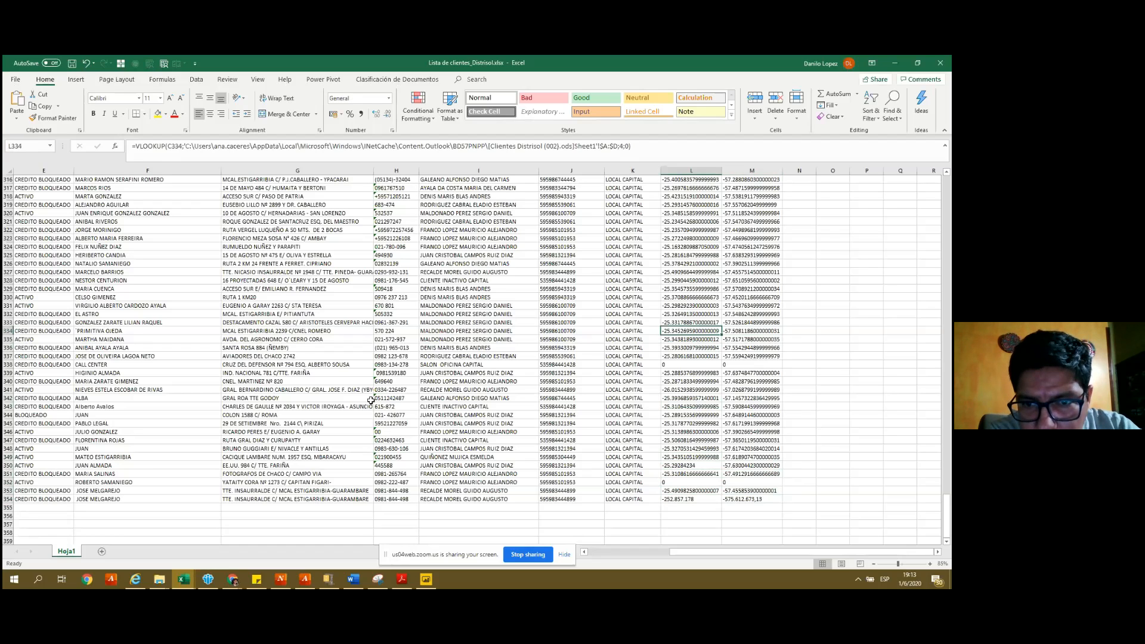
key(Down)
key(Down)
key(Down)
key(Down)
key(Down)
key(Down)
key(Down)
key(Down)
key(Down)
key(Down)
key(Down)
key(Down)
key(Down)
key(Down)
key(Down)
key(Down)
key(Down)
key(Down)
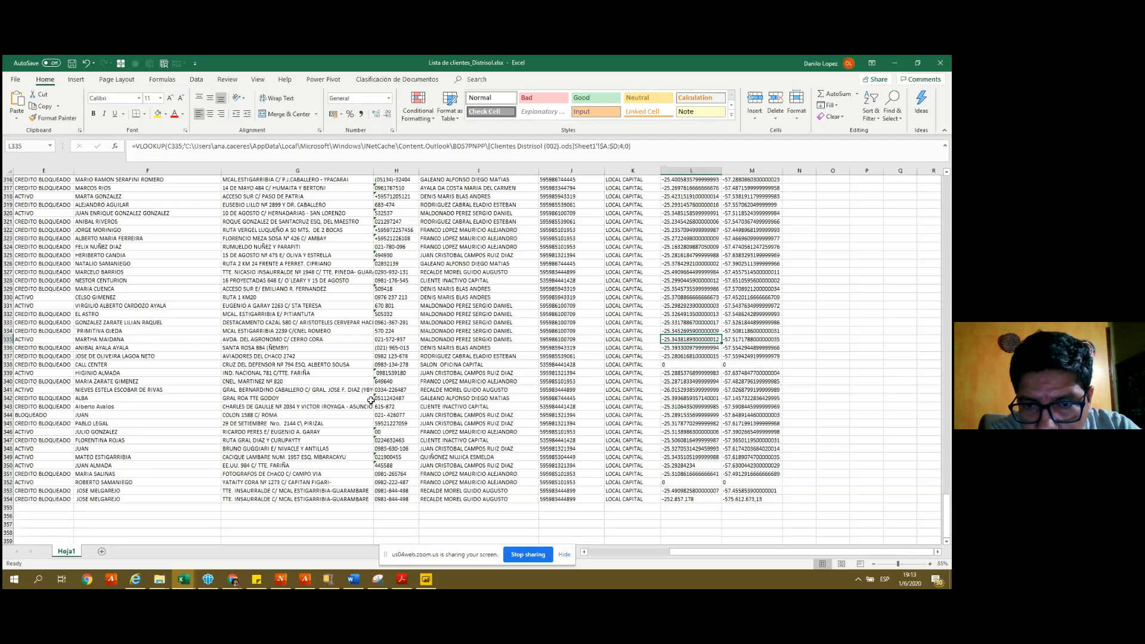
key(Down)
key(Down)
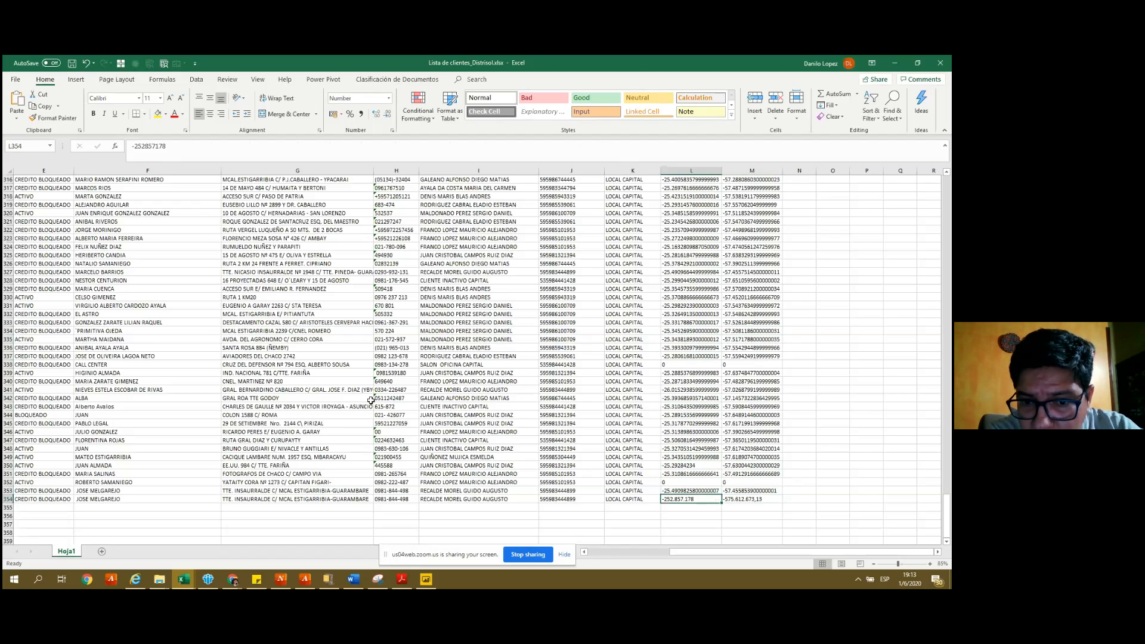
key(F2)
key(Escape)
key(Up)
key(Up)
key(Up)
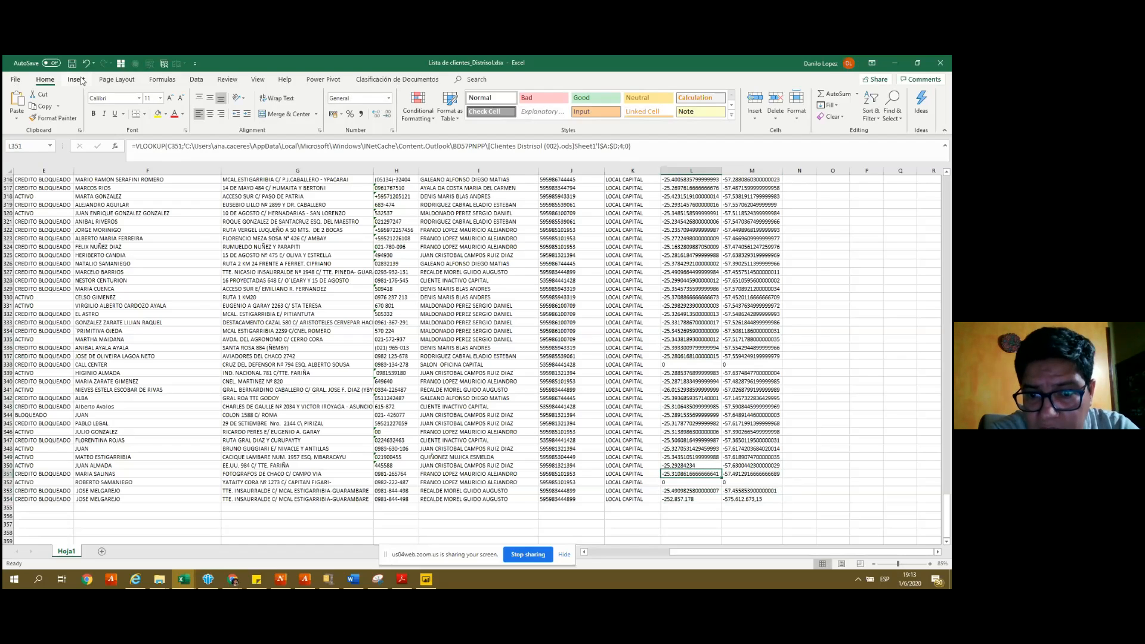
- Copy L351's formatting onto the latitude in L354 with Format Painter
click(54, 118)
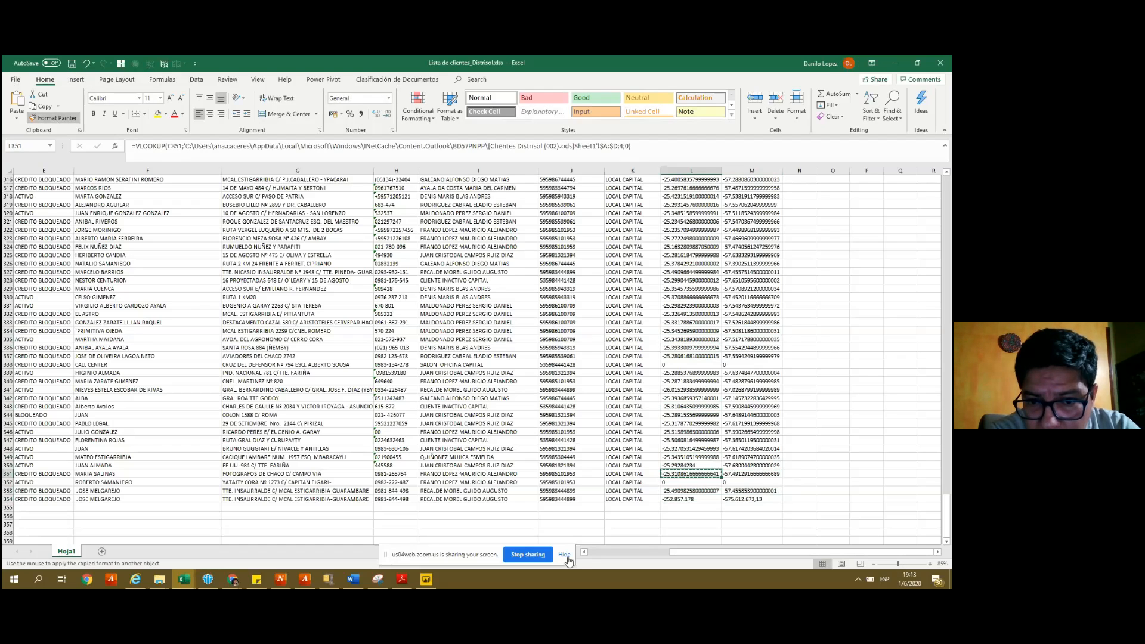
click(674, 499)
key(F2)
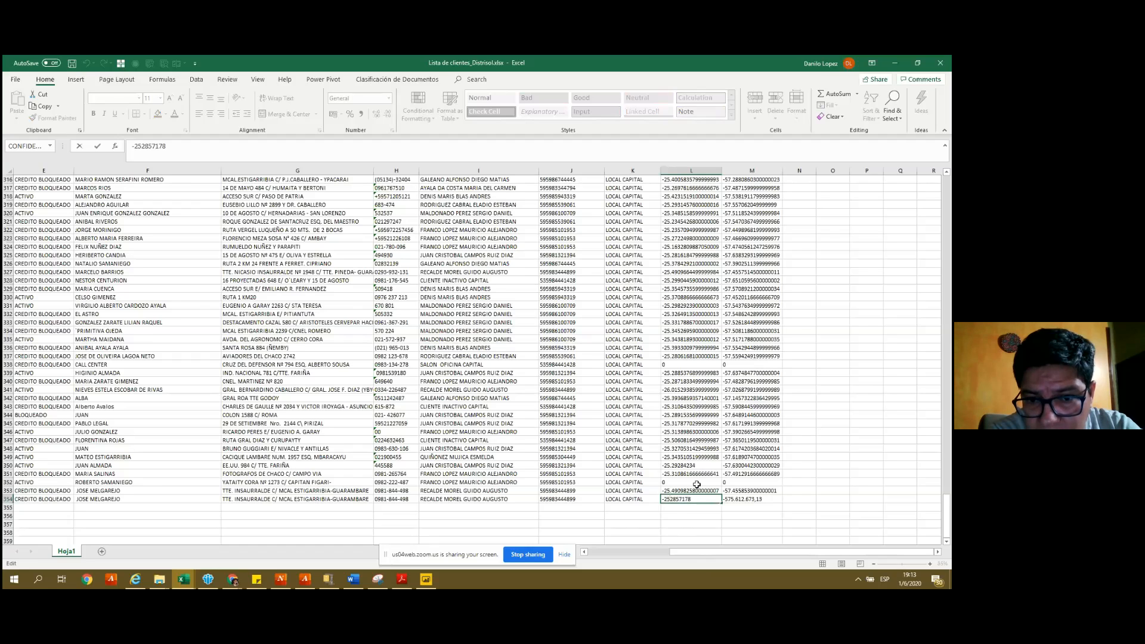
key(Escape)
key(Up)
key(Up)
key(Up)
key(Down)
key(Down)
key(Down)
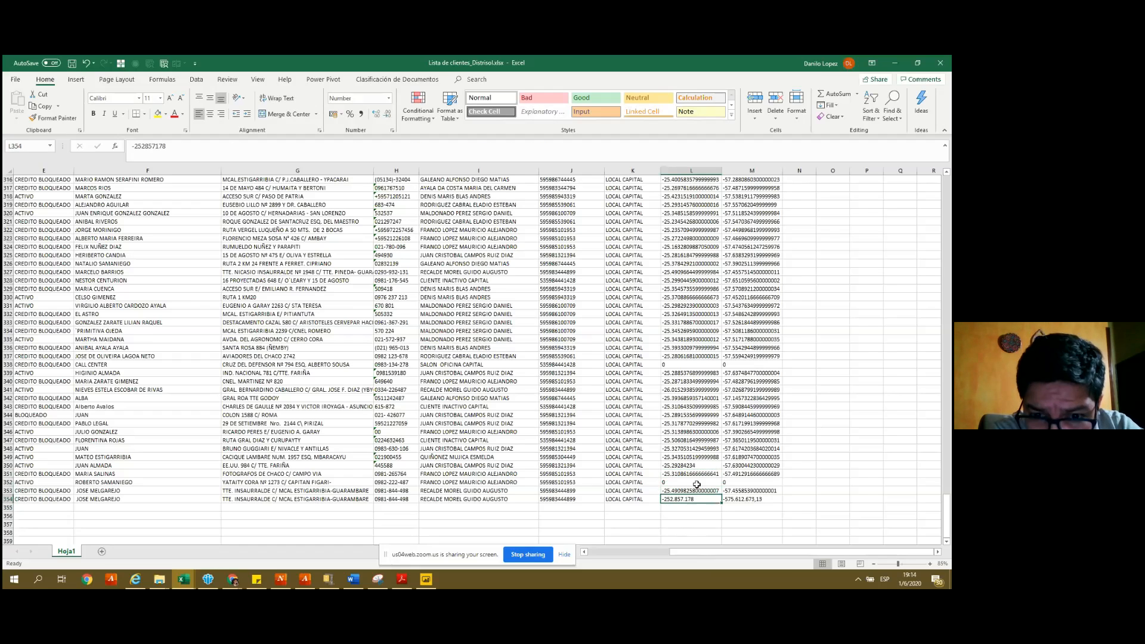
- Set L354 to General format and try inserting a decimal point into the latitude
click(341, 100)
text(General)
key(Return)
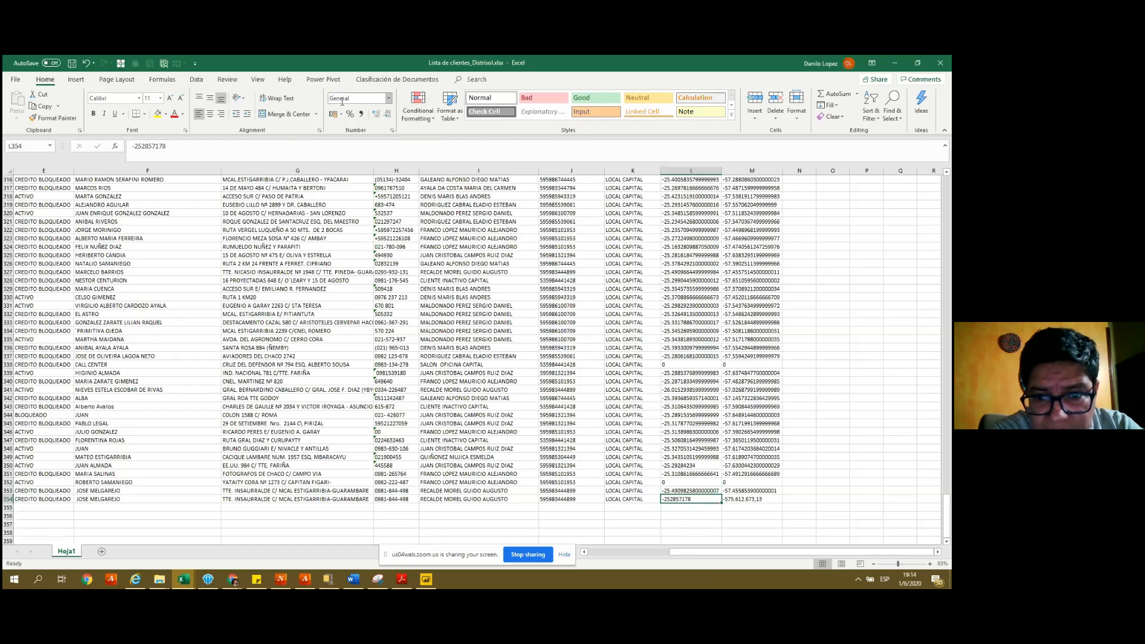
key(F2)
text(.)
key(Return)
key(Up)
key(Up)
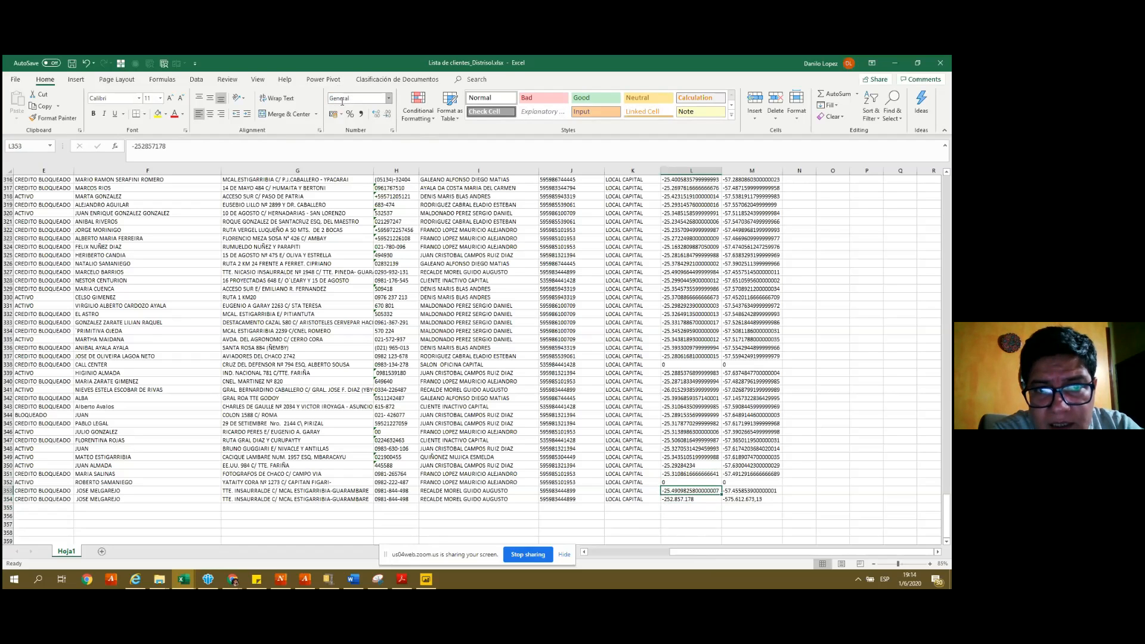
- Apply L353's formatting to L354, then switch its number format to Text
click(66, 118)
key(Down)
key(Return)
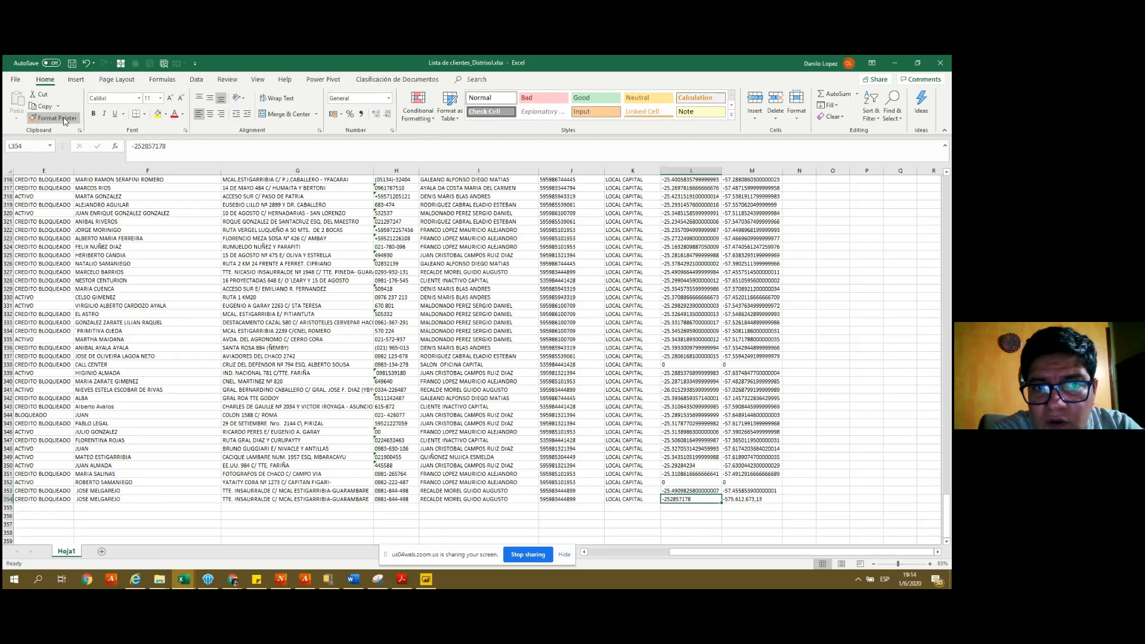
key(Up)
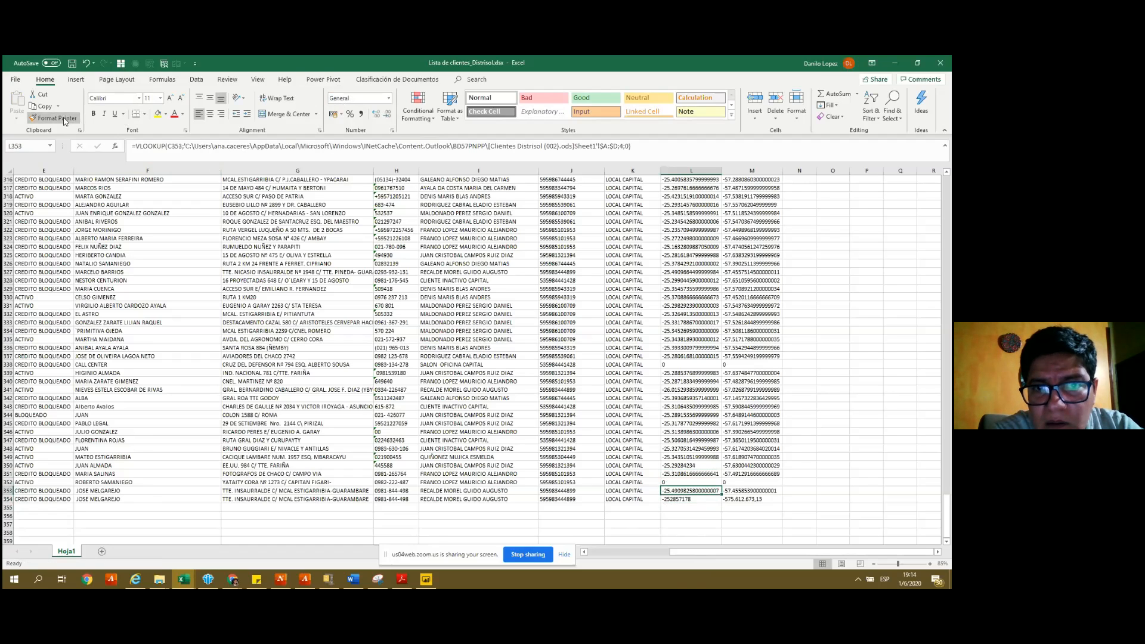
key(Down)
click(348, 97)
text(Text)
key(Return)
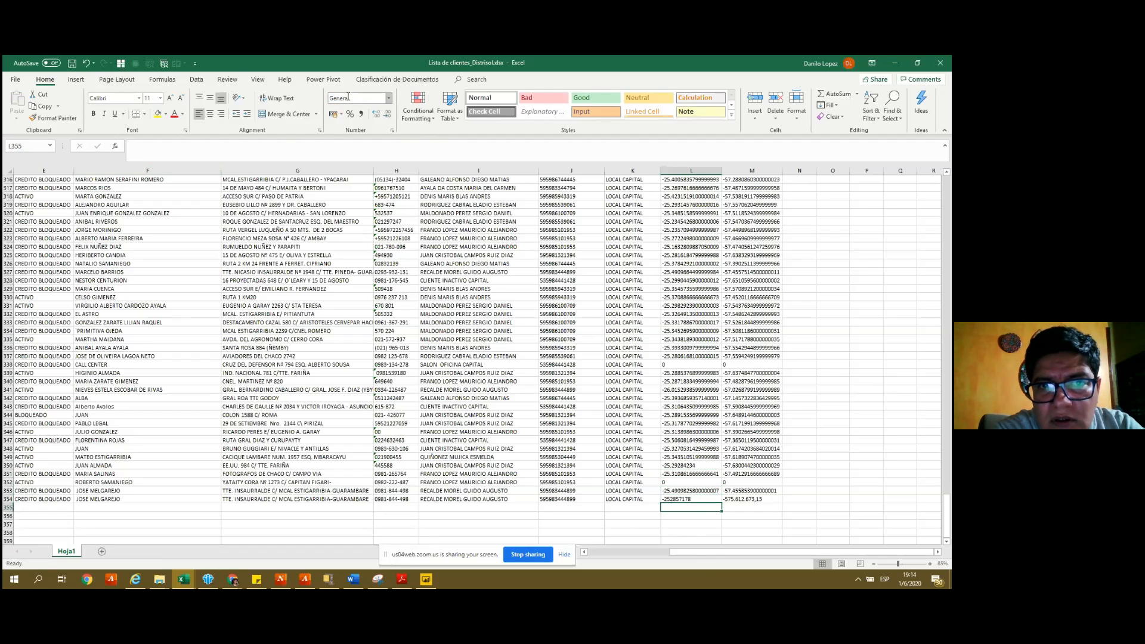
- Format L354 as Text and correct the latitude to -25.2857178
click(348, 97)
text(Text)
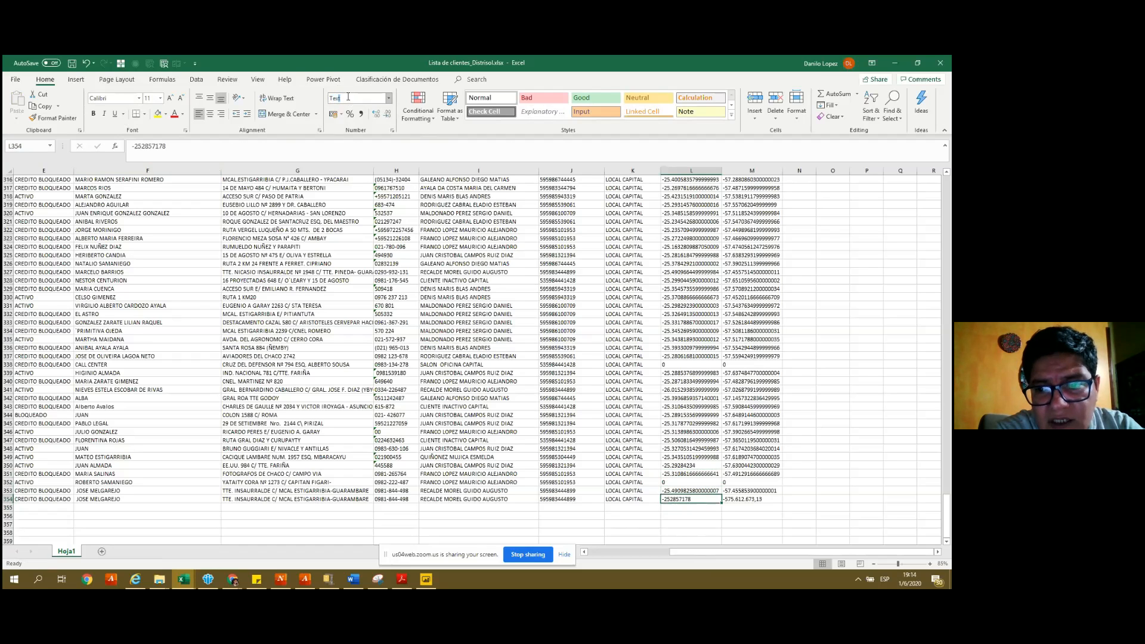
key(Return)
key(F2)
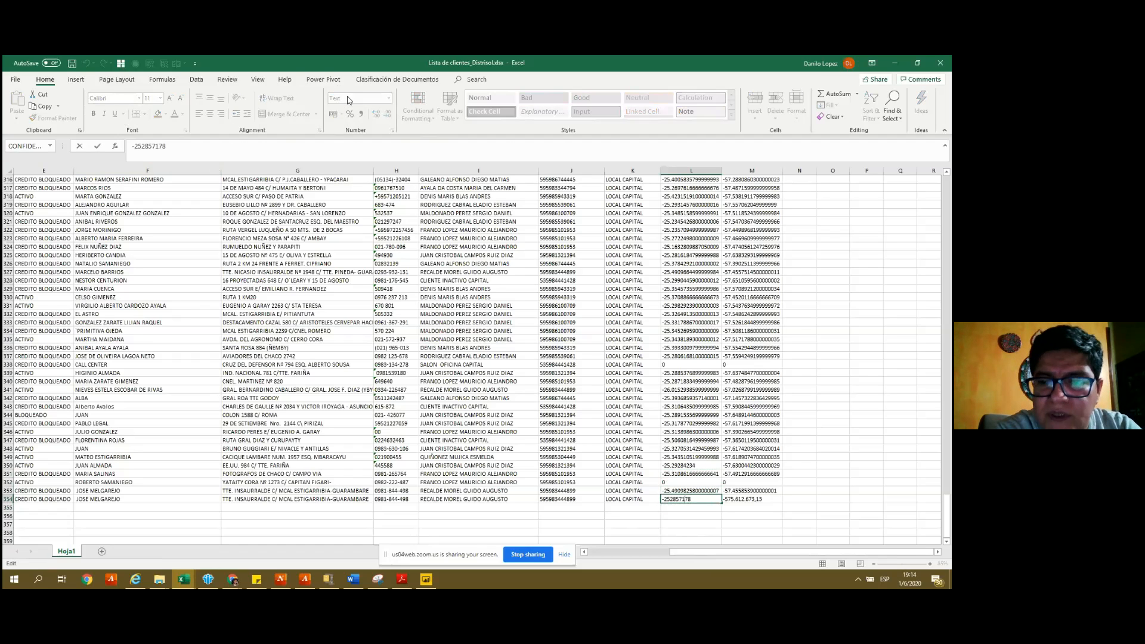
text(.)
key(Return)
key(Up)
- Format M354 as Text and insert the decimal point into the longitude
key(Right)
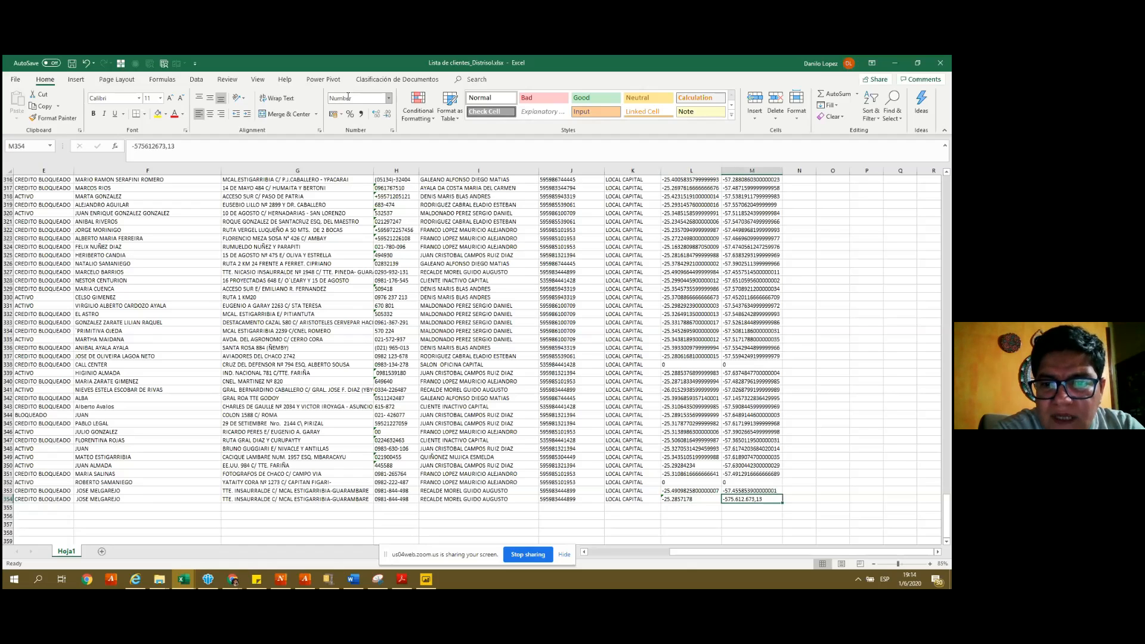
click(347, 96)
text(Text)
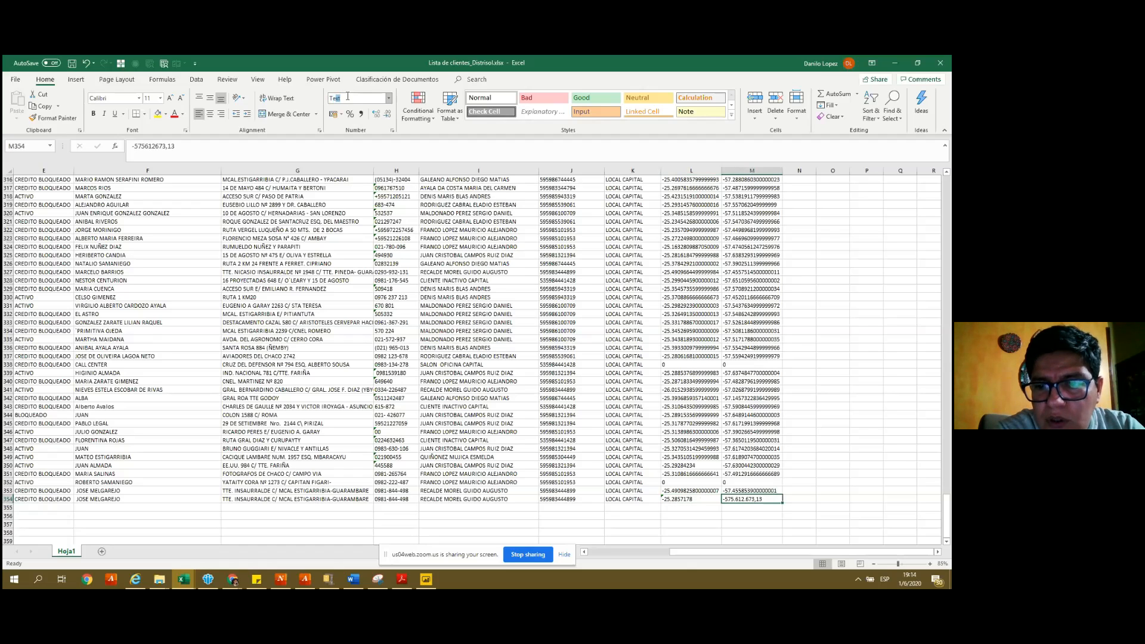
key(Return)
key(F2)
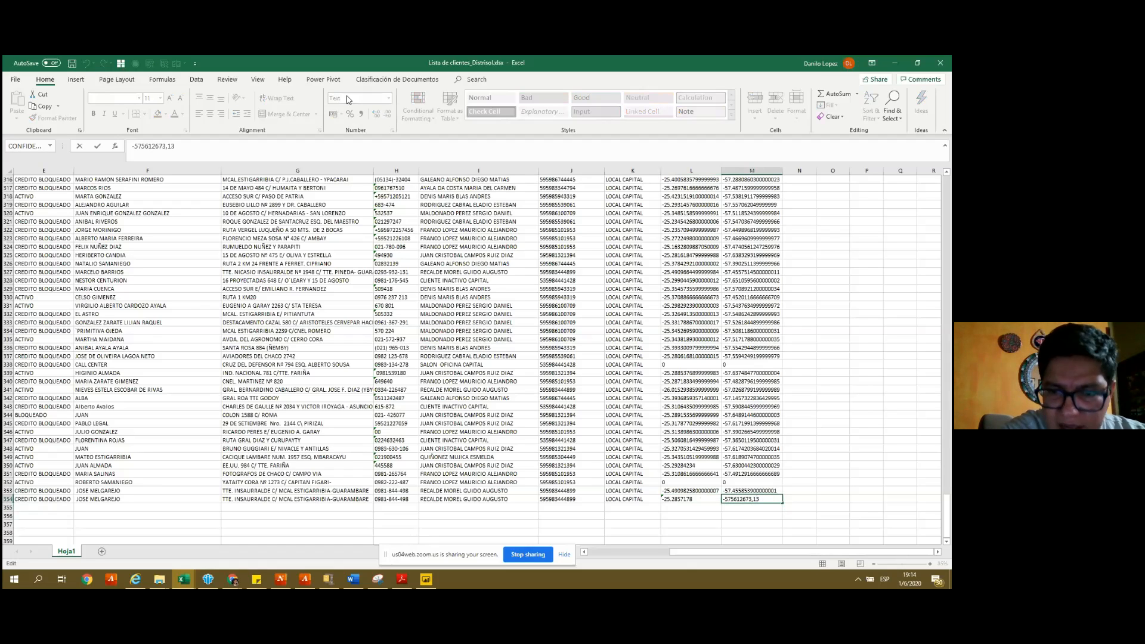
text(.)
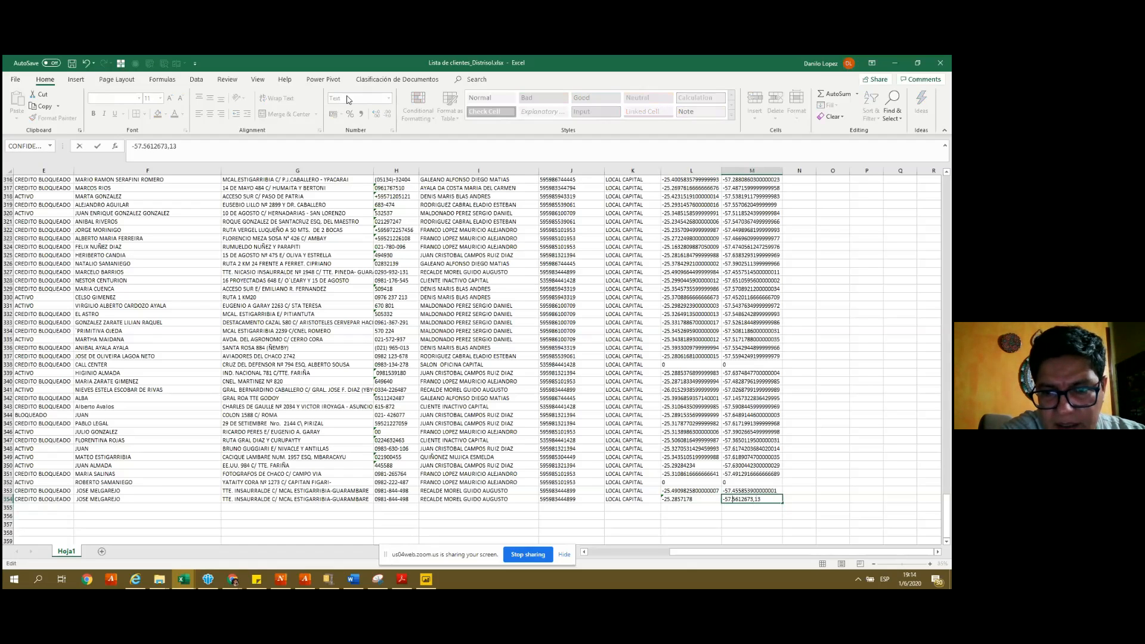
key(ctrl+Return)
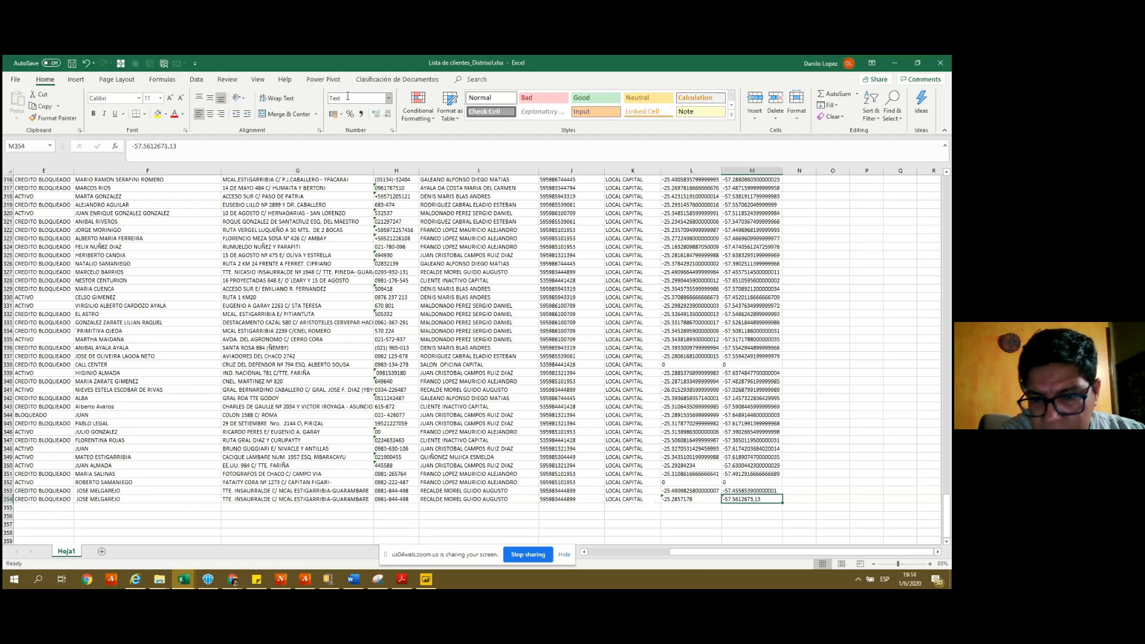
key(Left)
key(Right)
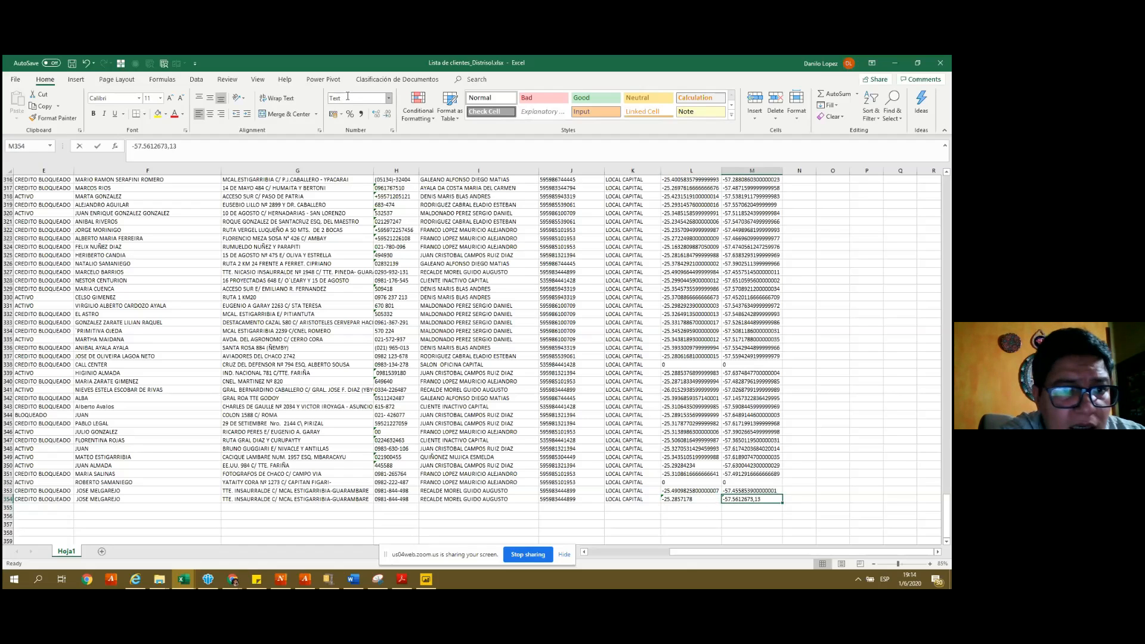
- Remove the stray comma so M354 reads -57.561267313, and save the workbook
key(F2)
key(BackSpace)
key(Return)
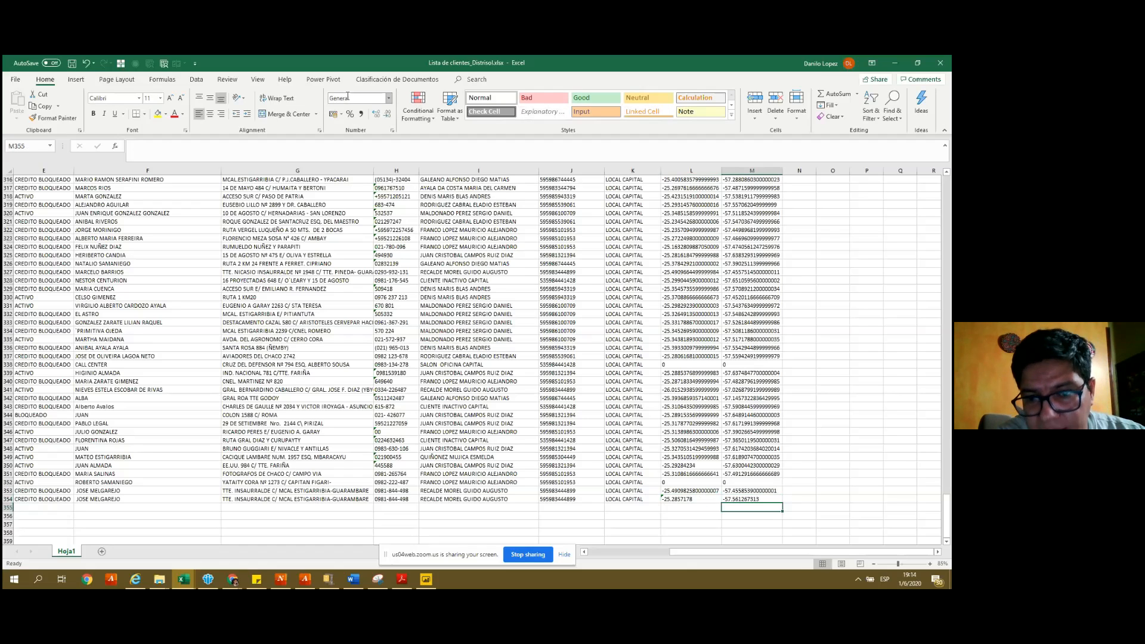
key(Up)
key(Left)
key(Right)
key(ctrl+s)
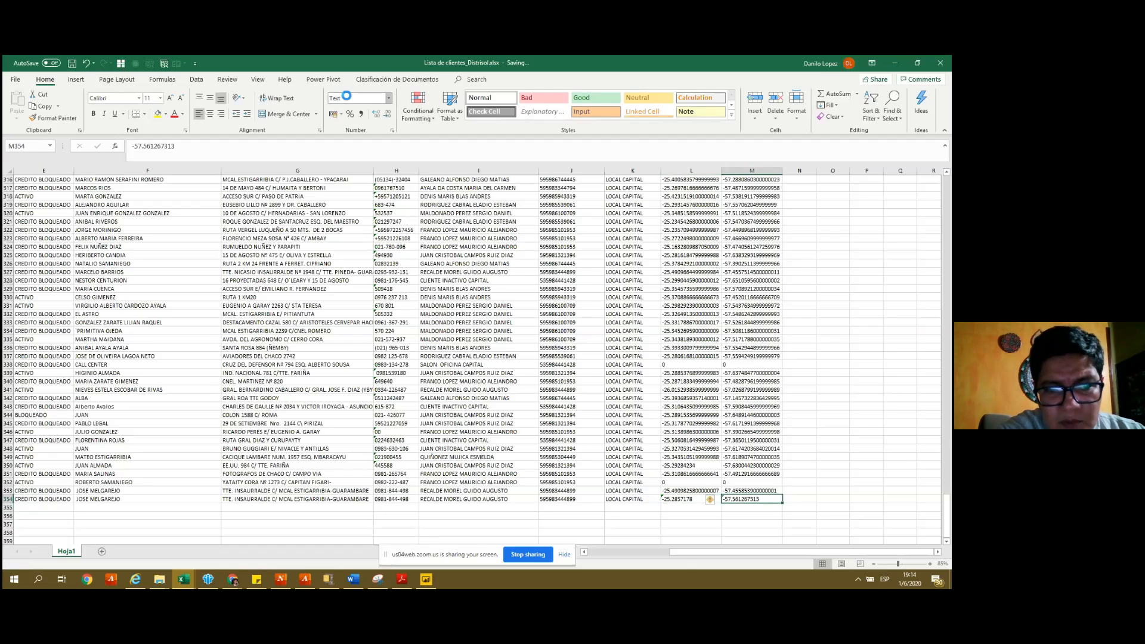
click(280, 314)
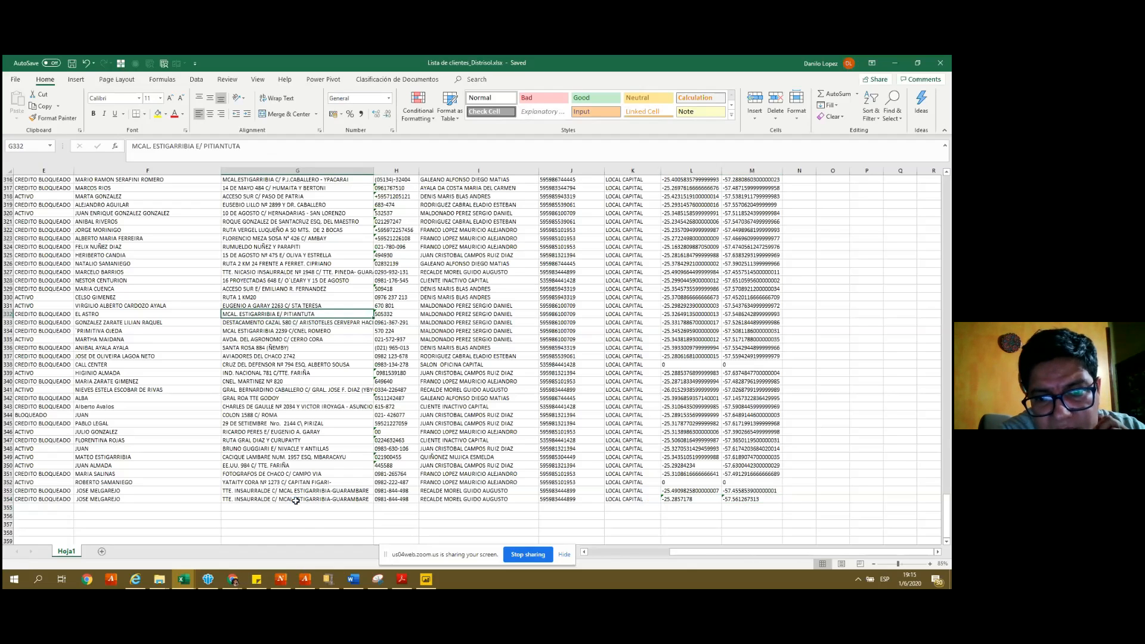
- Enter 'PwC Paraguay' in cell I354, discarding the accidental edit of G354
key(Down)
key(Down)
key(Down)
key(Down)
key(Down)
key(Down)
key(Down)
key(Down)
key(Down)
key(Down)
key(Down)
key(Down)
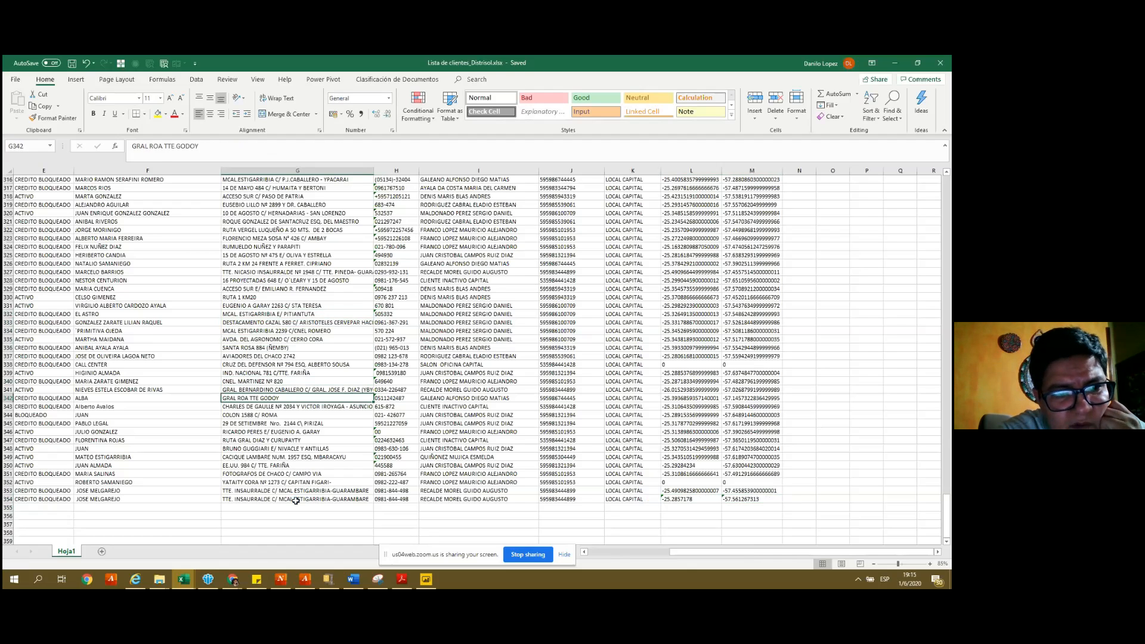
key(Down)
key(Down)
key(Down)
key(Down)
key(Down)
key(Down)
key(Down)
key(Down)
key(Down)
key(Down)
text(PwC- Paragua)
key(Escape)
key(Right)
key(Right)
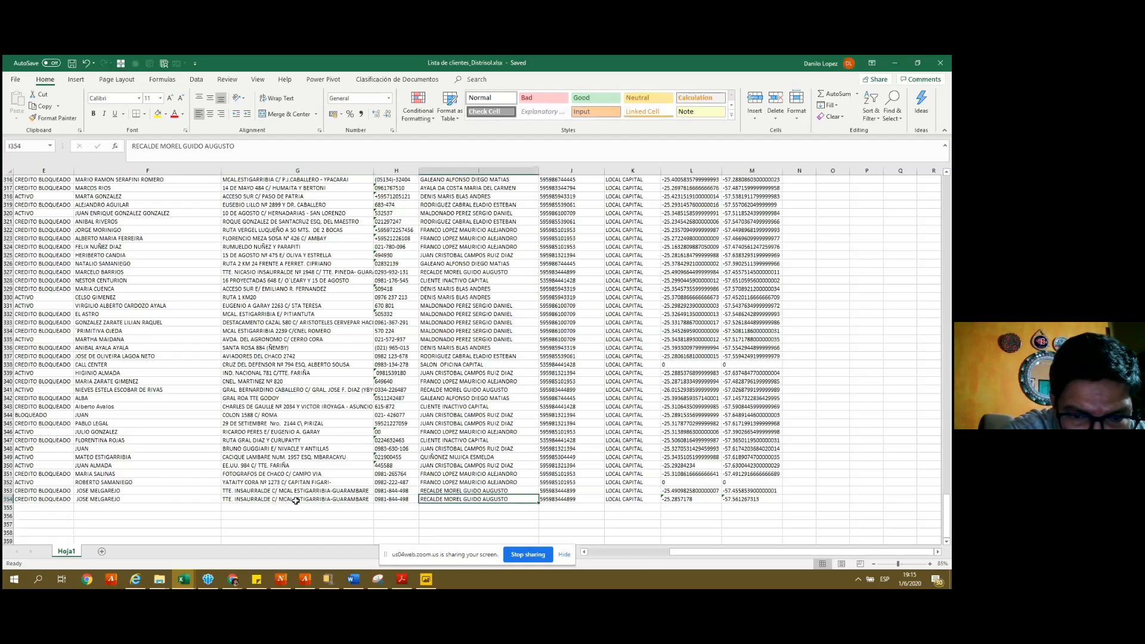
text(PwC Paraguay)
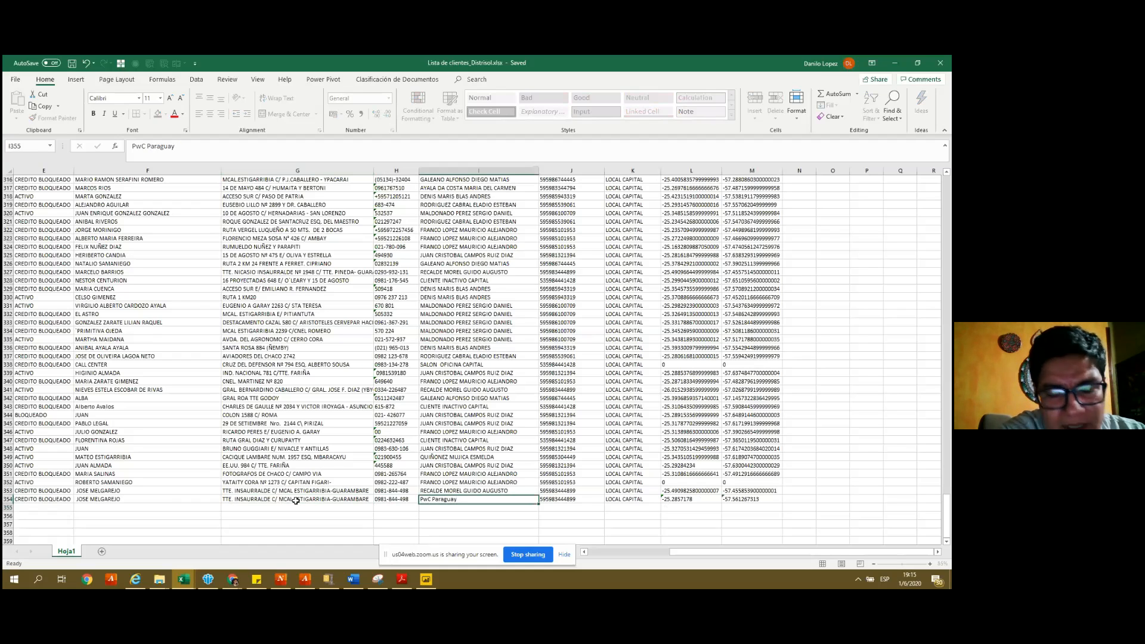
key(Return)
- Stay in the spreadsheet and return to the top of the client list
click(295, 501)
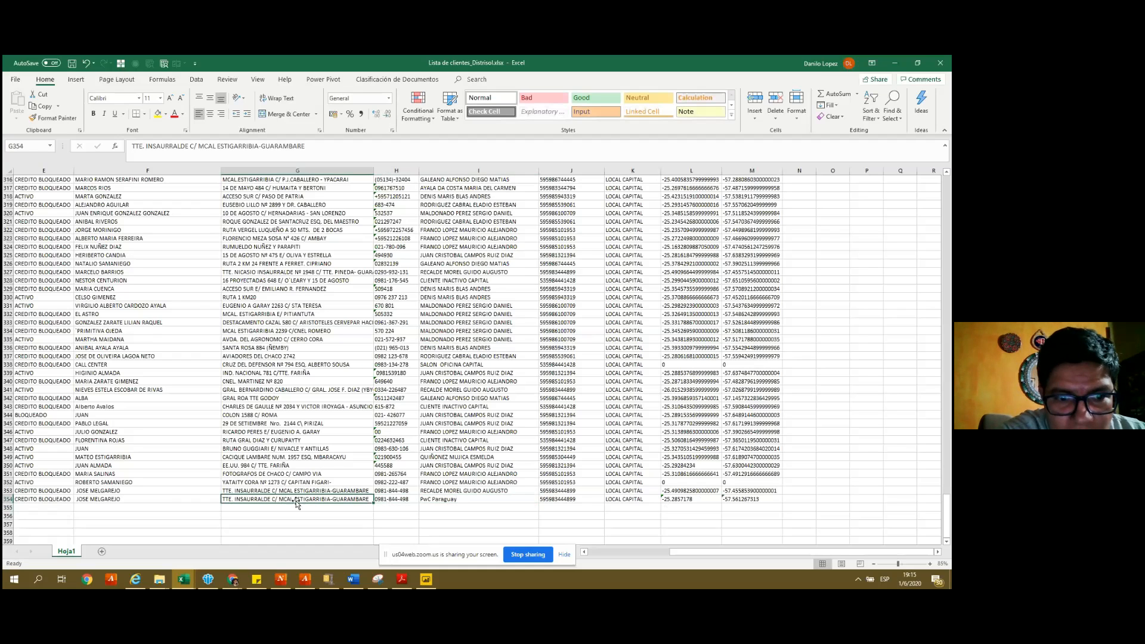
key(alt+Tab)
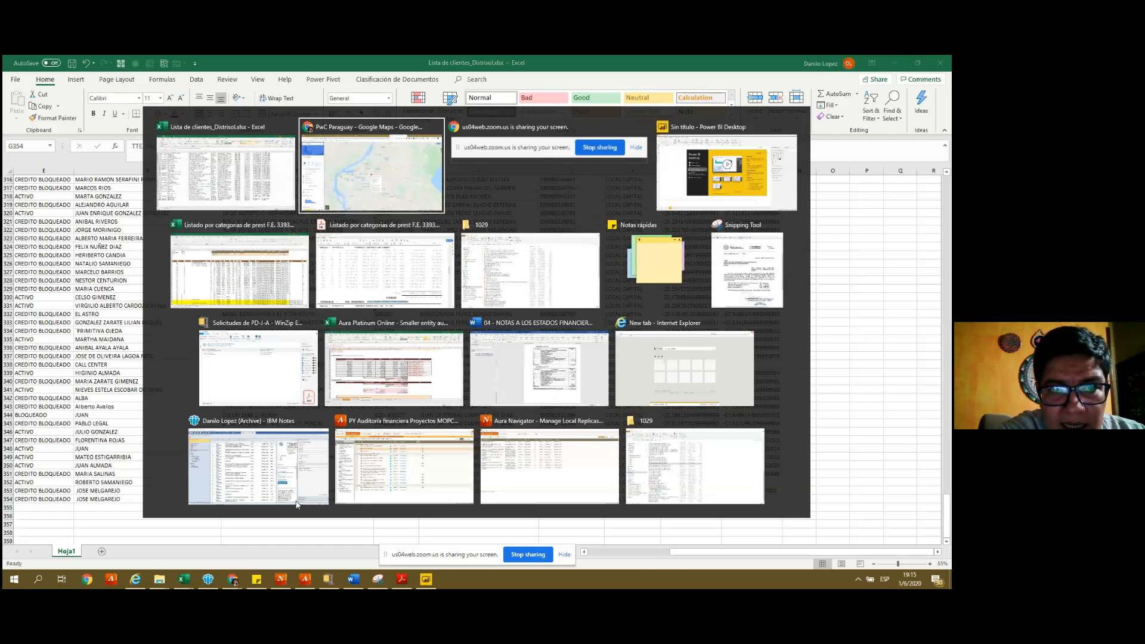
key(Escape)
key(Up)
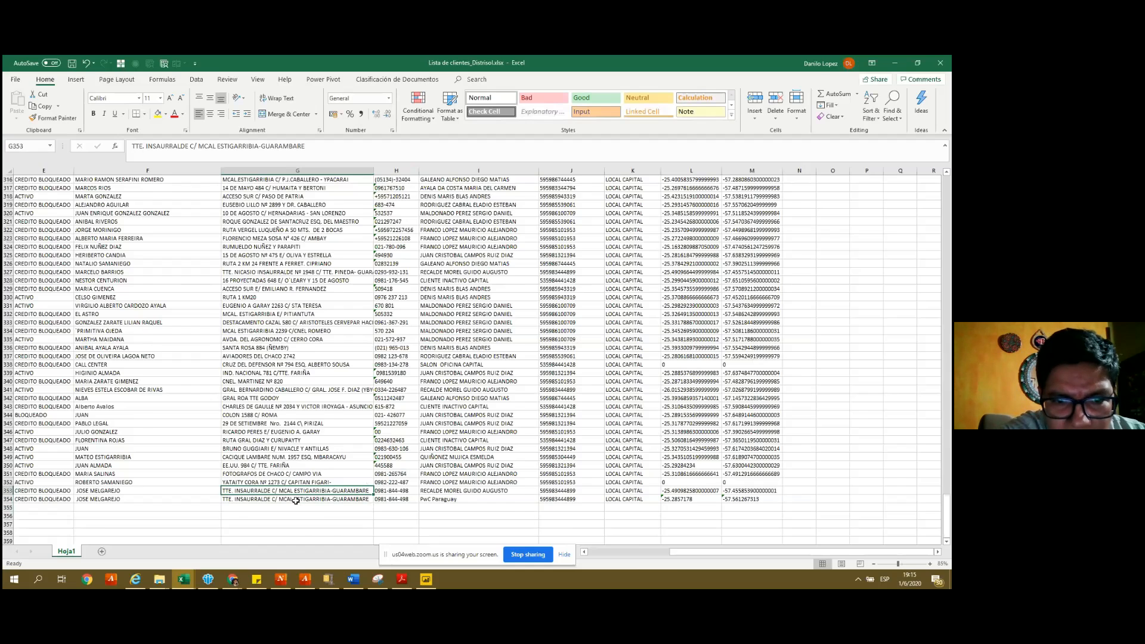
key(ctrl+Up)
key(Down)
key(shift+space)
click(197, 79)
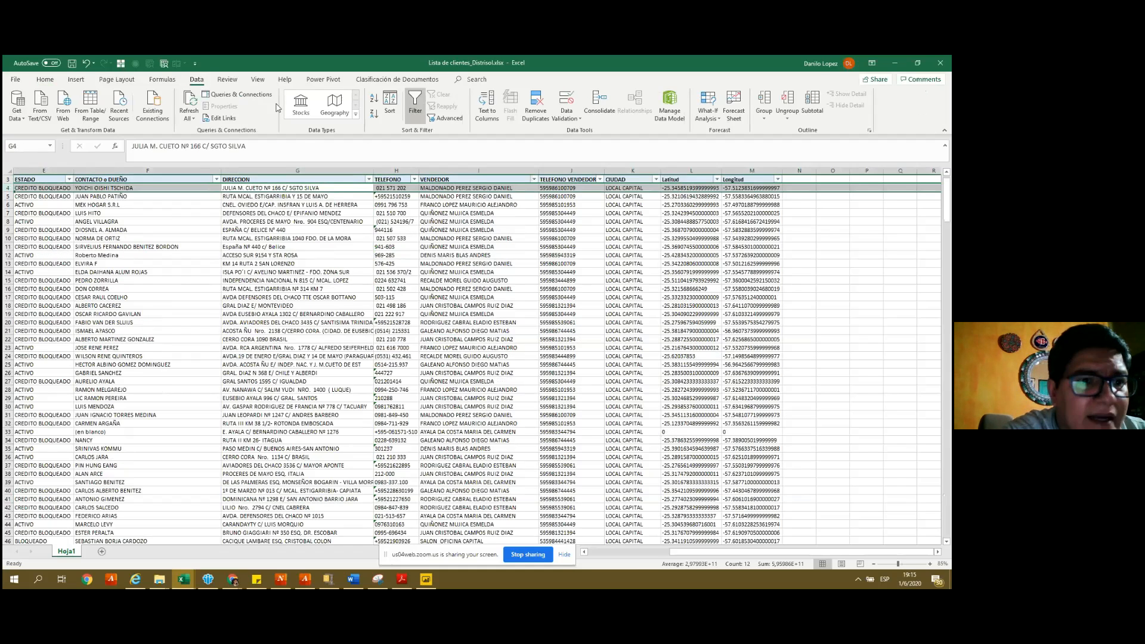
- Look over the View ribbon and move around the top rows of the client list
click(257, 81)
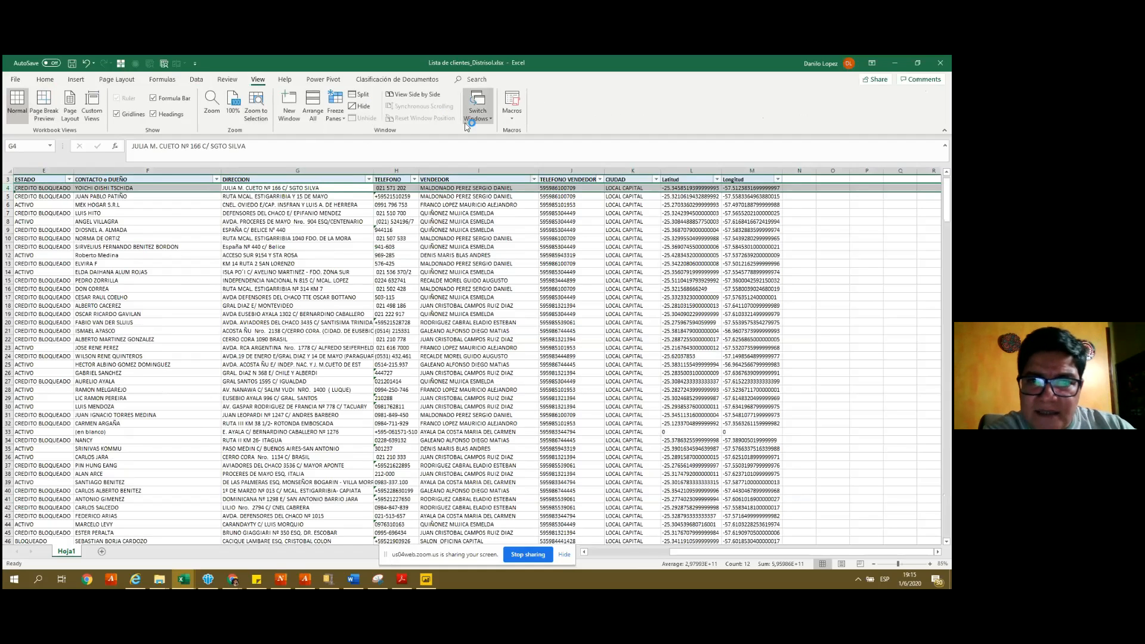
click(46, 80)
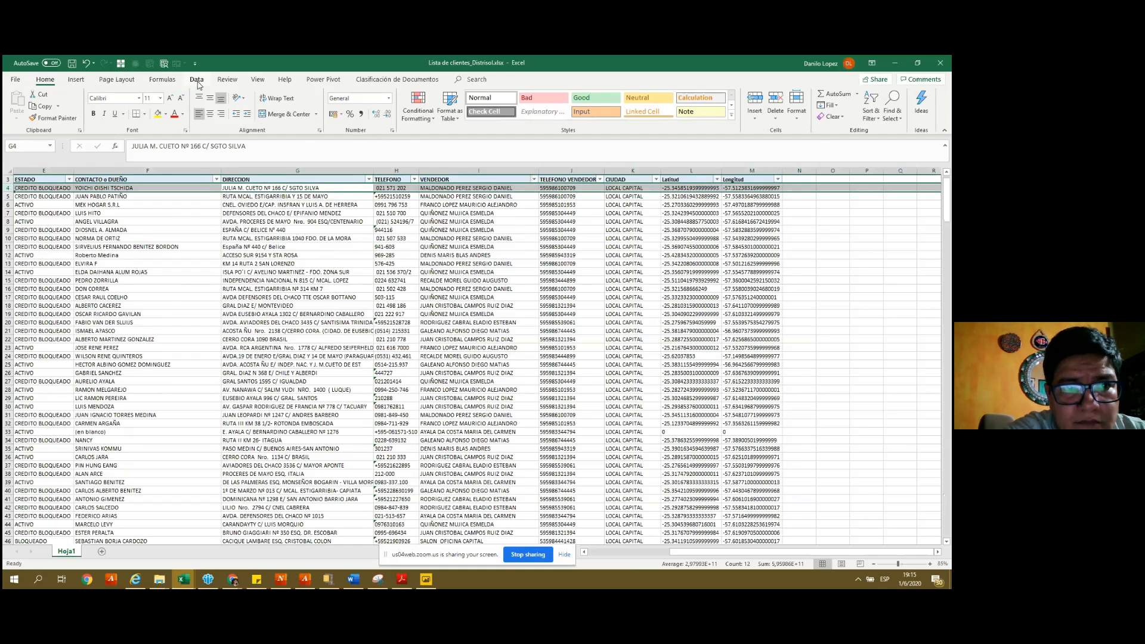
click(250, 205)
key(Left)
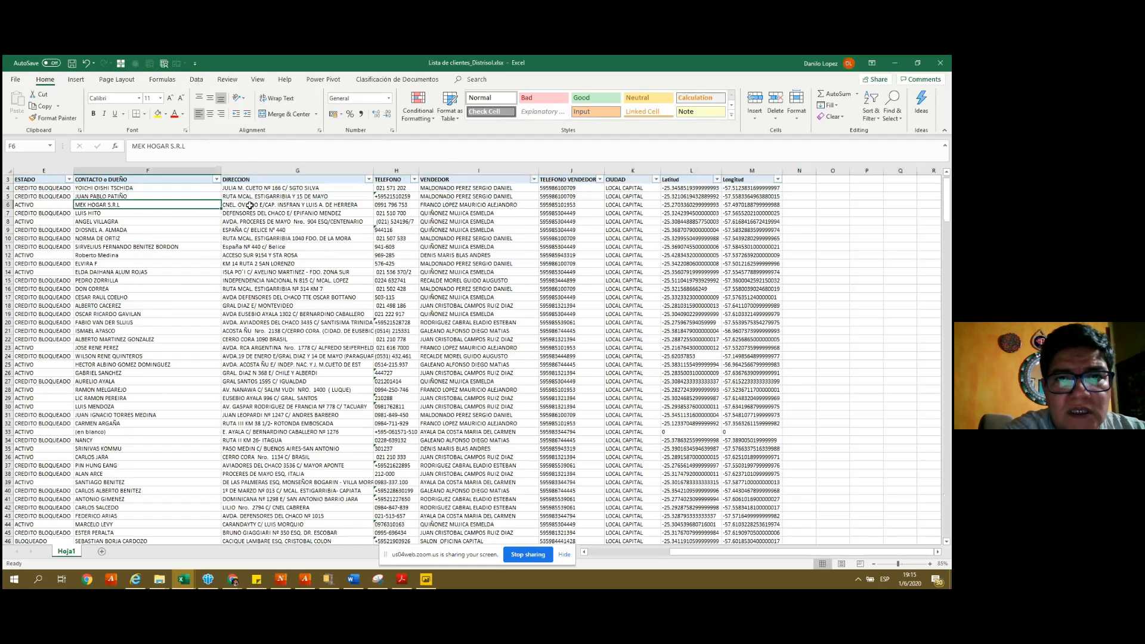
key(Left)
key(Left)
key(Left)
key(Left)
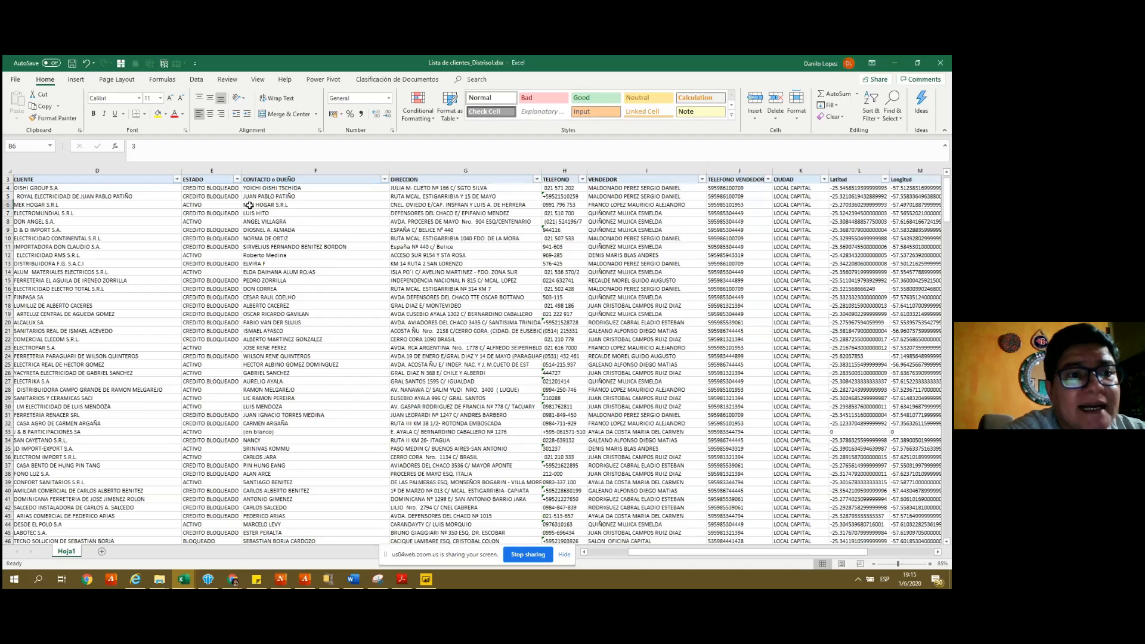
key(Right)
key(Right)
key(Right)
key(Right)
key(ctrl+Down)
key(ctrl+Up)
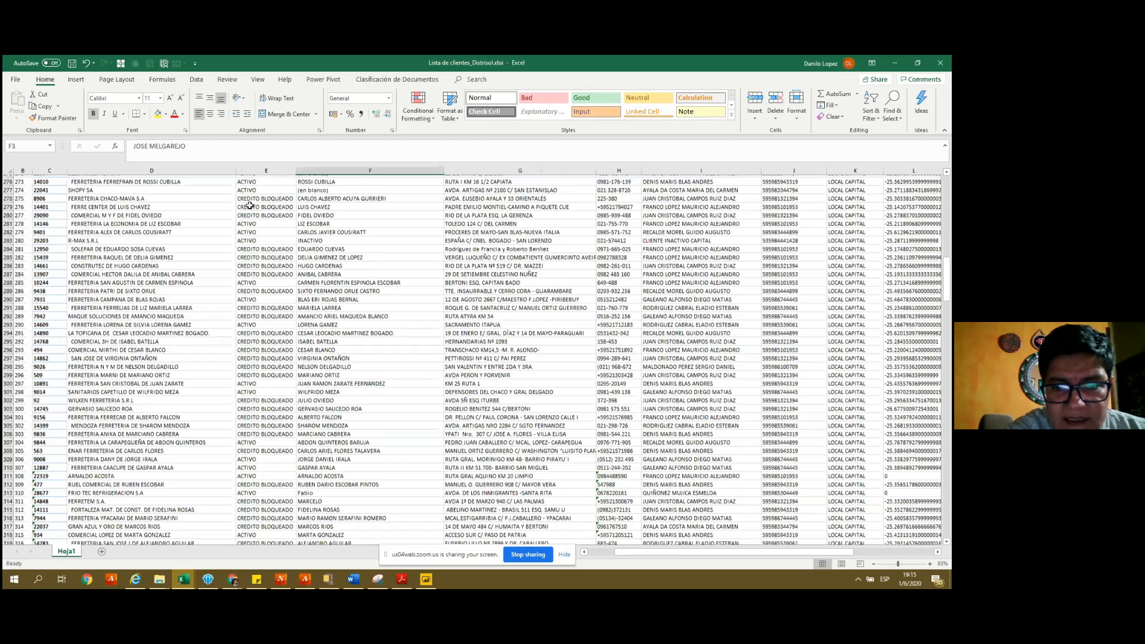
- Freeze the header row with Freeze Top Row and jump down to rows 353–354
click(258, 80)
click(335, 104)
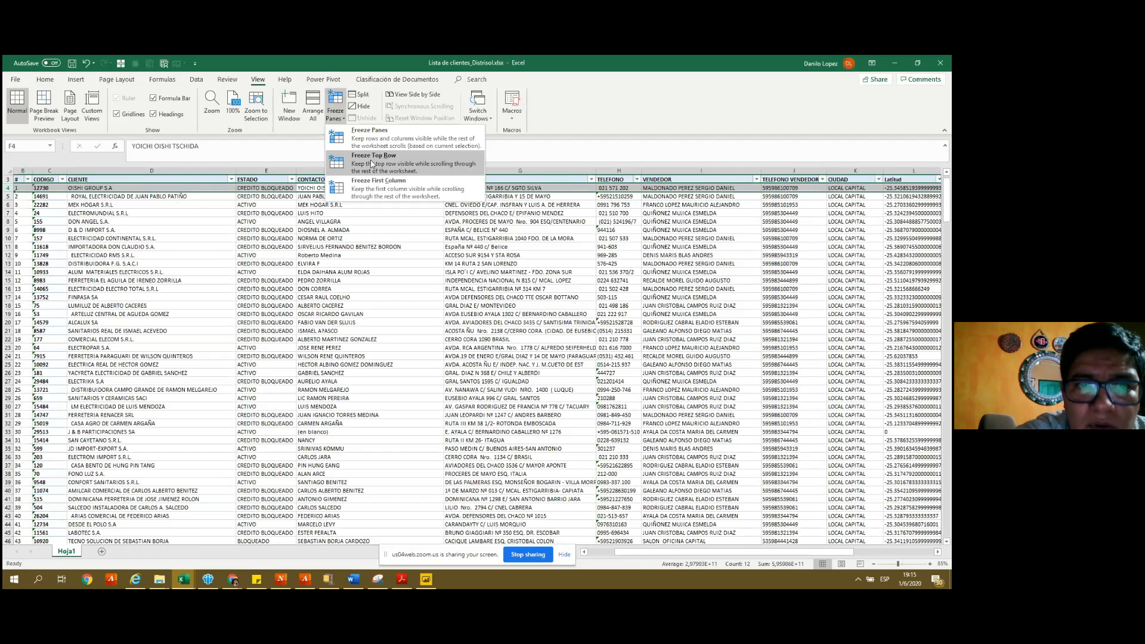
click(372, 156)
click(326, 214)
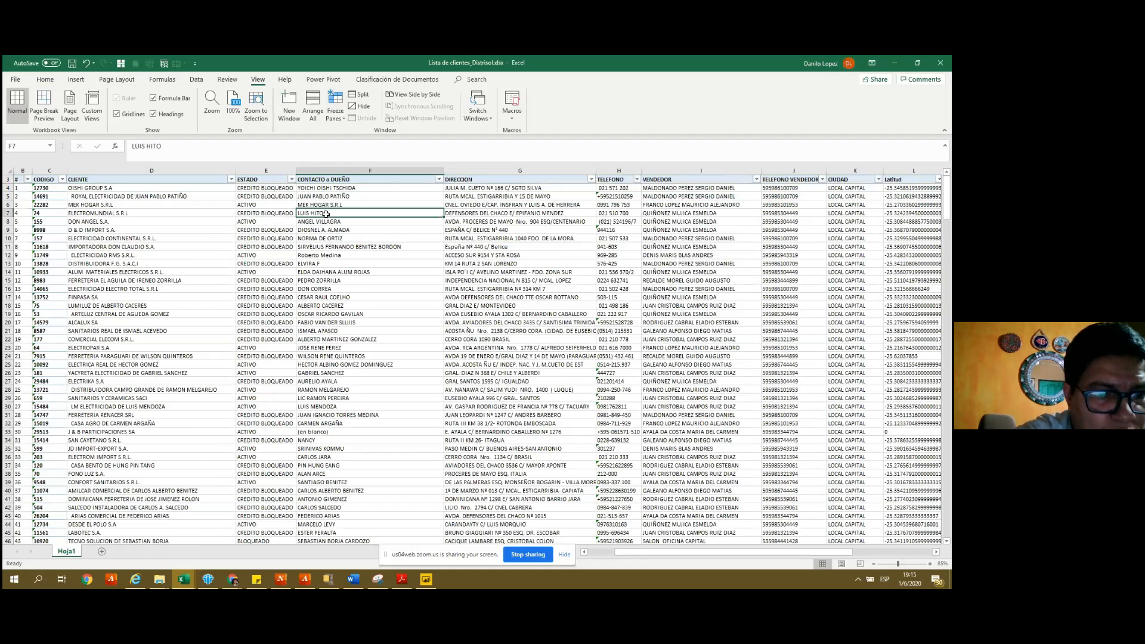
key(ctrl+Down)
- Enter client name 'PwC- Paraguay' in D354 and a new contact name in F354
key(Left)
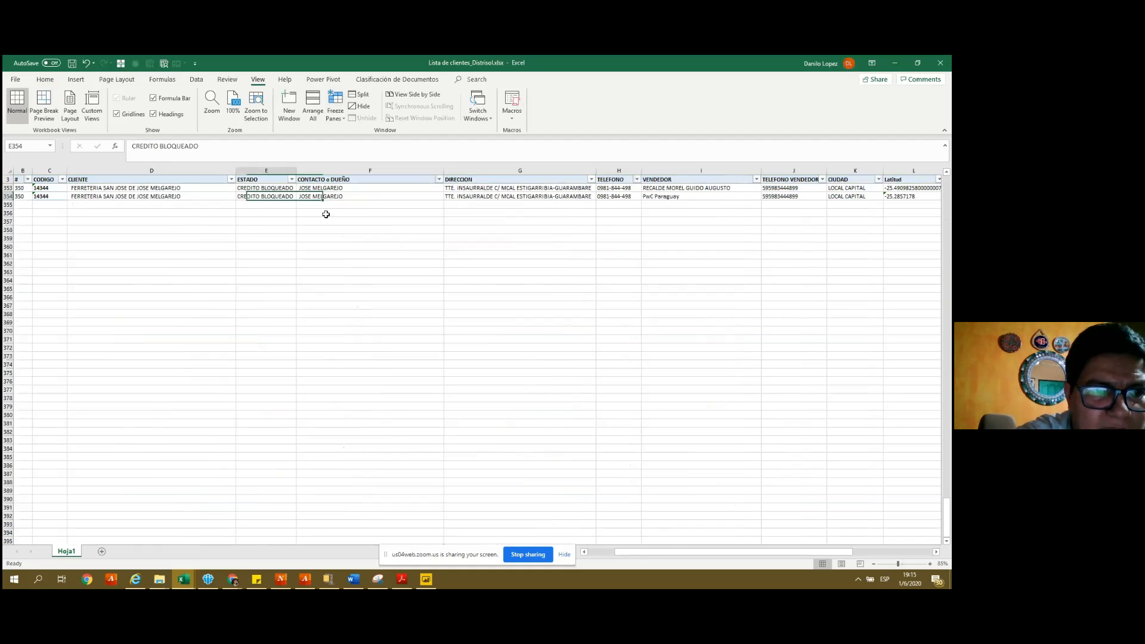
key(Right)
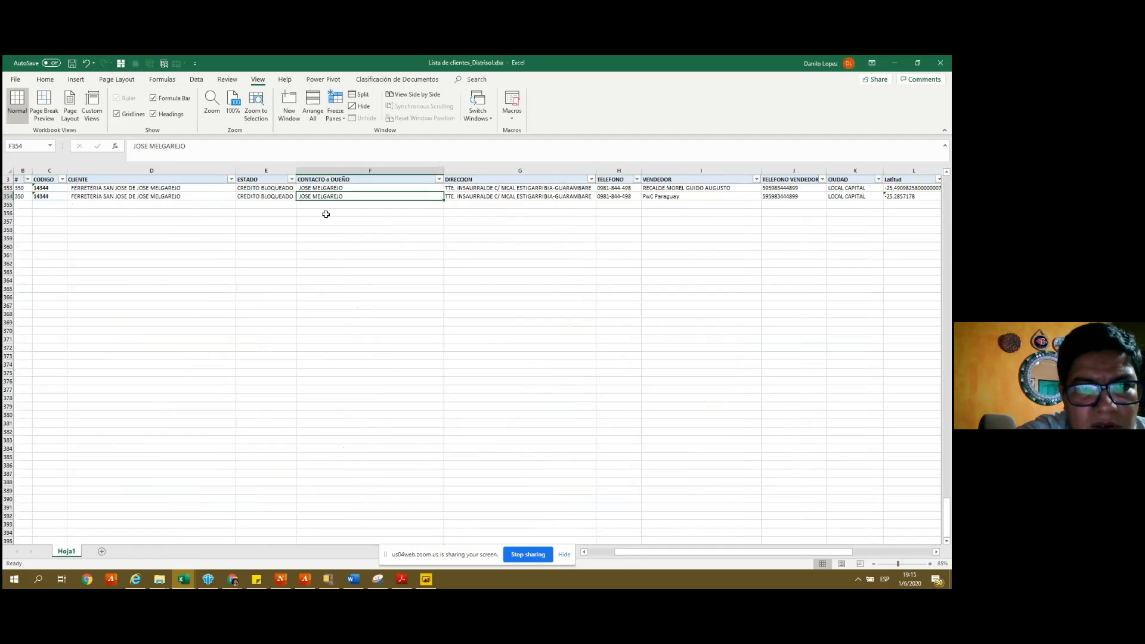
text(J)
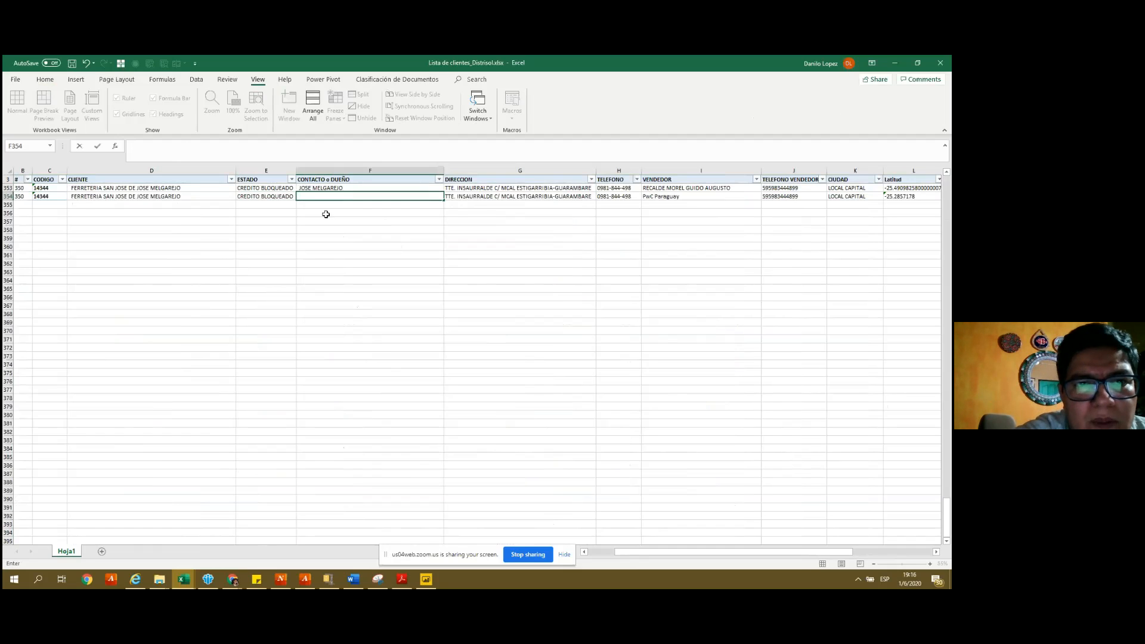
key(Escape)
key(Left)
key(Left)
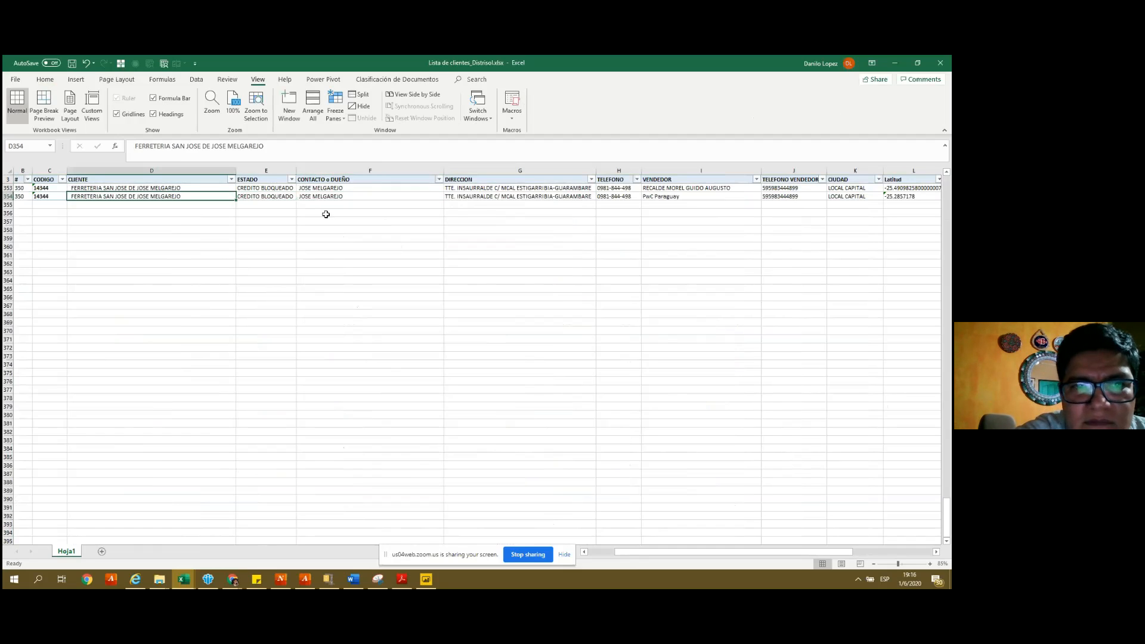
text(PwC)
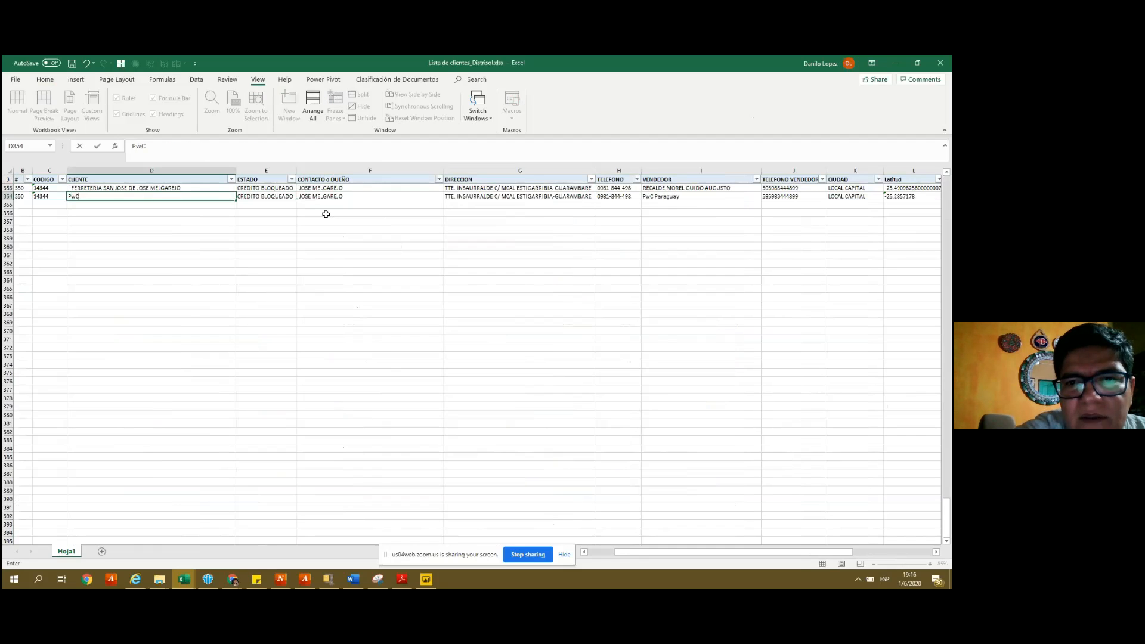
text(- Pata)
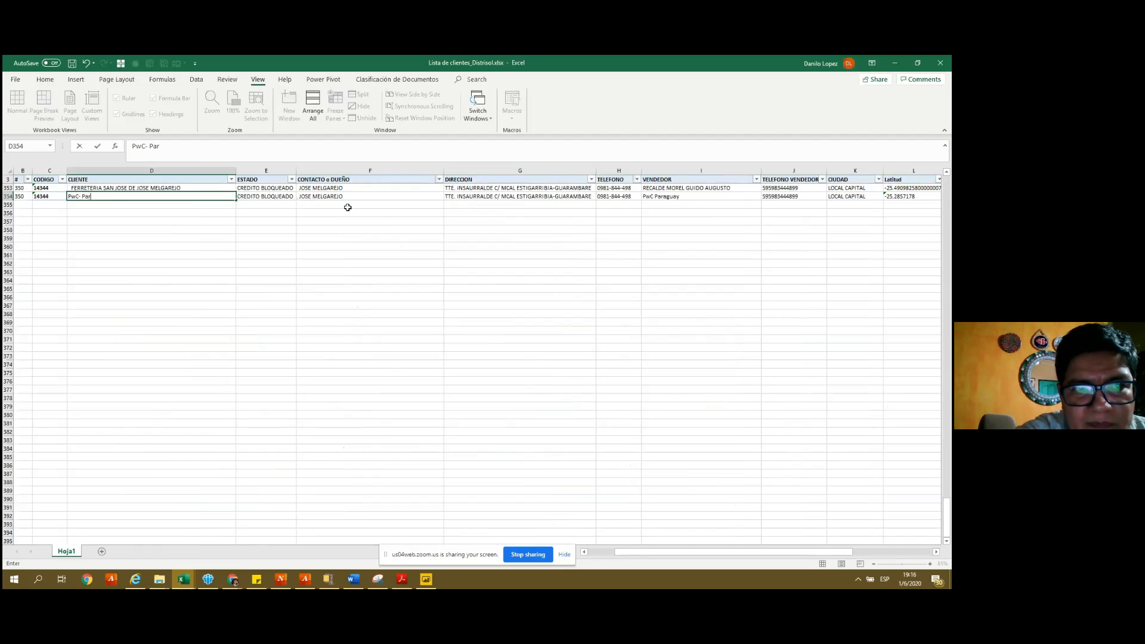
text(guay)
key(Tab)
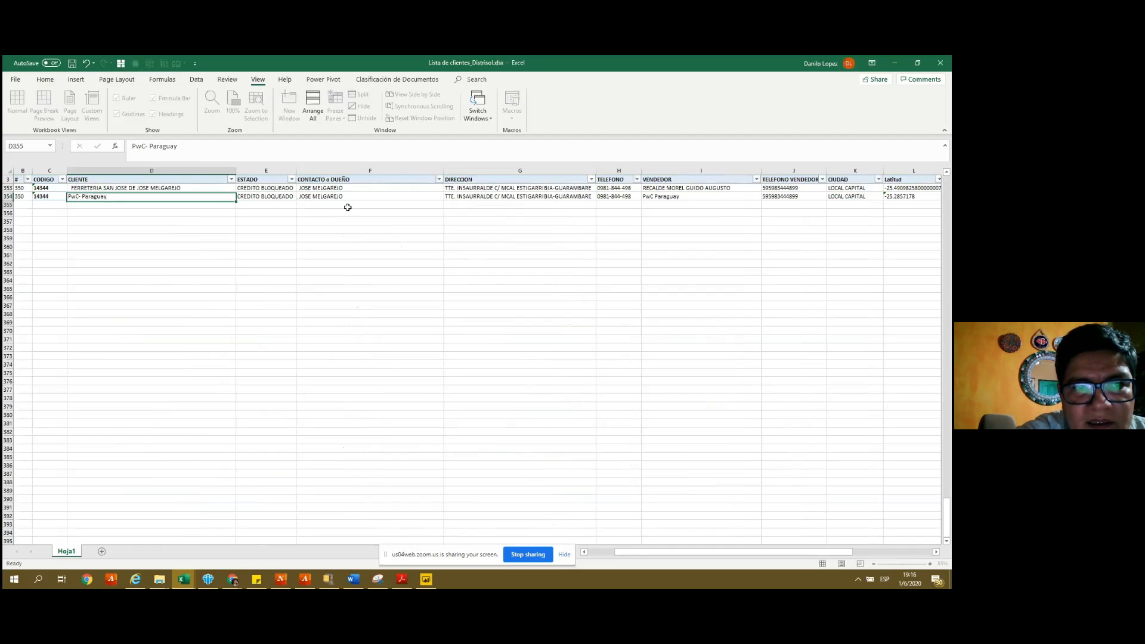
key(Tab)
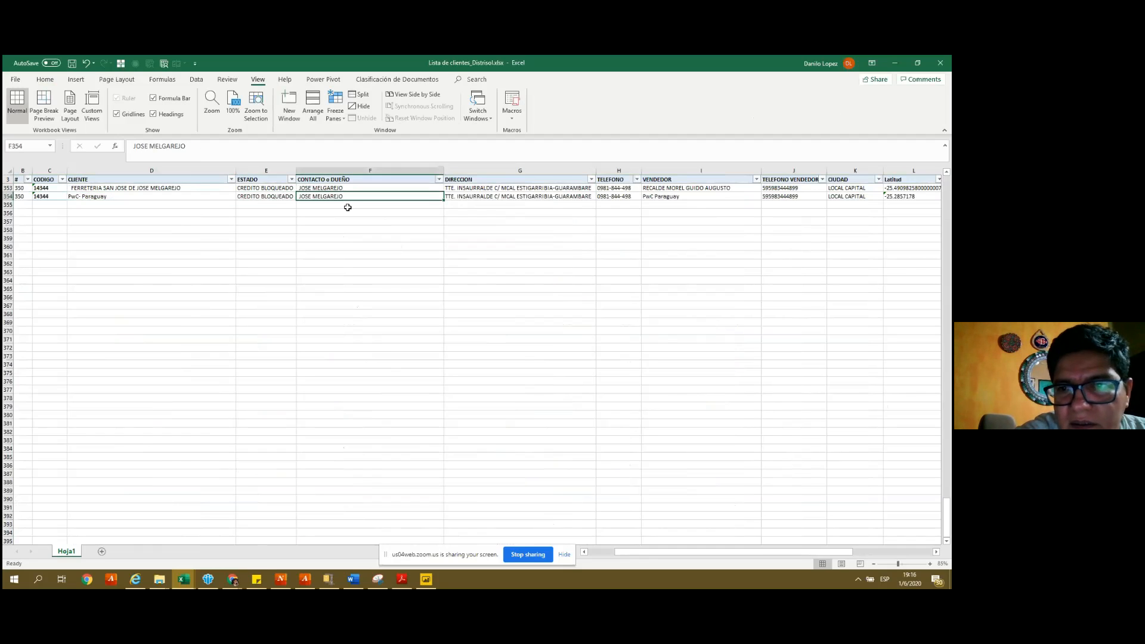
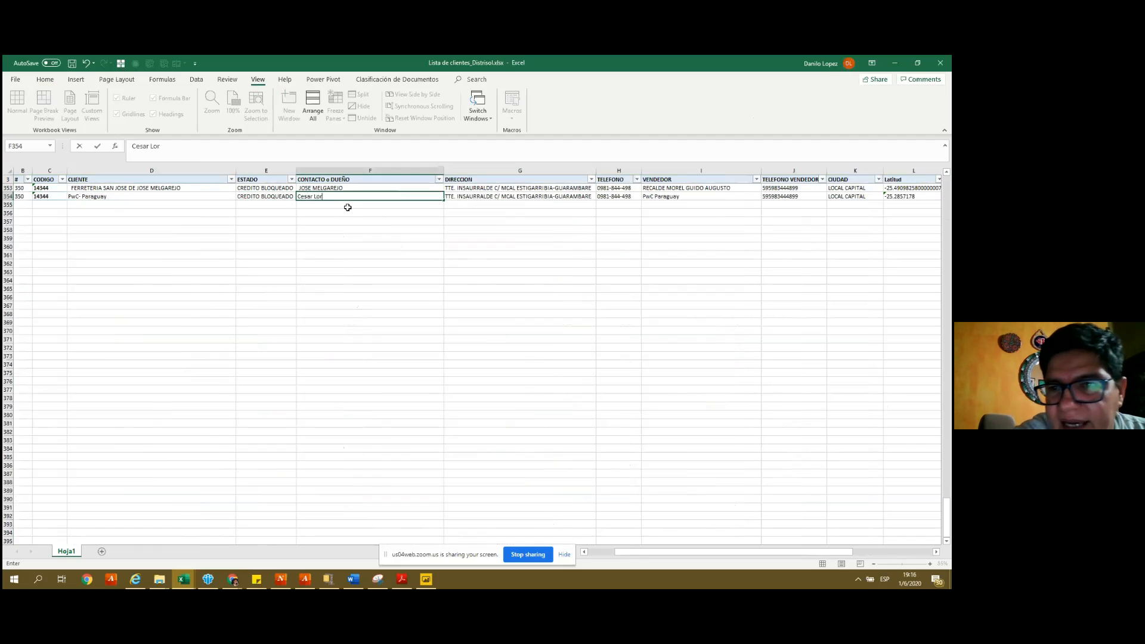
key(Tab)
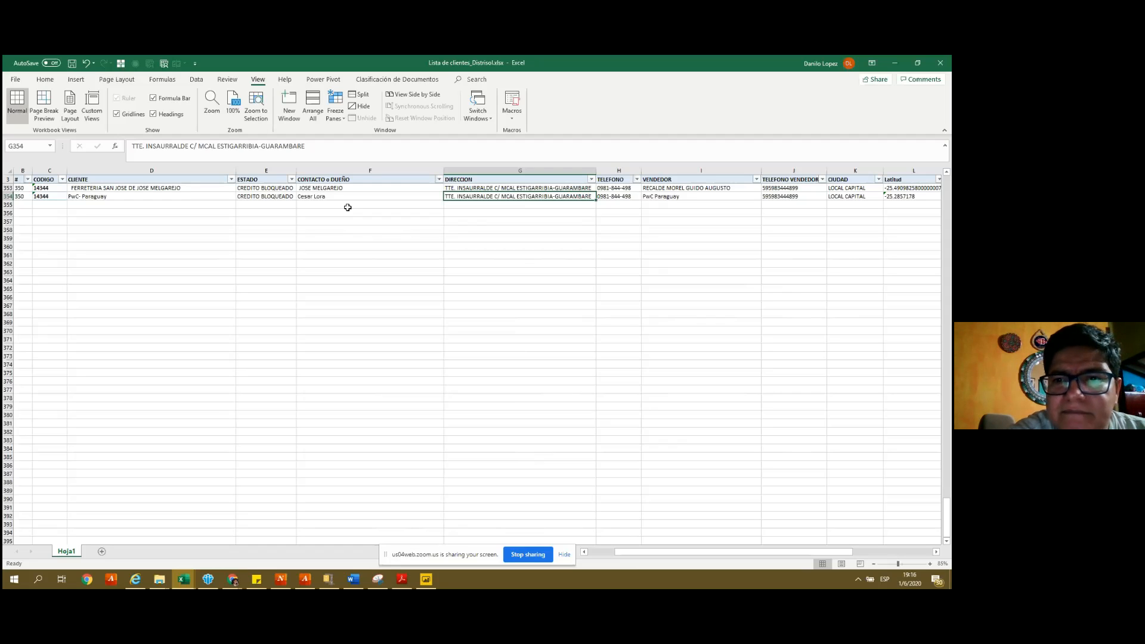
- Clear I354 and paste in the salesperson copied from I353
key(Tab)
key(Tab)
key(Delete)
key(Down)
key(Up)
key(Up)
key(ctrl+c)
key(Down)
key(ctrl+v)
key(Left)
key(Left)
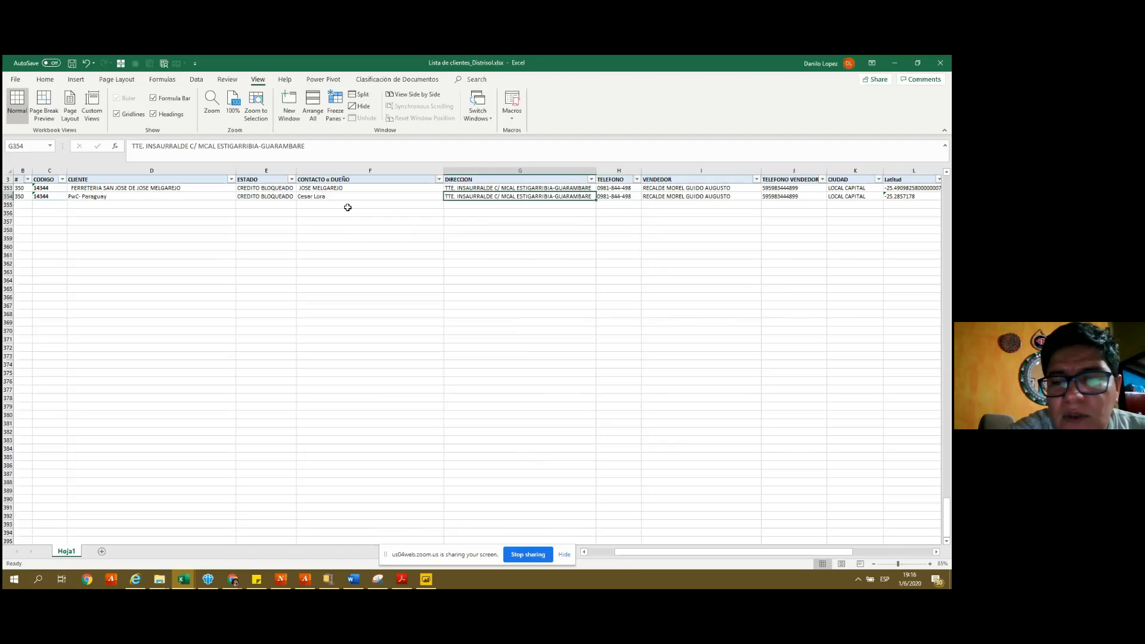
- Paste PwC Paraguay's street address from its Google Maps listing into G354
key(alt+Tab)
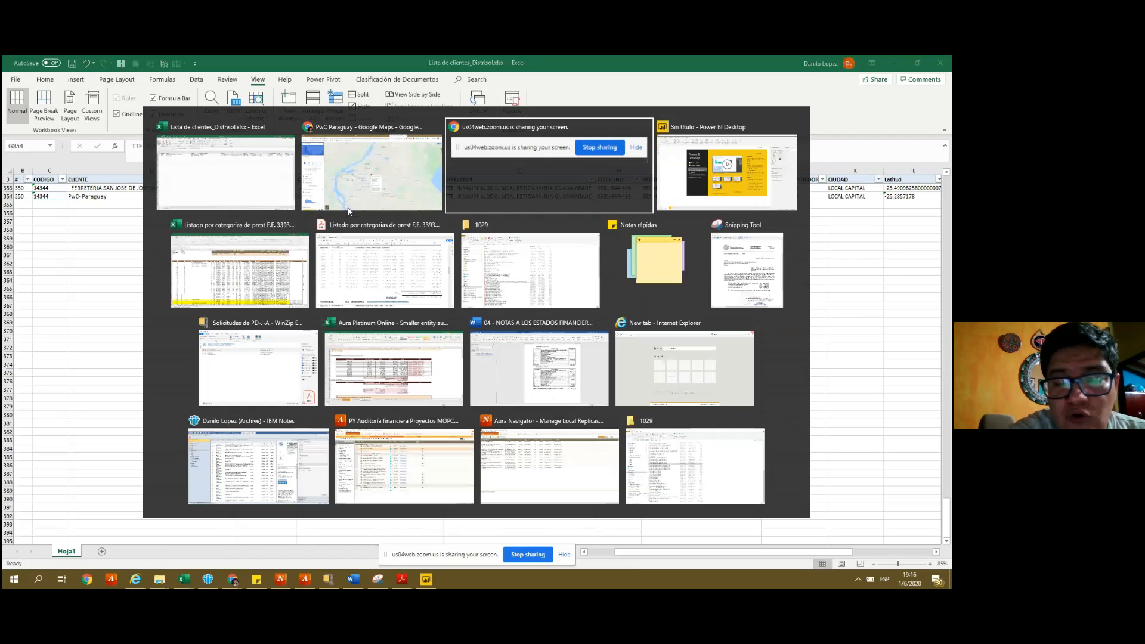
click(348, 207)
click(51, 289)
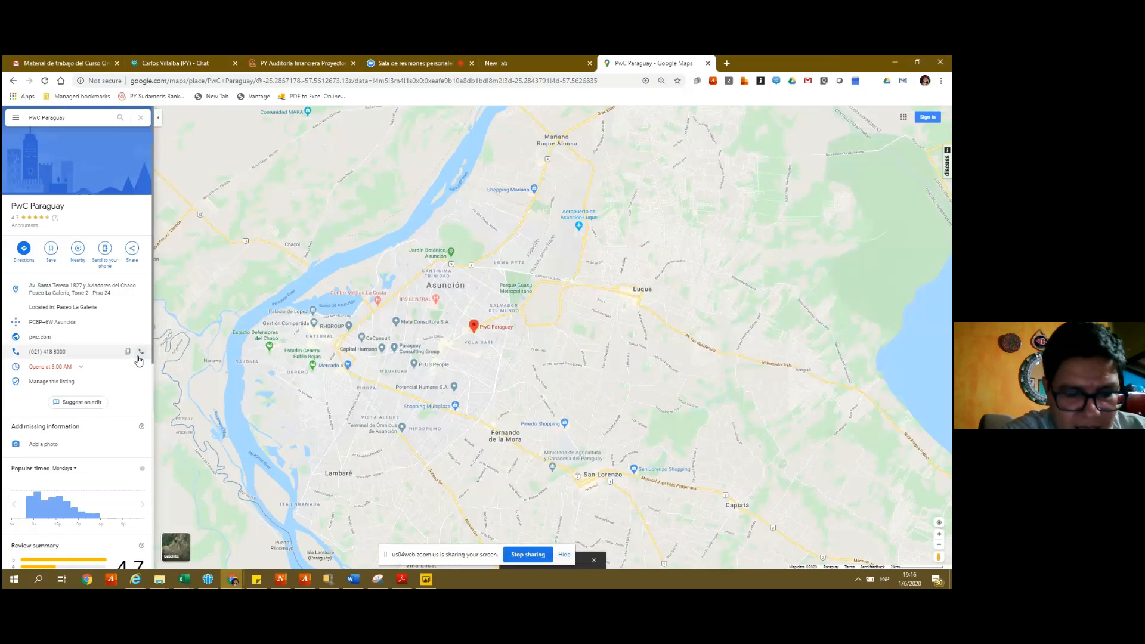
key(alt+Tab)
key(ctrl+v)
key(Right)
key(Right)
key(Right)
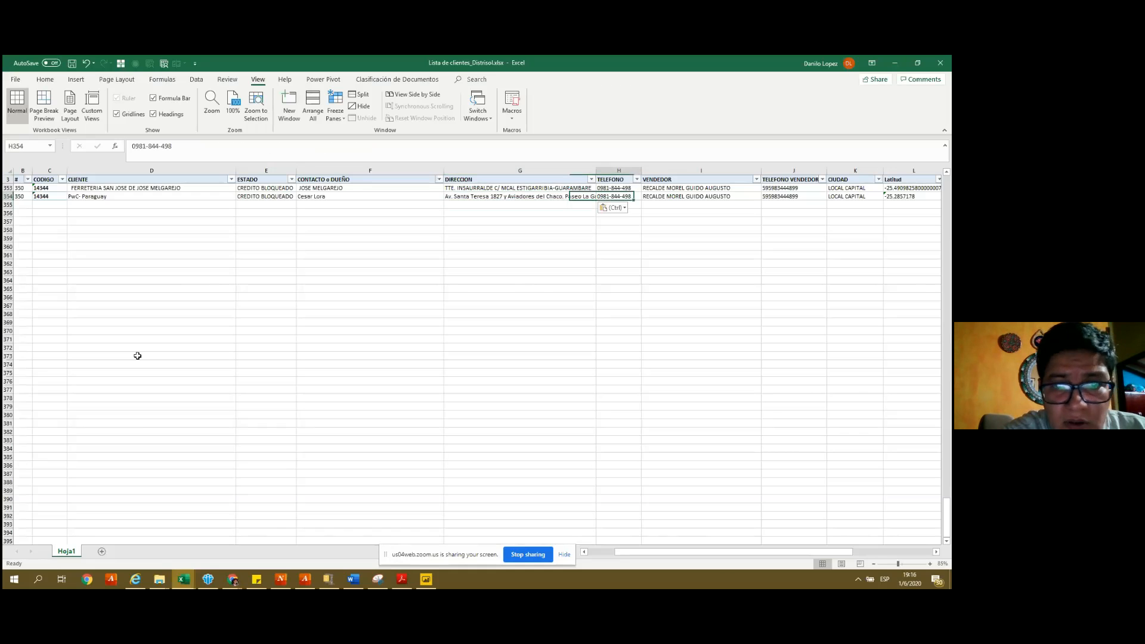
key(Right)
key(Right)
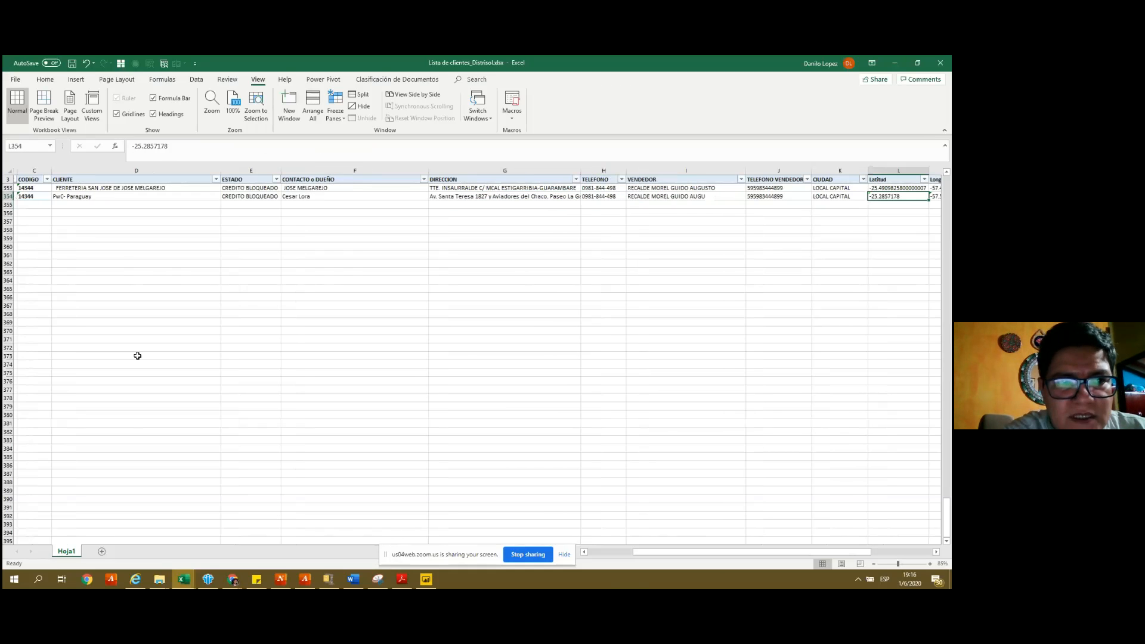
- Add an 'Importe' header after Longitud, formatted like the Longitud header
key(Right)
key(Right)
key(ctrl+Up)
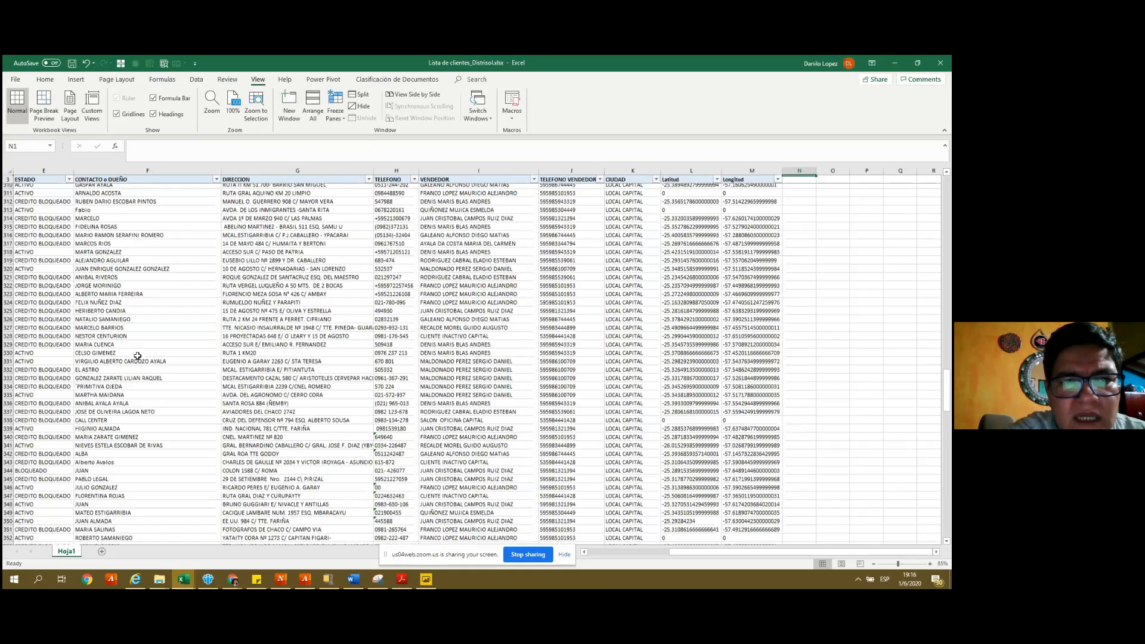
key(Down)
key(Down)
text(Importe)
key(Return)
key(Up)
key(Left)
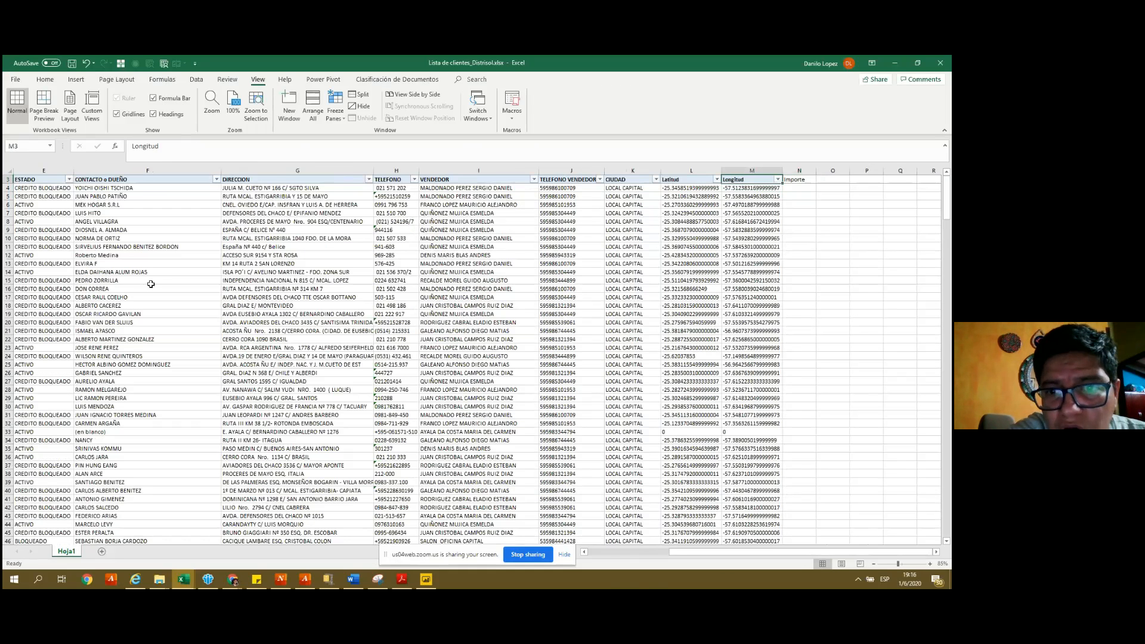
click(50, 79)
click(57, 118)
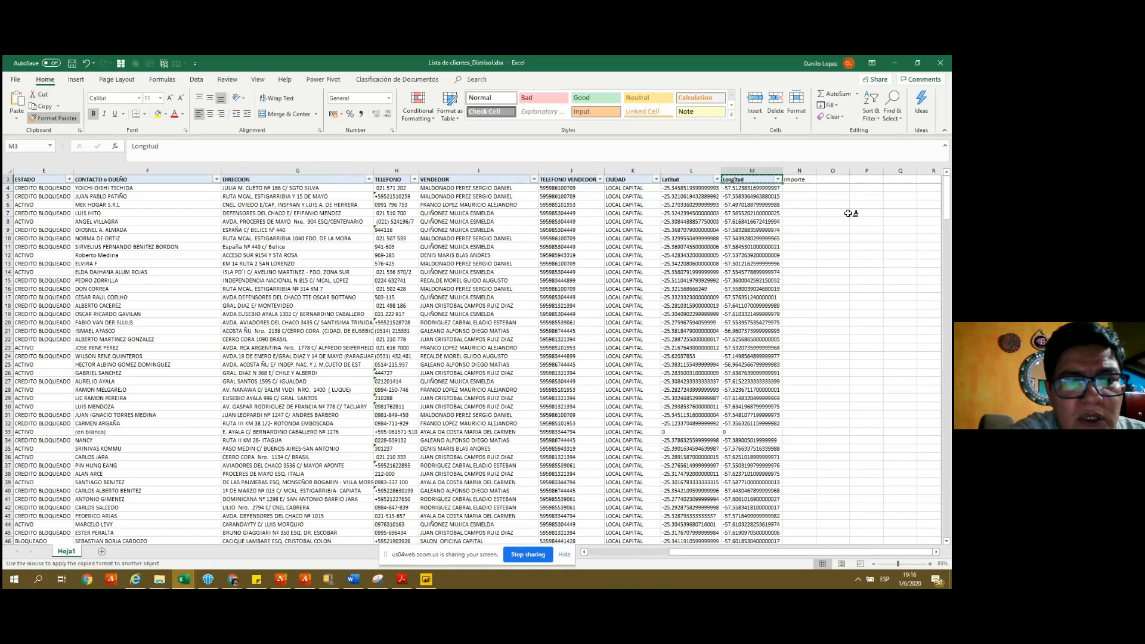
click(790, 179)
- Enter Importe amounts 1000, 3500, 400, 200, 100, 1500, 2300 and 2835
key(Down)
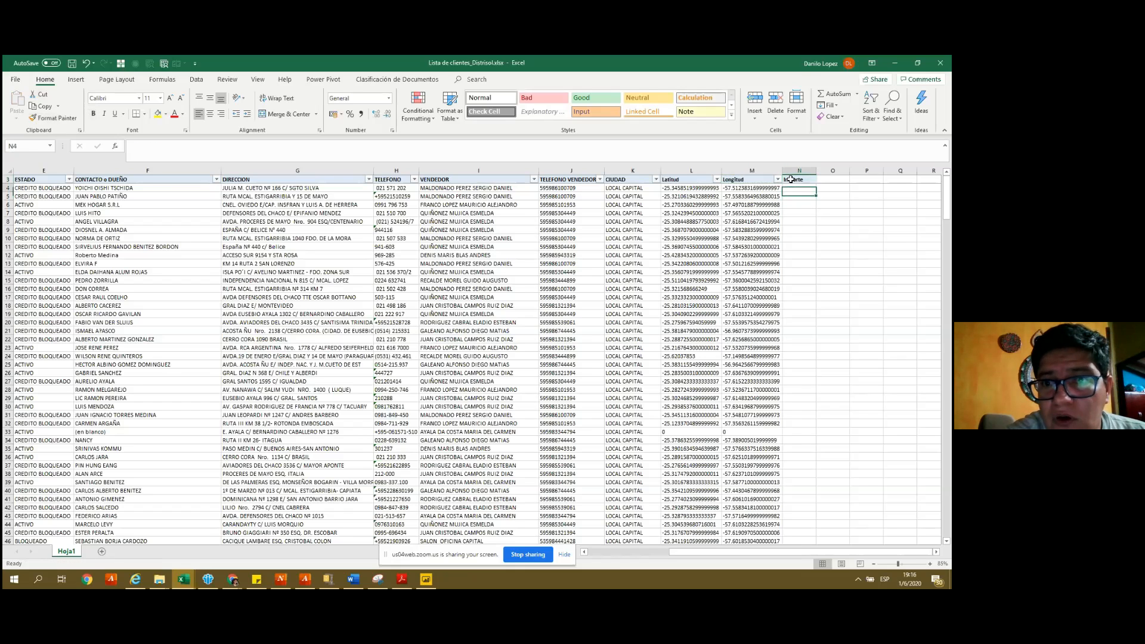
text(1000)
key(Return)
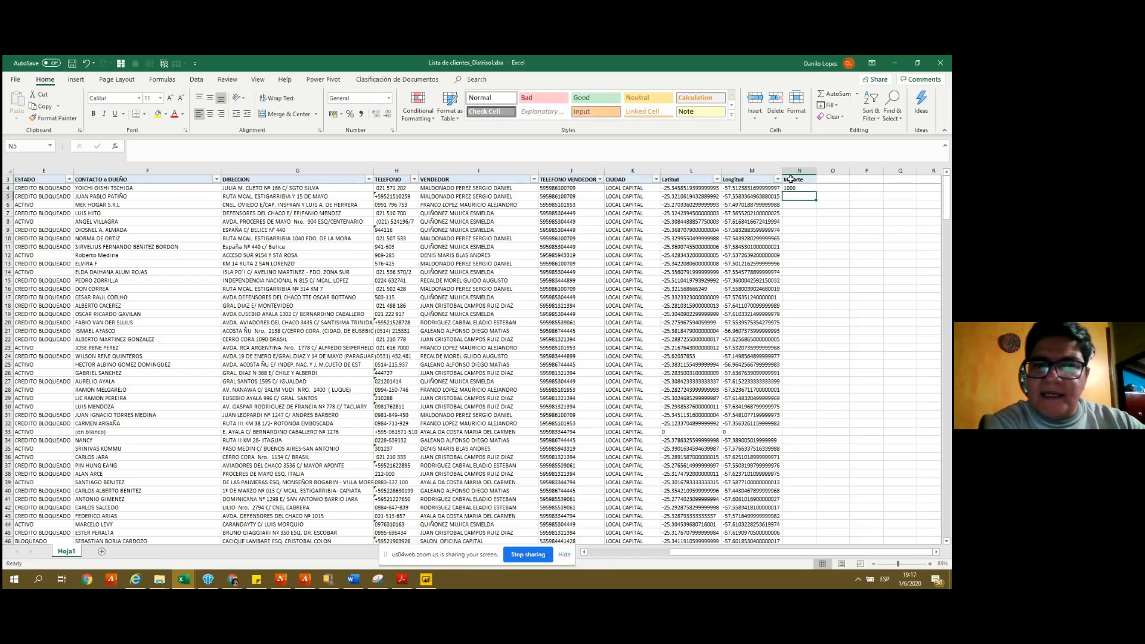
text(3500)
key(Return)
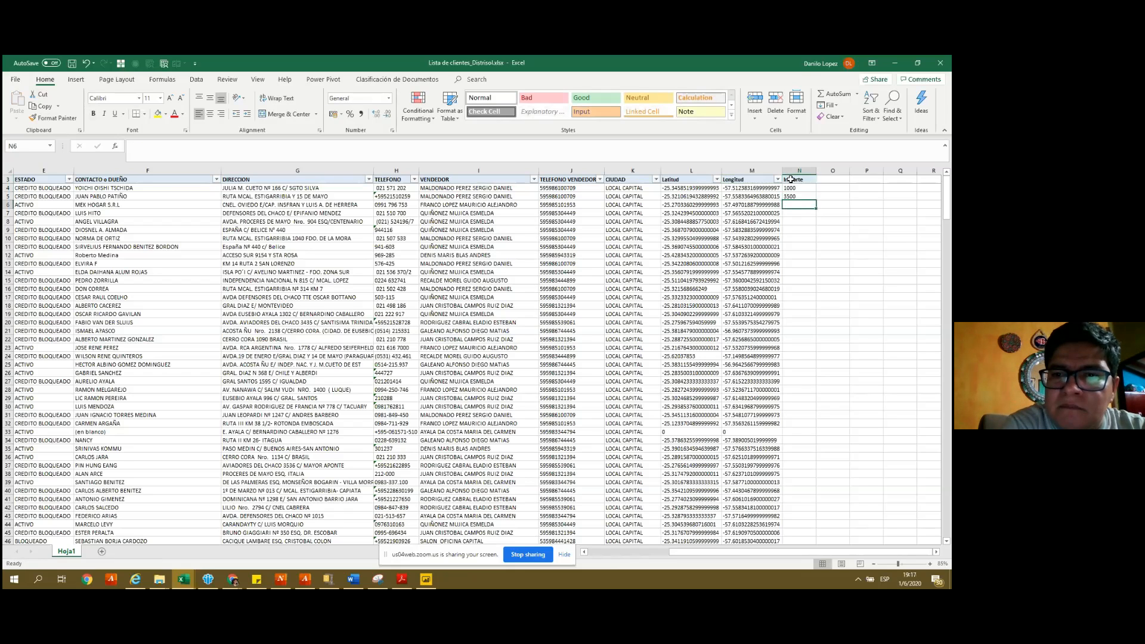
text(400)
key(Return)
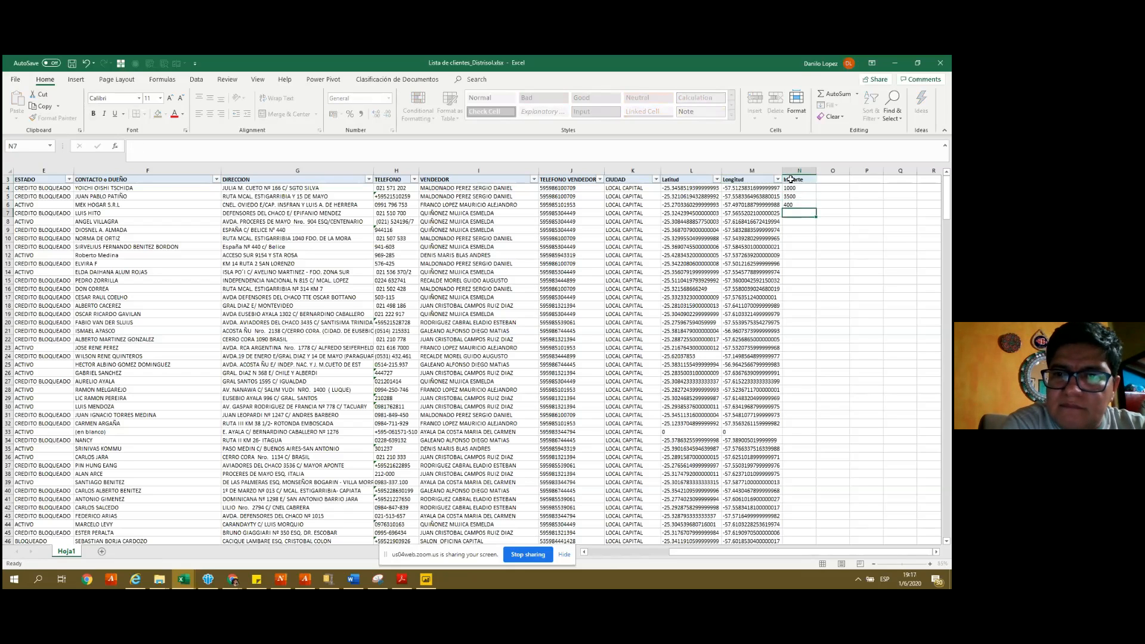
text(200)
key(Return)
text(100)
key(Return)
text(1500)
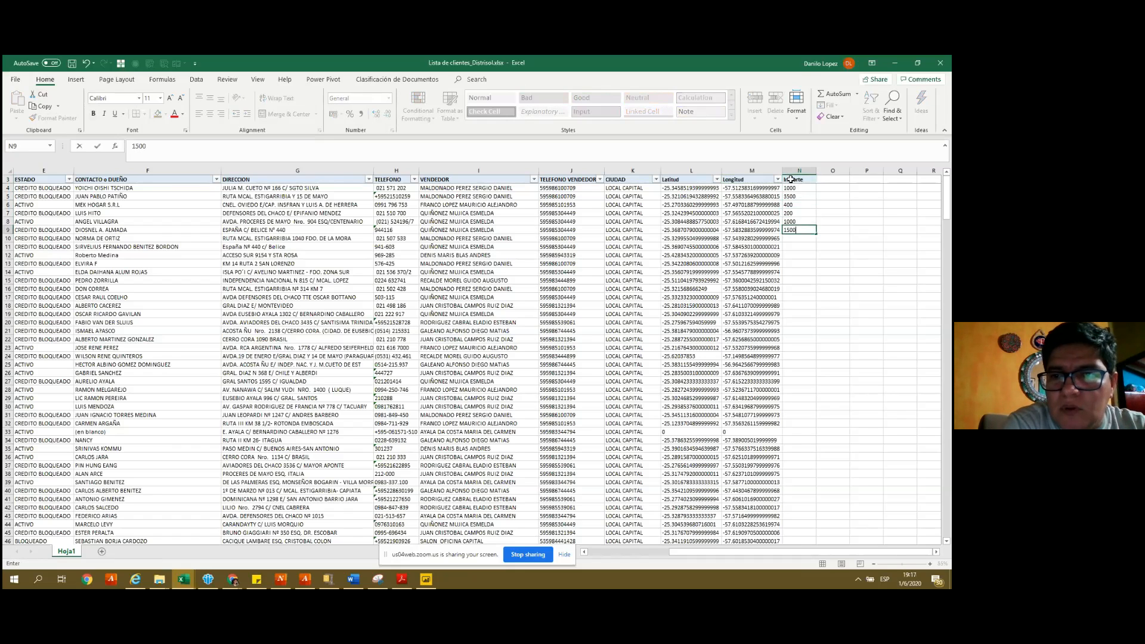
key(Return)
text(2300)
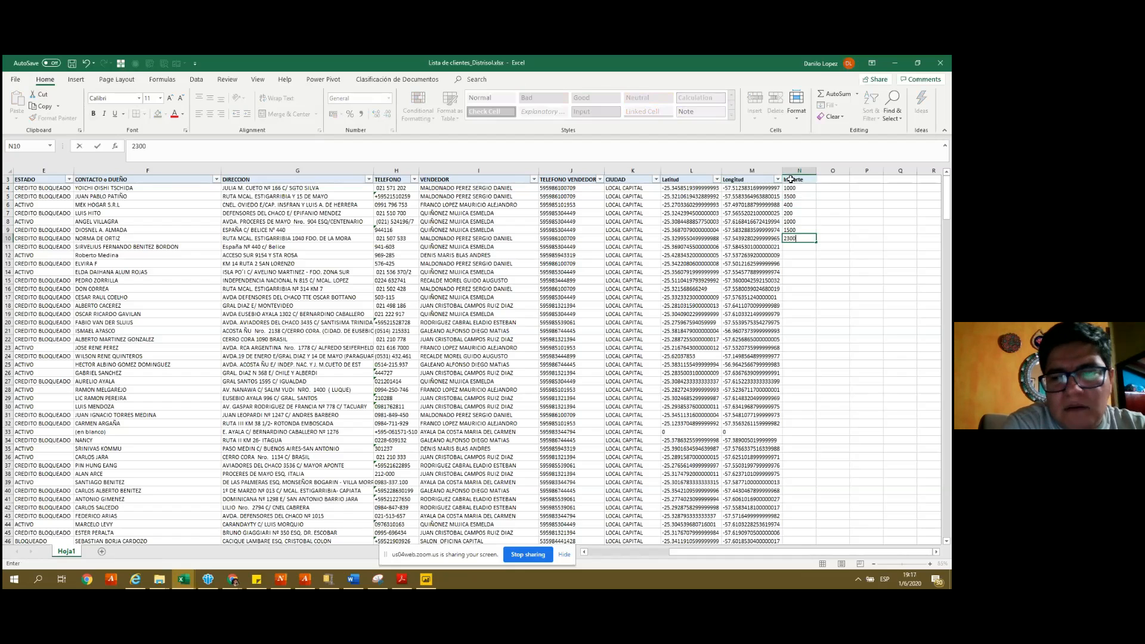
key(Return)
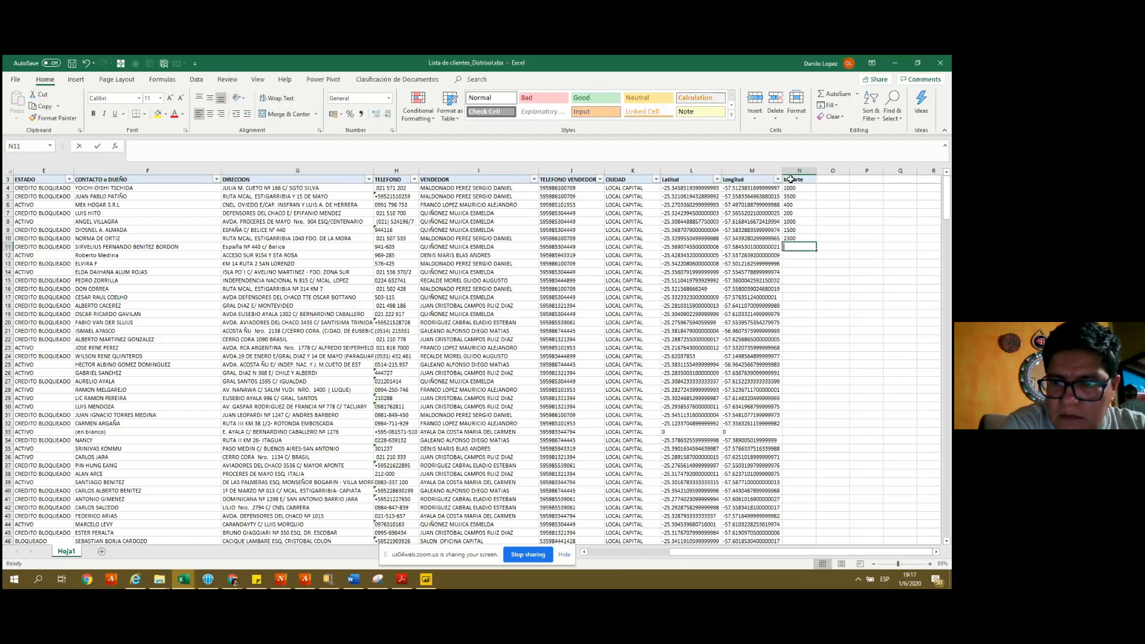
text(2835)
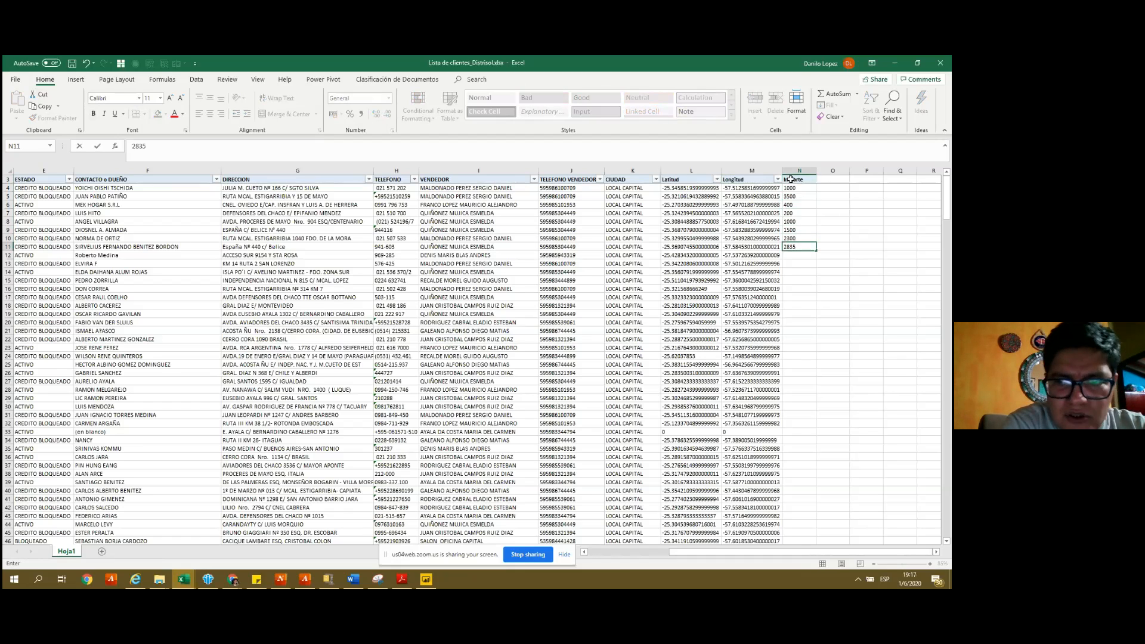
key(Return)
- Fill Importe down all client rows as centred whole numbers and save the workbook
drag(790, 187, 796, 246)
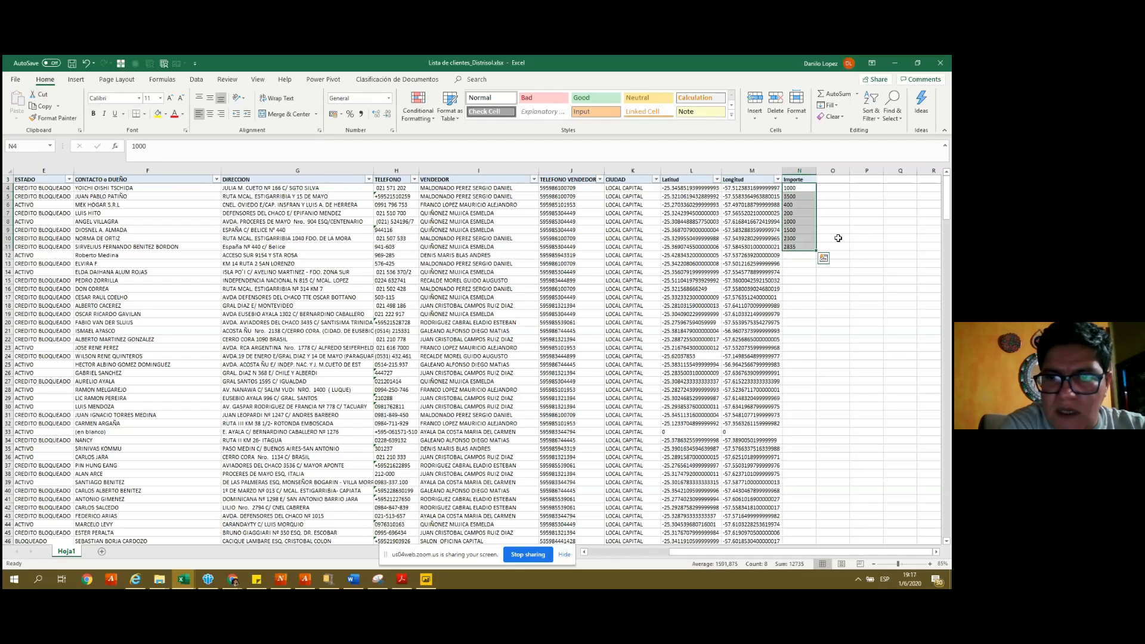
double_click(815, 250)
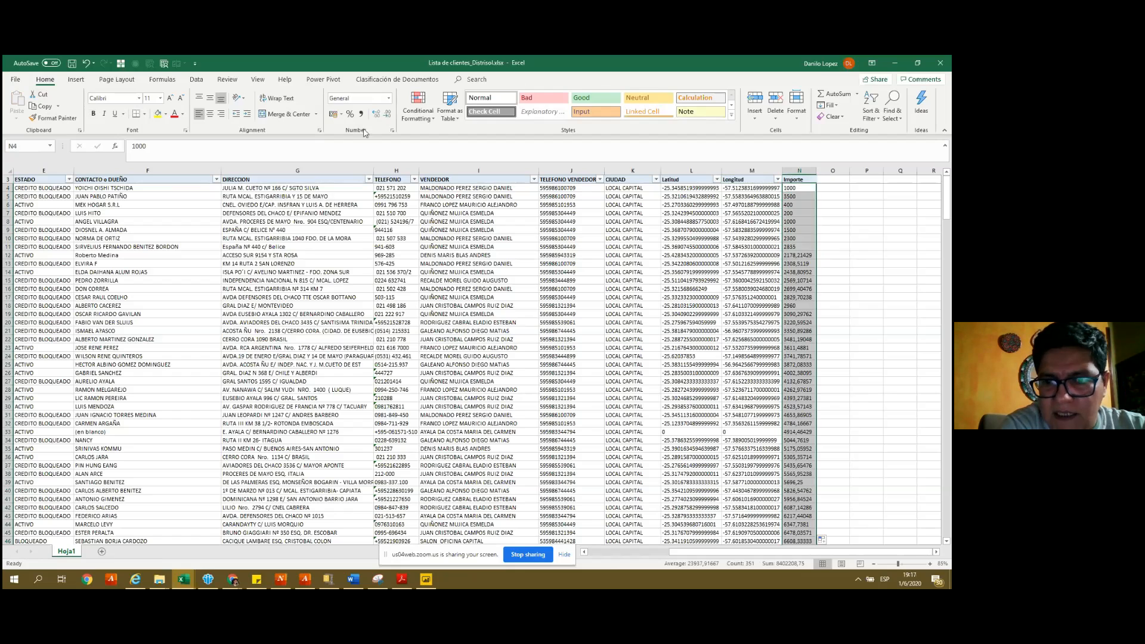
click(376, 114)
click(376, 115)
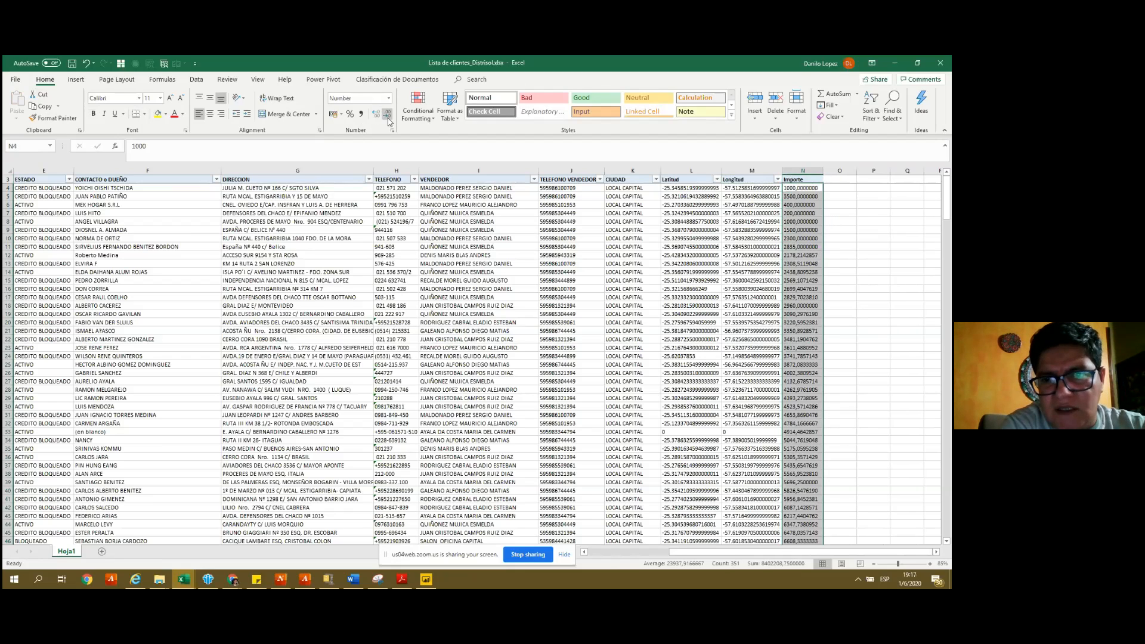
click(388, 119)
click(388, 118)
click(389, 119)
click(388, 119)
click(388, 119)
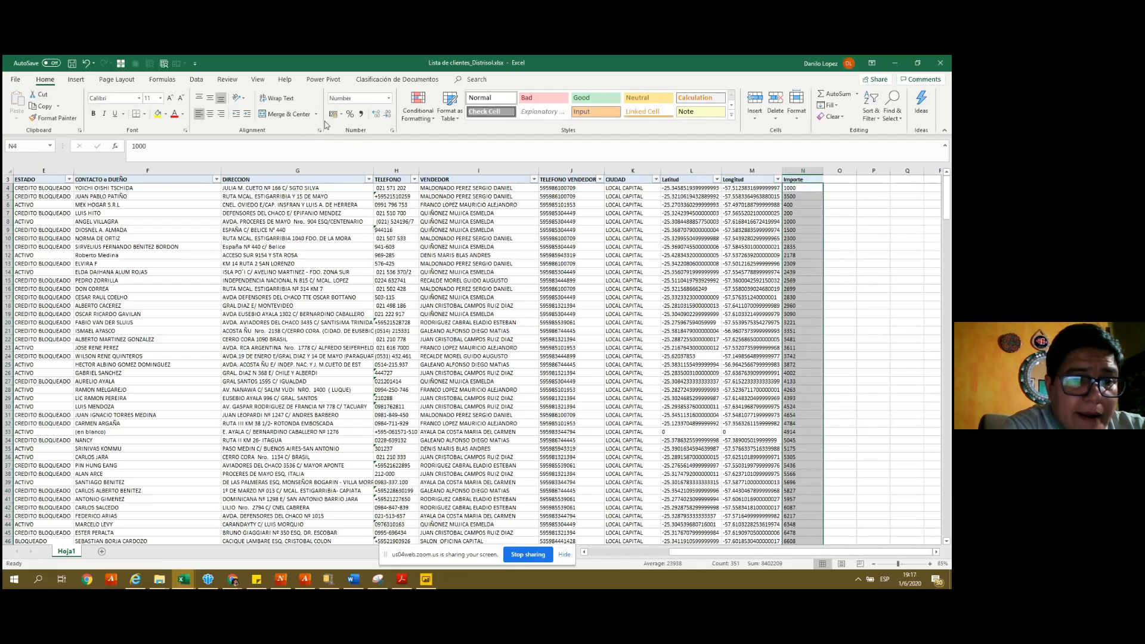
click(210, 115)
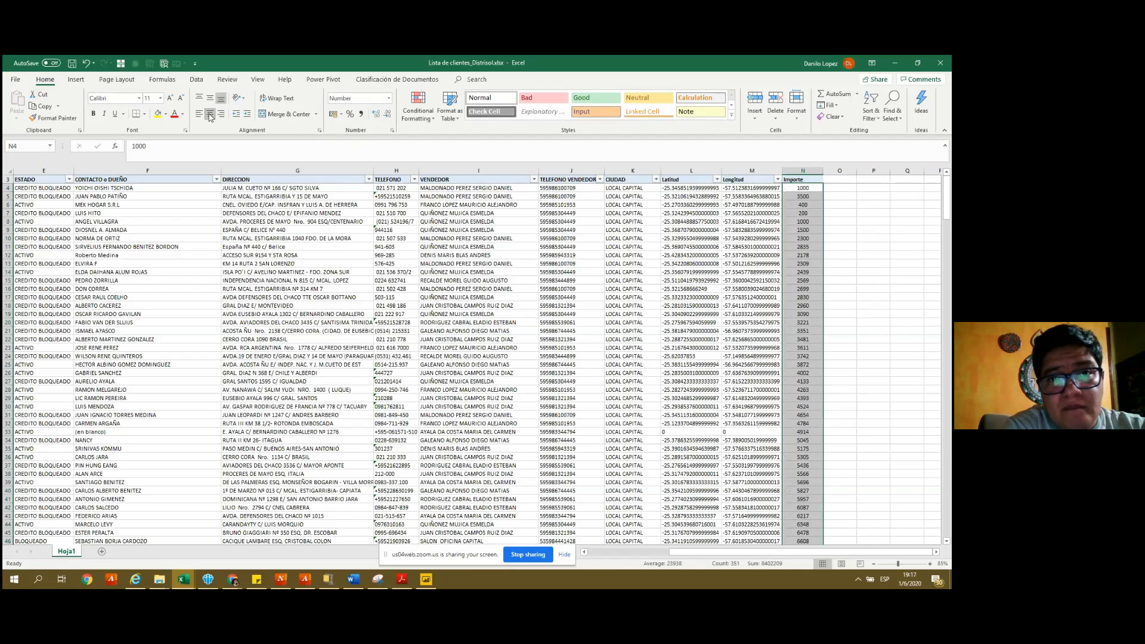
key(ctrl+s)
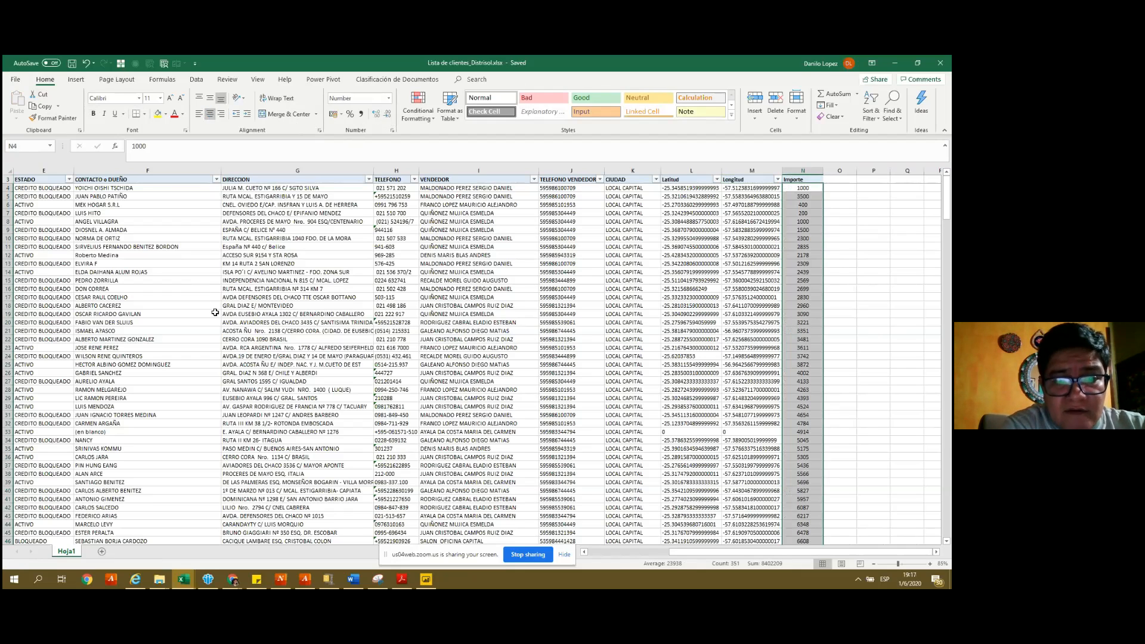
click(215, 313)
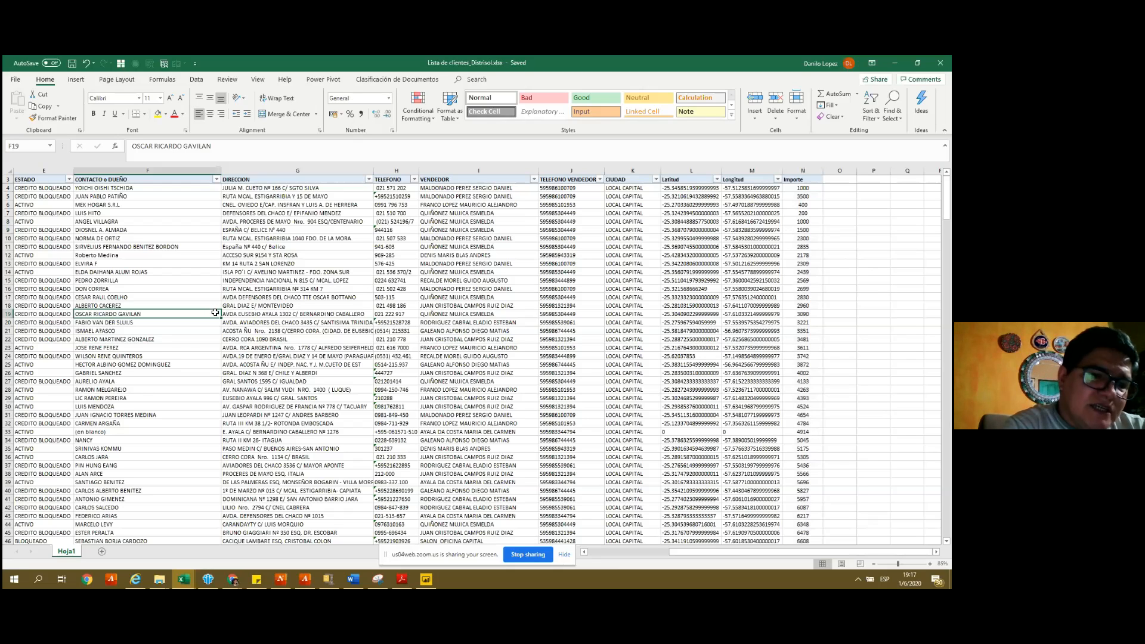
click(426, 579)
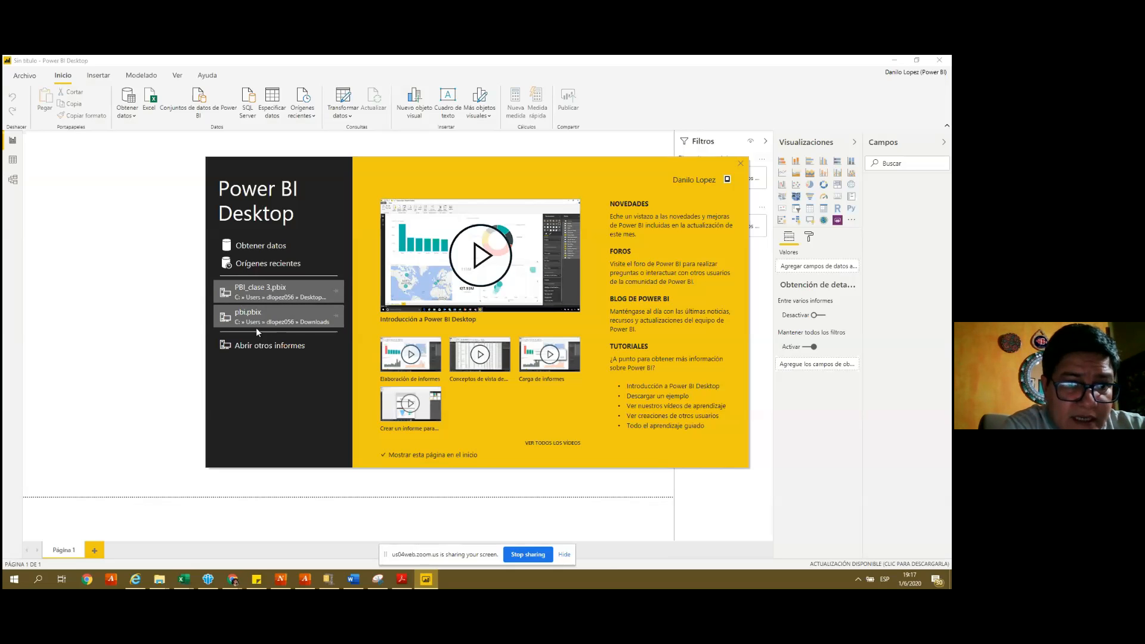
- Try reopening the recent pbi.pbix report and dismiss its cannot-open-document error
click(260, 313)
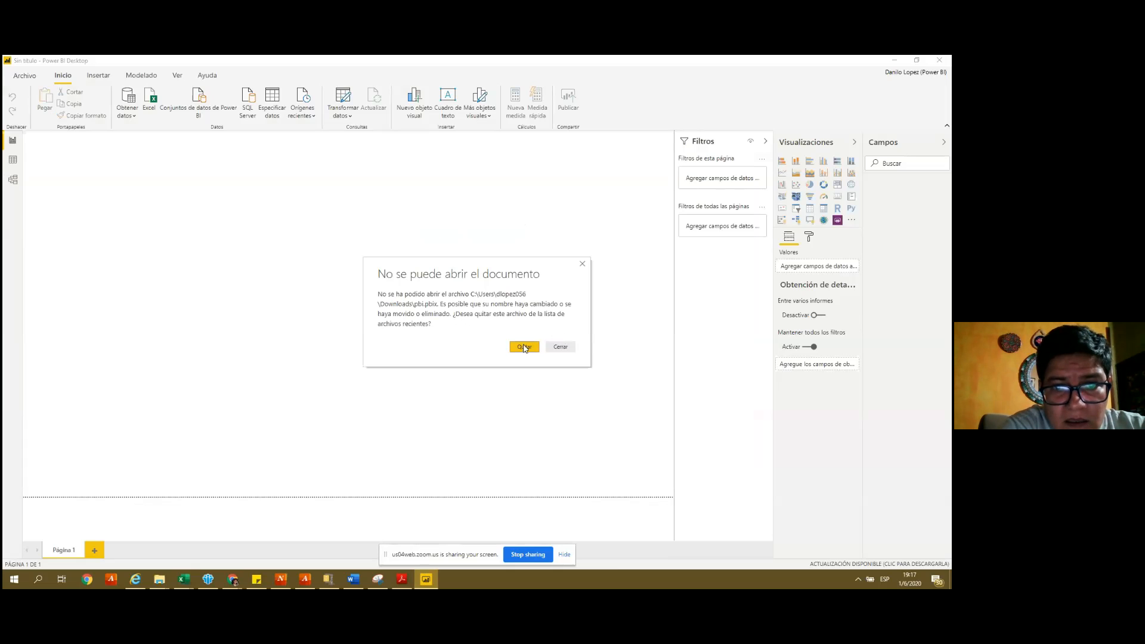
click(525, 347)
click(19, 79)
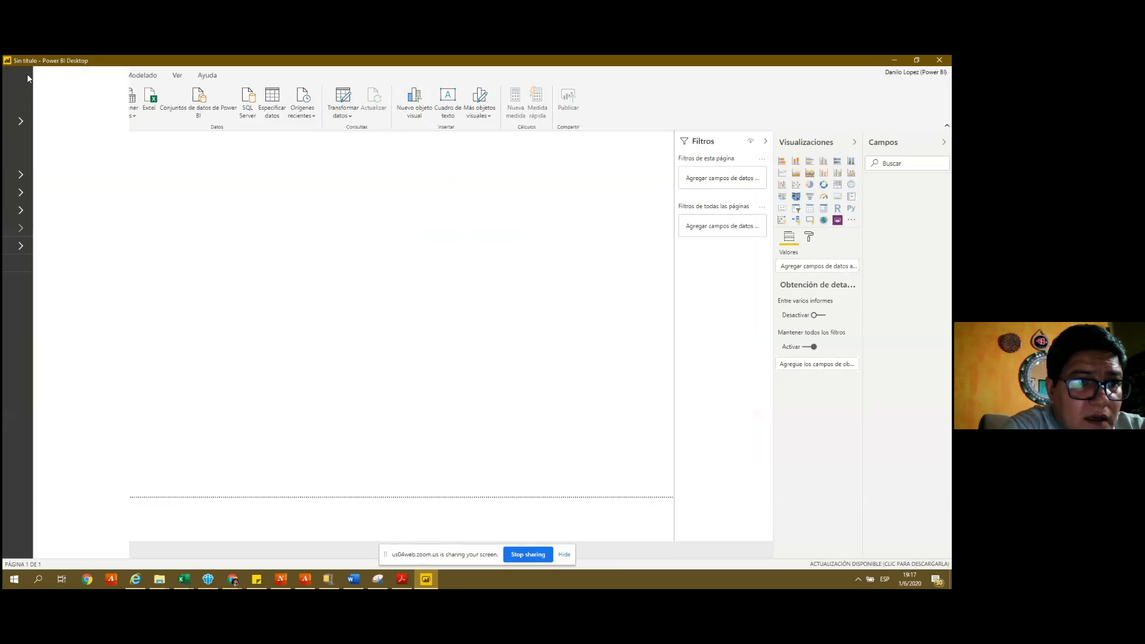
click(17, 81)
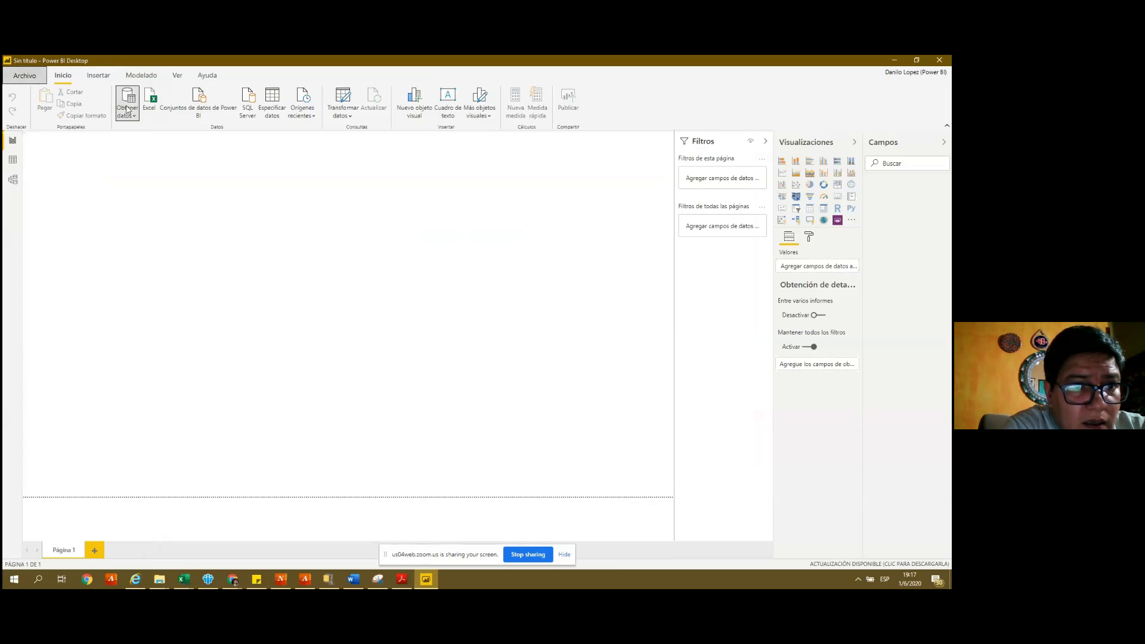
- Import the Hoja1 sheet from Downloads\Lista de clientes_Distrisol.xlsx and view it in Data view
click(127, 109)
click(142, 149)
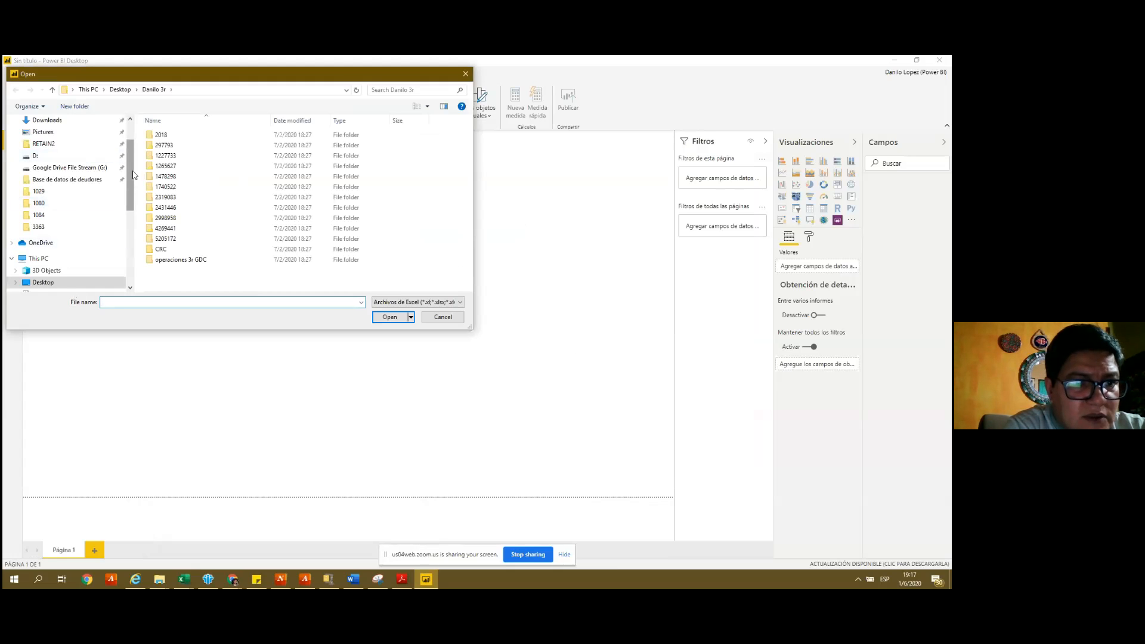
scroll(72, 203, down, 4)
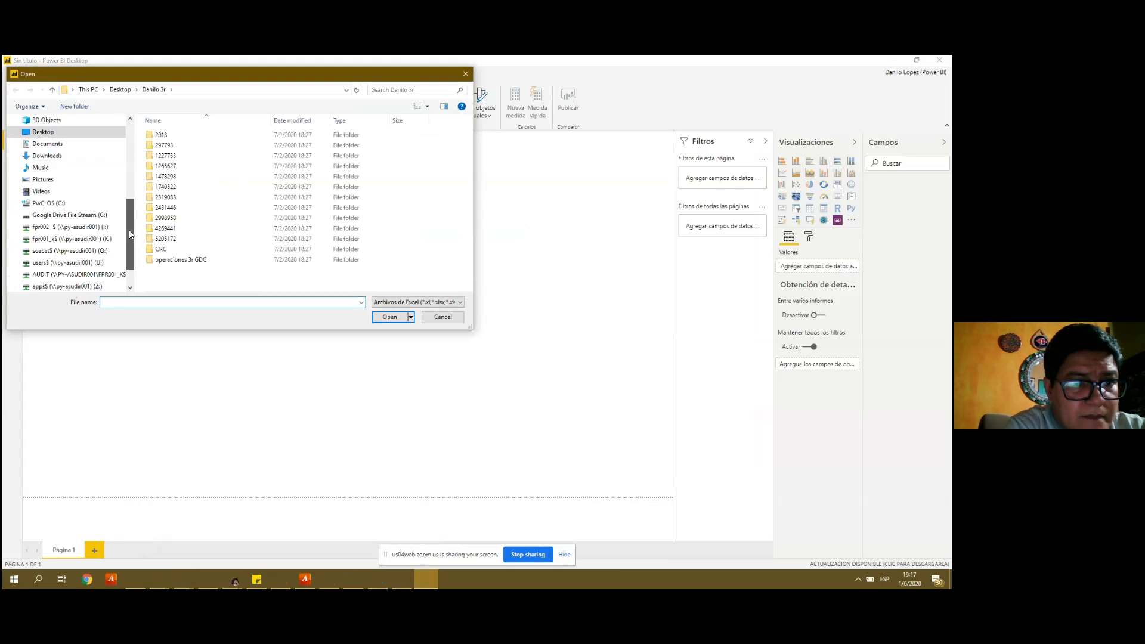
click(57, 156)
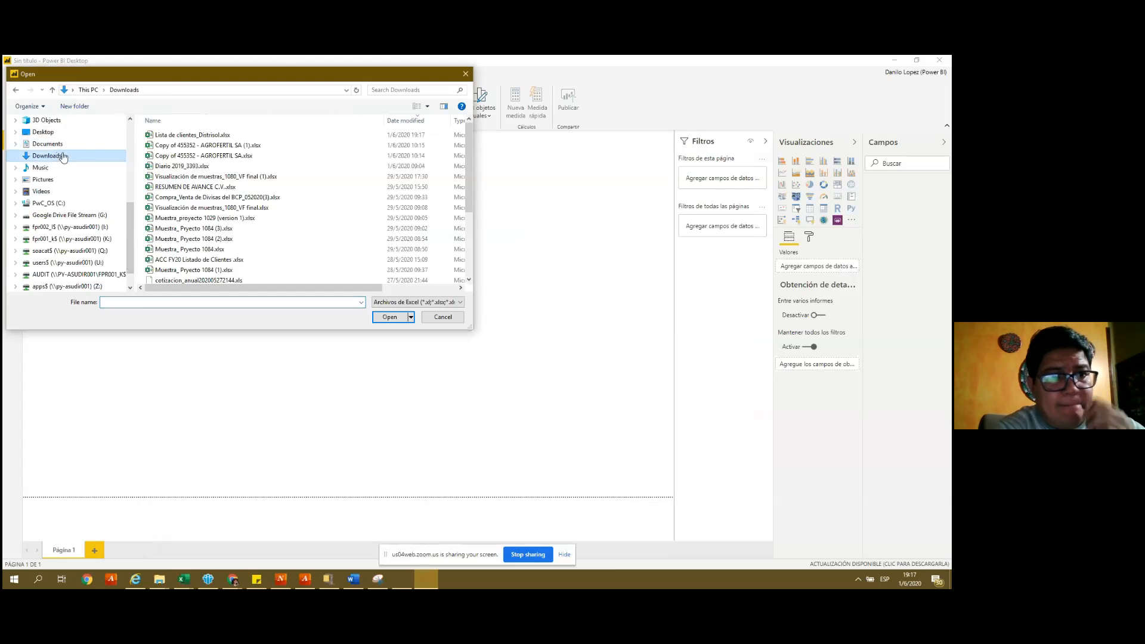
click(191, 135)
click(390, 318)
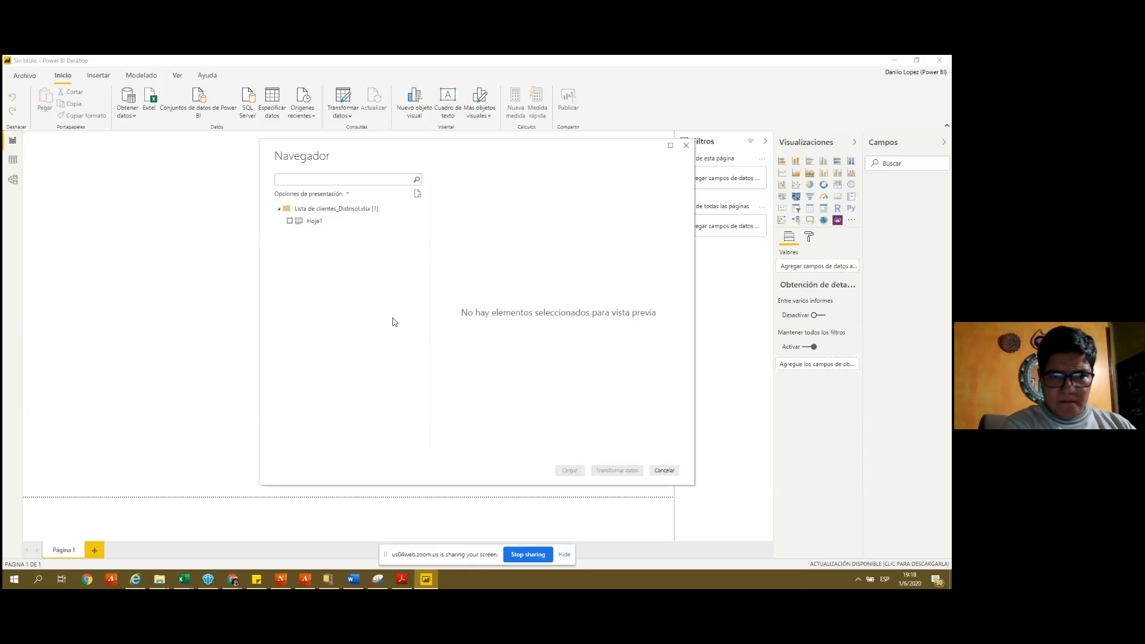
click(290, 221)
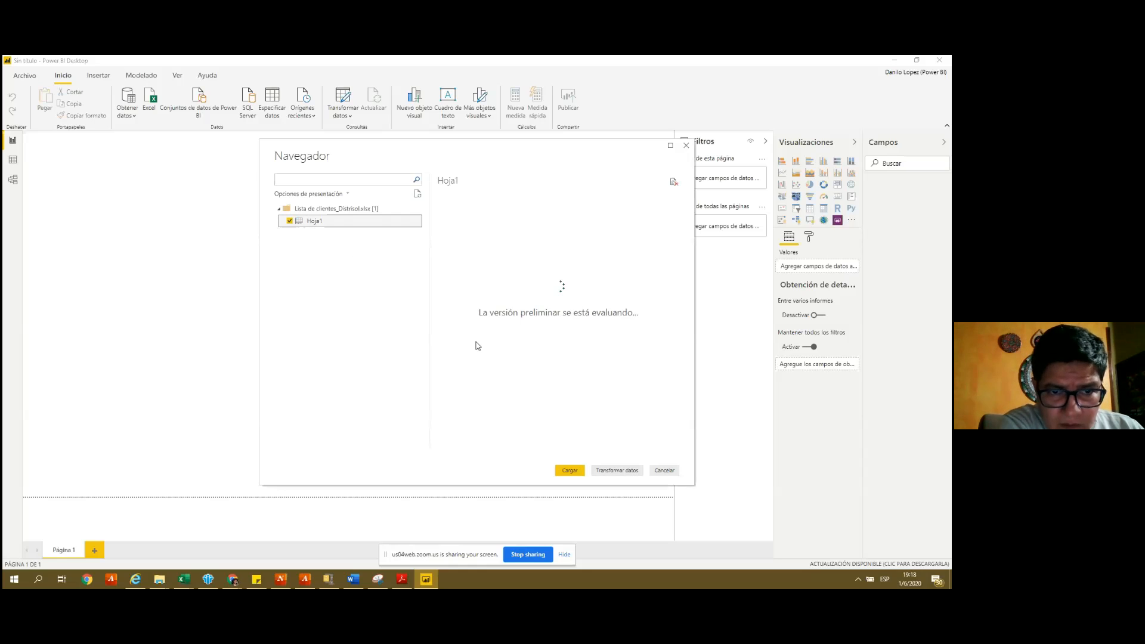
click(570, 471)
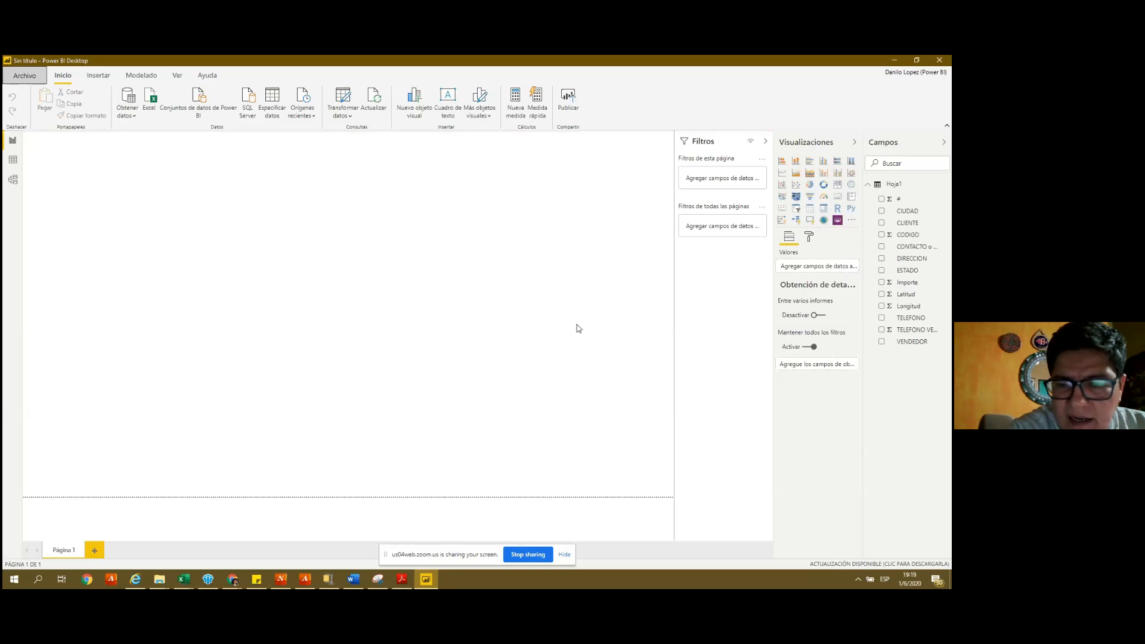
click(13, 159)
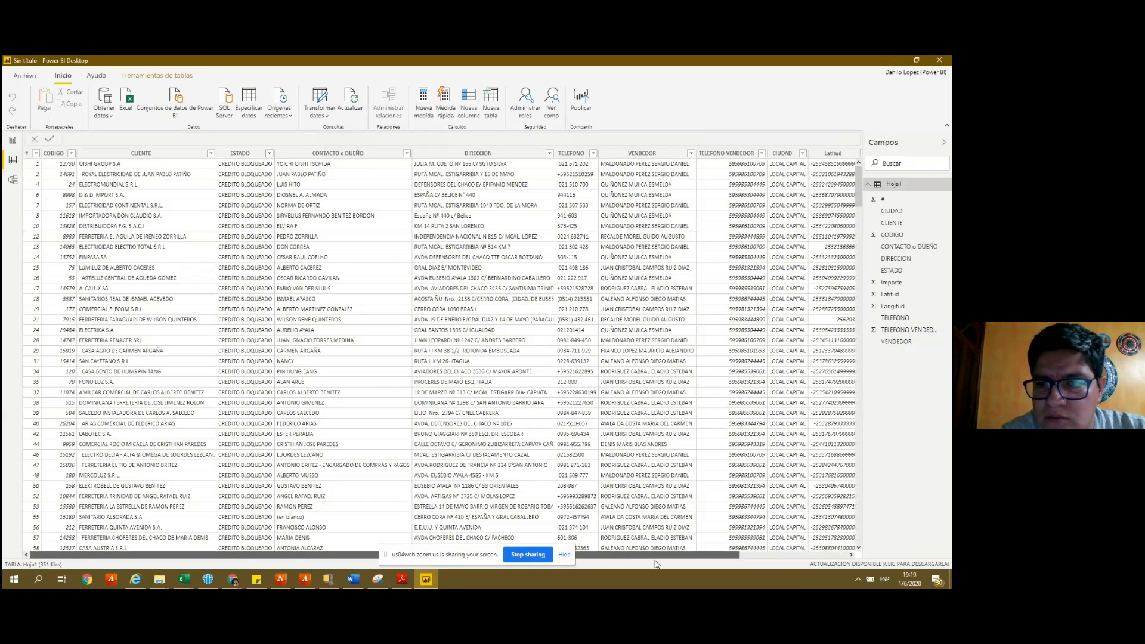
- Scroll to the Latitud column, check its field options, and bring up Transform data
drag(656, 561, 778, 555)
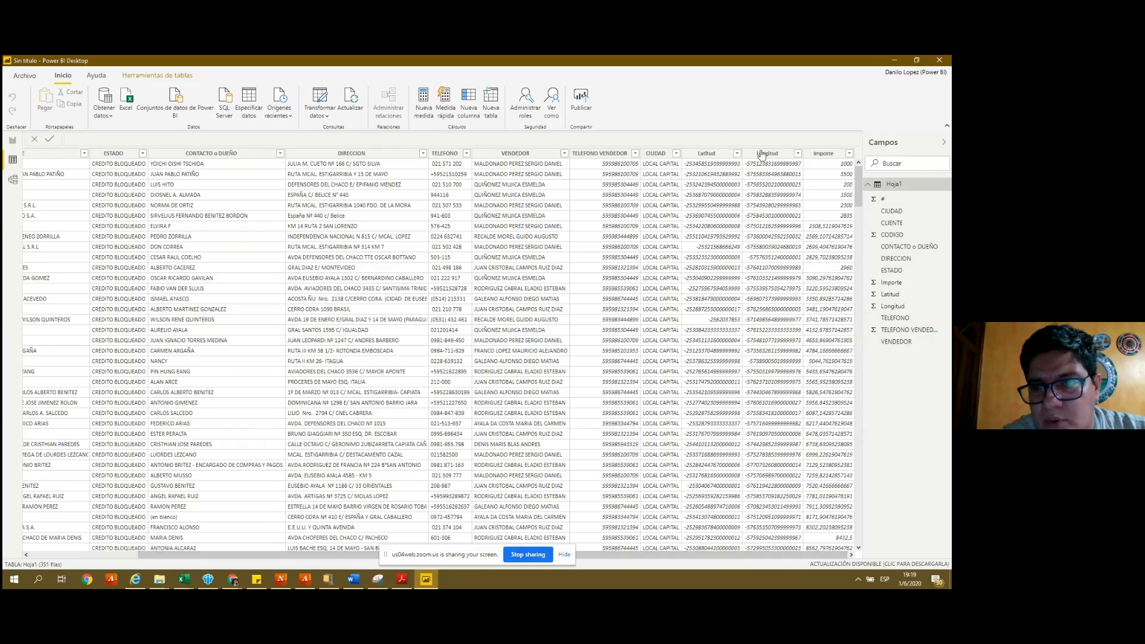
click(704, 169)
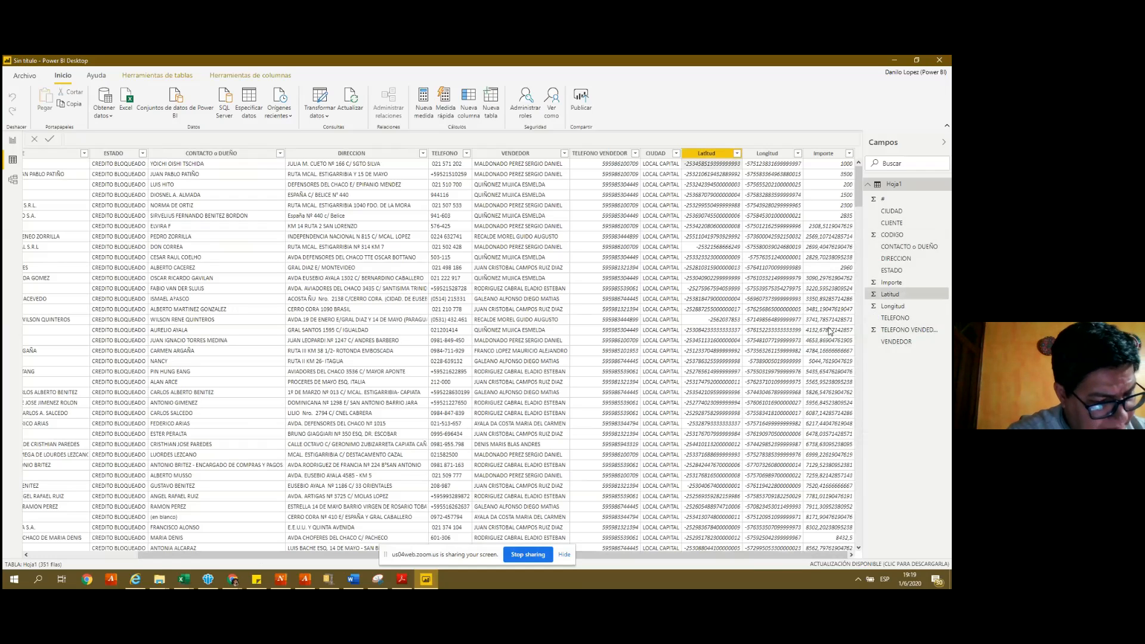
right_click(889, 298)
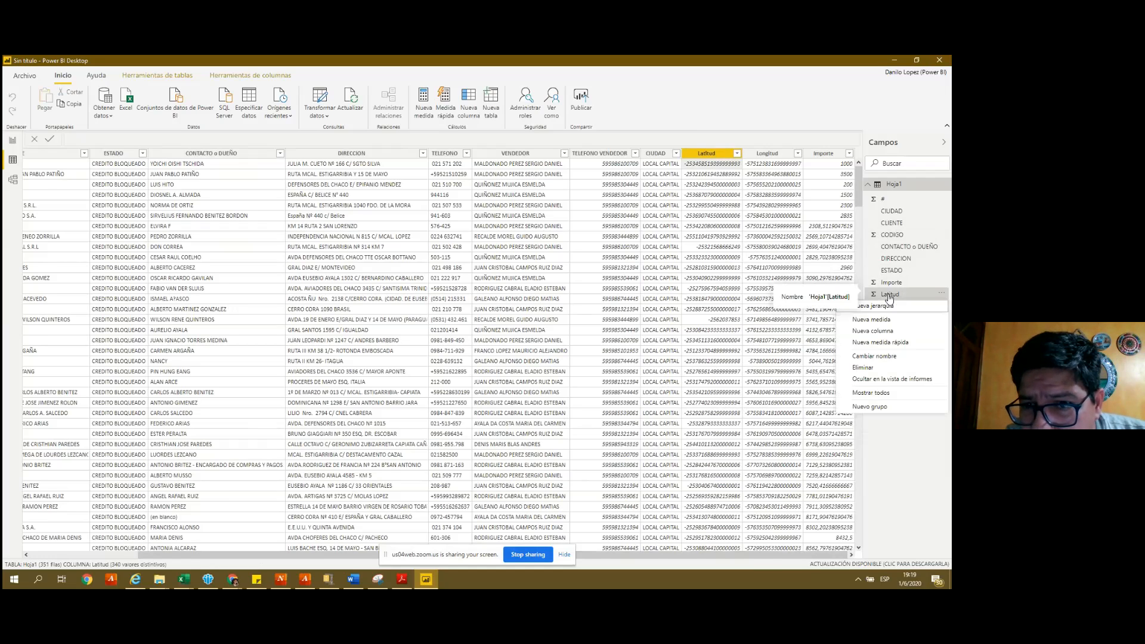
click(890, 480)
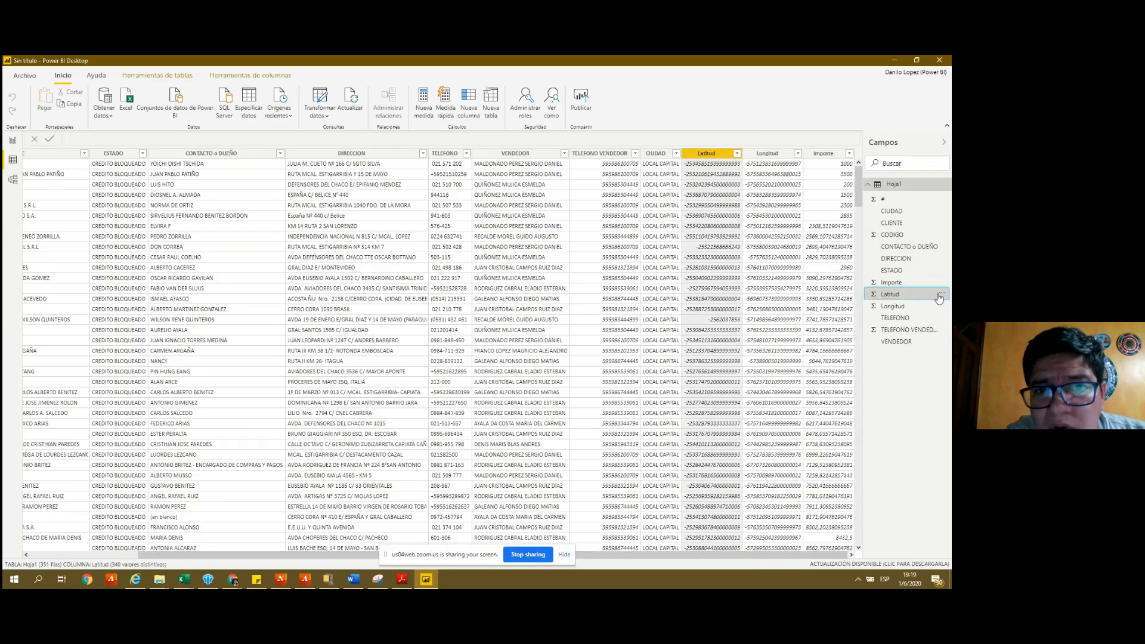
click(940, 297)
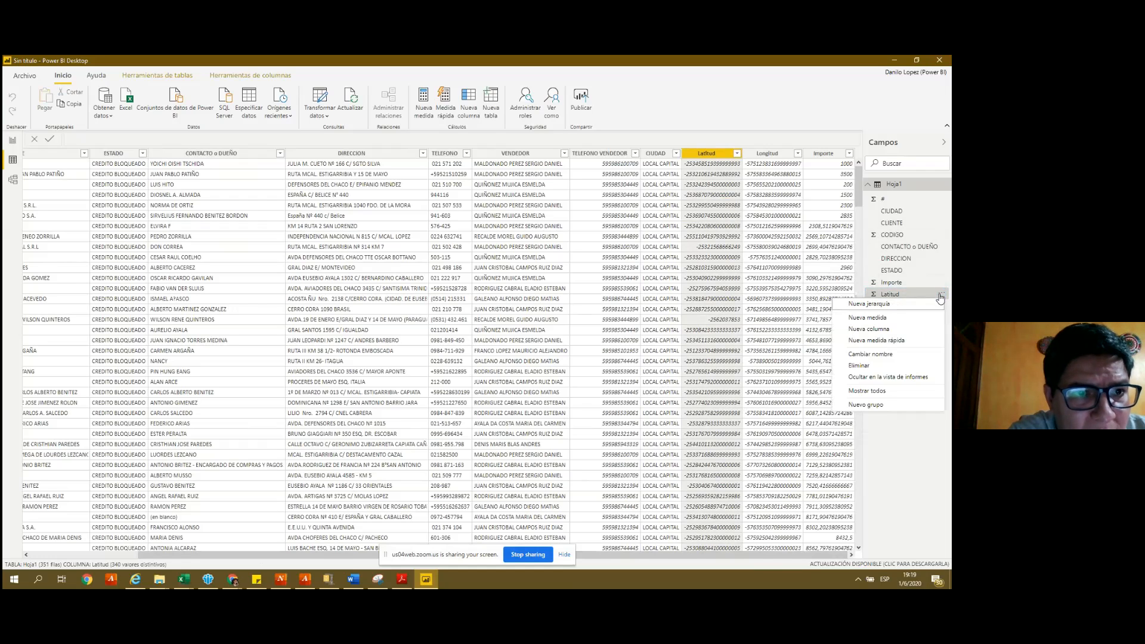
click(941, 296)
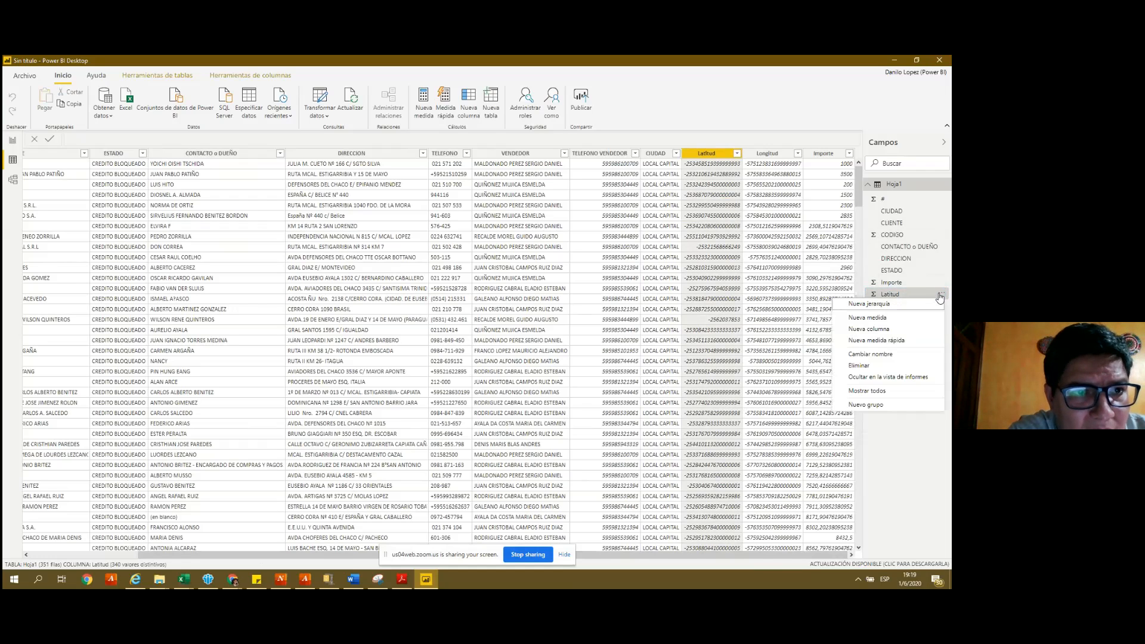
click(328, 118)
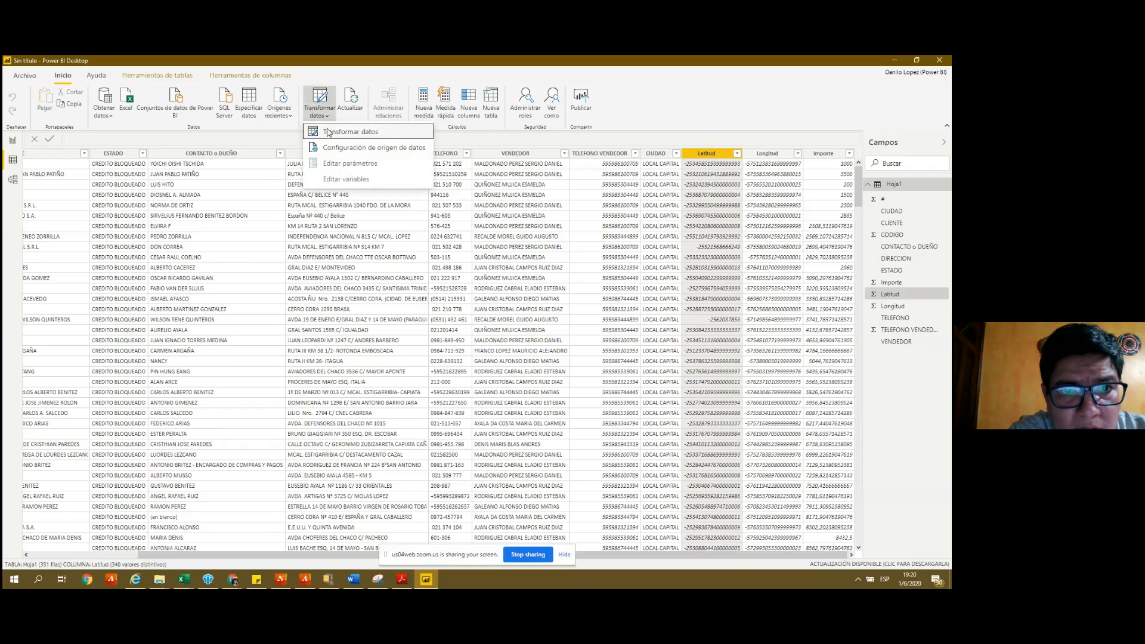
- Launch the Power Query editor and inspect the Latitud column's filter and column menus
click(327, 132)
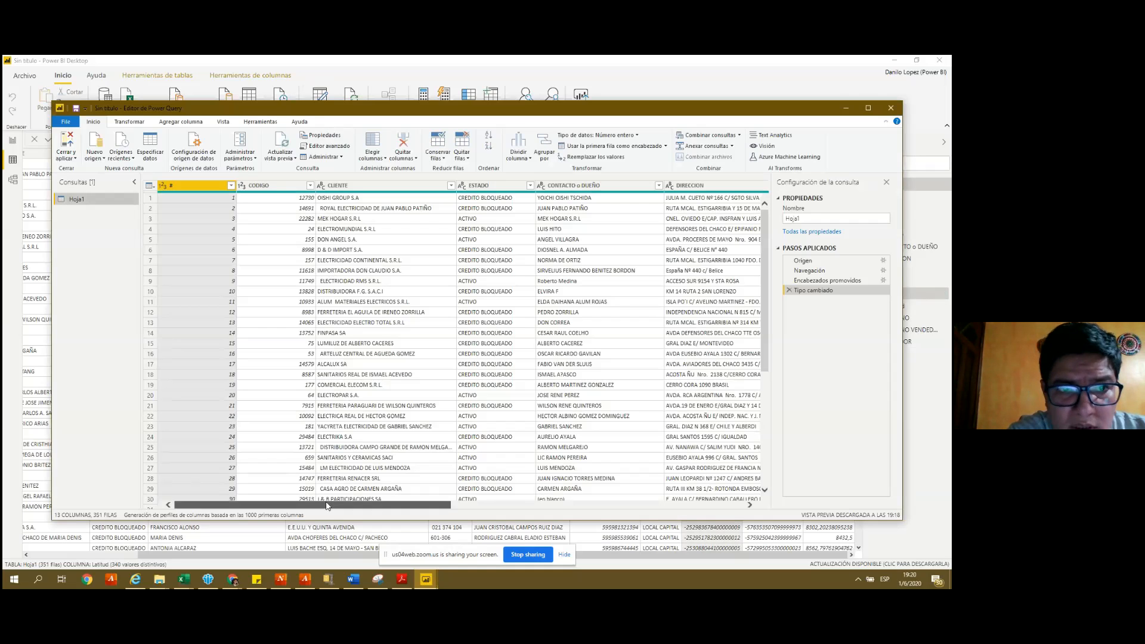
drag(327, 505, 629, 529)
click(597, 186)
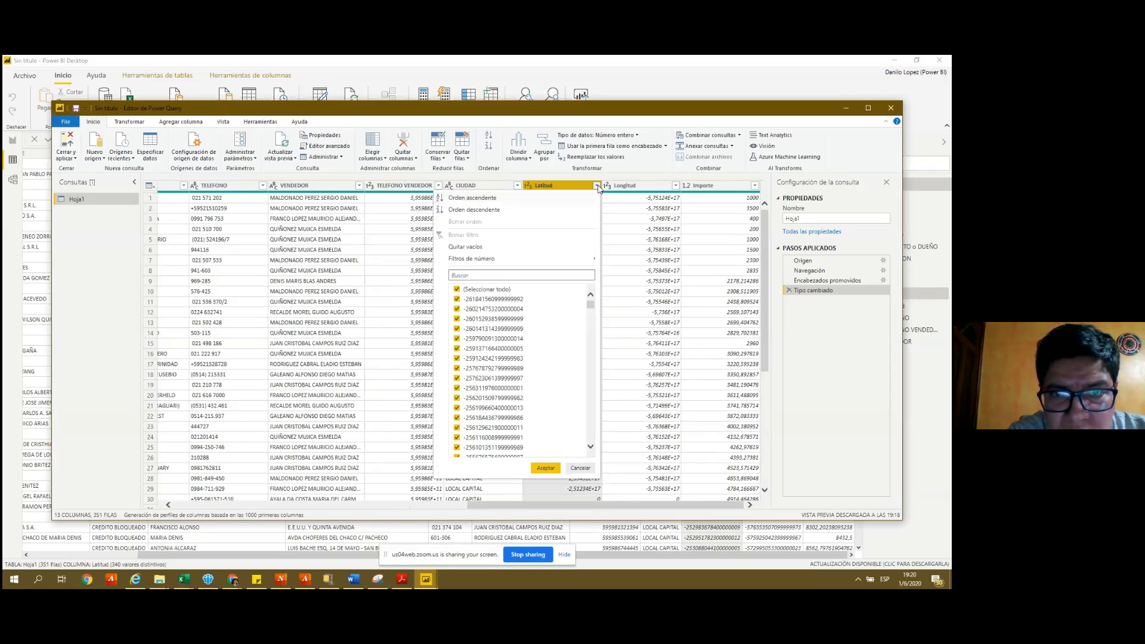
click(598, 186)
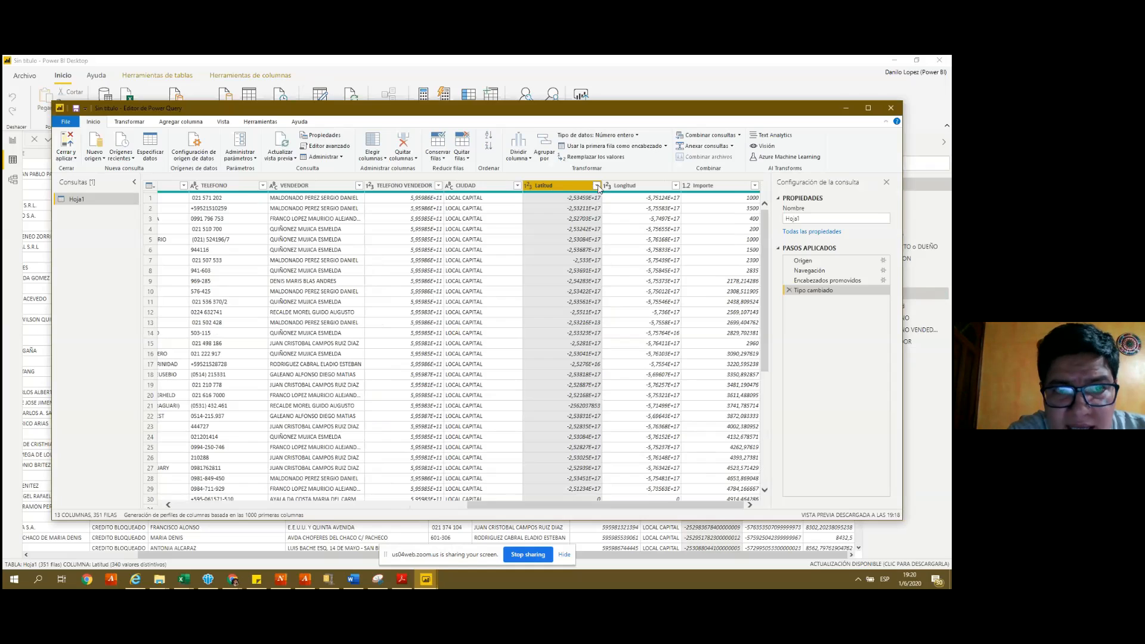
right_click(554, 190)
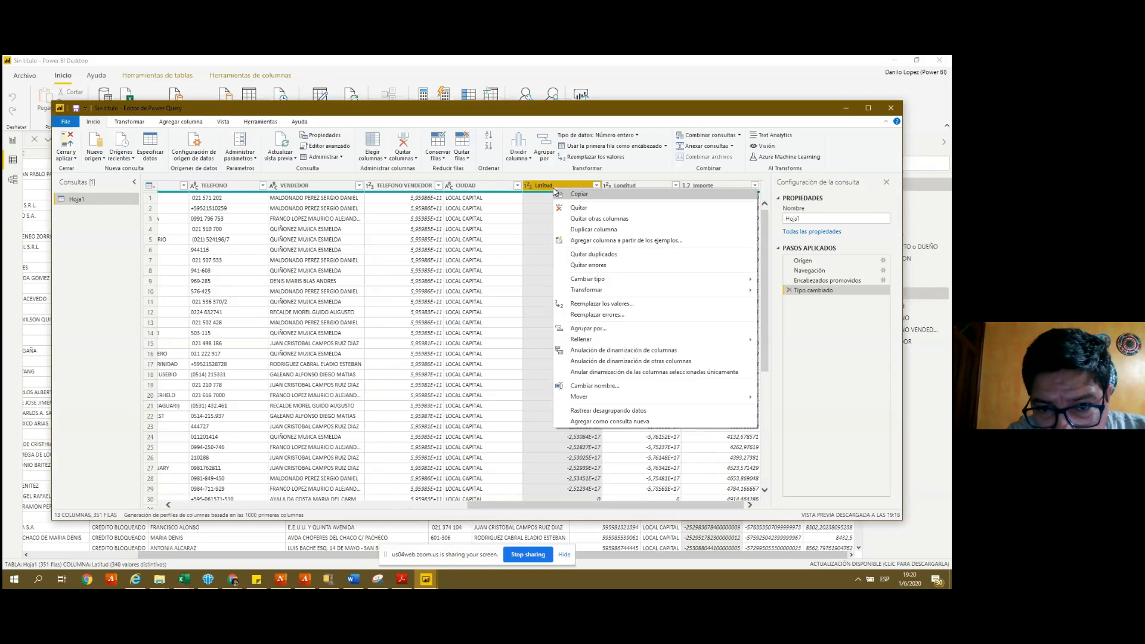
mouse_move(597, 294)
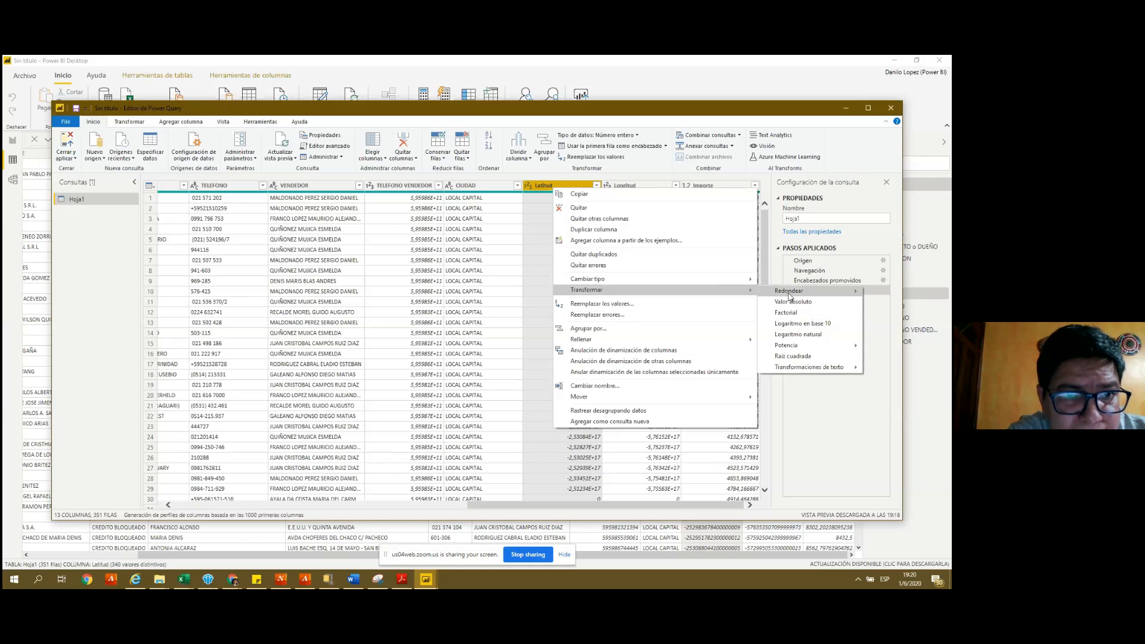
mouse_move(800, 371)
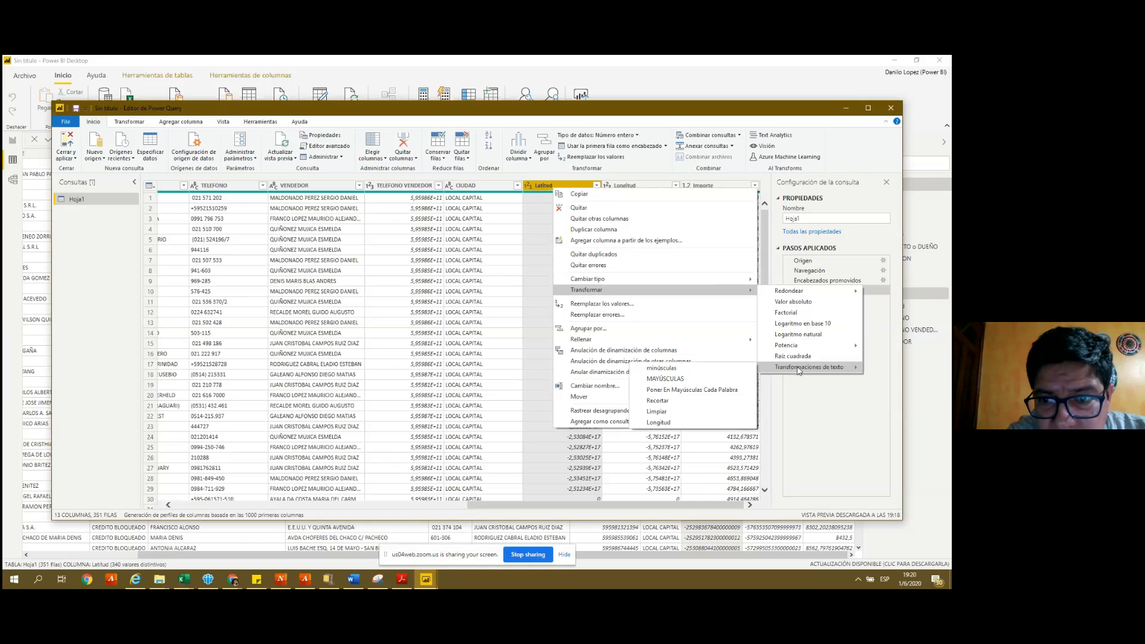
click(538, 186)
- Apply Transformar > Transformaciones de texto > Longitud to the Latitud column
click(223, 121)
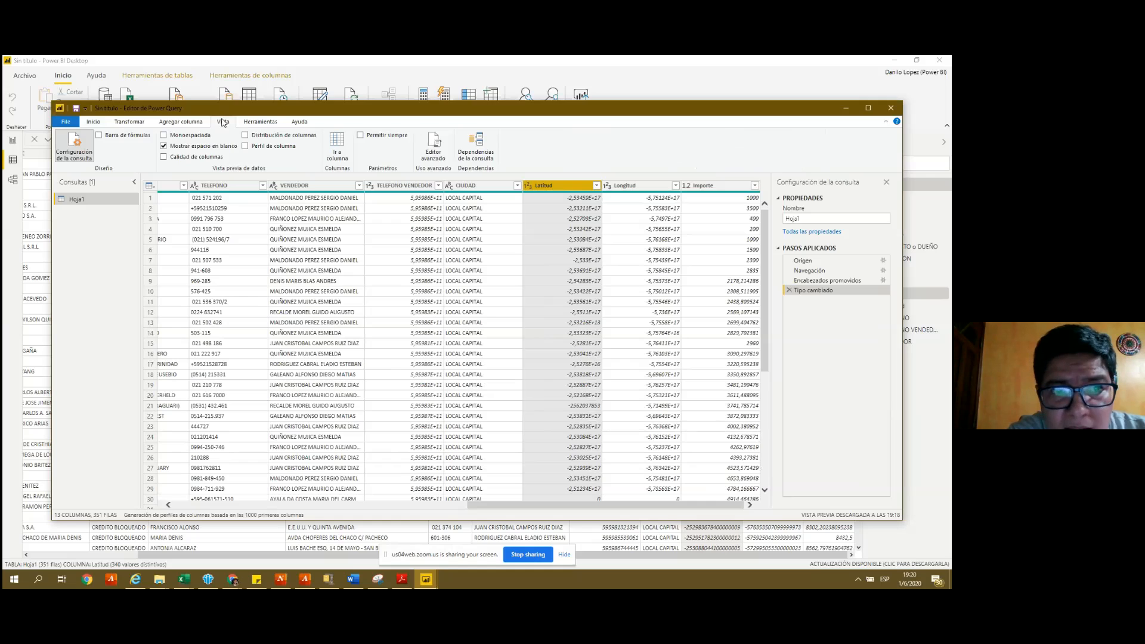
click(596, 185)
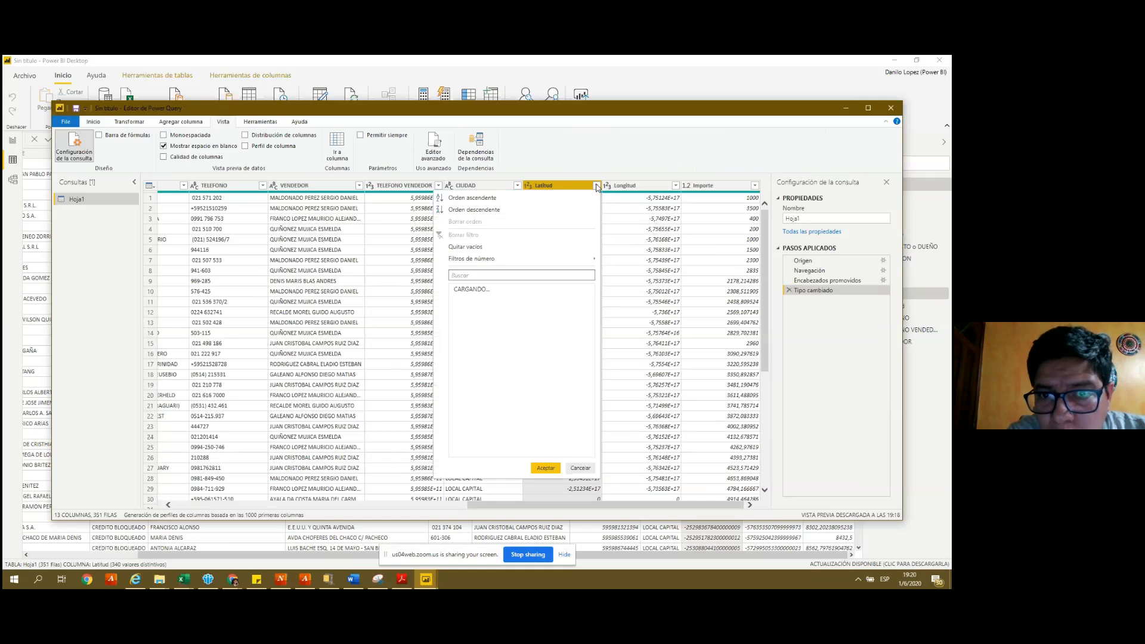
click(582, 186)
right_click(583, 187)
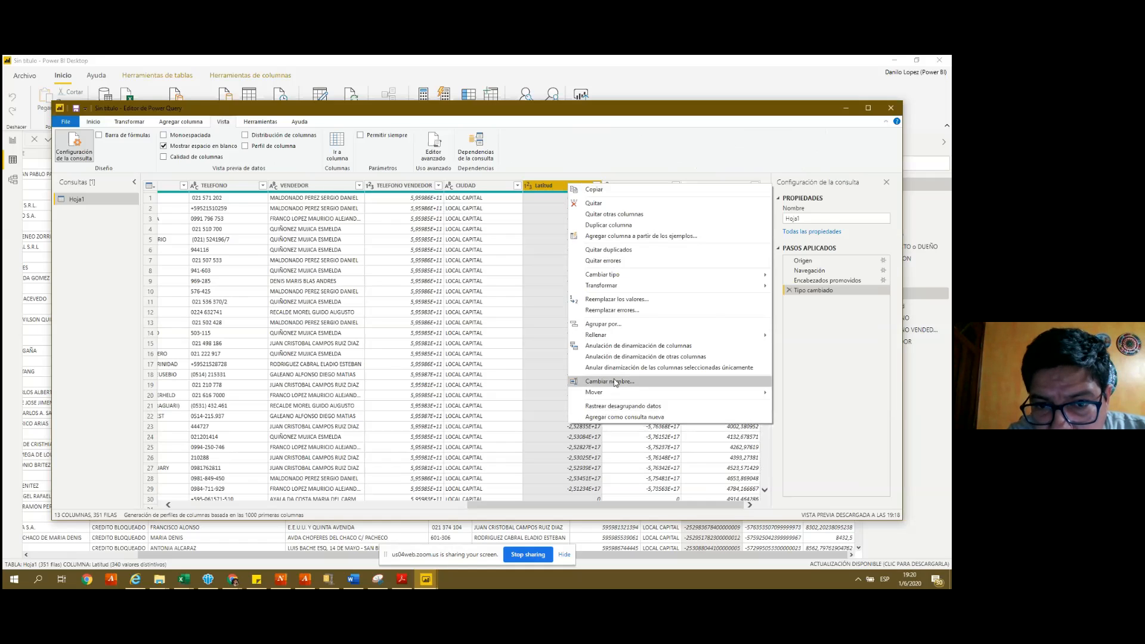
mouse_move(633, 288)
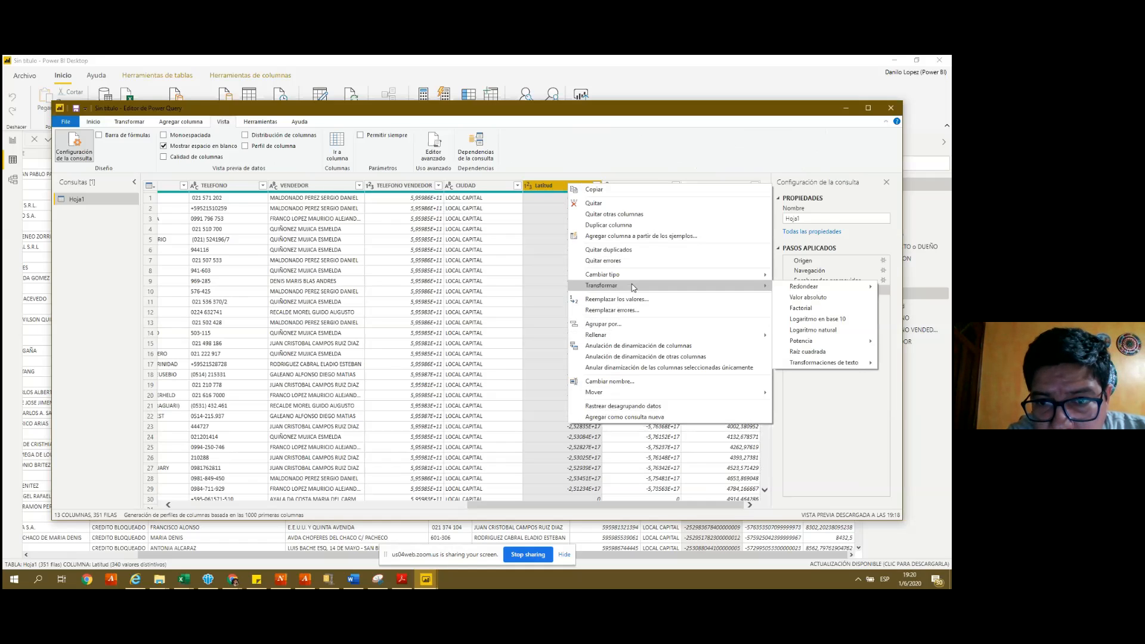
mouse_move(811, 291)
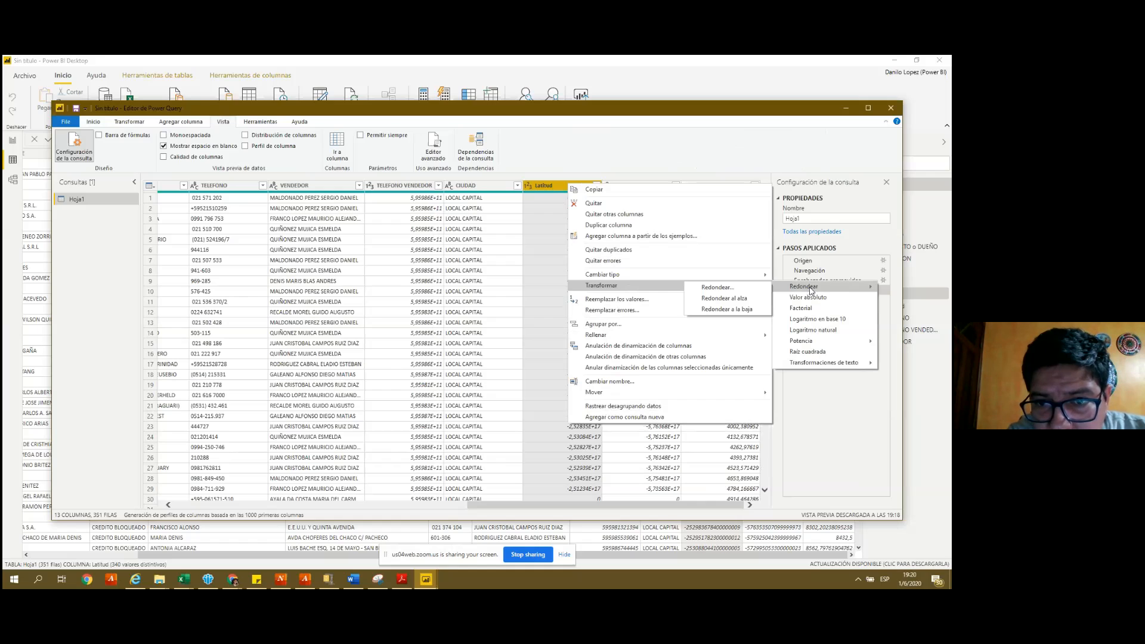
mouse_move(814, 365)
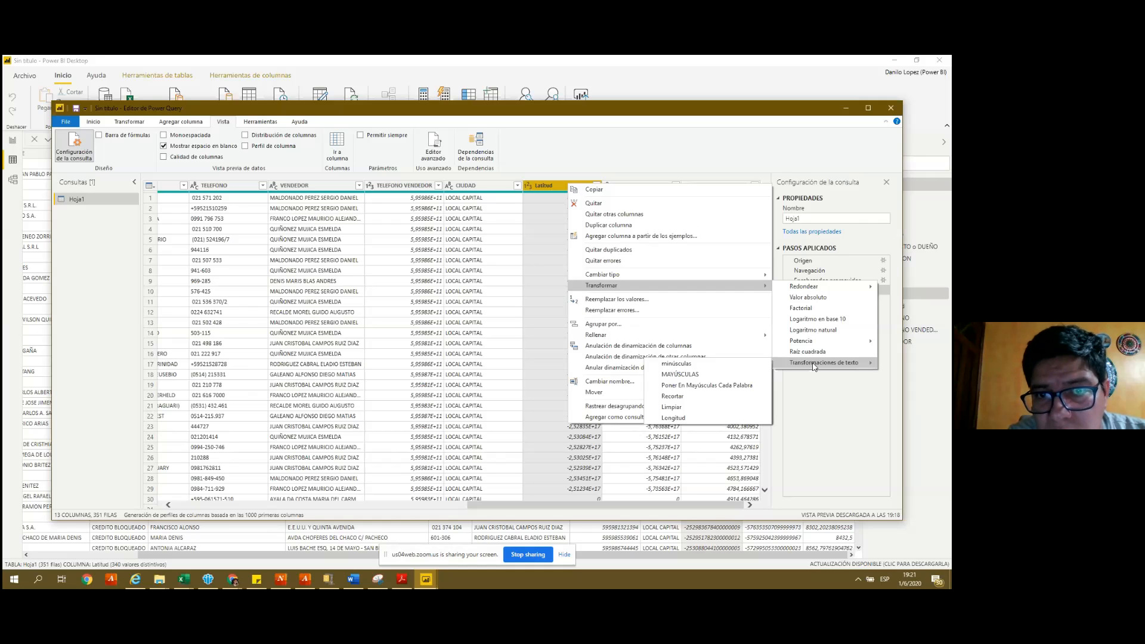
click(684, 422)
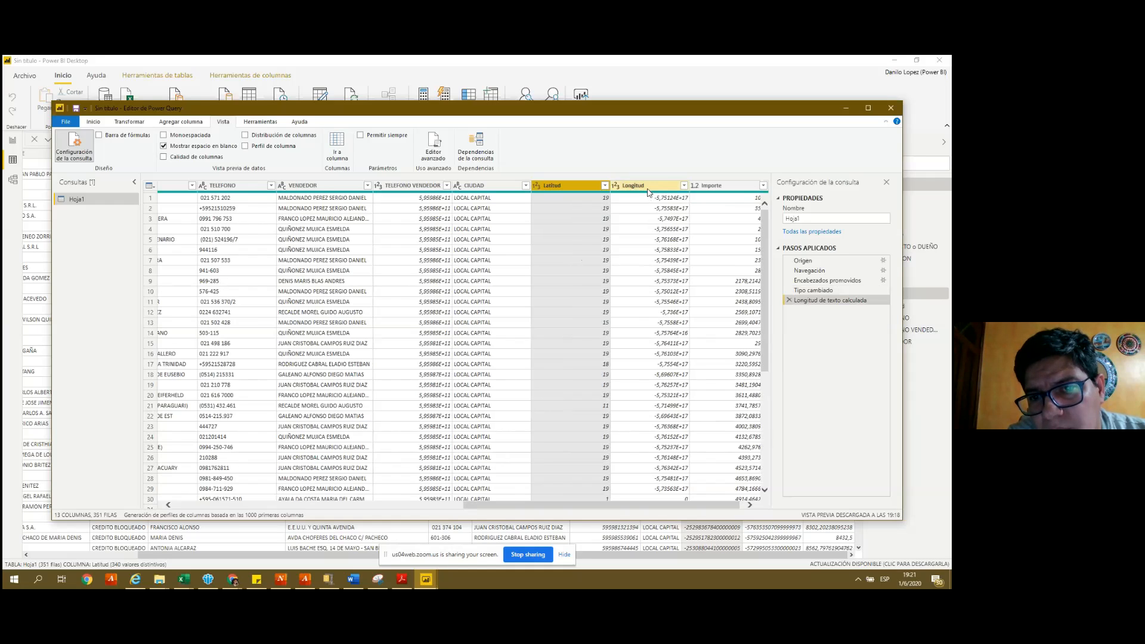
- Delete the 'Longitud de texto calculada' step so Latitud shows values like -2,53459E+17
click(575, 210)
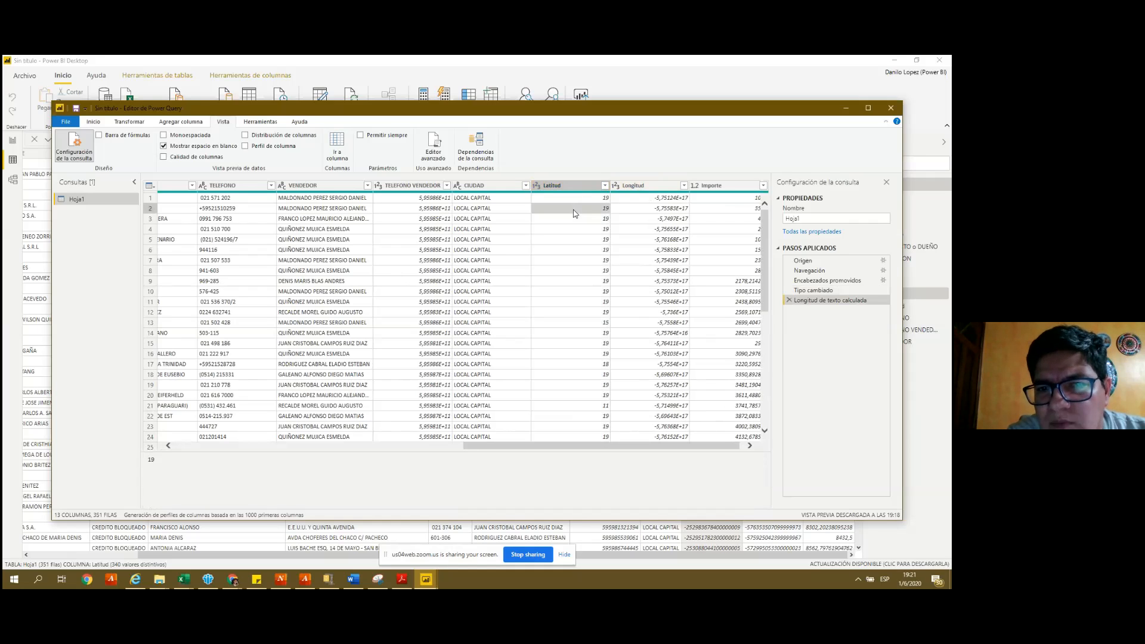
click(605, 187)
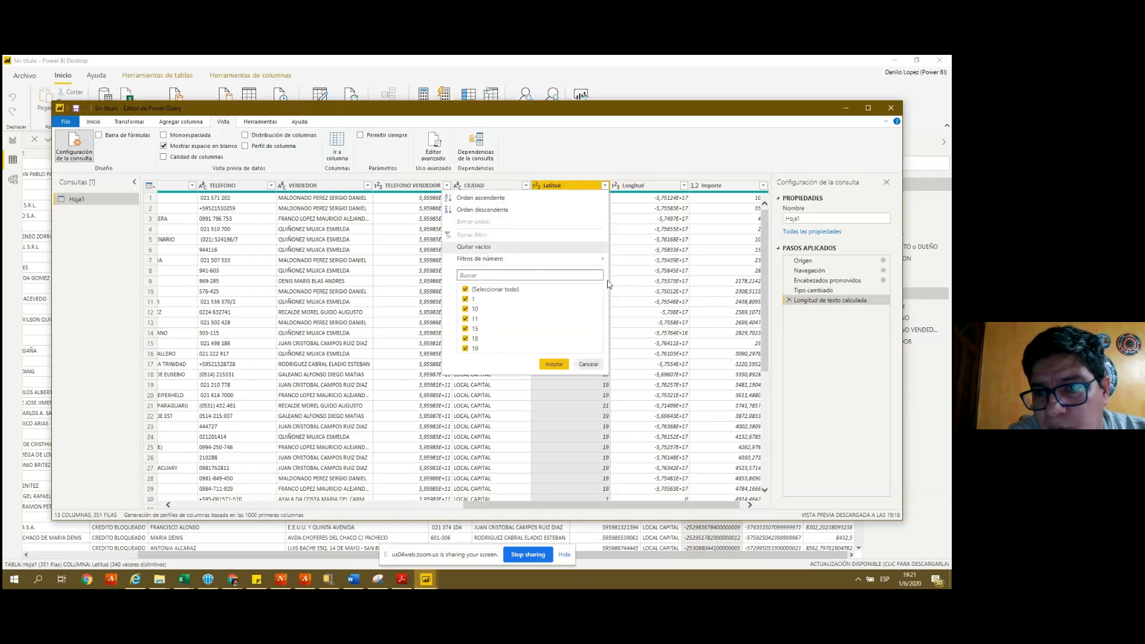
mouse_move(578, 263)
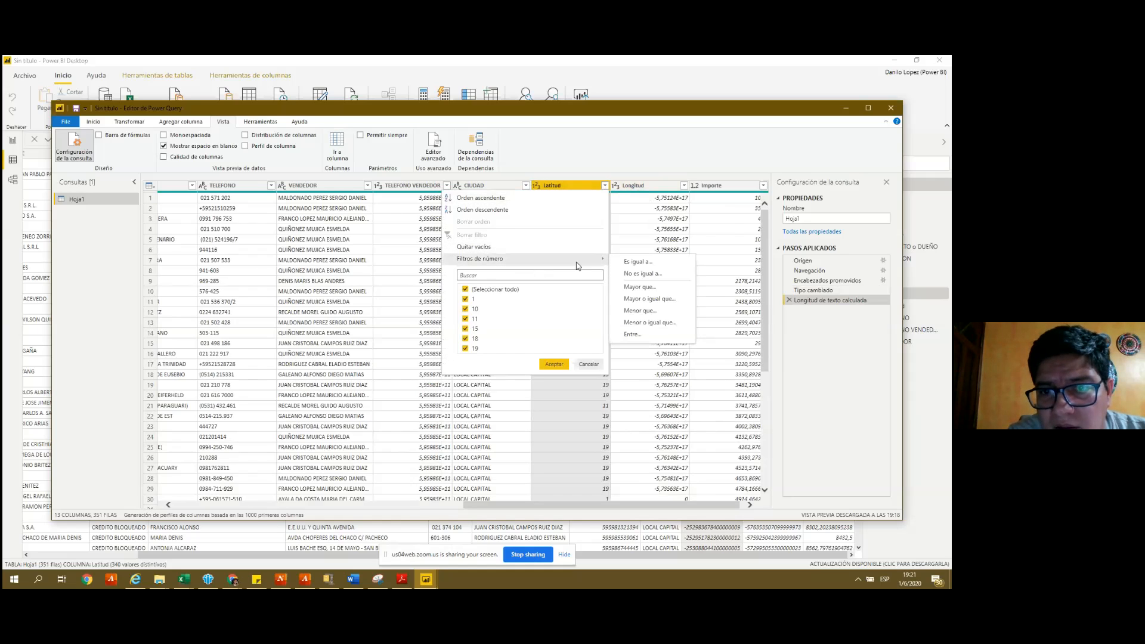
click(586, 189)
right_click(586, 188)
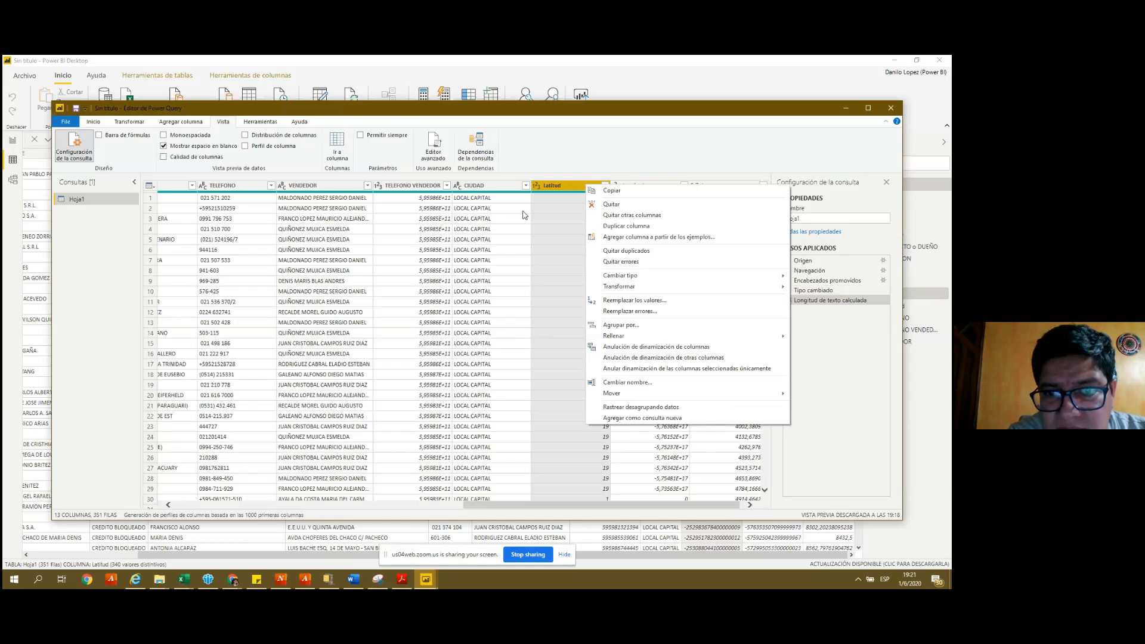
click(558, 211)
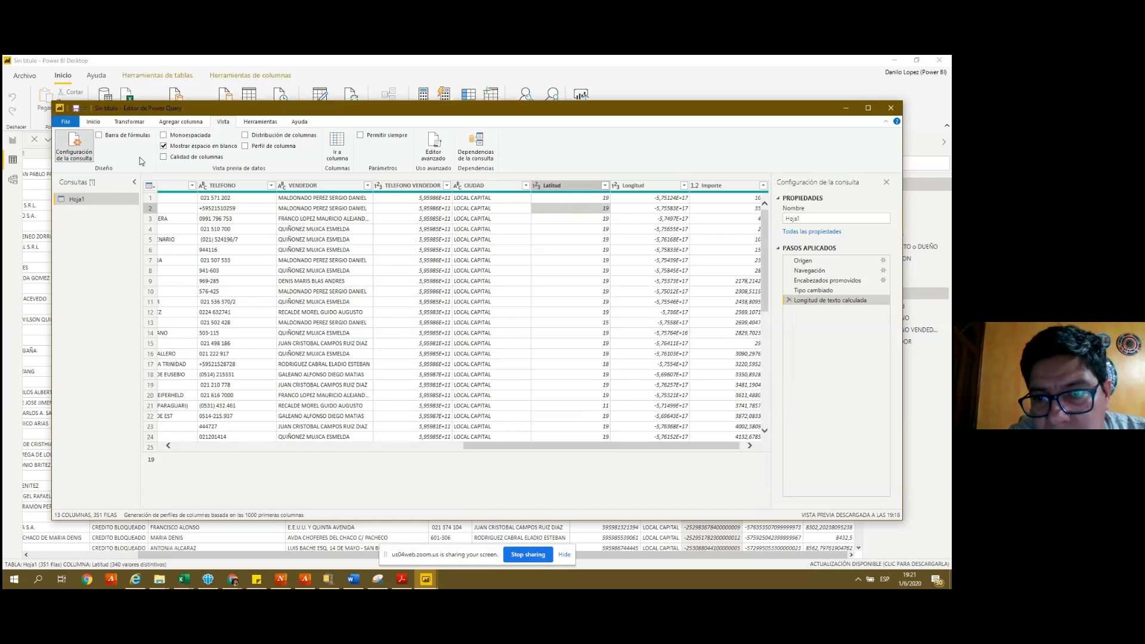
mouse_move(233, 196)
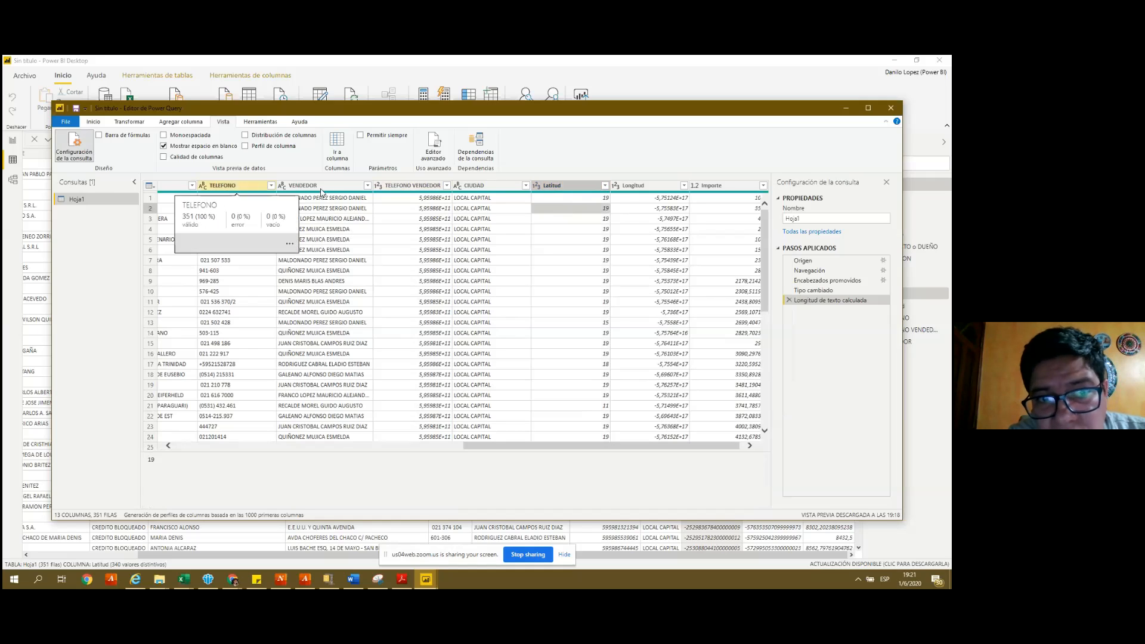
click(789, 300)
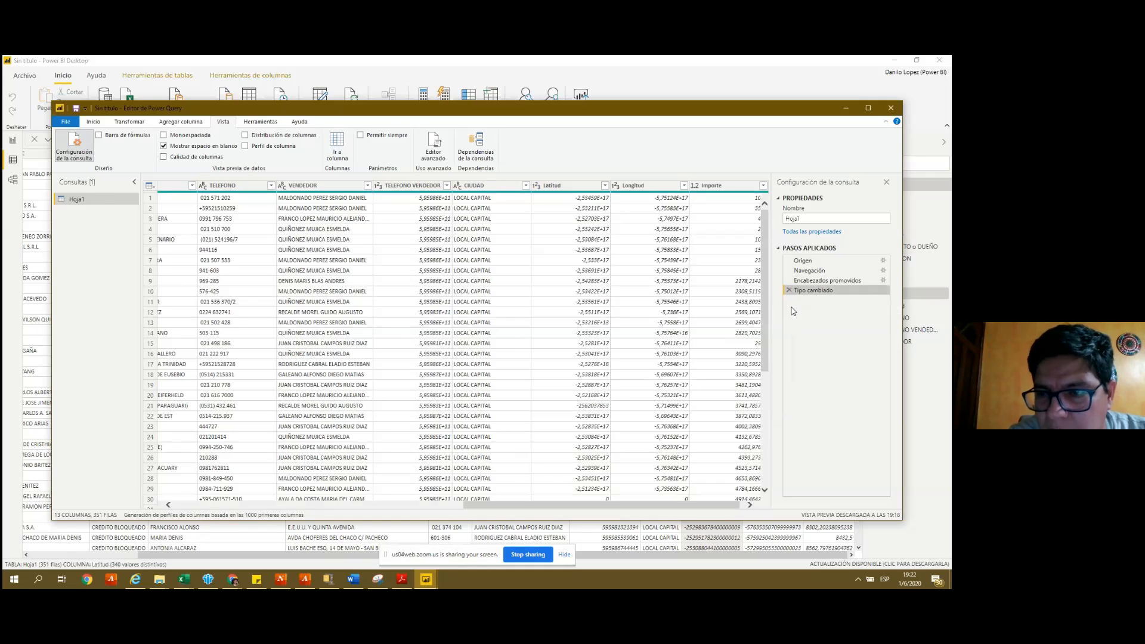
- Convert the Latitud column to Texto, replacing its earlier type change, so values show around -25.3
click(587, 200)
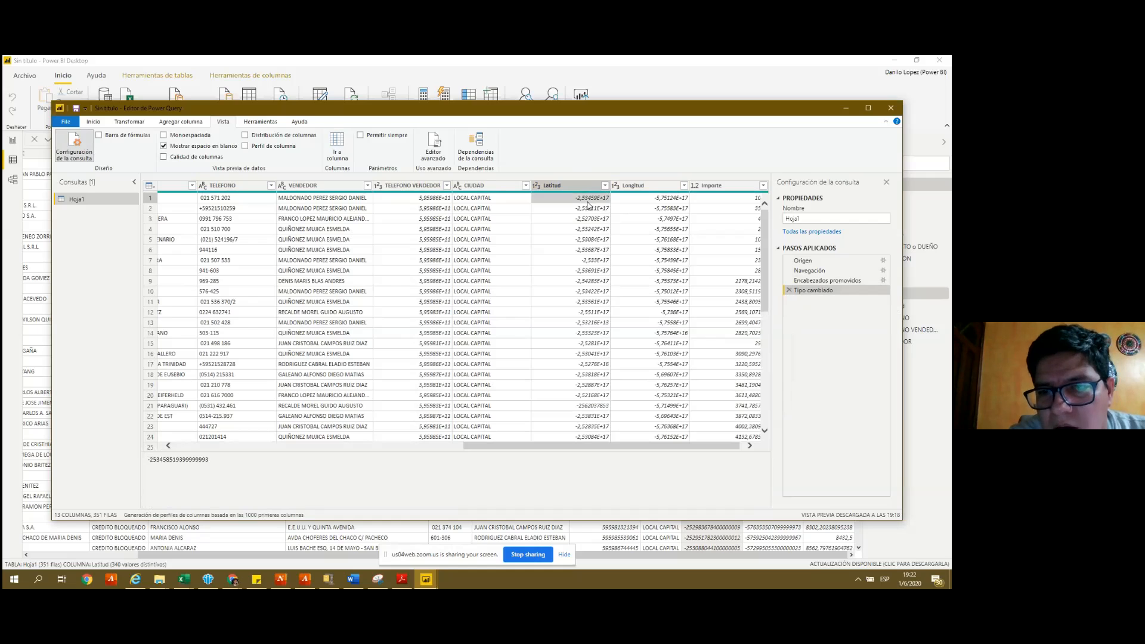
click(587, 188)
right_click(587, 219)
click(589, 191)
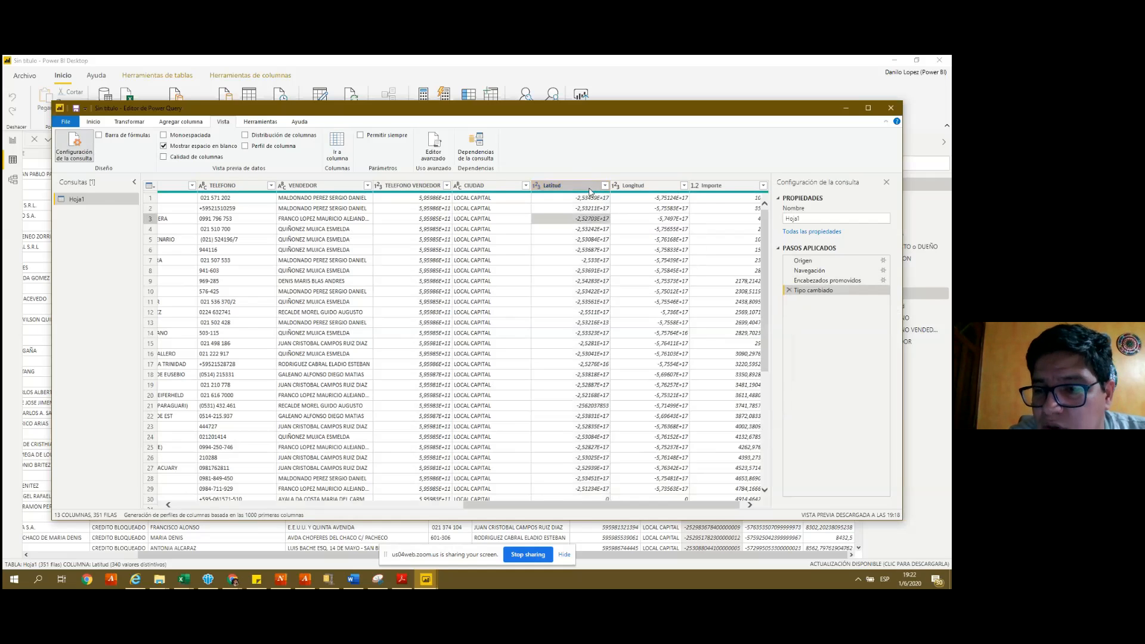
click(590, 188)
right_click(592, 190)
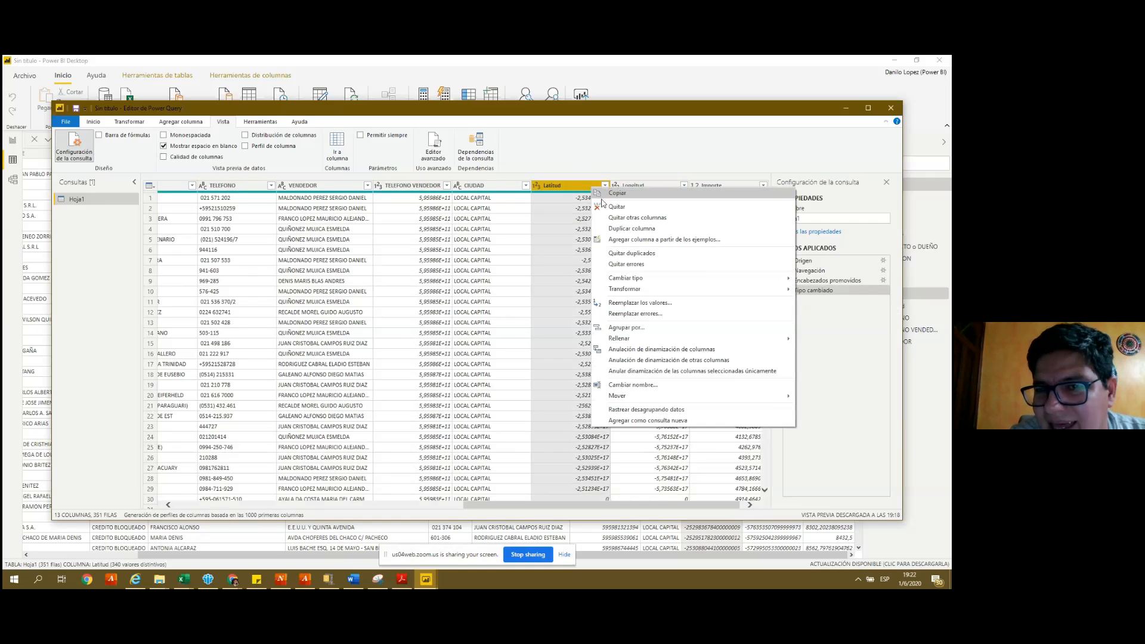
mouse_move(644, 400)
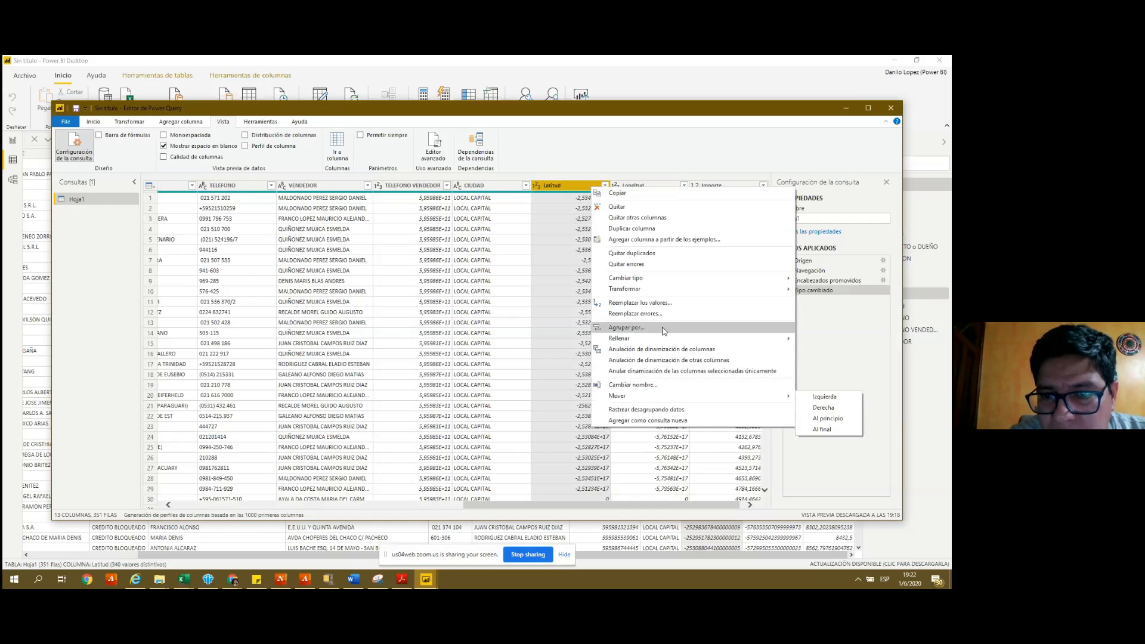
mouse_move(666, 289)
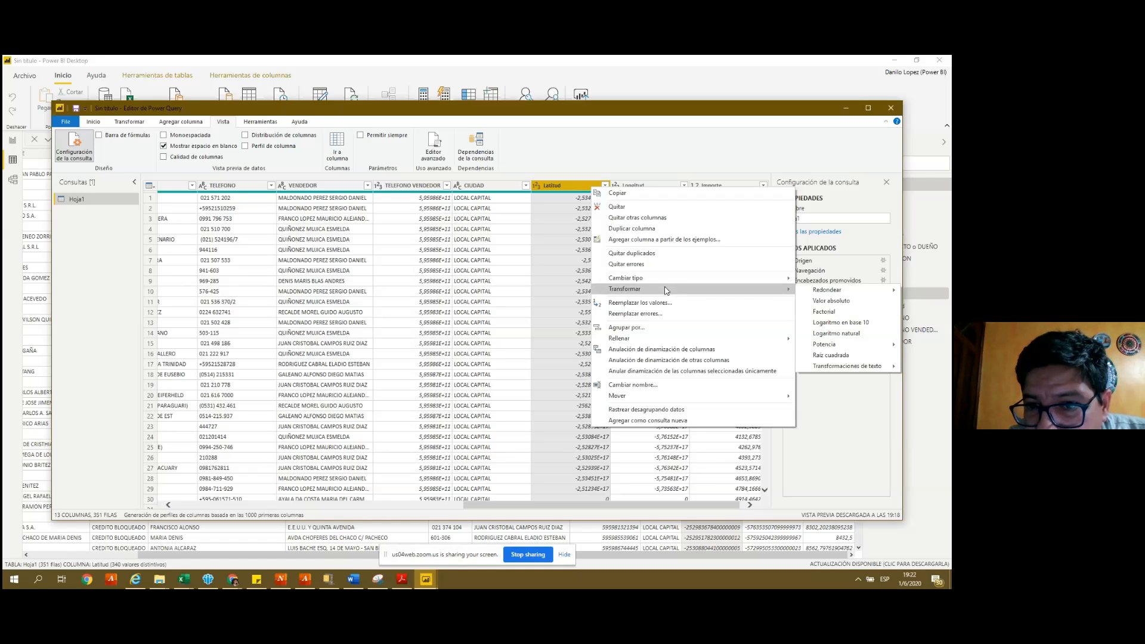
mouse_move(836, 370)
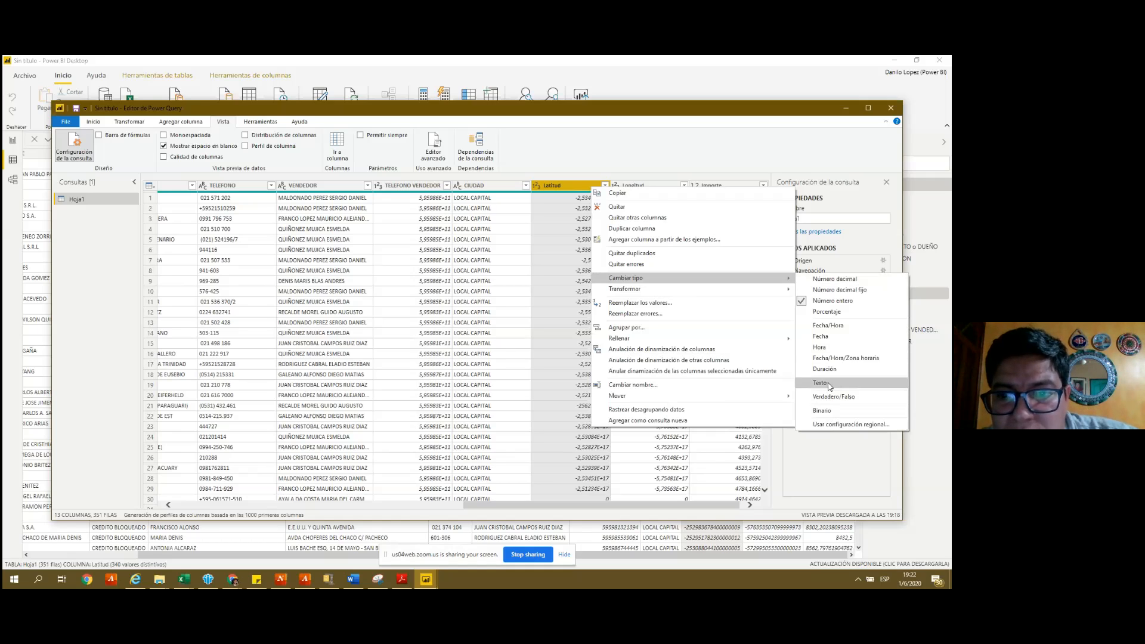
click(829, 388)
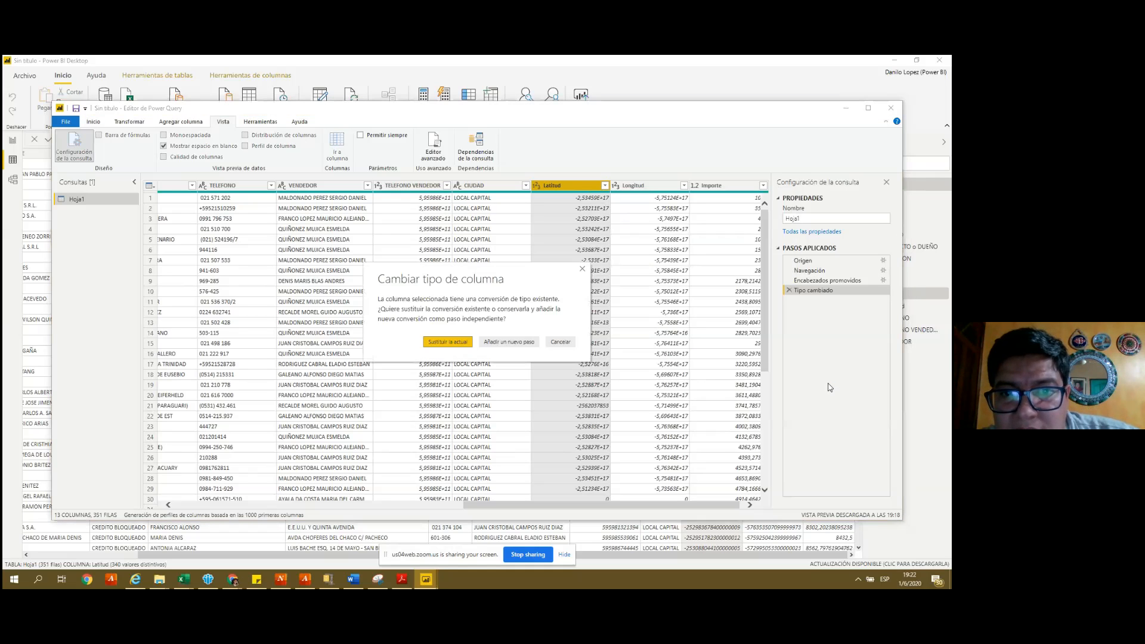
click(449, 342)
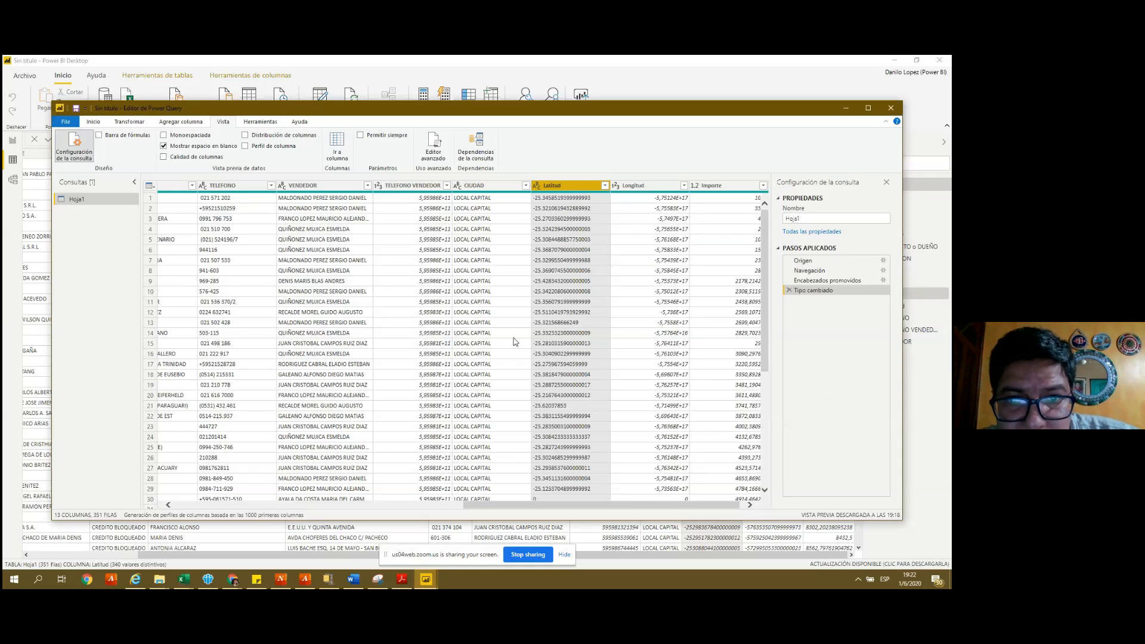
- Convert Longitud to Texto, replacing its earlier type change, then check the row 15 CIUDAD value
click(644, 187)
right_click(644, 187)
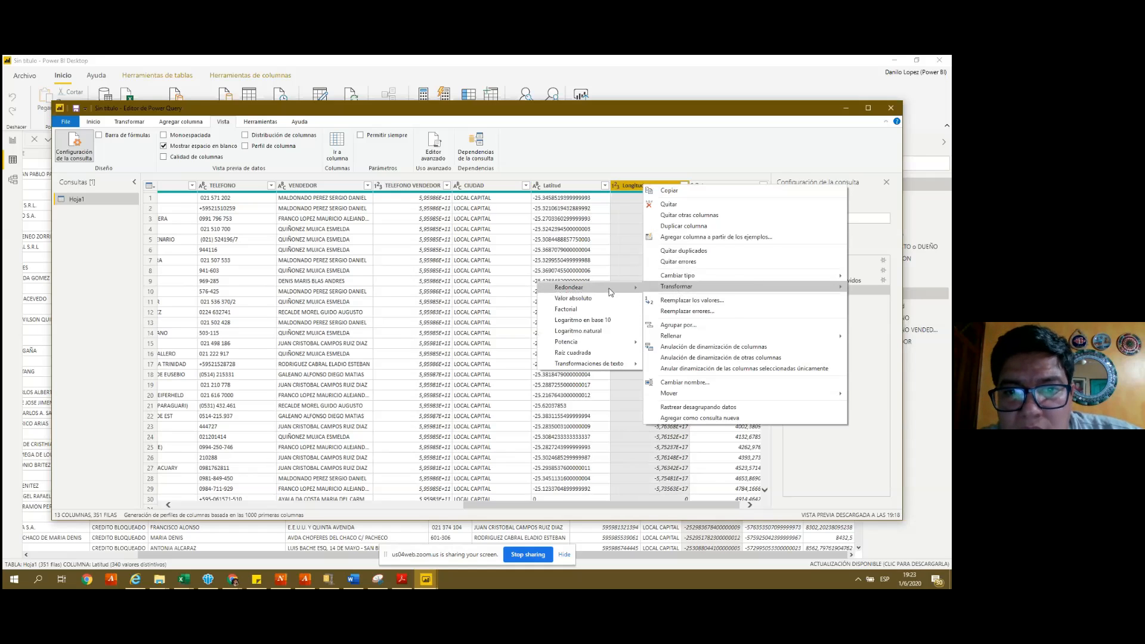
mouse_move(611, 292)
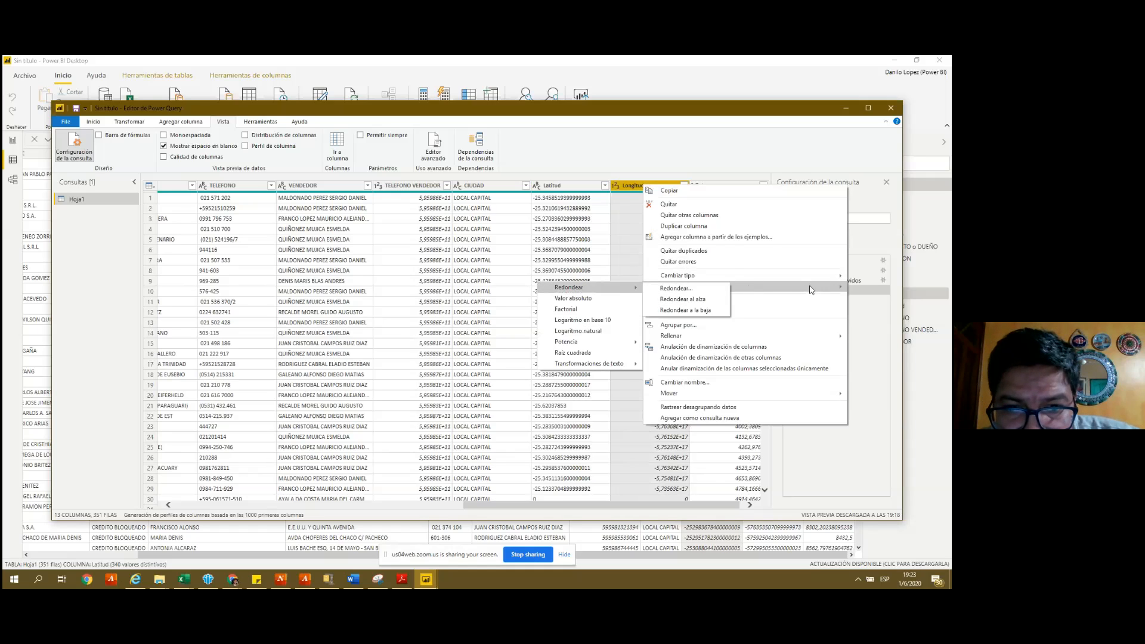
mouse_move(640, 362)
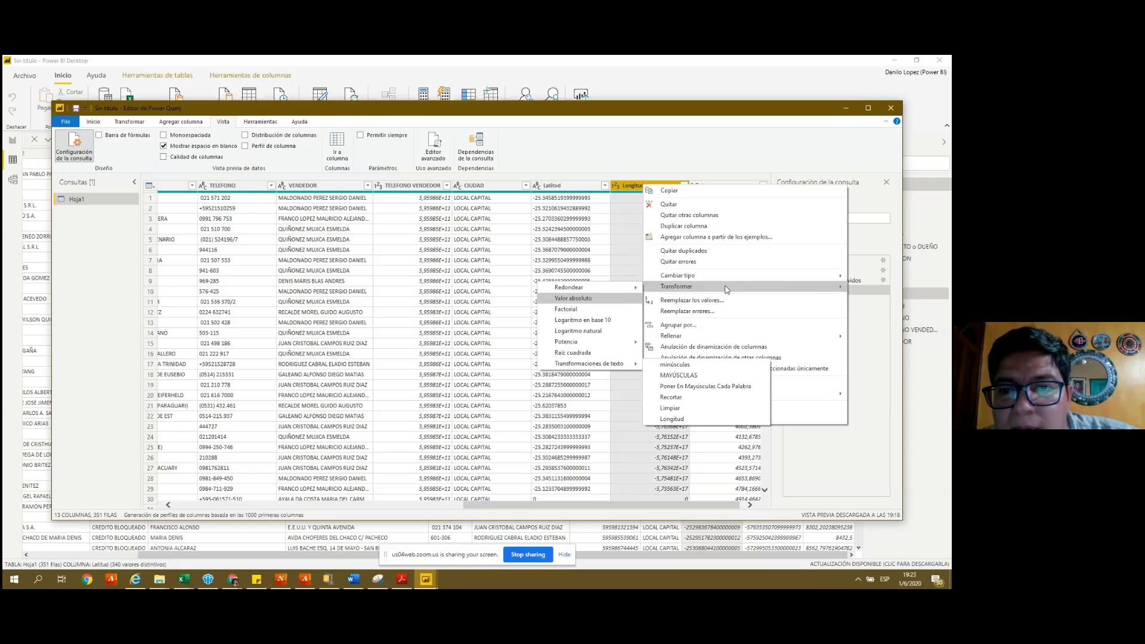
mouse_move(726, 279)
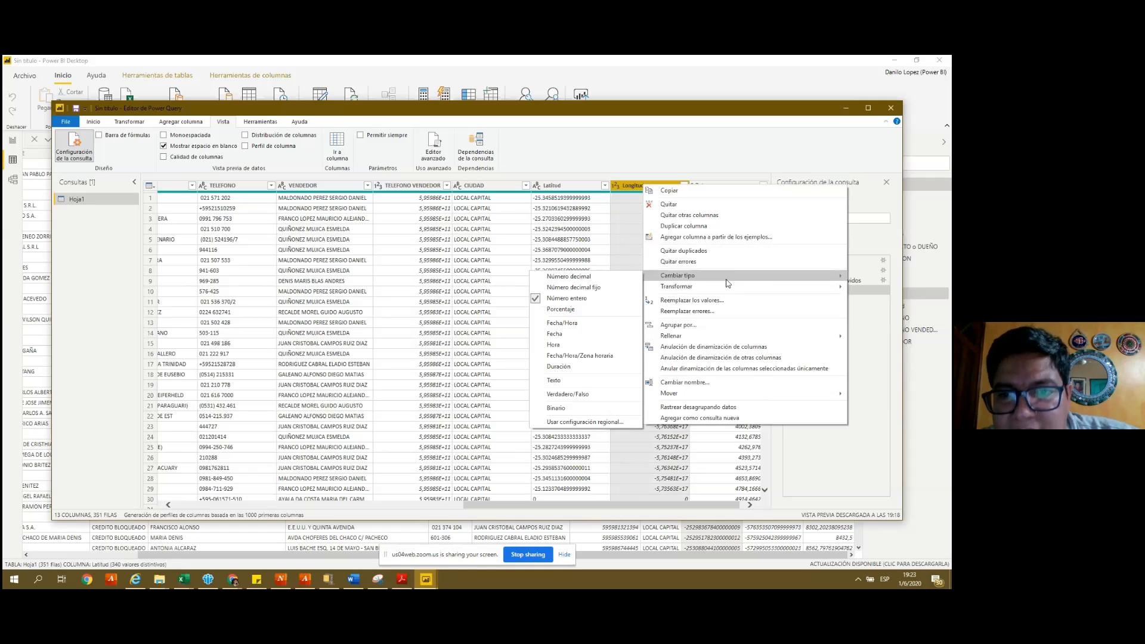
click(583, 384)
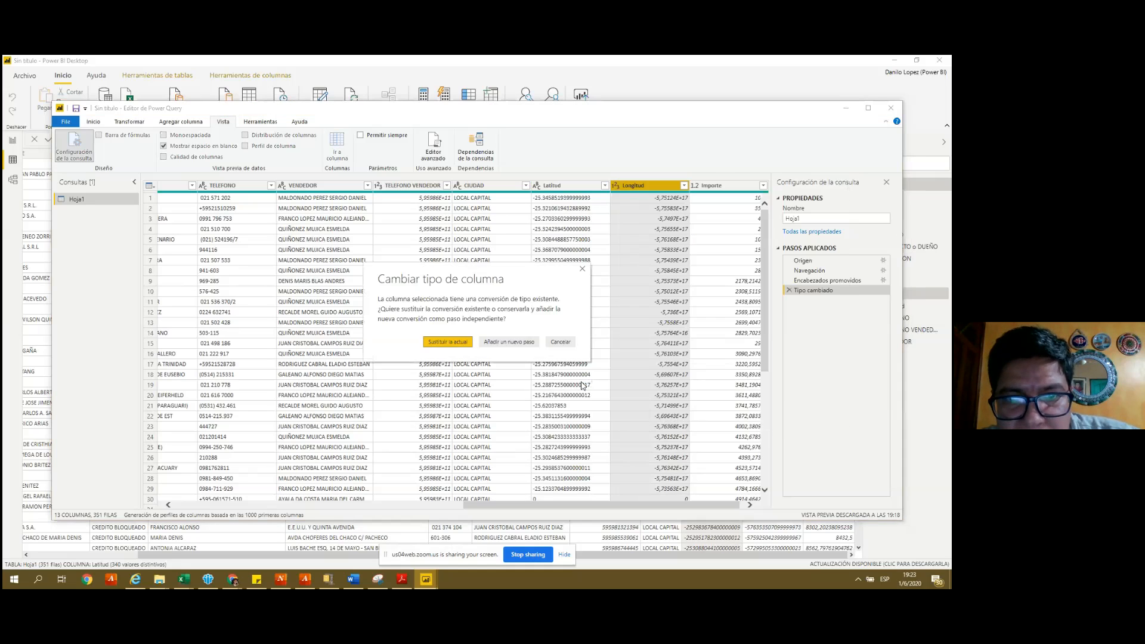
click(448, 342)
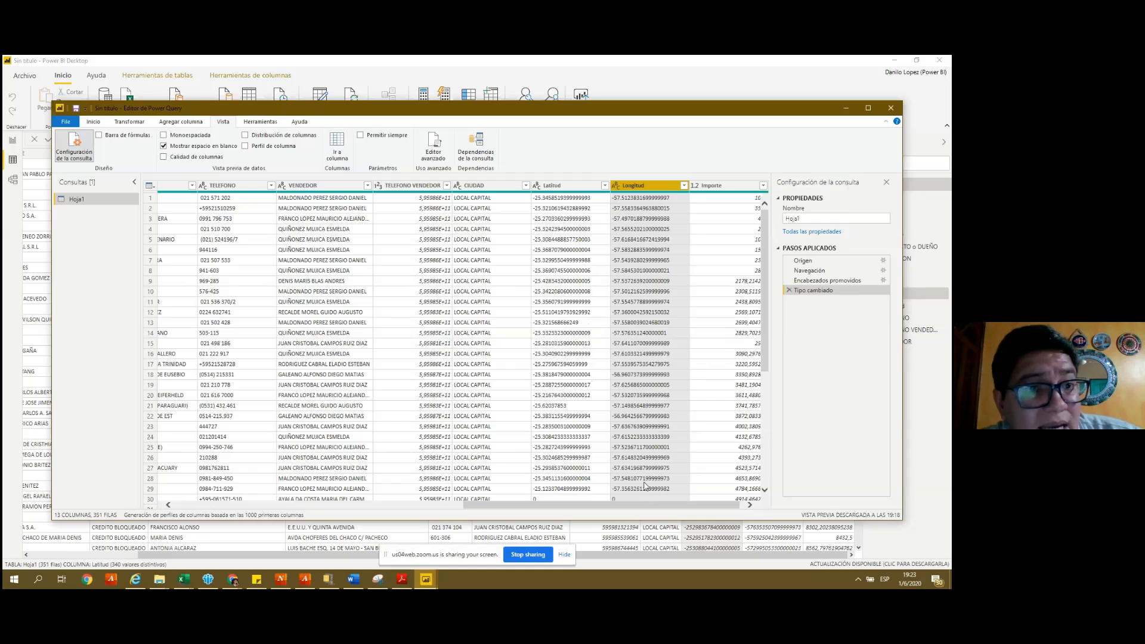
drag(642, 510, 720, 515)
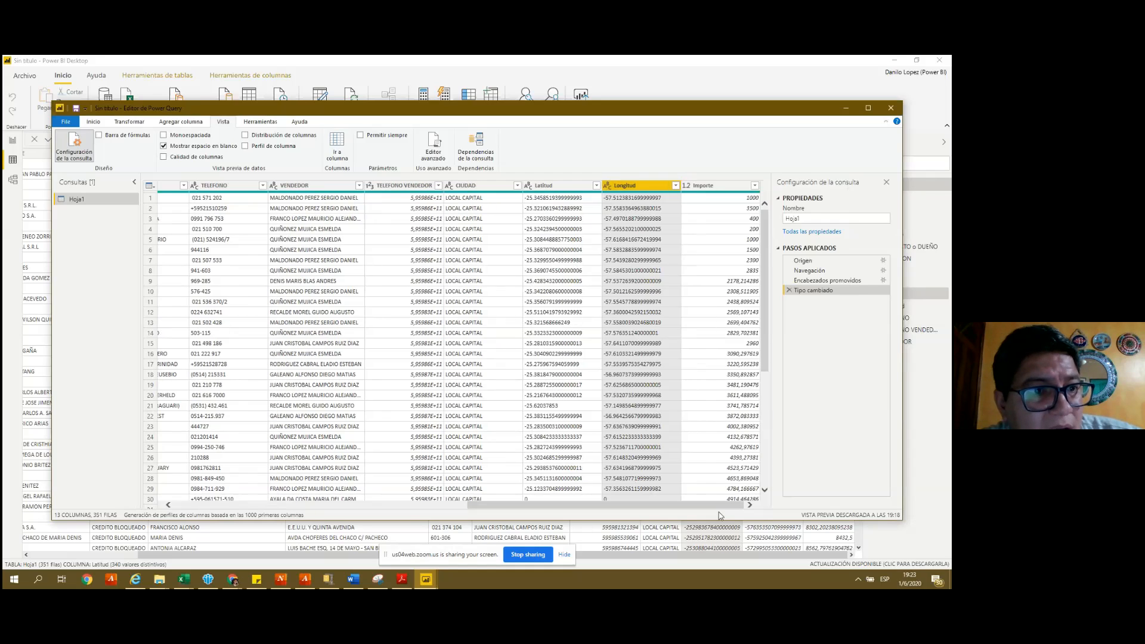
click(458, 344)
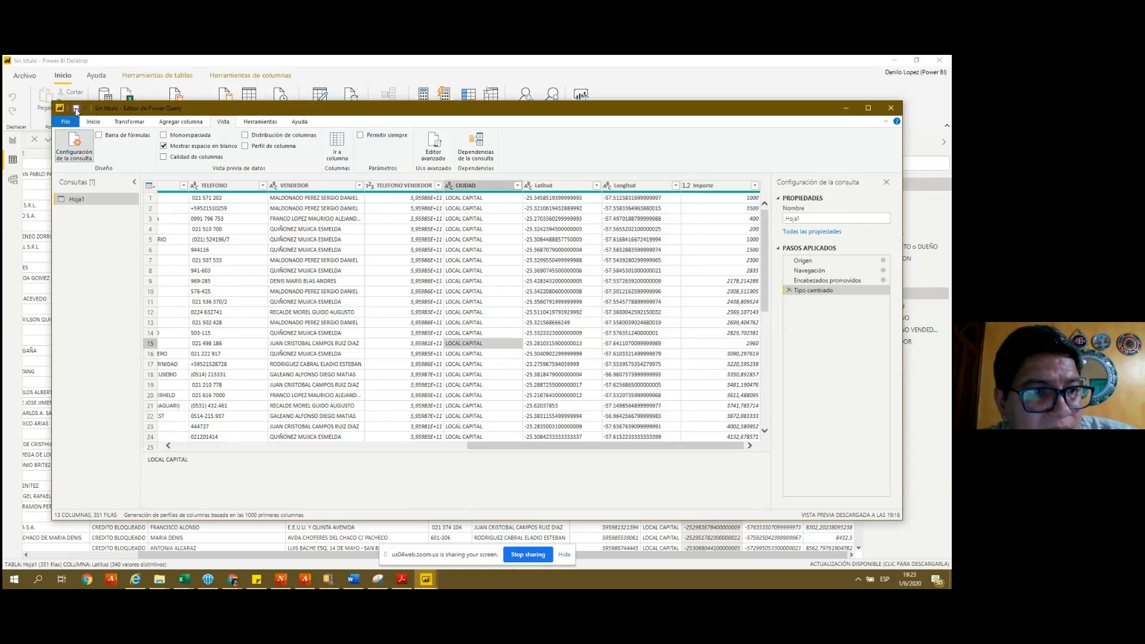
- Apply the pending query changes in the Power Query editor
click(76, 109)
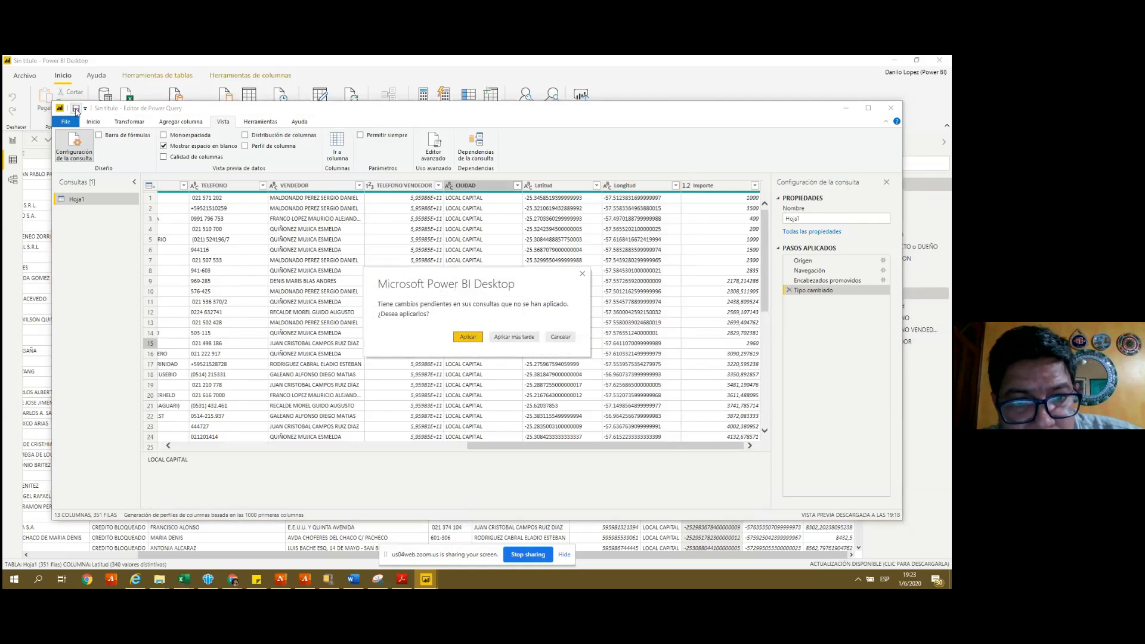
click(466, 337)
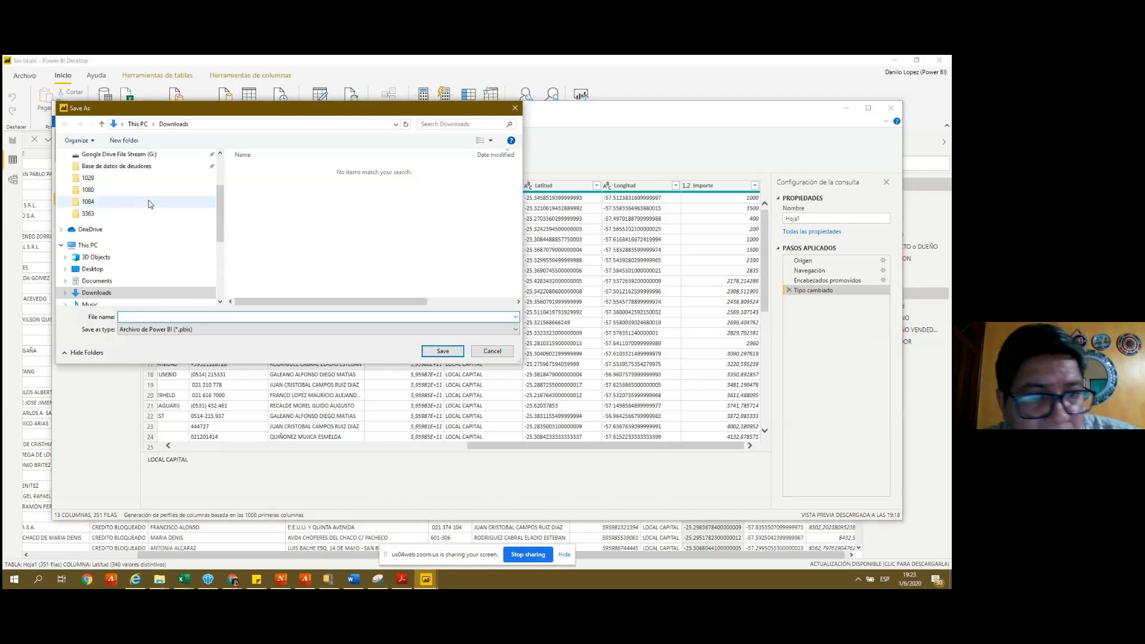
drag(220, 218, 224, 173)
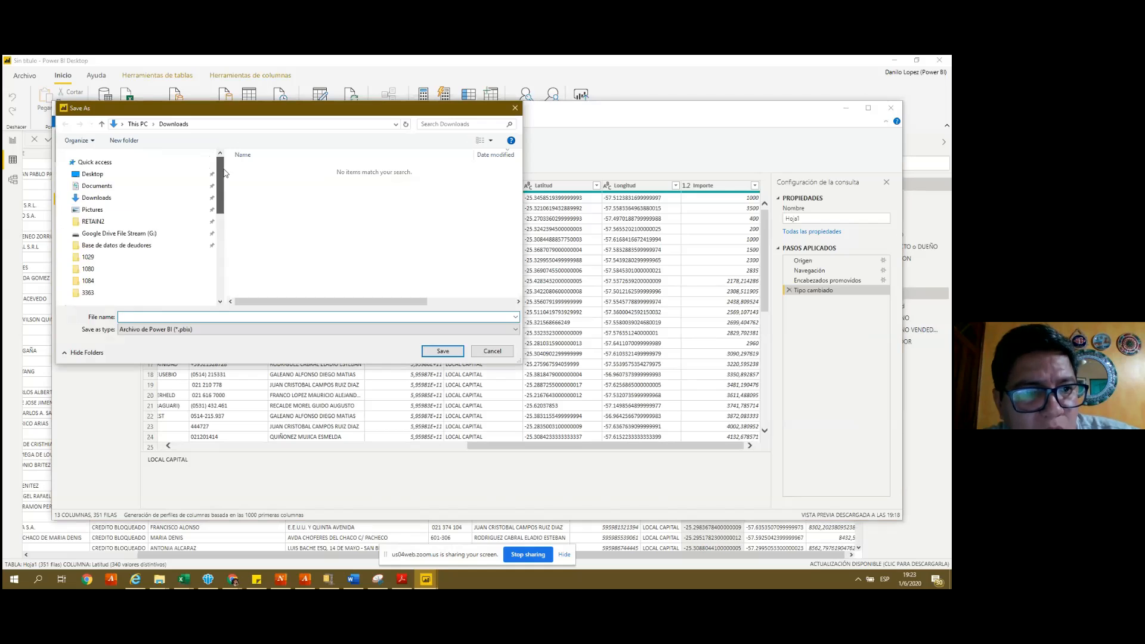
scroll(224, 173, down, 3)
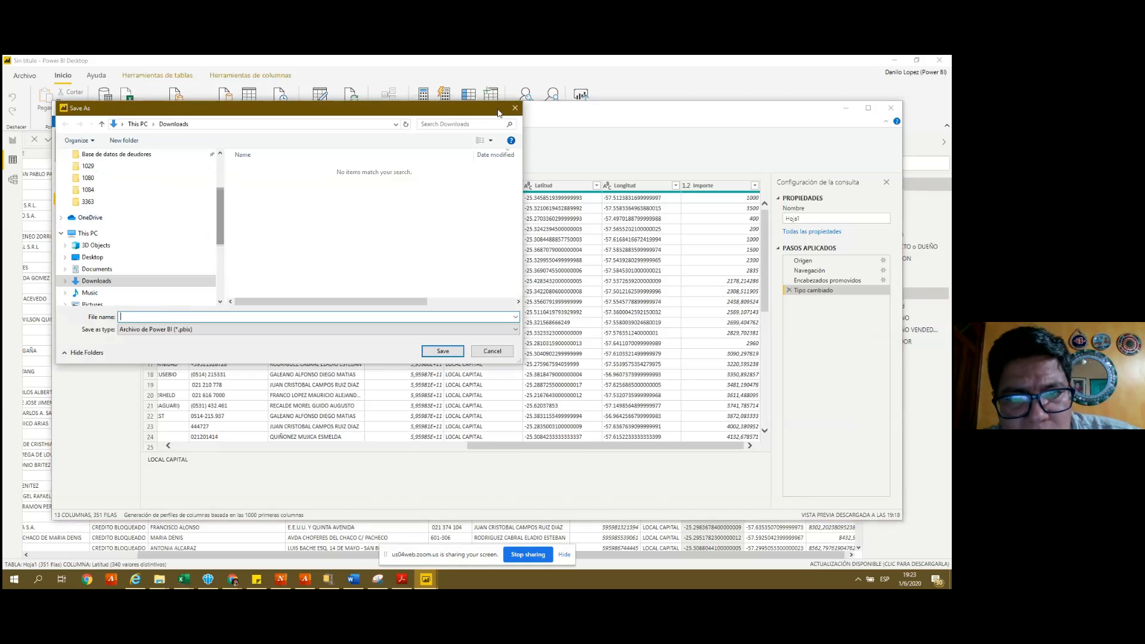
- Cancel the report Save As prompts, then close the query editor, confirming the changes with Sí
click(515, 109)
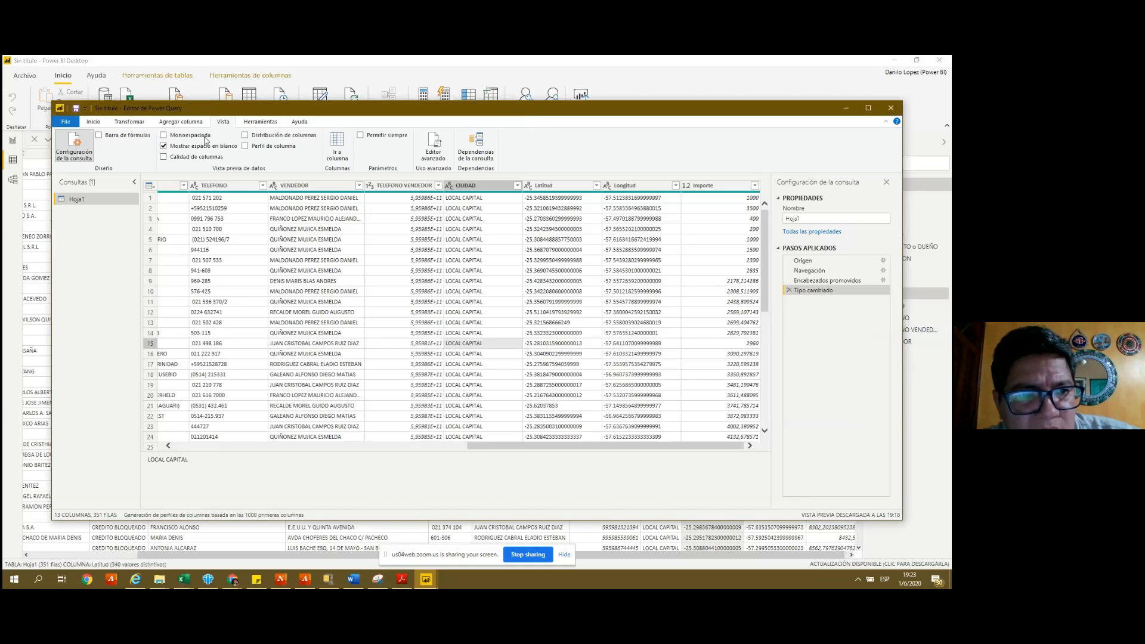
click(65, 122)
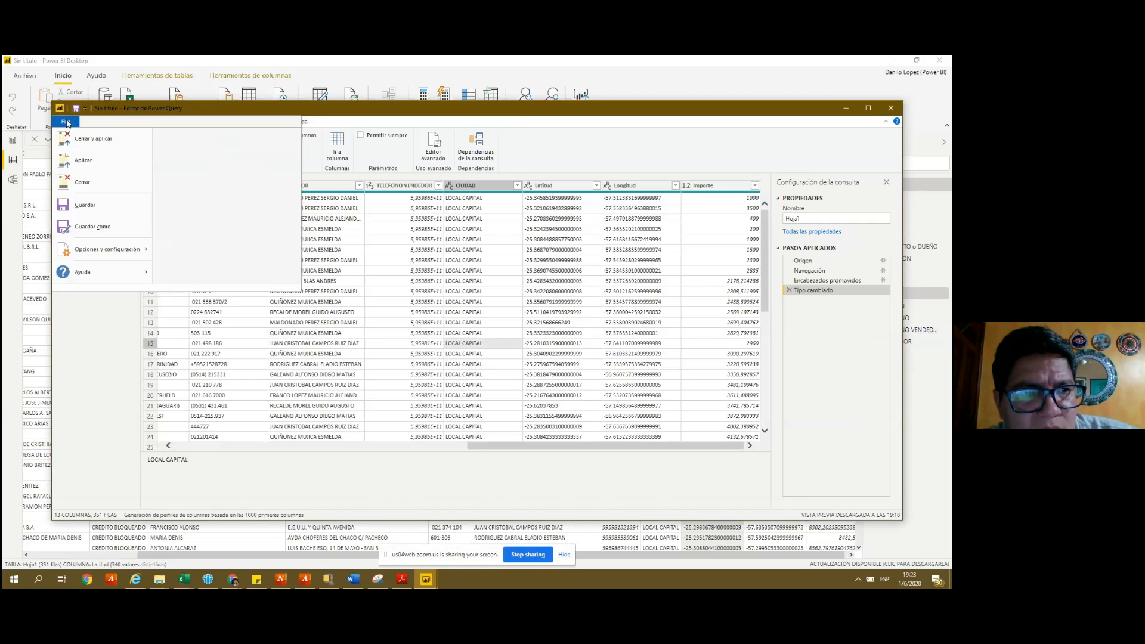
click(86, 206)
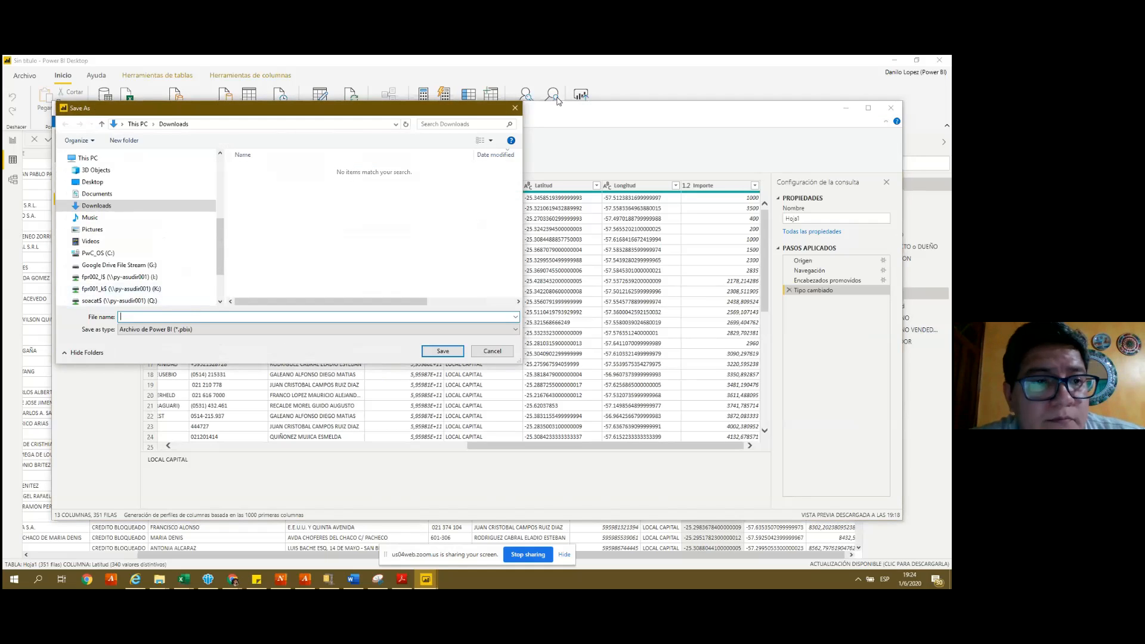
click(516, 108)
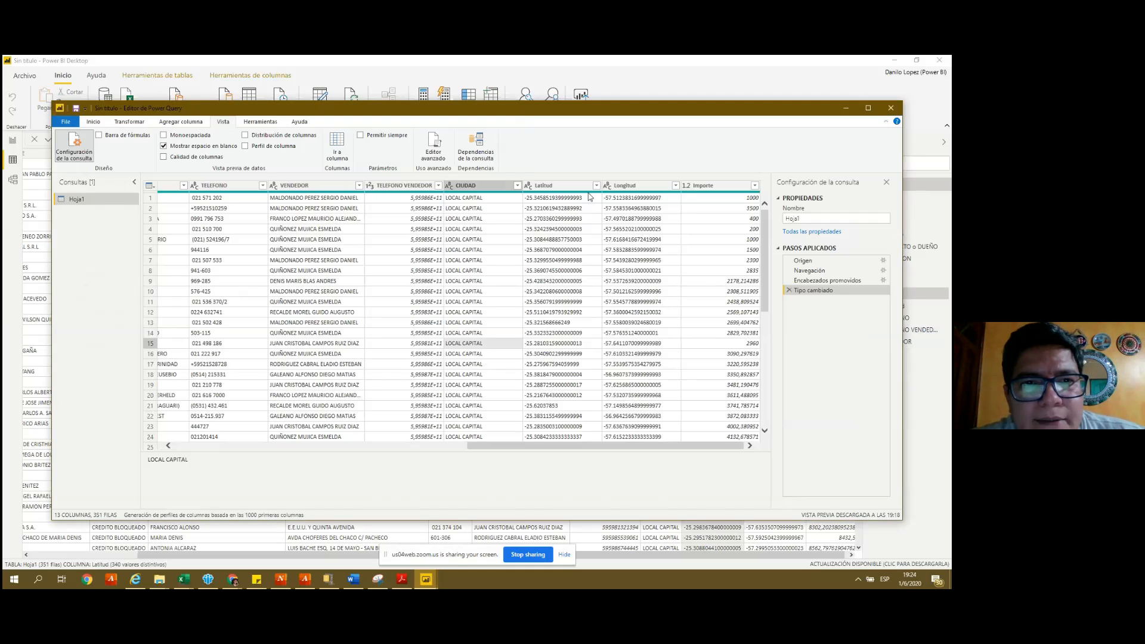
click(894, 111)
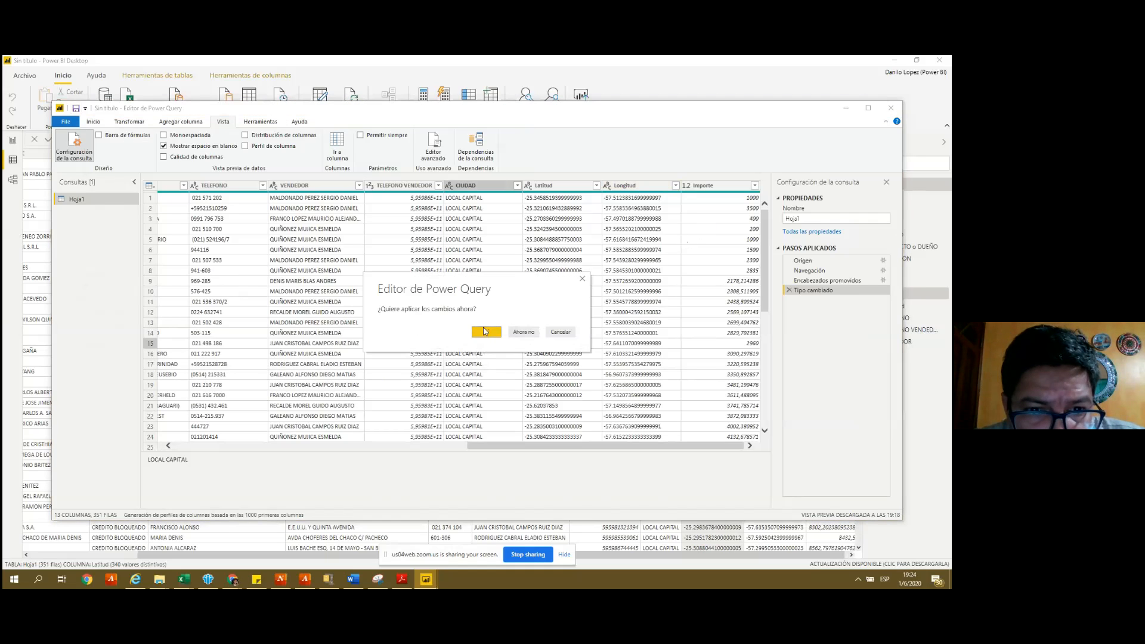
click(487, 335)
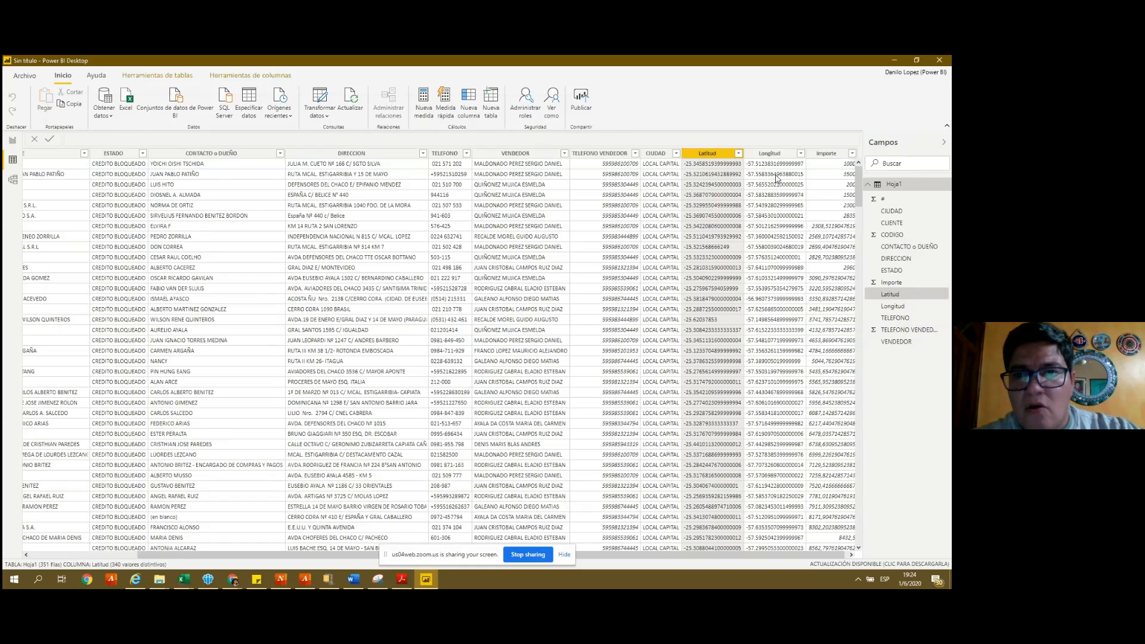
- In Report view, add a Table visual and switch it to an empty Map visual
click(770, 156)
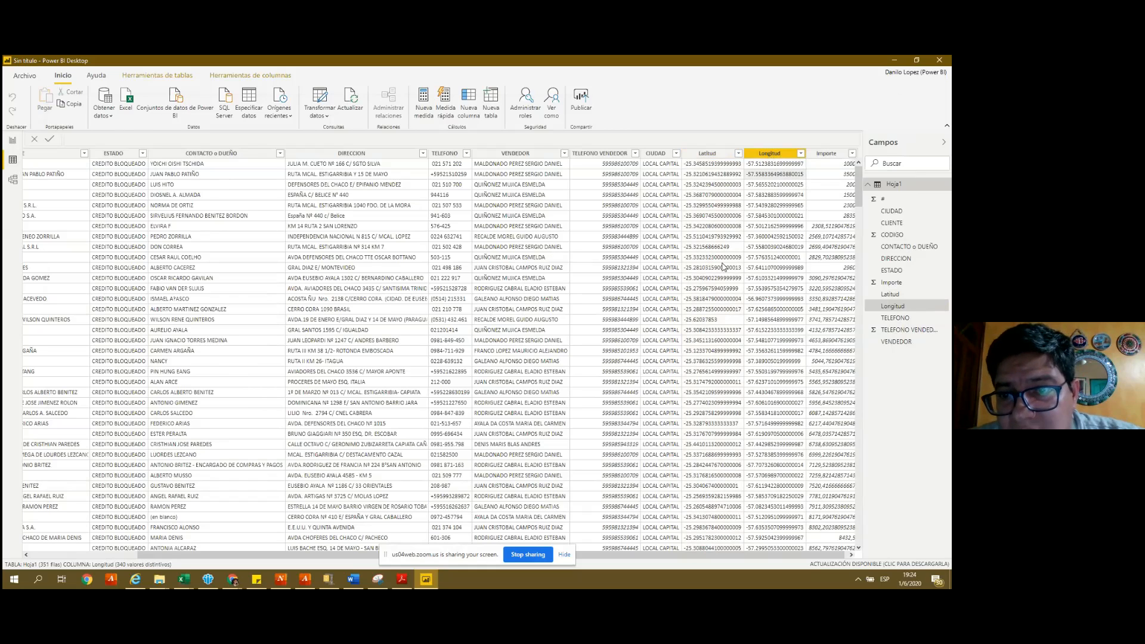
click(12, 141)
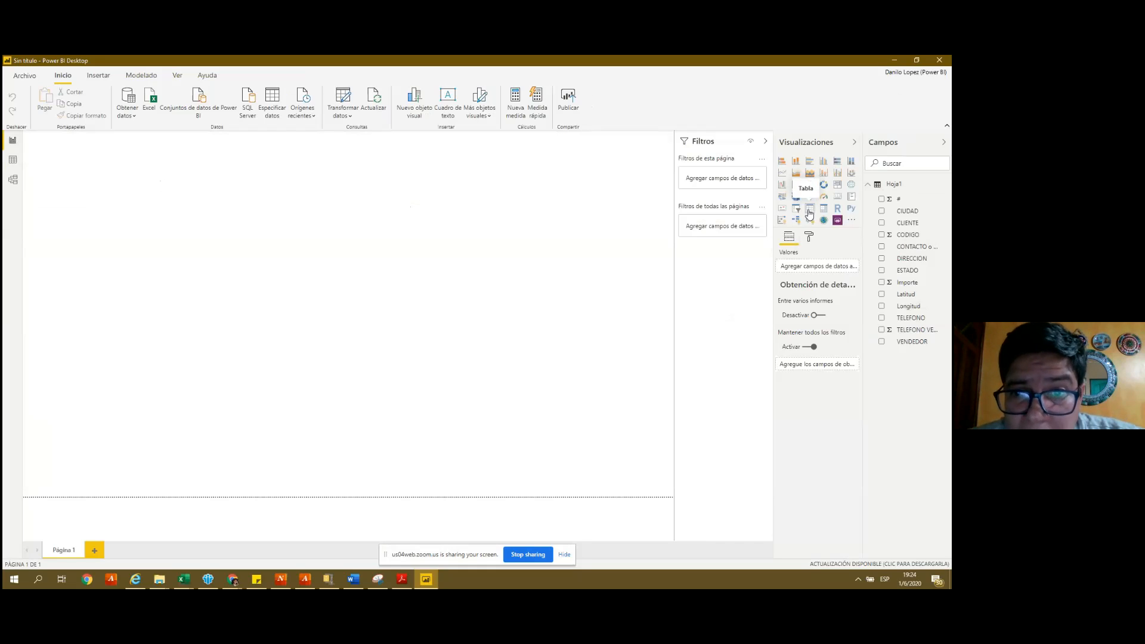
click(809, 209)
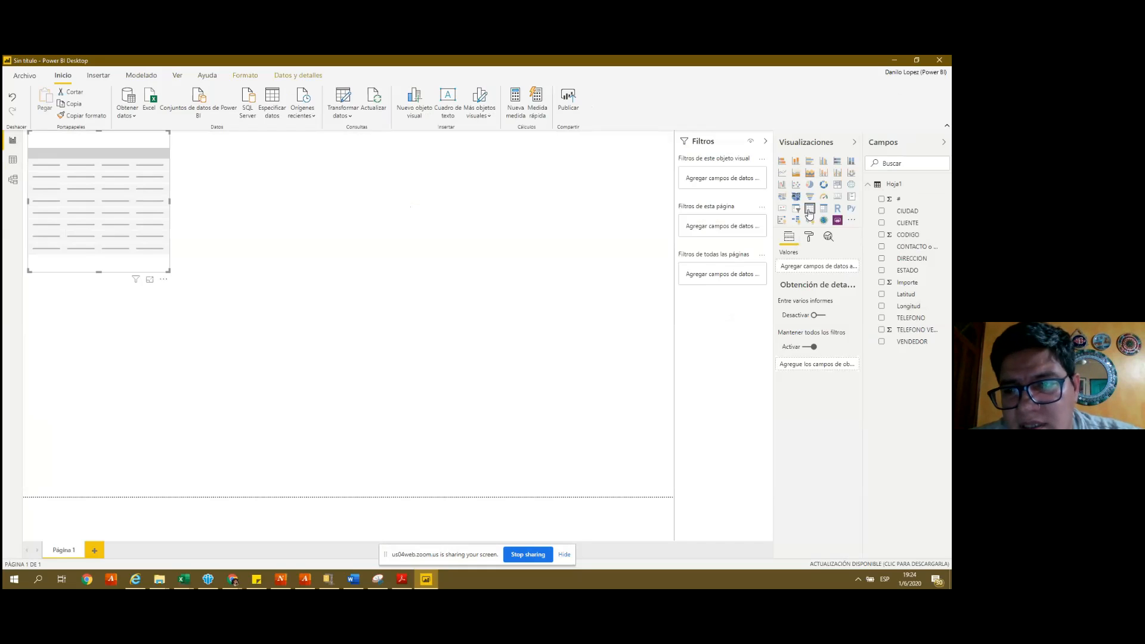
click(852, 184)
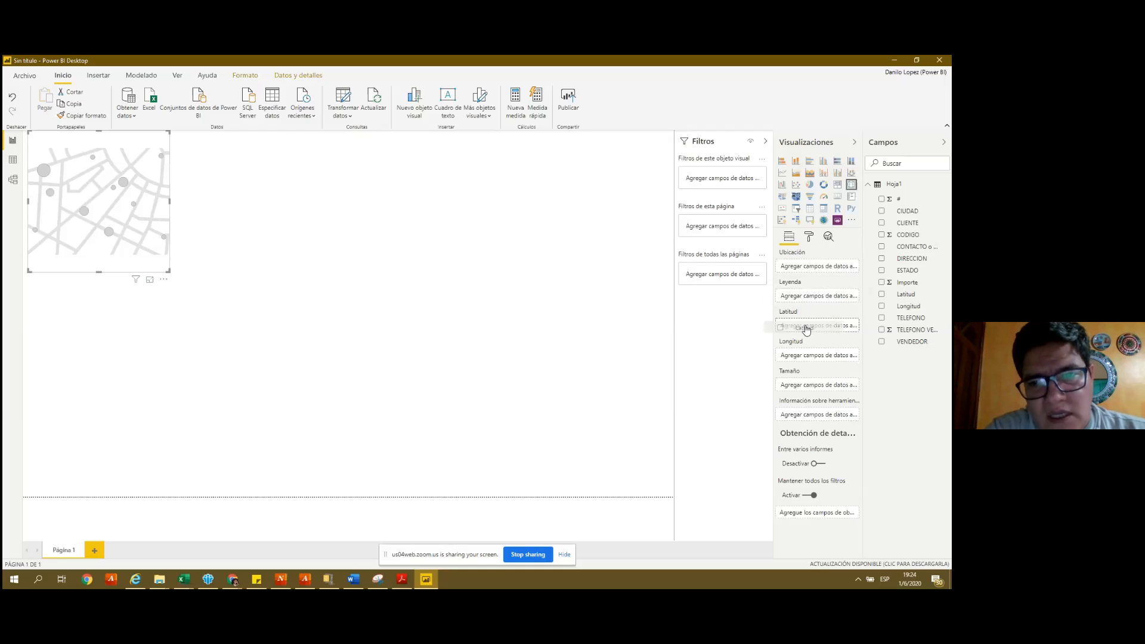
- Put Latitud and Longitud in the map's wells and enlarge the map wider and taller
drag(805, 328, 805, 328)
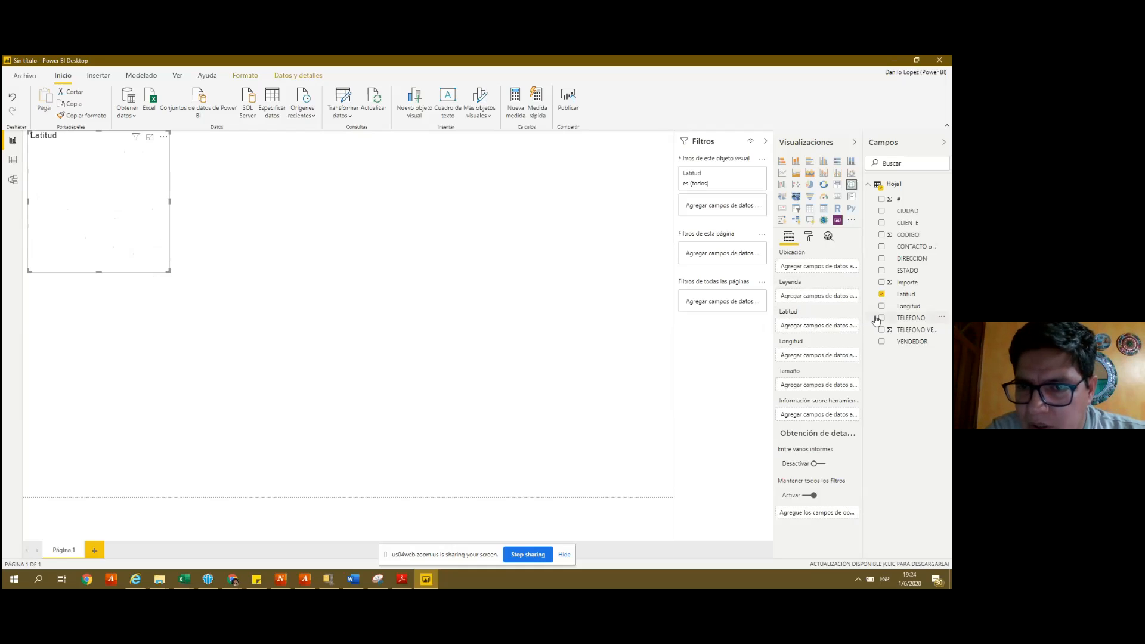
drag(901, 306, 813, 363)
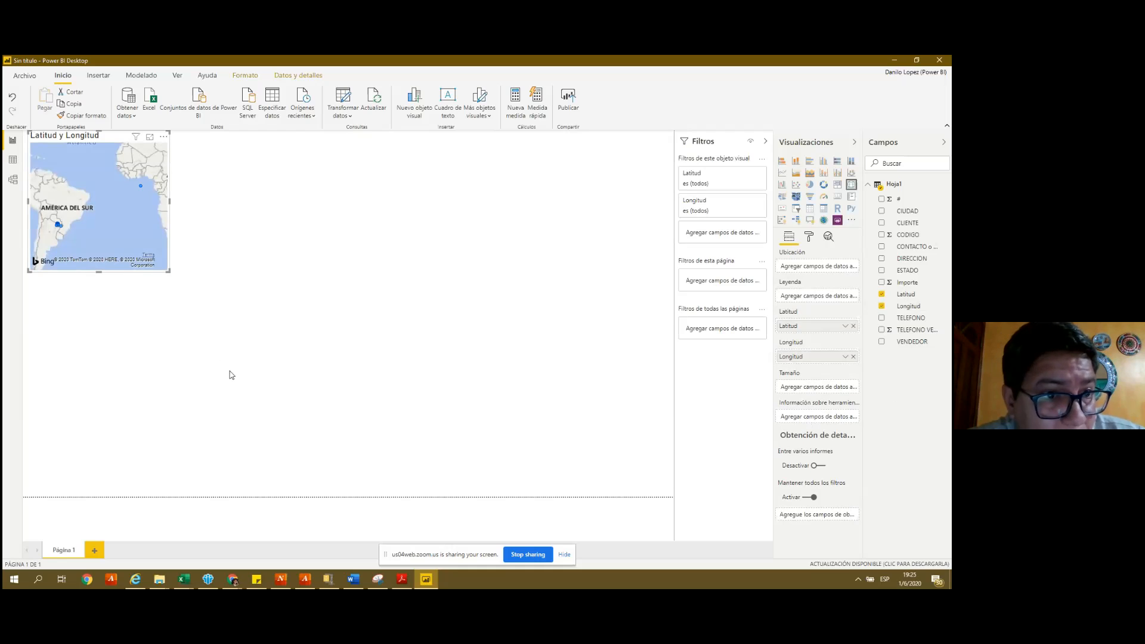
drag(170, 206, 250, 221)
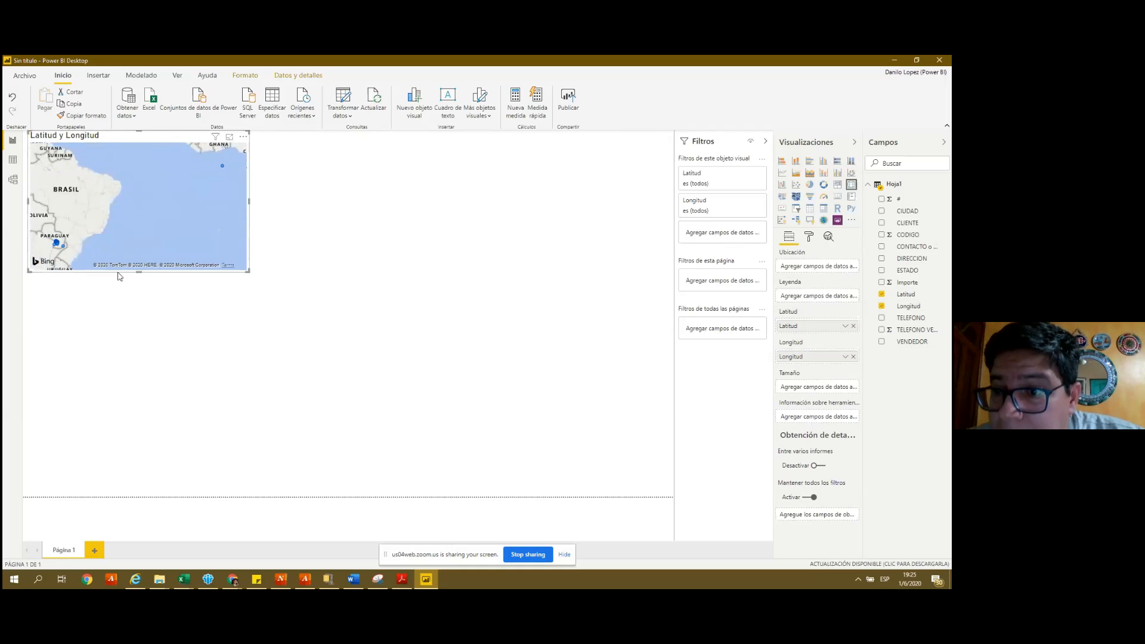
drag(138, 271, 140, 352)
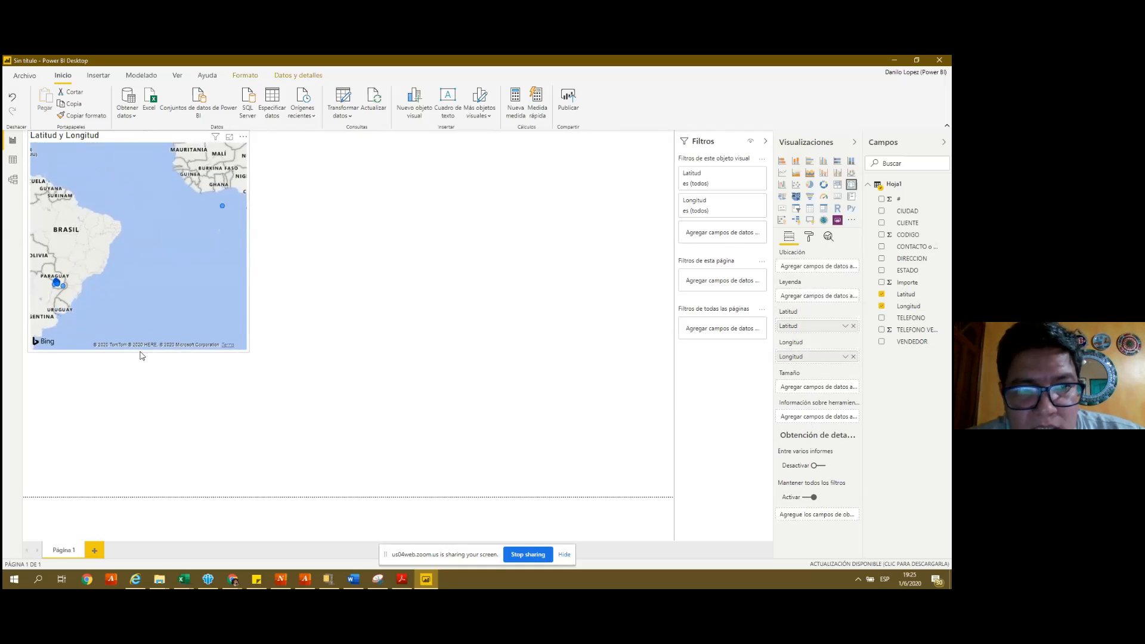
mouse_move(224, 210)
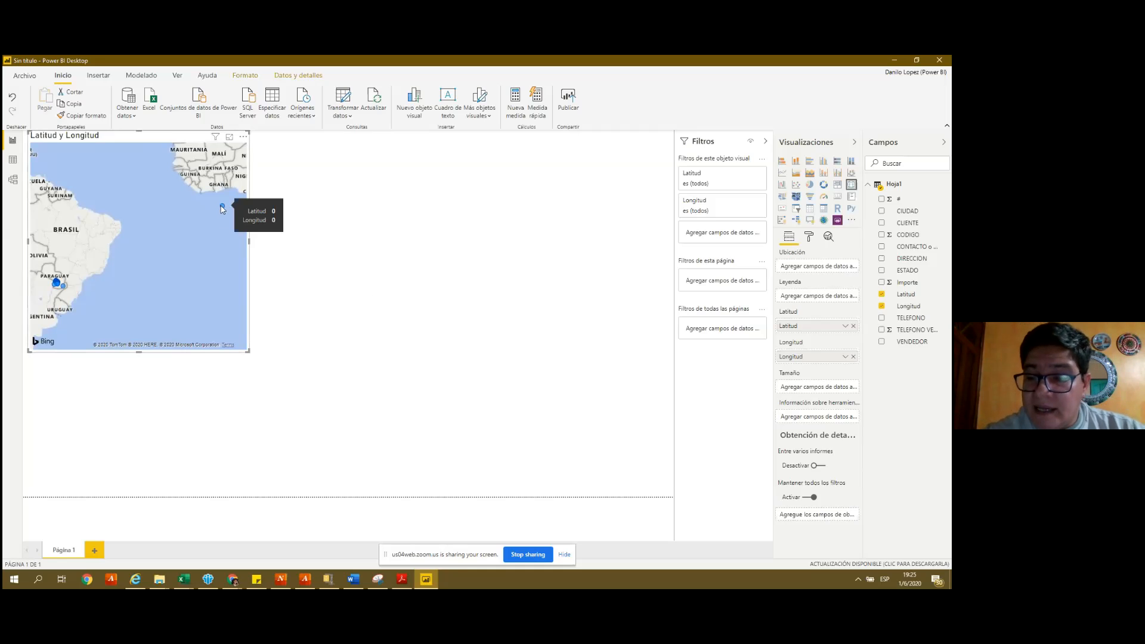
- In Lista de clientes_Distrisol, check row 33's phone, client code, status and client name
click(185, 582)
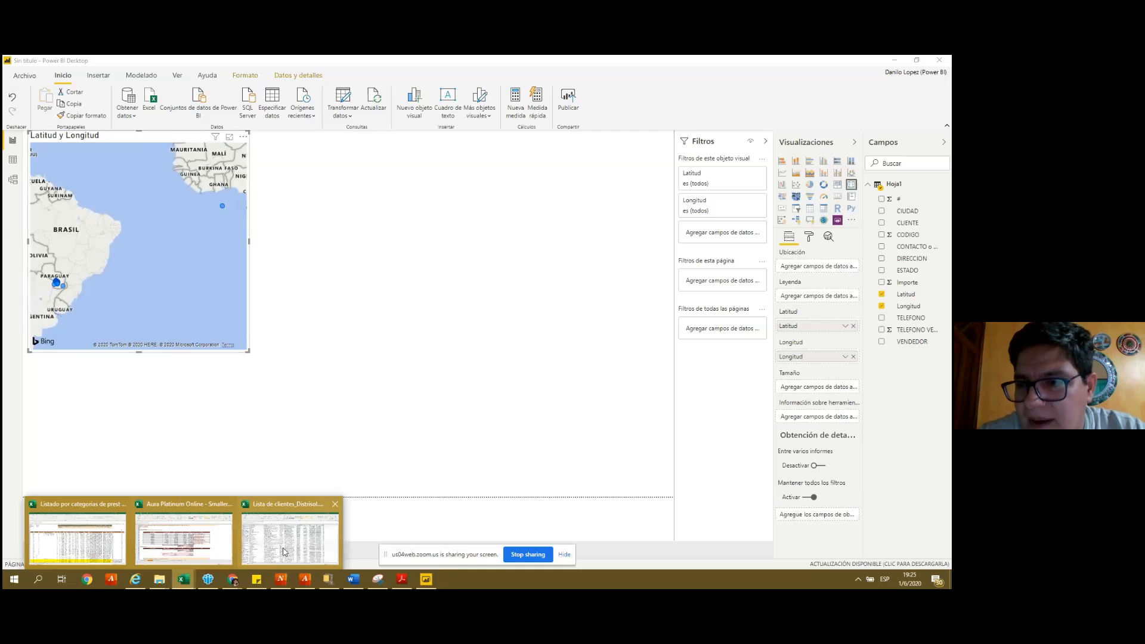
click(284, 551)
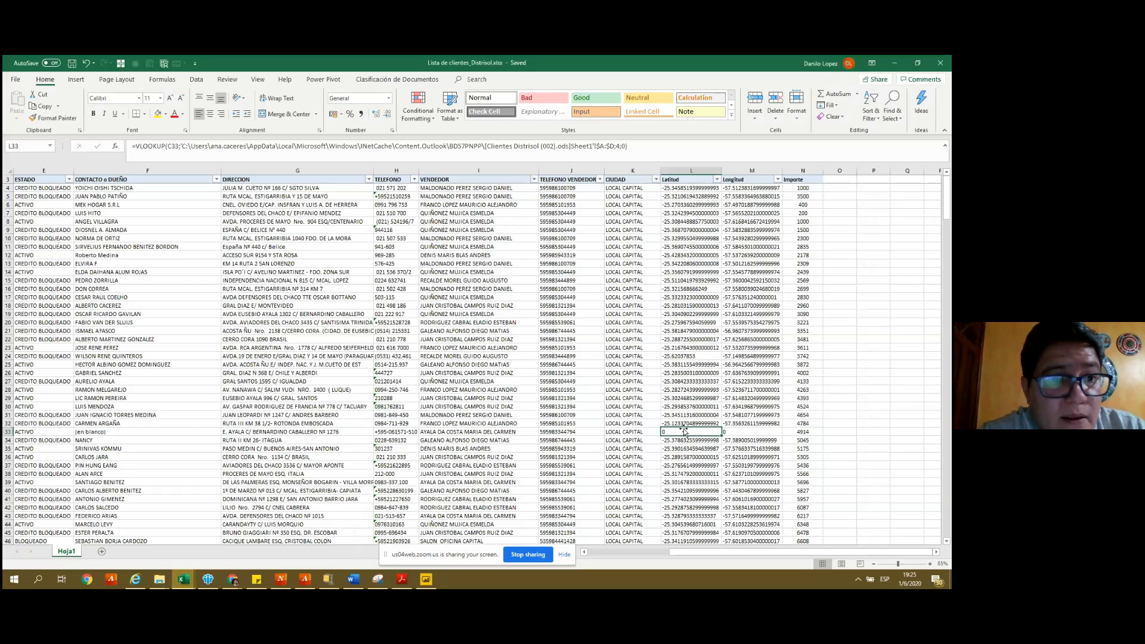
key(shift+space)
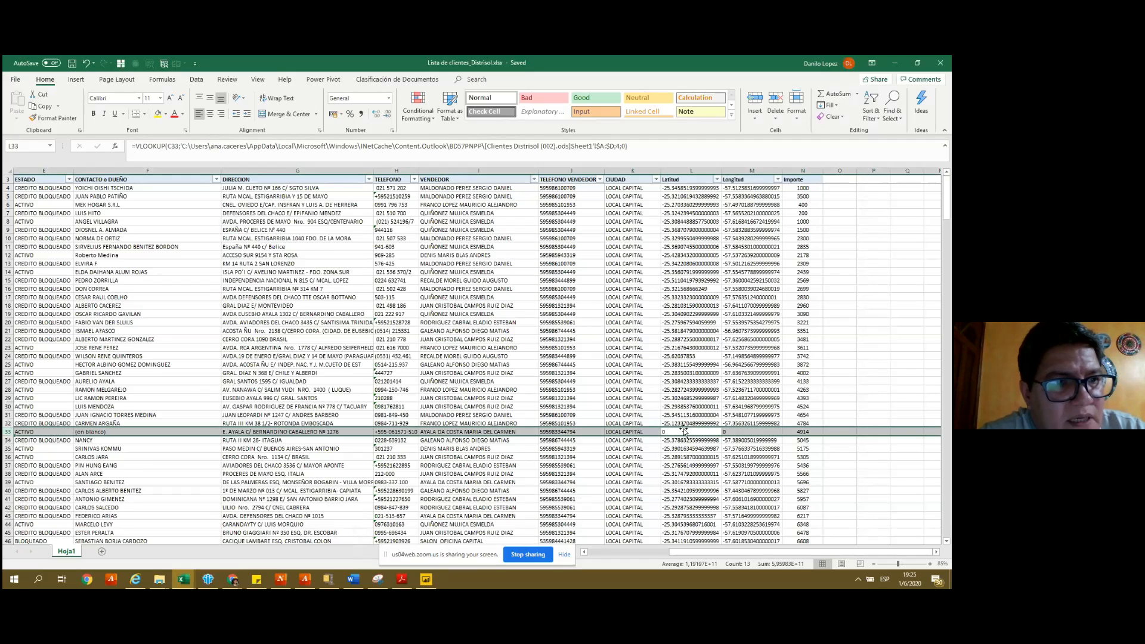
key(Left)
key(Left)
key(Left)
key(Left)
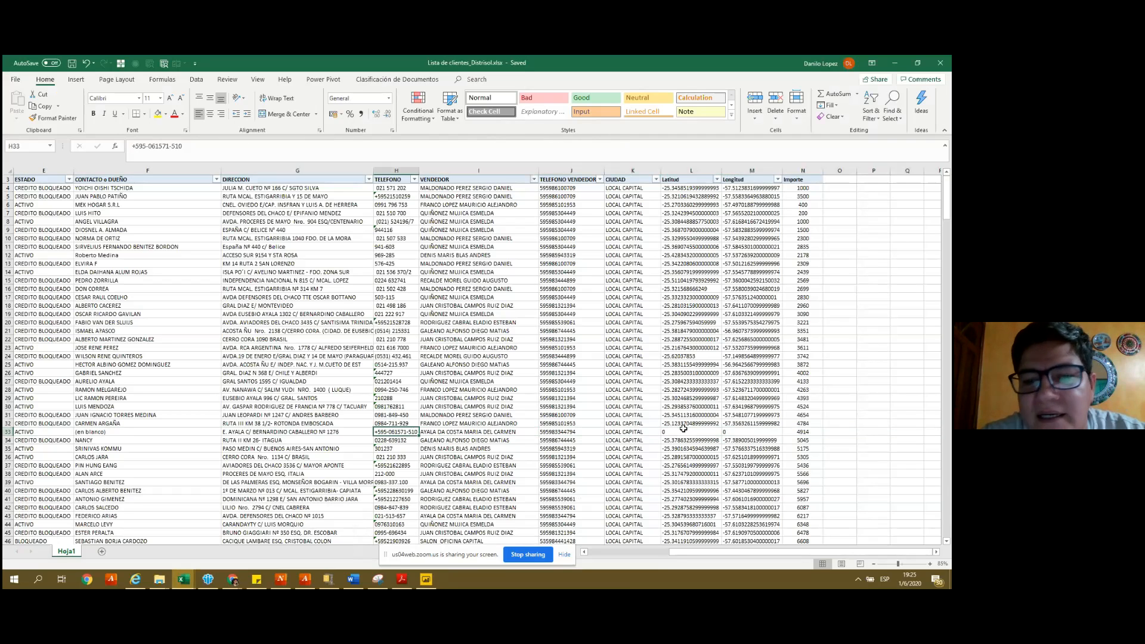
key(Left)
key(Left)
key(Left)
key(Left)
key(Left)
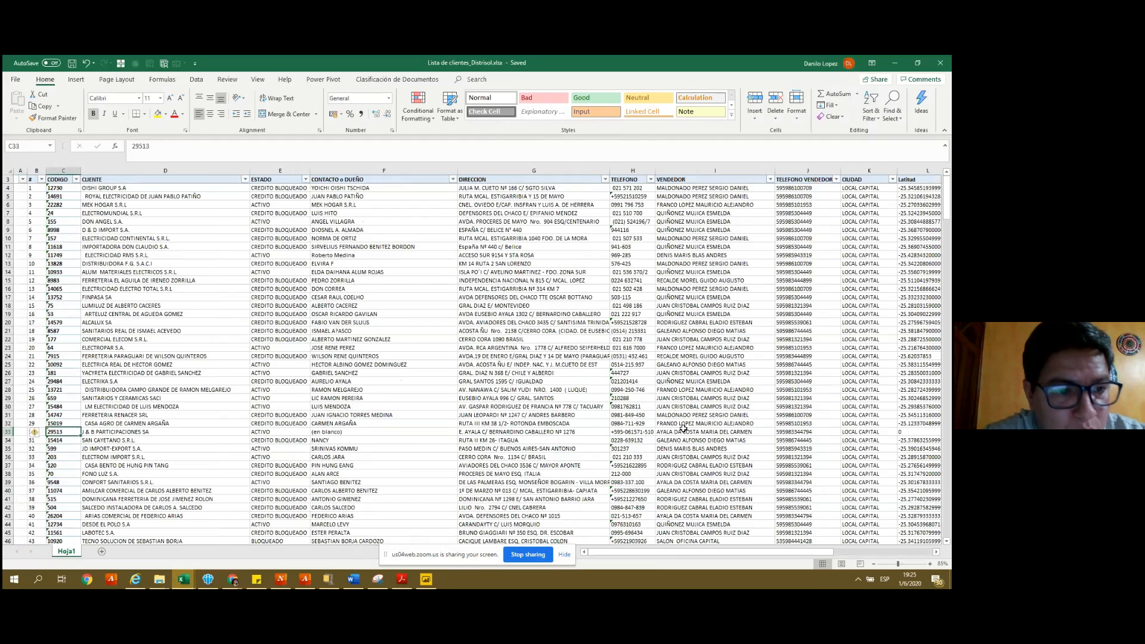
key(Right)
key(Right)
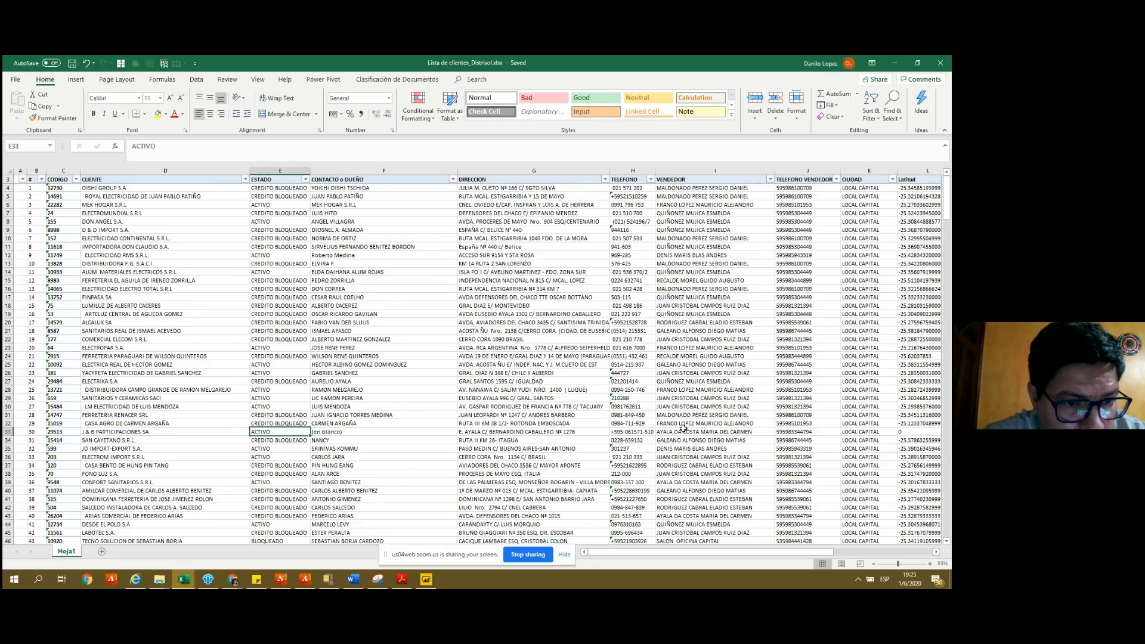
key(Left)
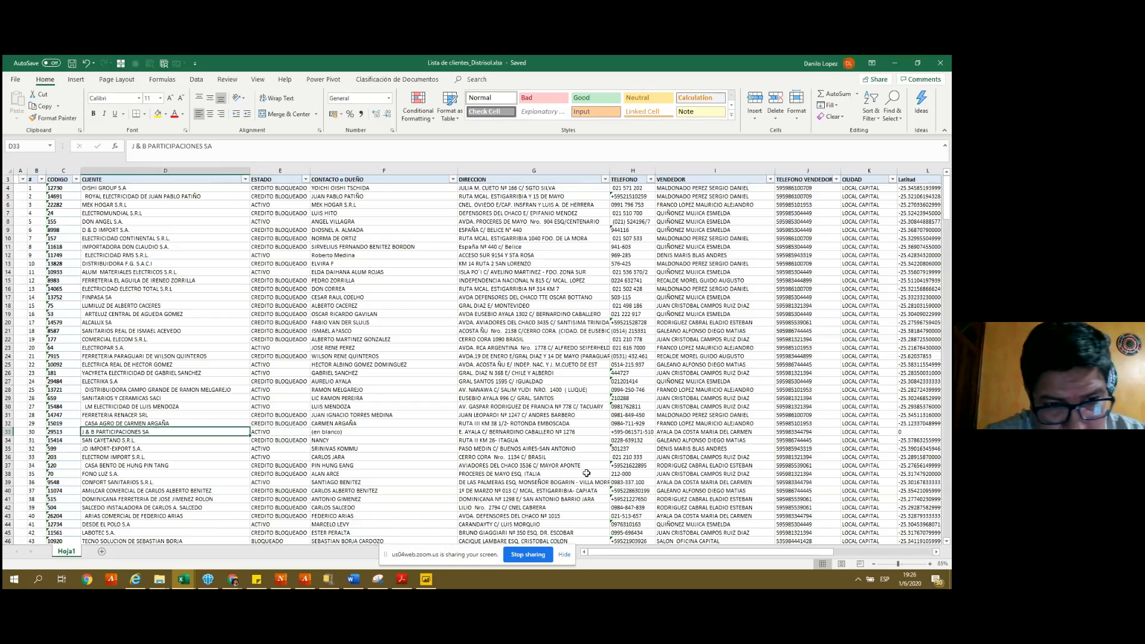
click(233, 584)
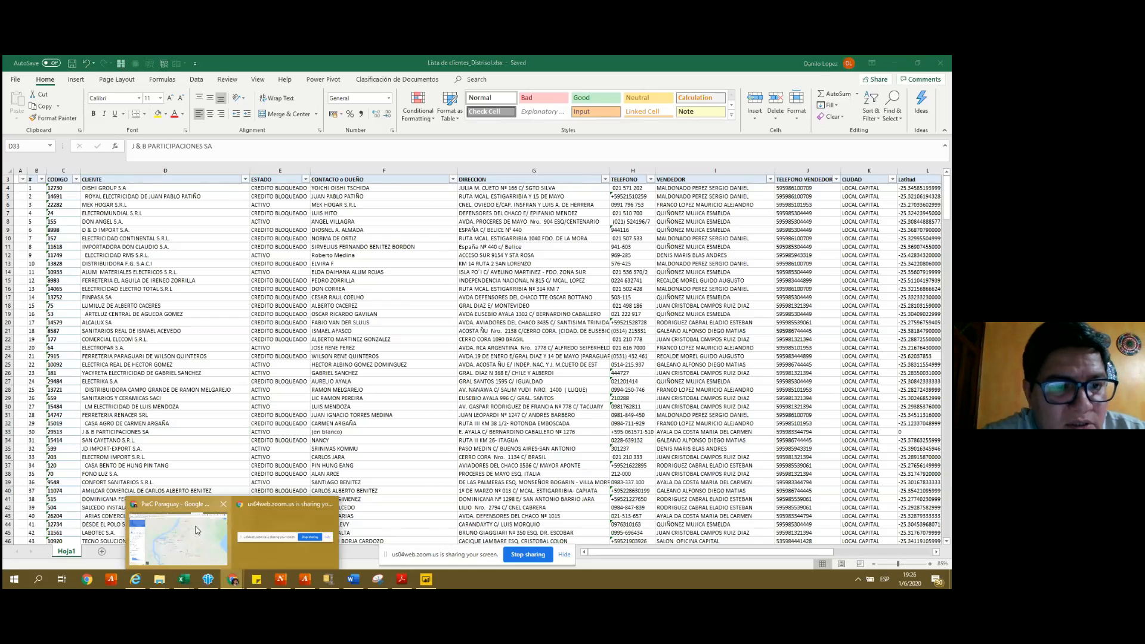
- Search Google Maps for 'J & B participaciones', find no match, and select the URL latitude
click(197, 530)
click(727, 62)
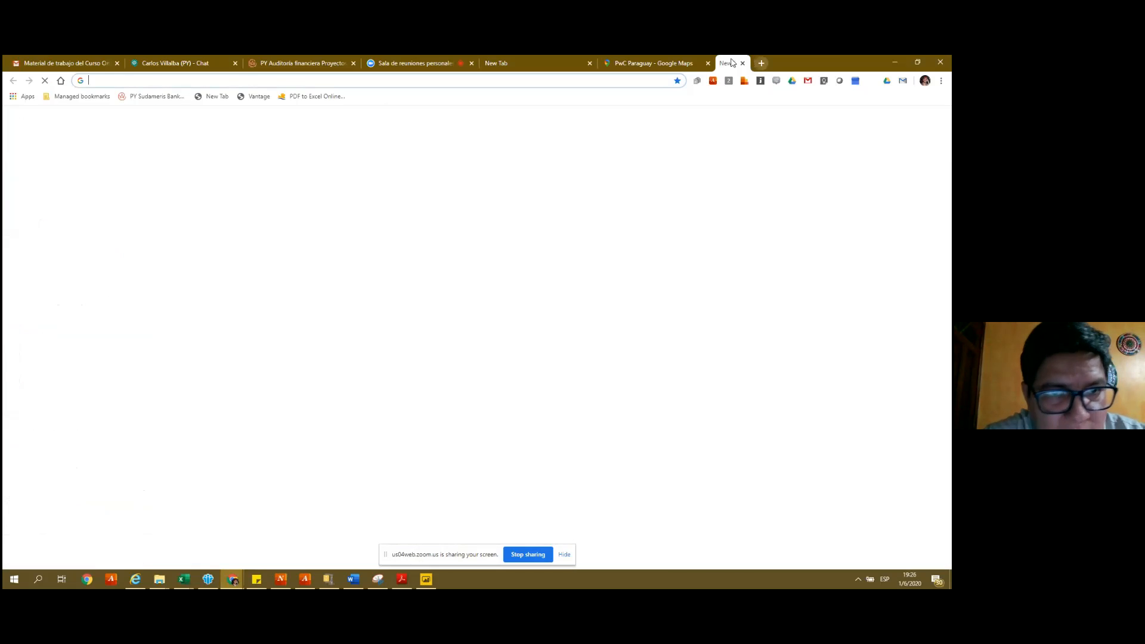
click(422, 77)
text(J)
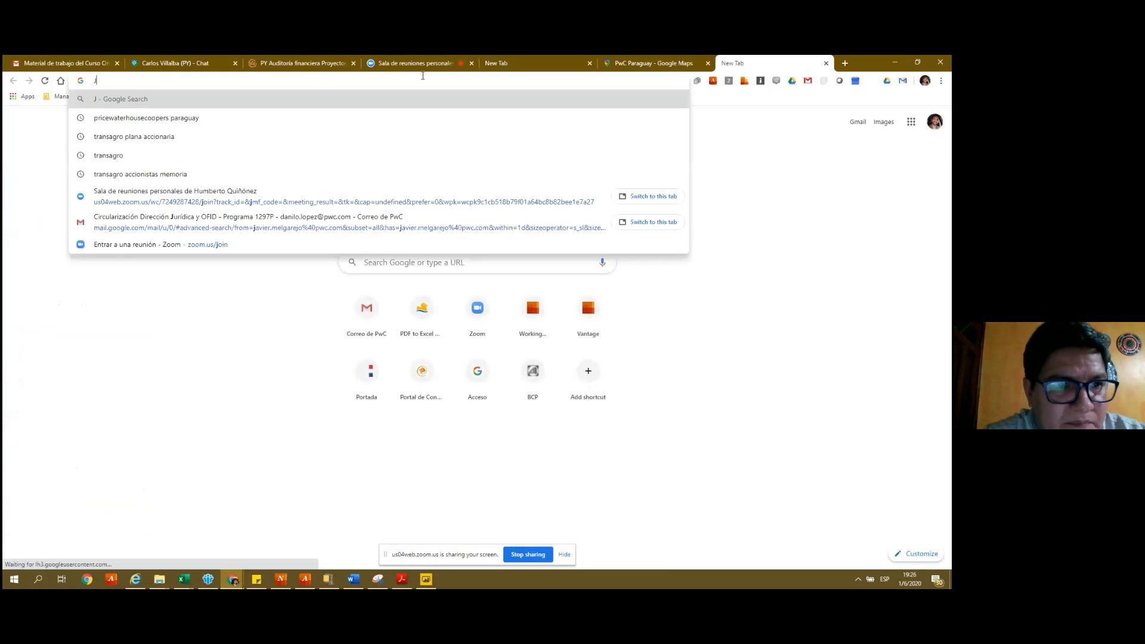
text( & B)
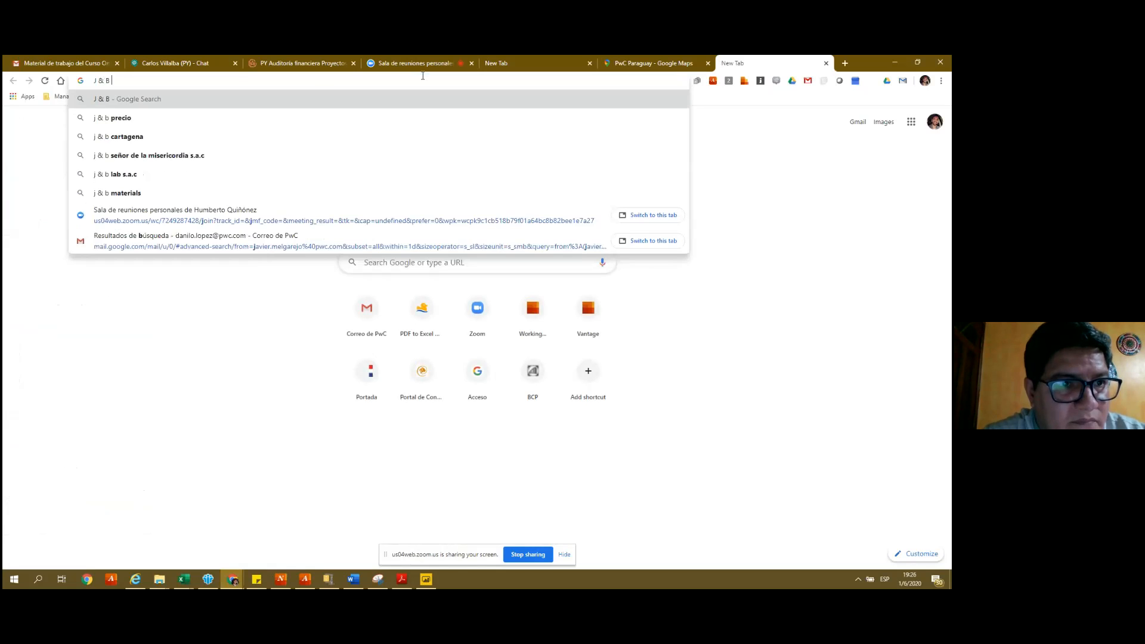
text( partici)
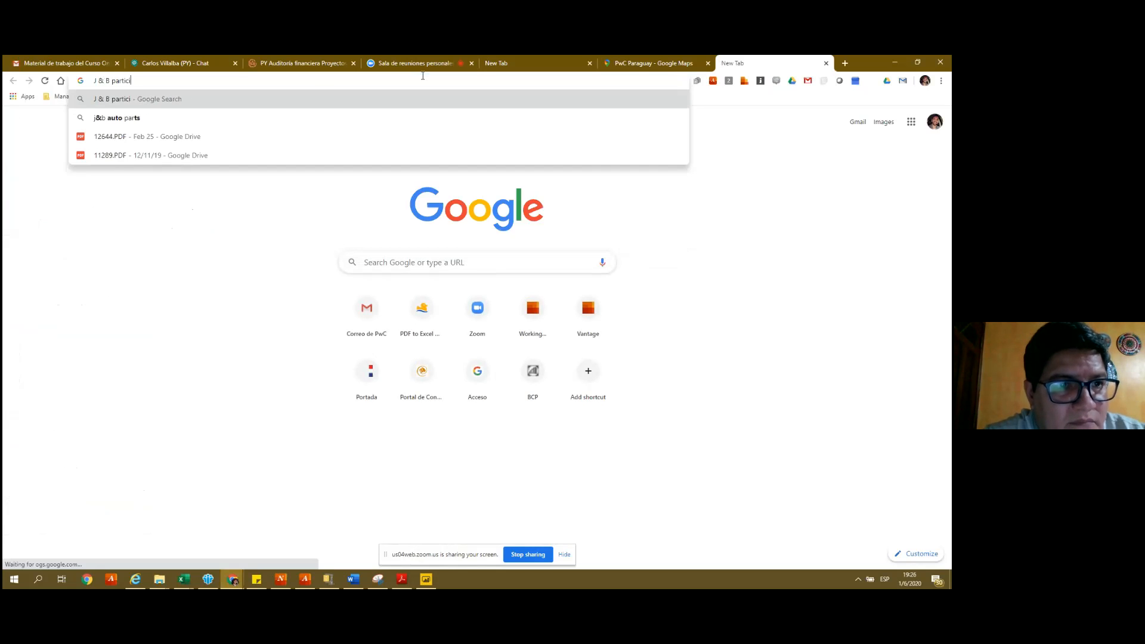
text(paciones)
key(Return)
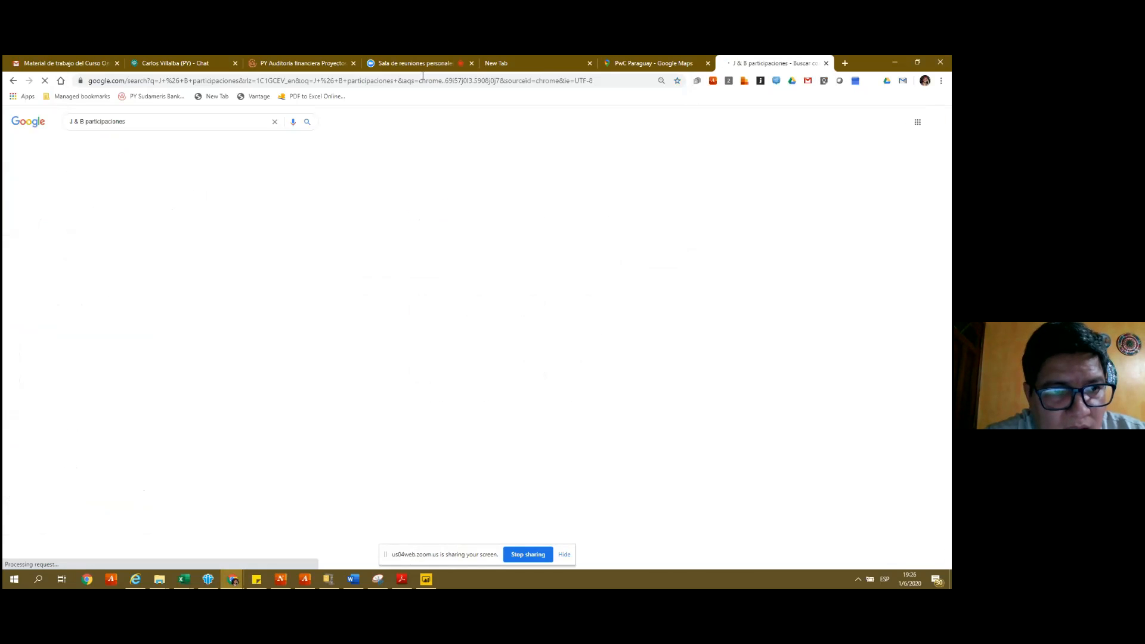
click(150, 149)
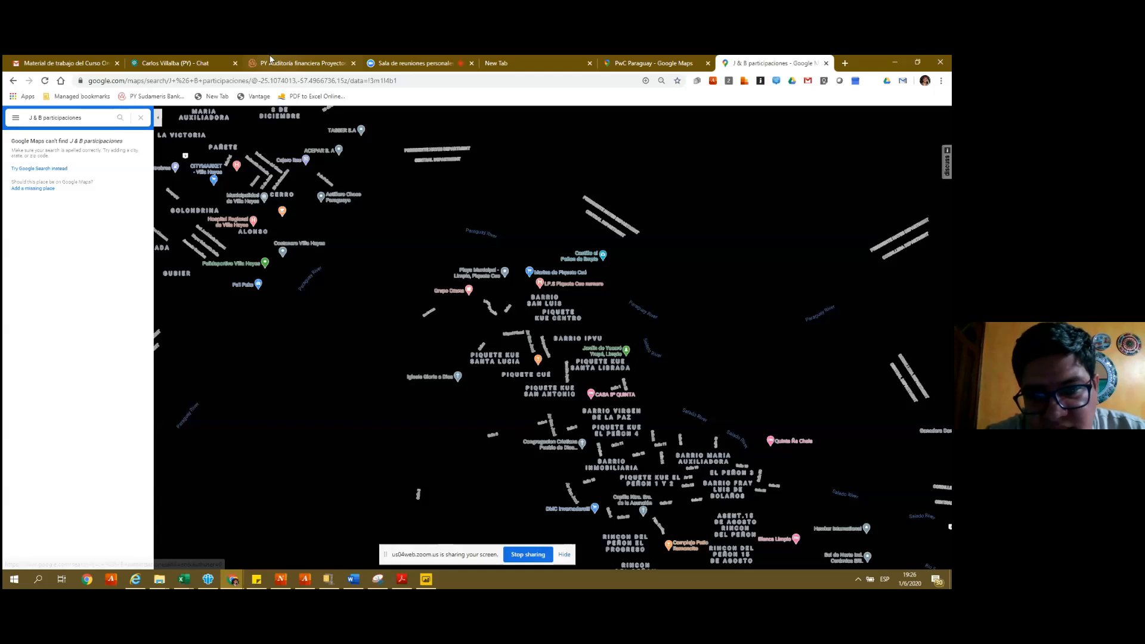
double_click(296, 81)
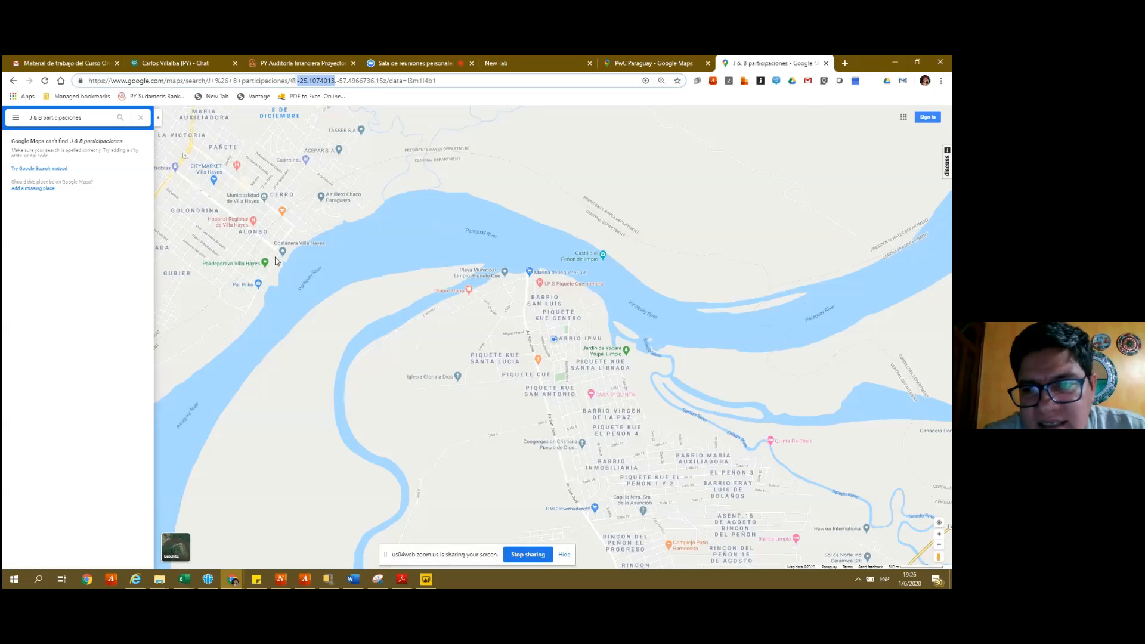
key(alt+Tab)
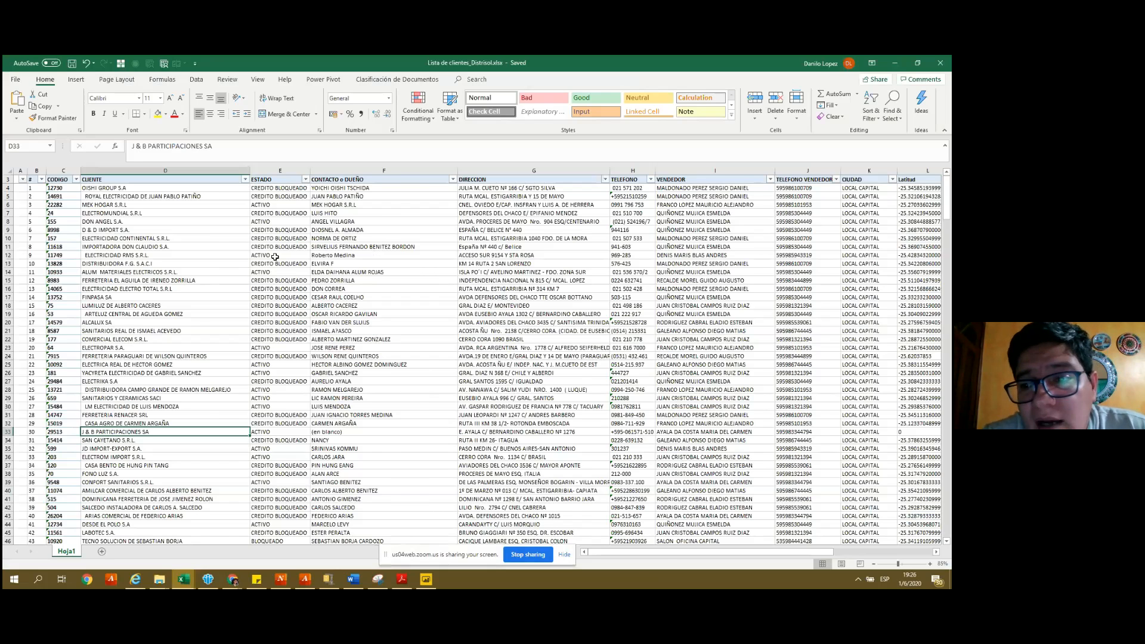
- Inspect row 33's Latitud lookup in L33 and the neighbouring Ciudad cell
key(Right)
key(Right)
key(Right)
key(Right)
key(Right)
key(Right)
key(Right)
key(Right)
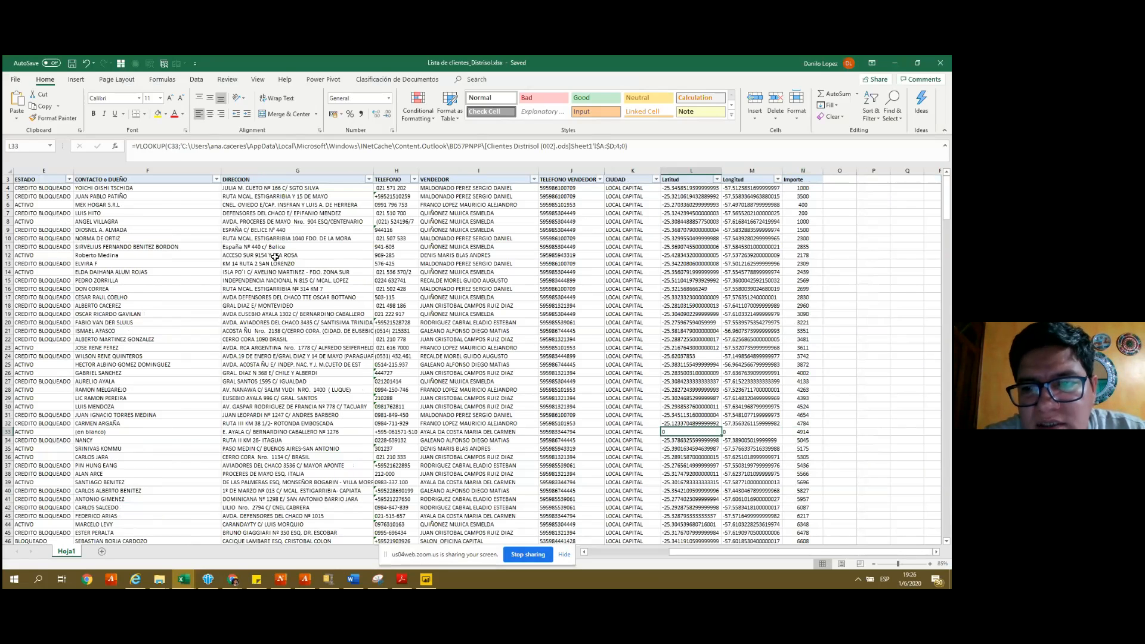
key(Left)
key(Right)
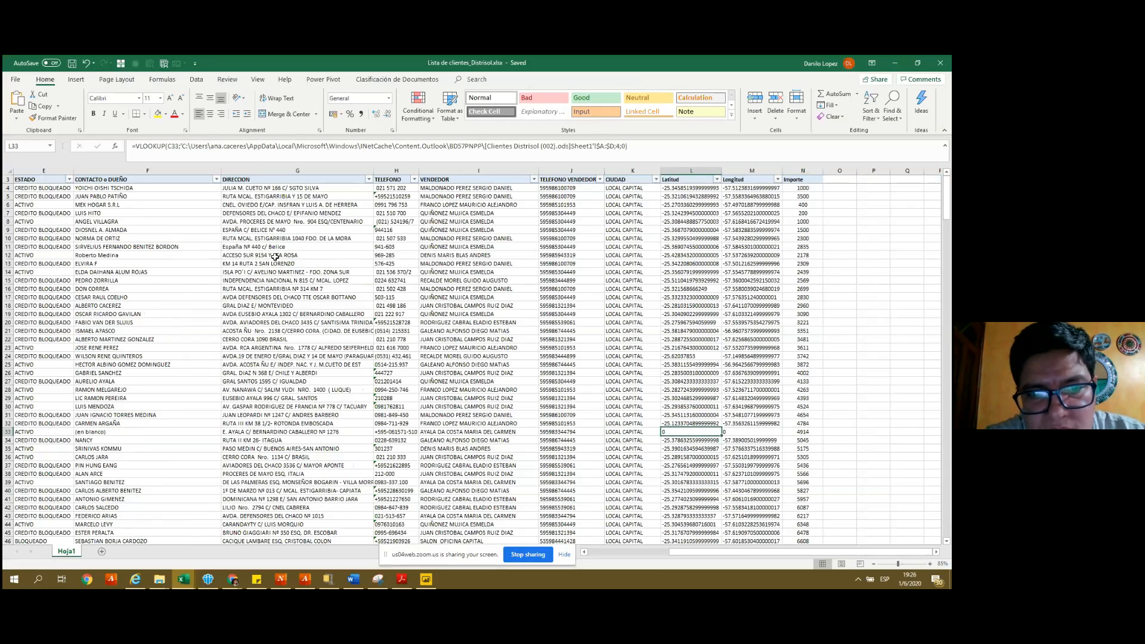
key(Left)
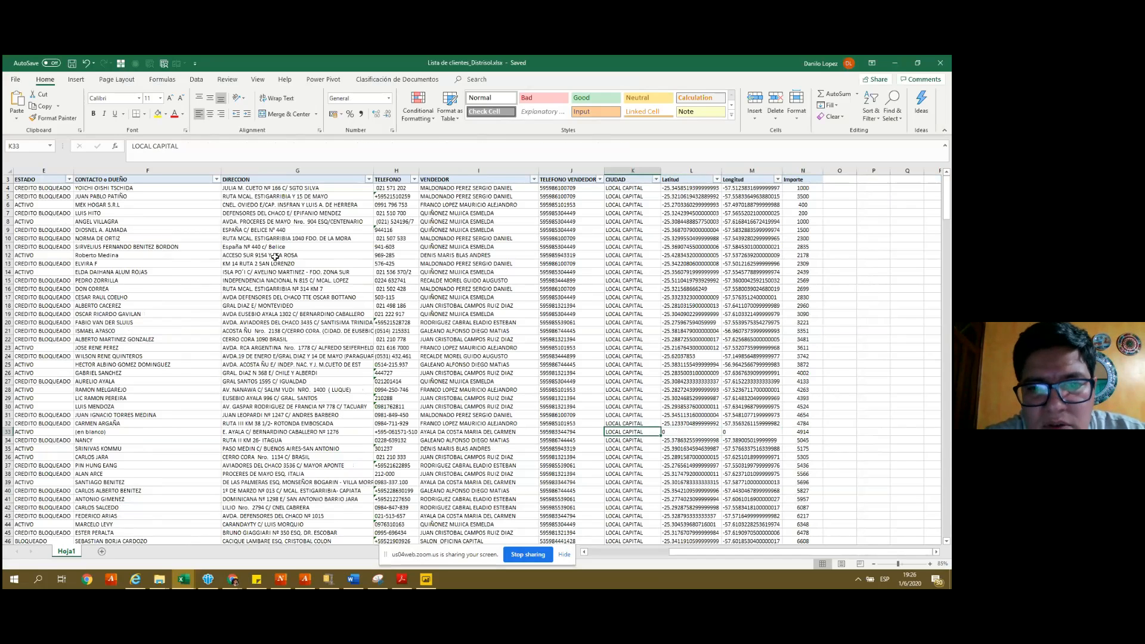
key(alt+Tab)
key(alt+Tab)
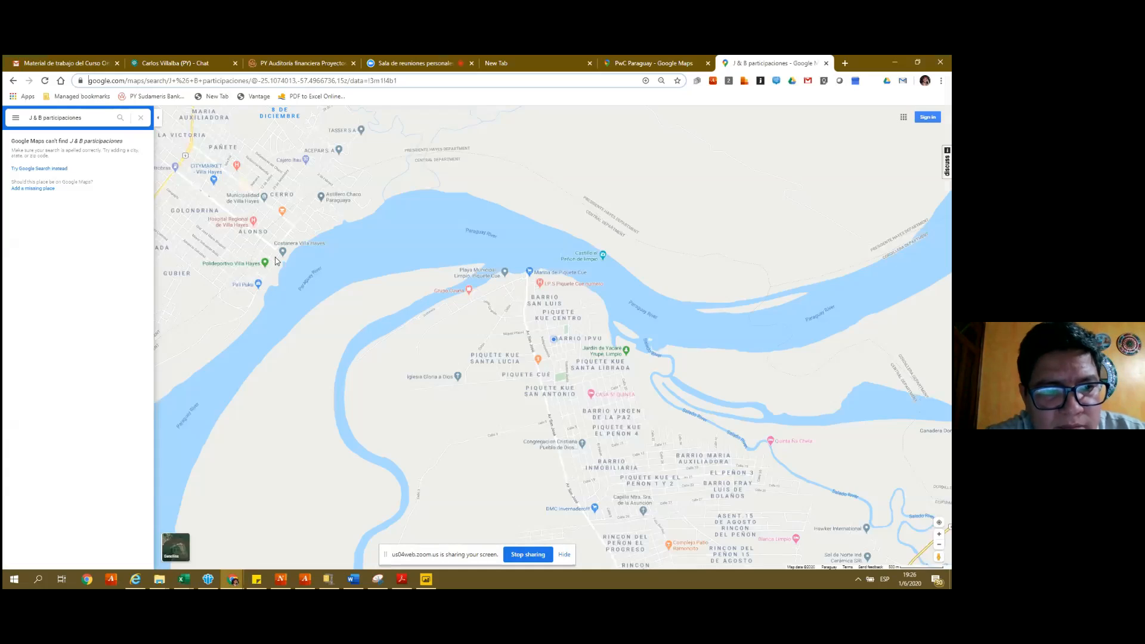
- Search Google Maps for 'banco itau central' and open the Luque branch on Avenida General Aquino
click(89, 118)
drag(33, 117, 99, 121)
key(ctrl+a)
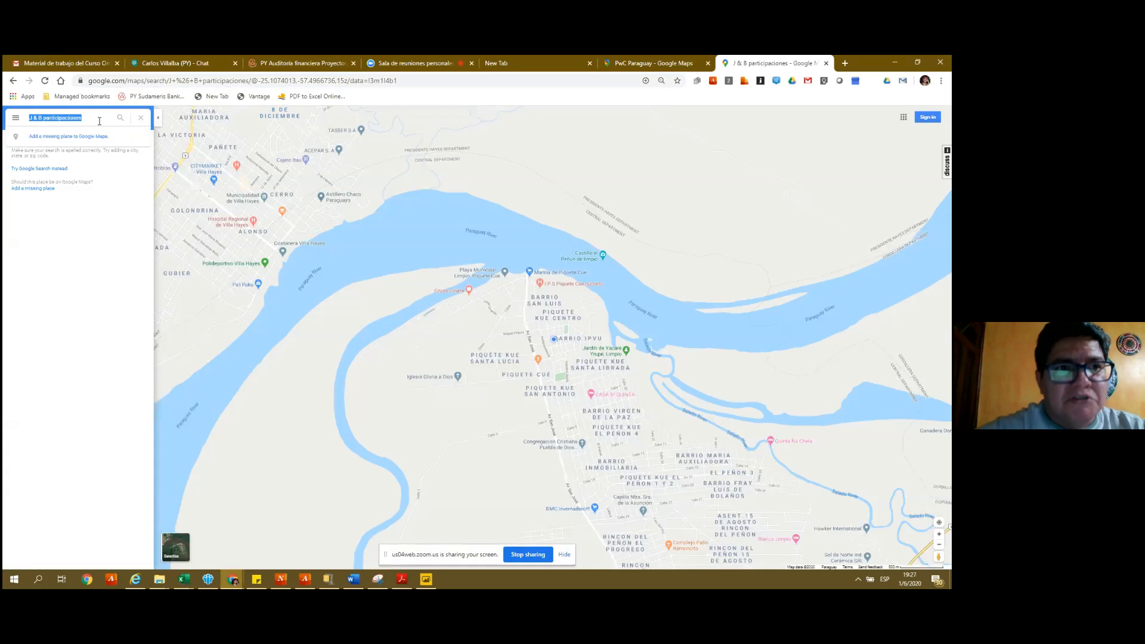
text(Banco)
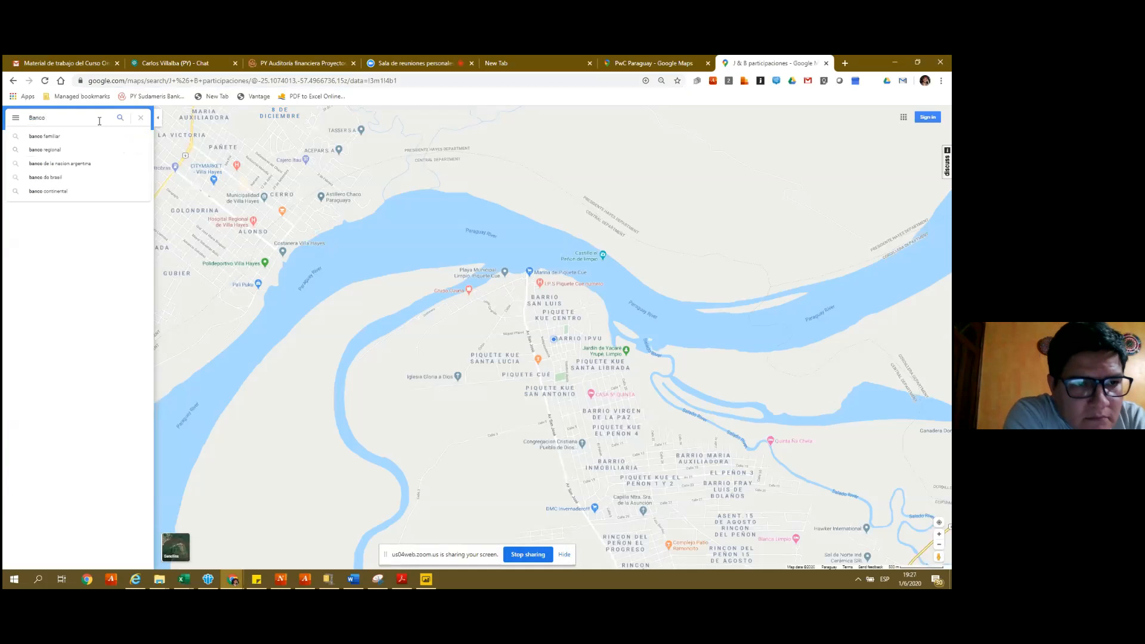
key(BackSpace)
key(BackSpace)
text(itau)
key(Down)
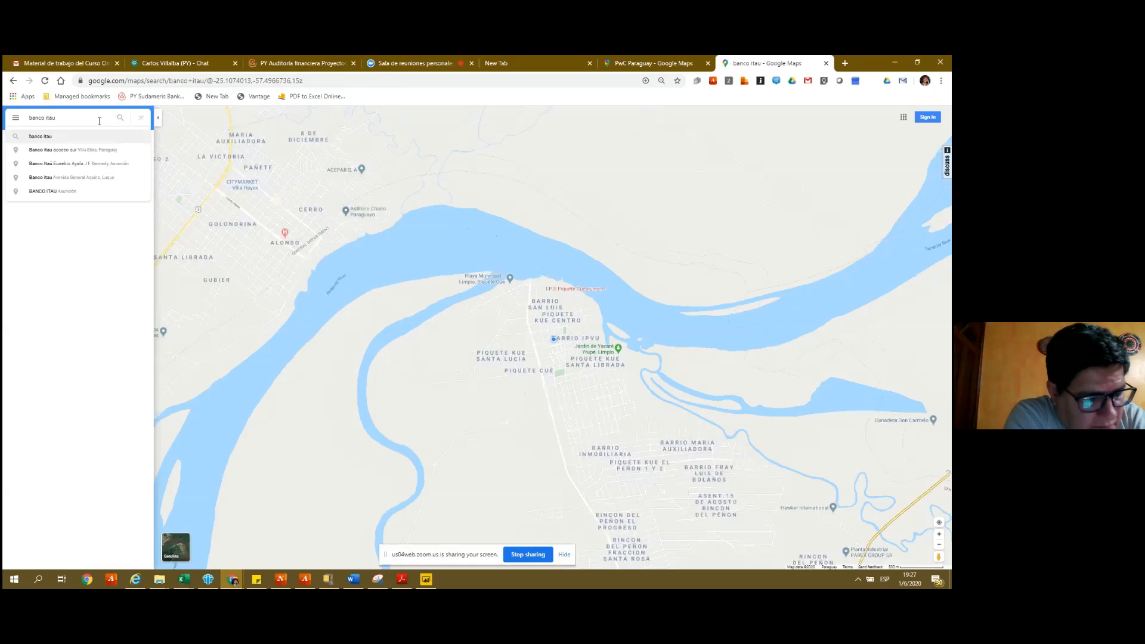
text(central)
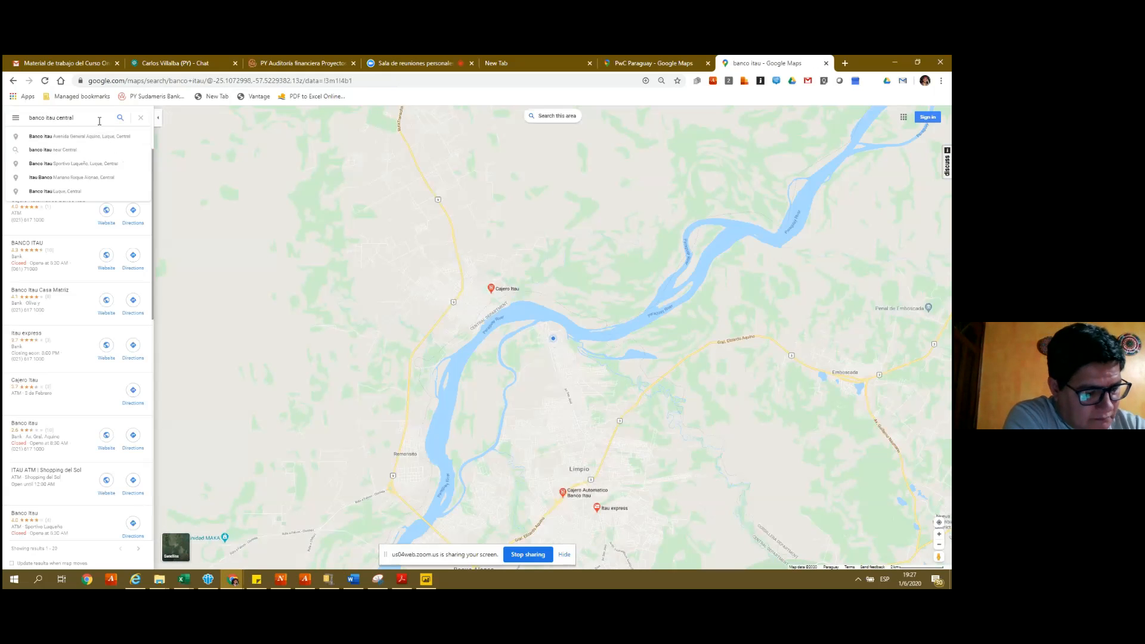
key(Down)
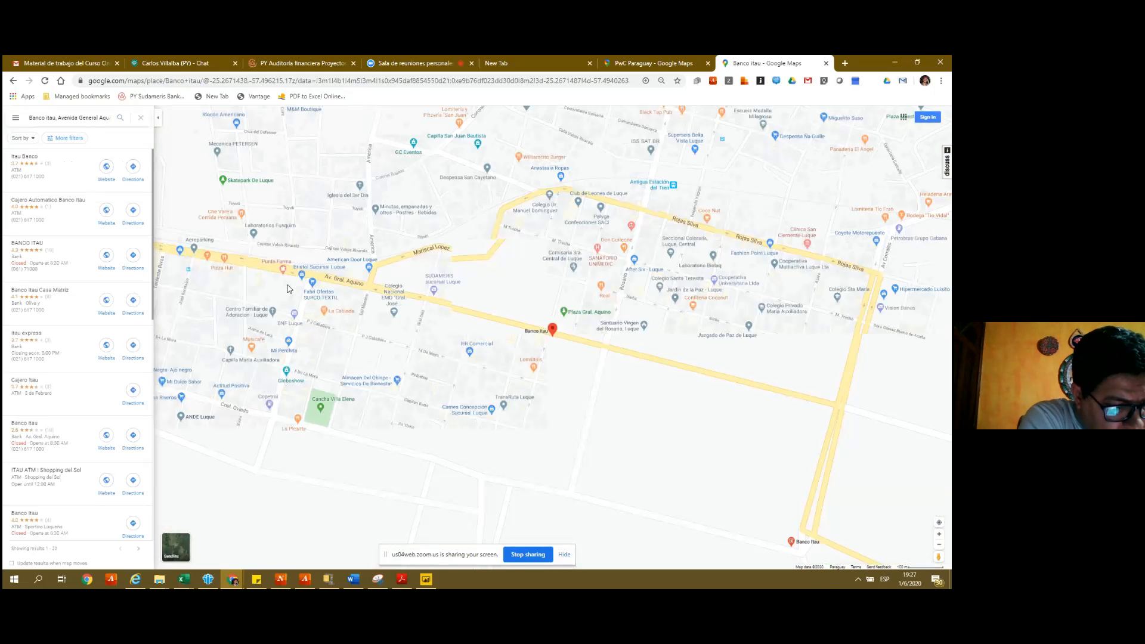
key(alt+Tab)
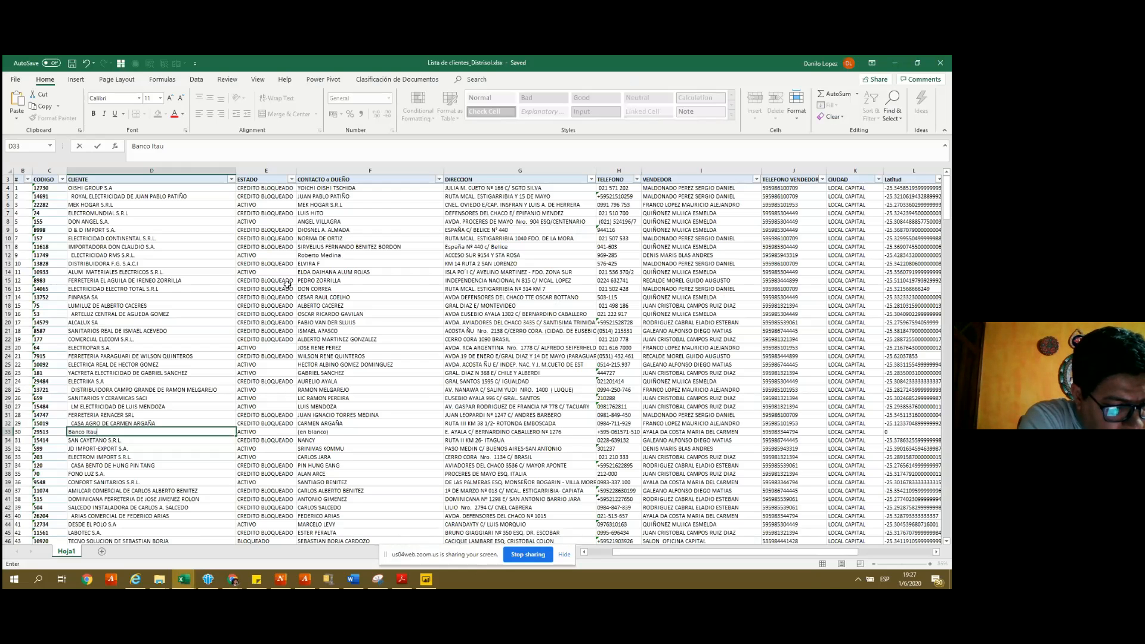
- Confirm Banco Itau as row 33's client, then copy the Maps URL coordinates into L33
key(Right)
key(Right)
key(Right)
key(Right)
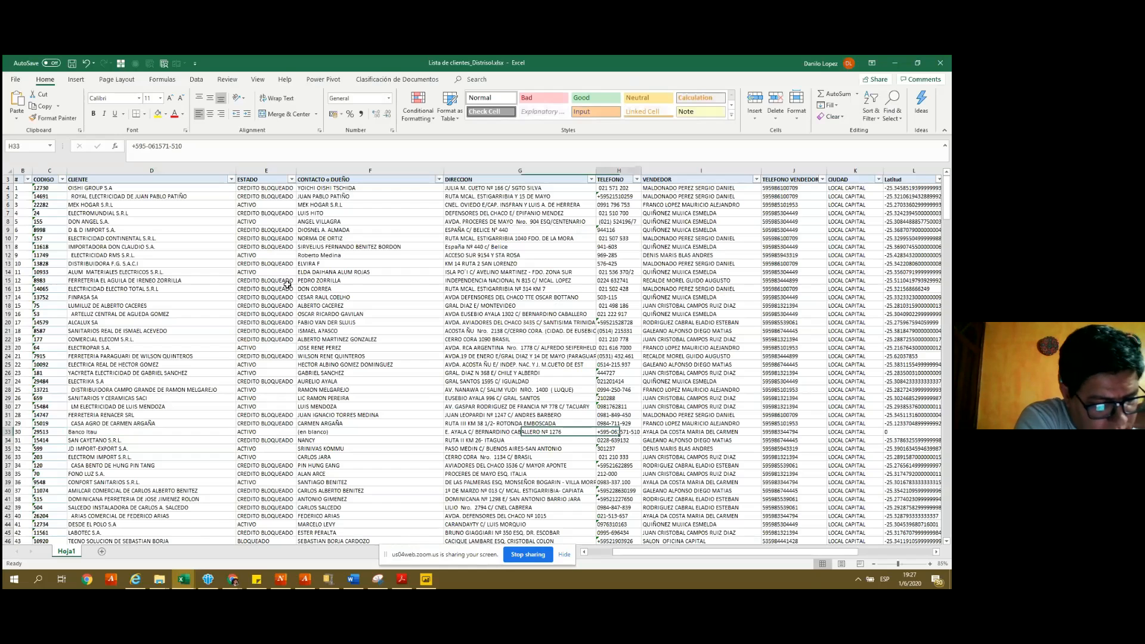
key(Right)
key(Right)
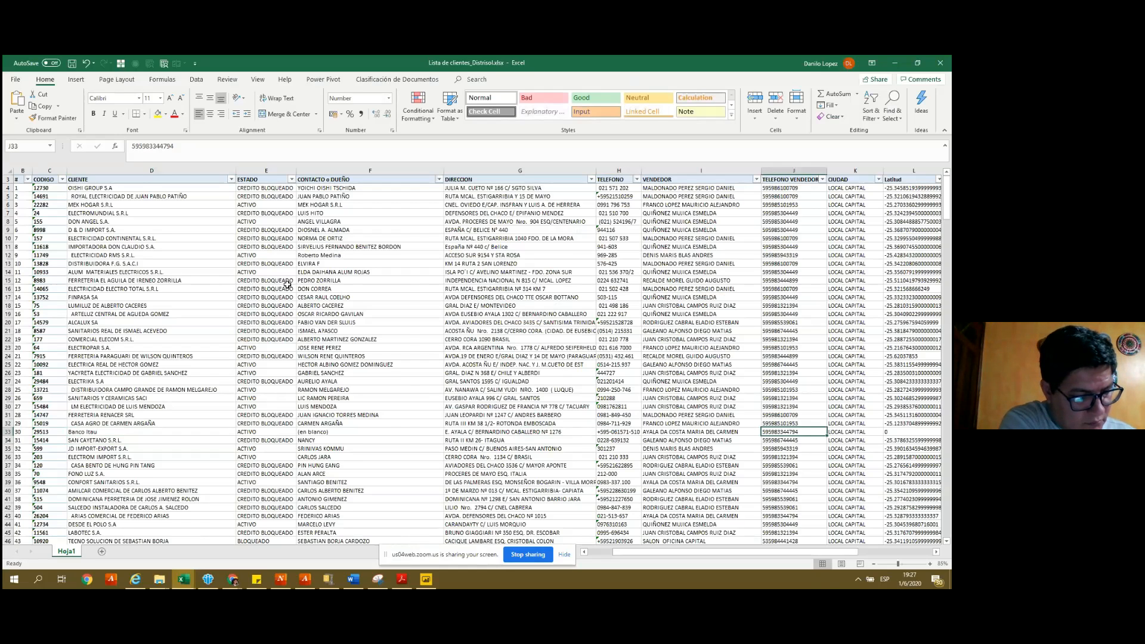
key(alt+Tab)
drag(287, 81, 248, 82)
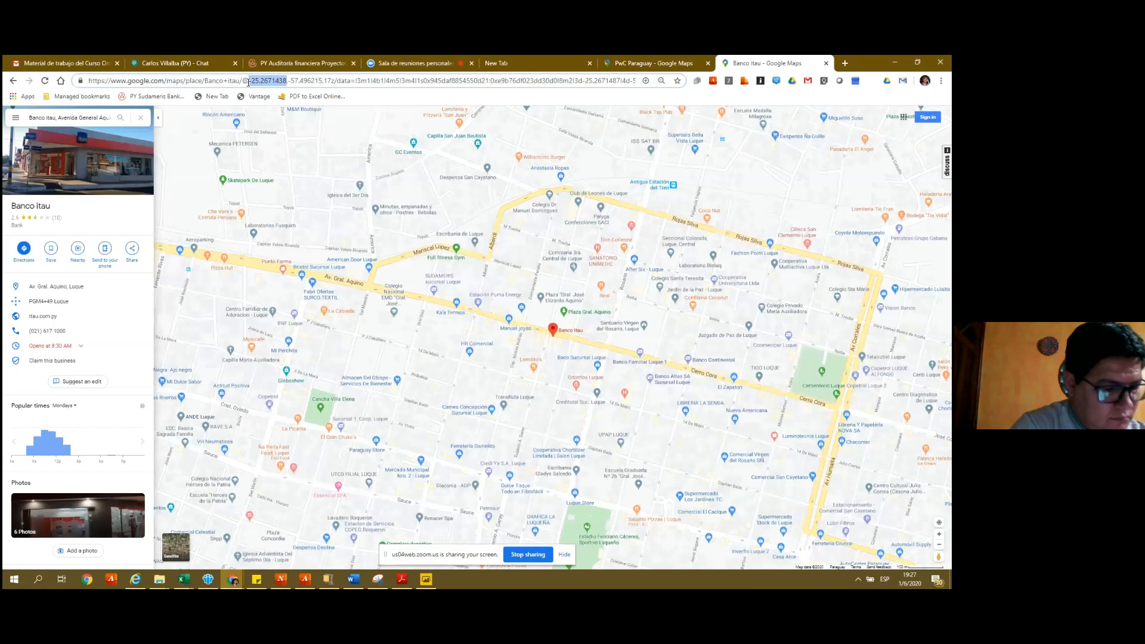
click(289, 82)
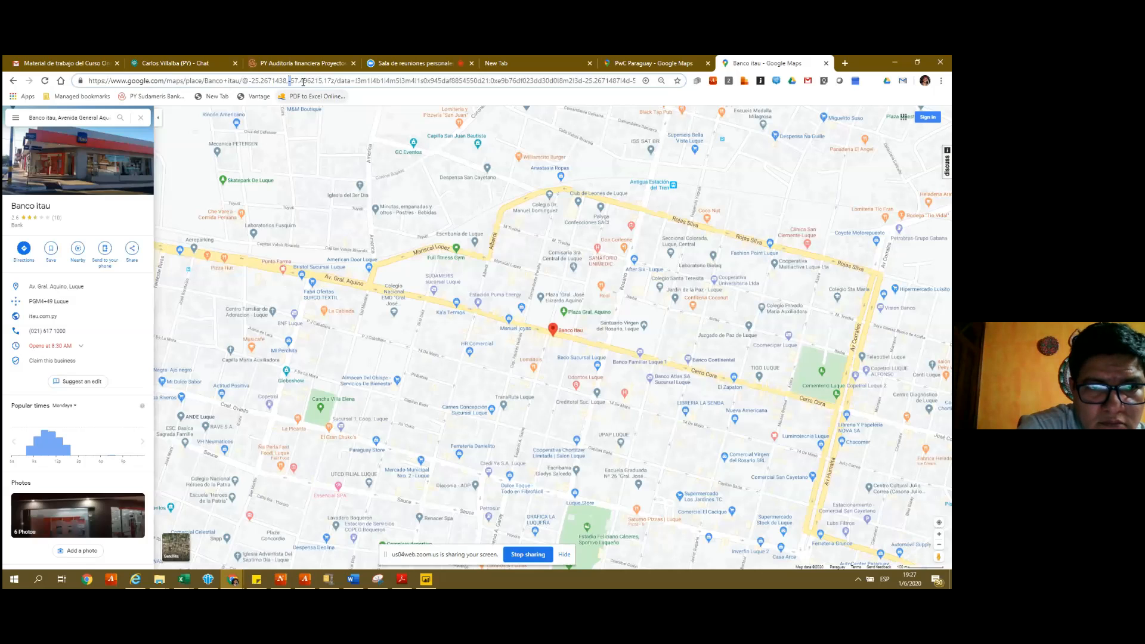
key(shift+Right)
key(shift+Right)
key(shift+Right)
key(shift+Right)
key(shift+Right)
key(shift+Right)
key(shift+Right)
key(shift+Right)
key(shift+Right)
key(shift+Right)
key(shift+Right)
key(shift+Right)
key(shift+Right)
key(shift+Right)
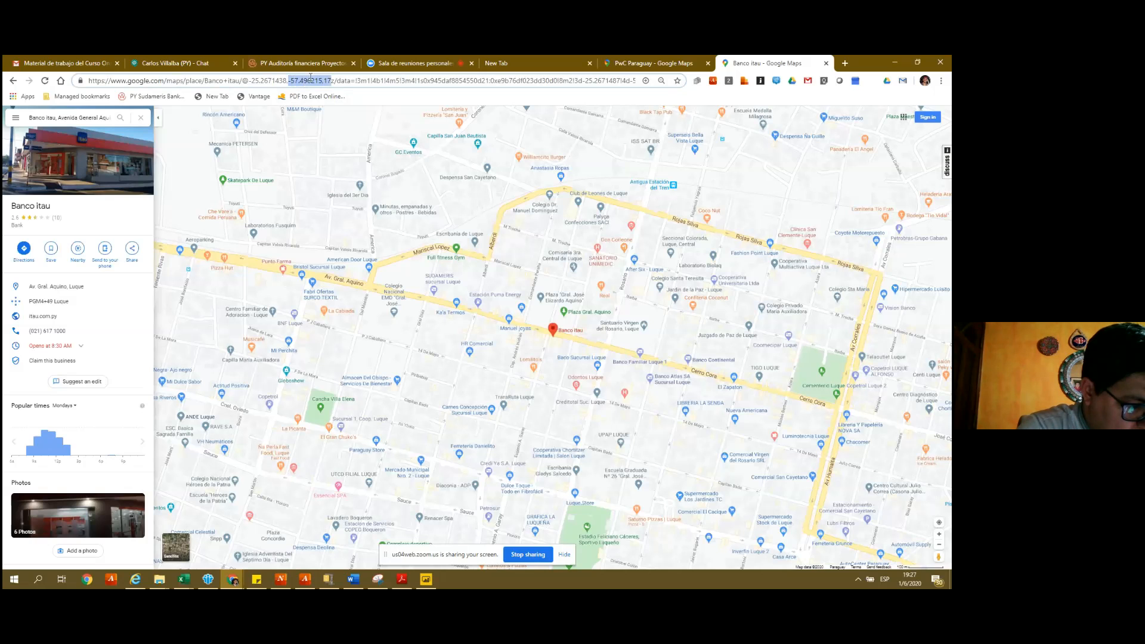
key(alt+Tab)
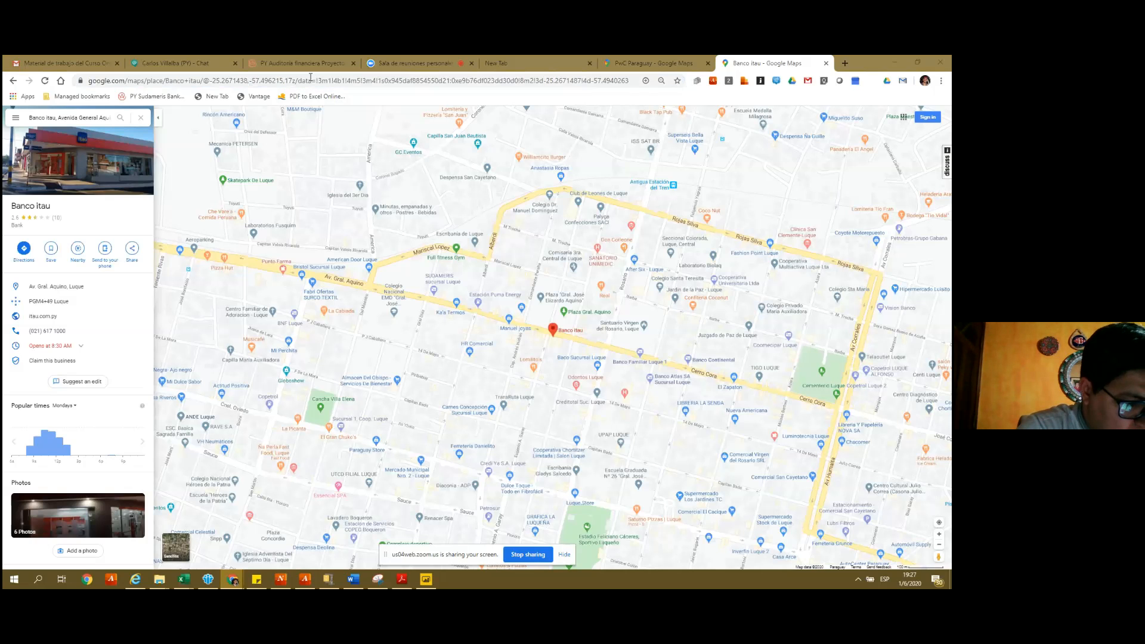
text(-252671438)
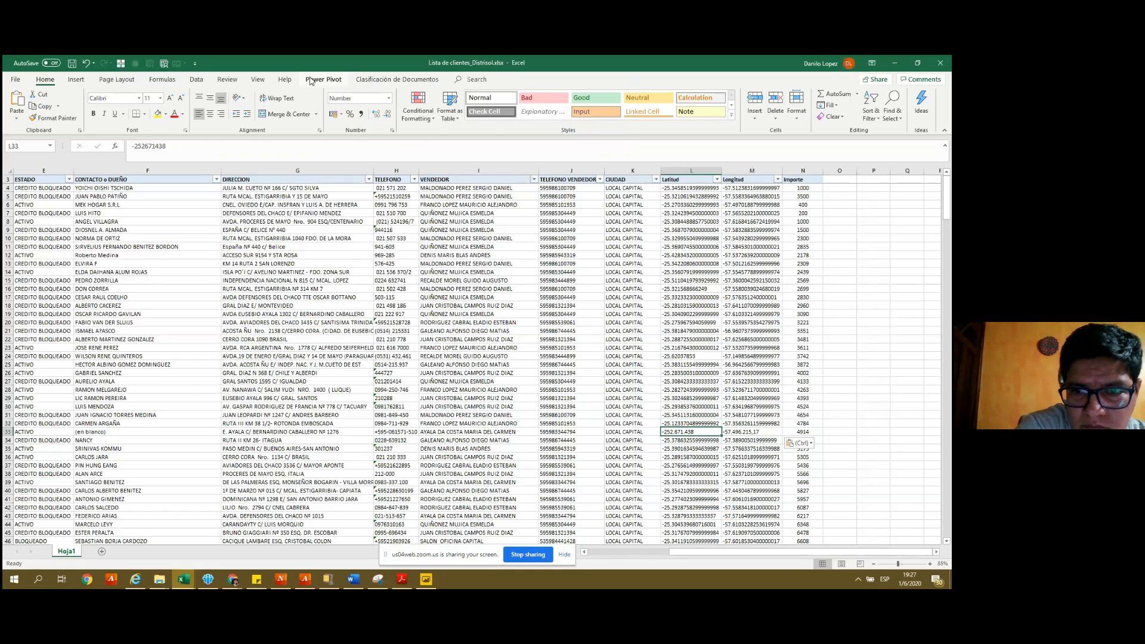
- Give row 33's pasted coordinates the General number format, then copy row 32's formatting onto them
click(348, 99)
text(Gene)
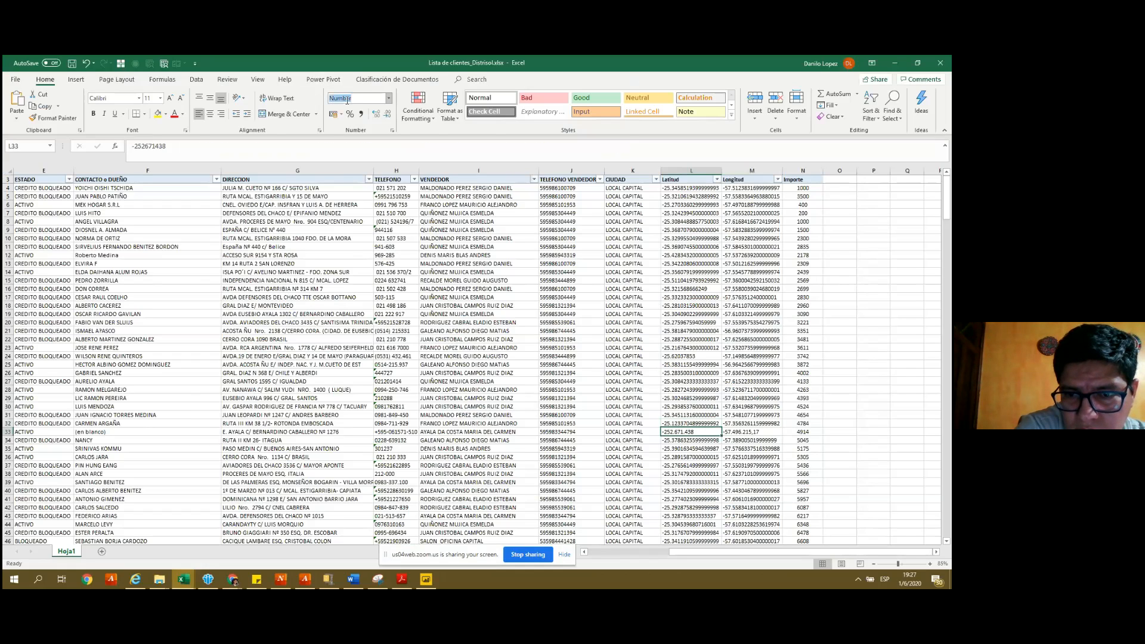
key(Return)
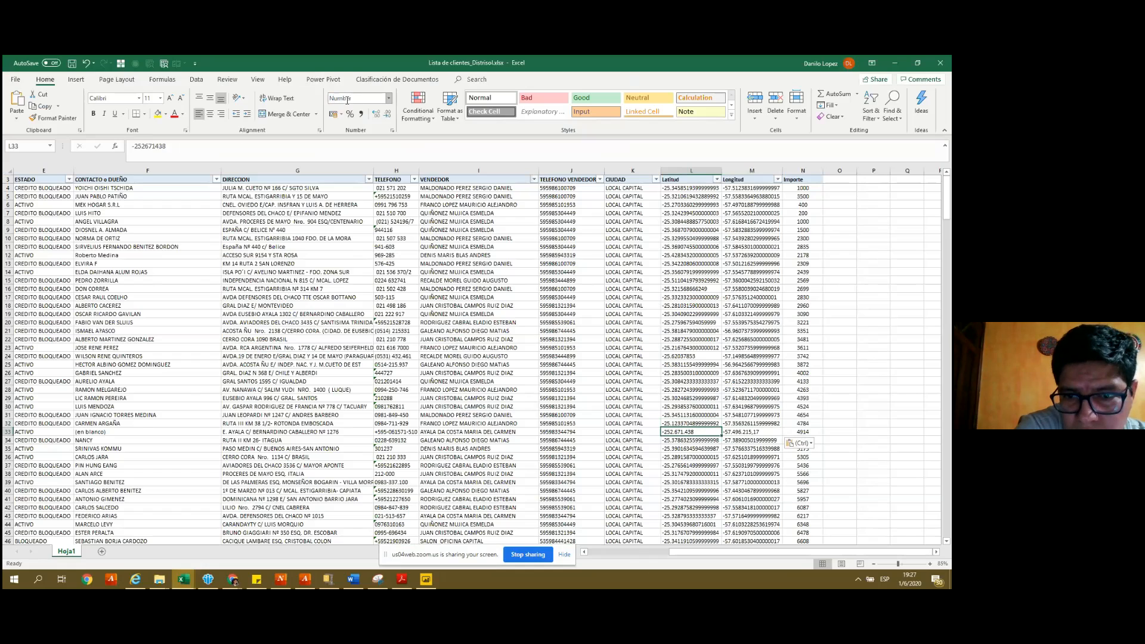
key(Up)
key(shift+Right)
click(43, 119)
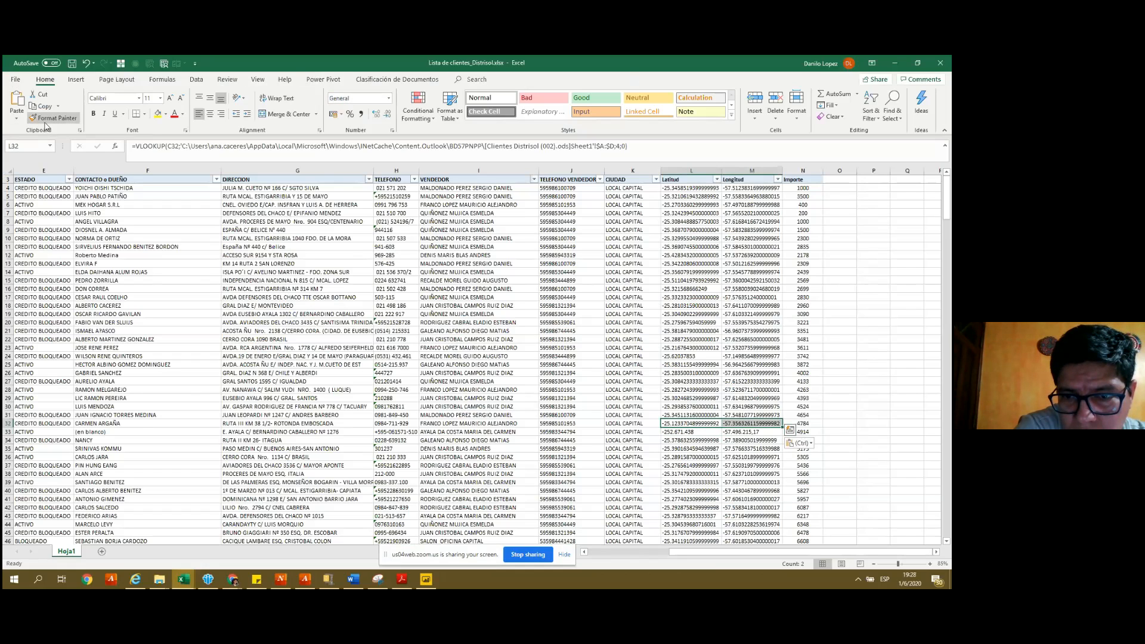
key(Down)
key(Return)
- Insert a decimal point after -25 in row 33's Latitud value
key(shift+Left)
key(F2)
key(Left)
text(.)
key(Return)
key(Up)
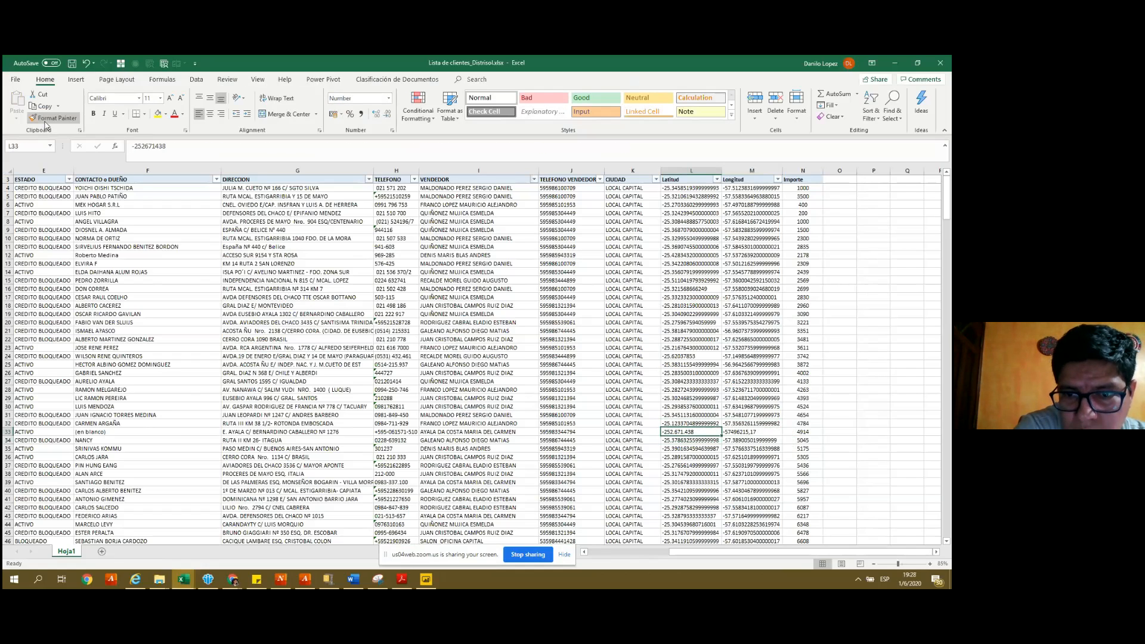
- Format the row 33 Latitud cell as Text and correct it to -25.2671438
click(357, 98)
text(Text)
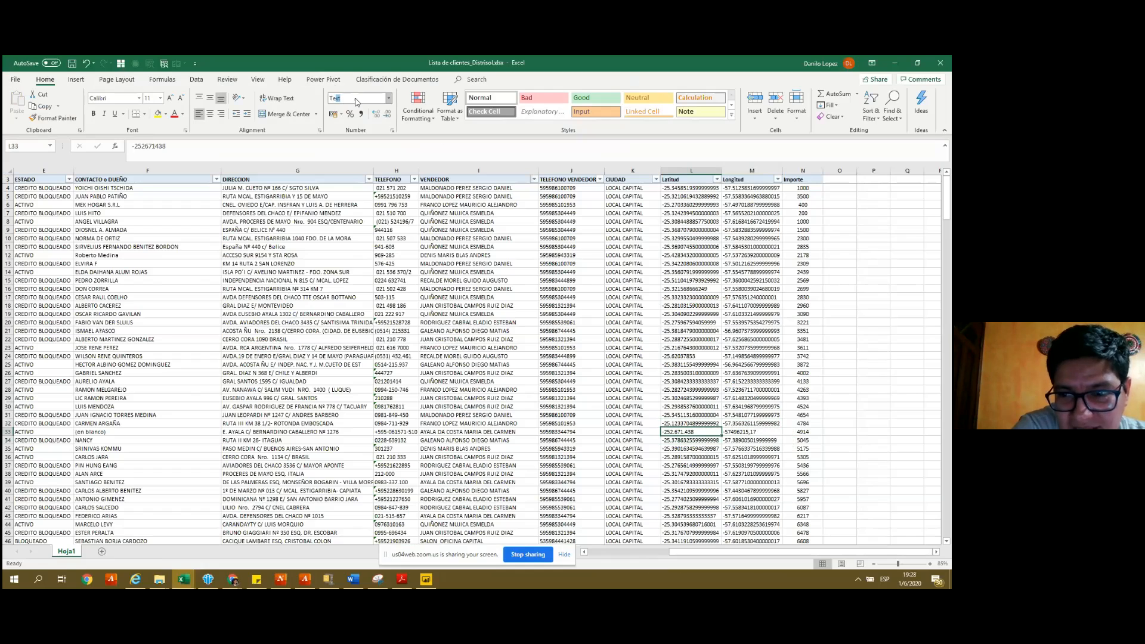
key(Return)
key(F2)
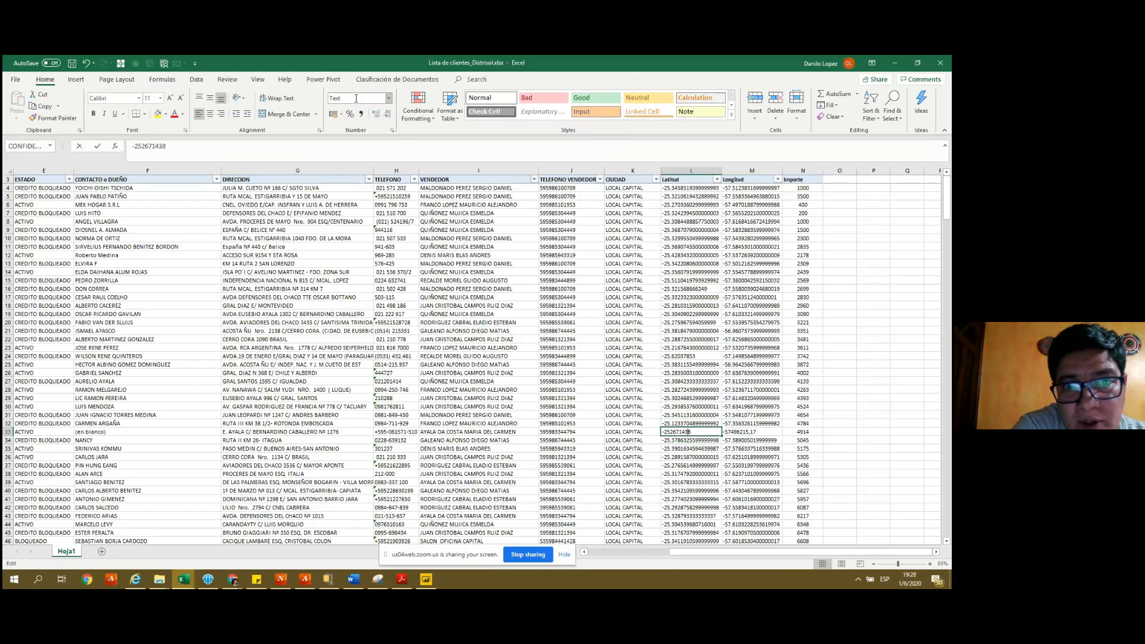
key(Left)
key(Left)
key(Left)
text(.)
key(Tab)
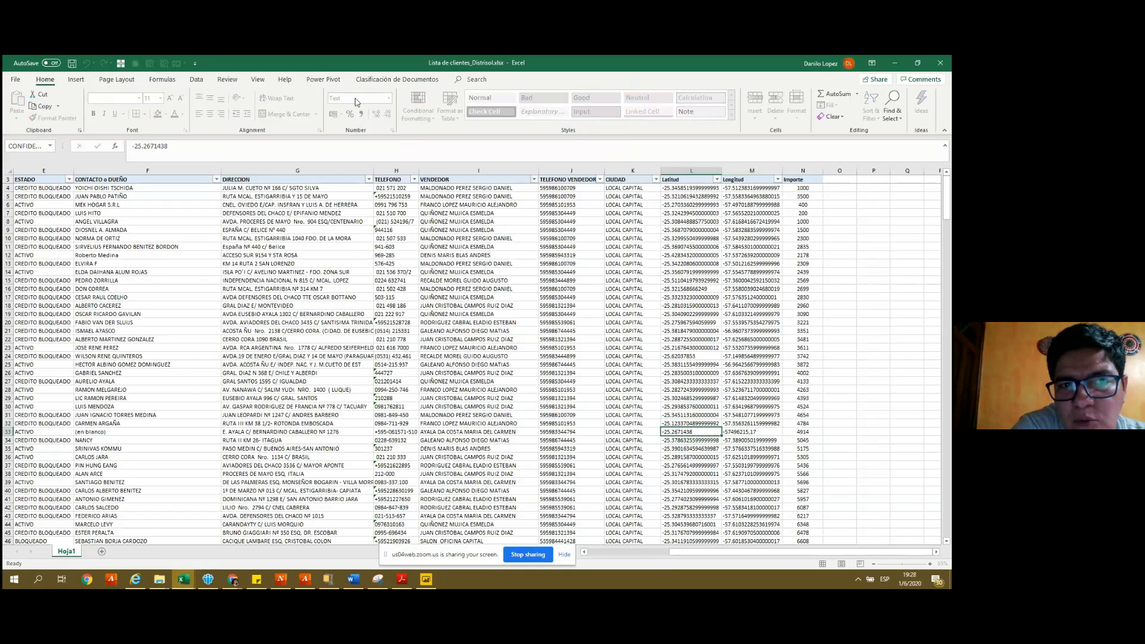
key(Left)
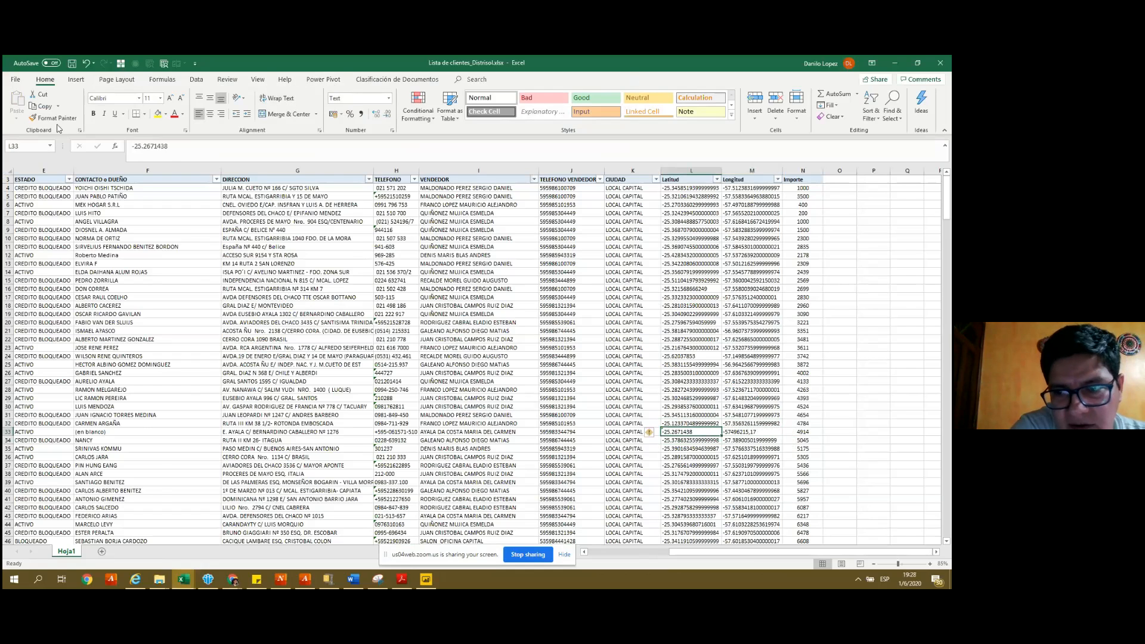
- Copy the Latitud formatting to M33, correct the longitude to -57.496215,17, and save the workbook
click(58, 122)
click(753, 434)
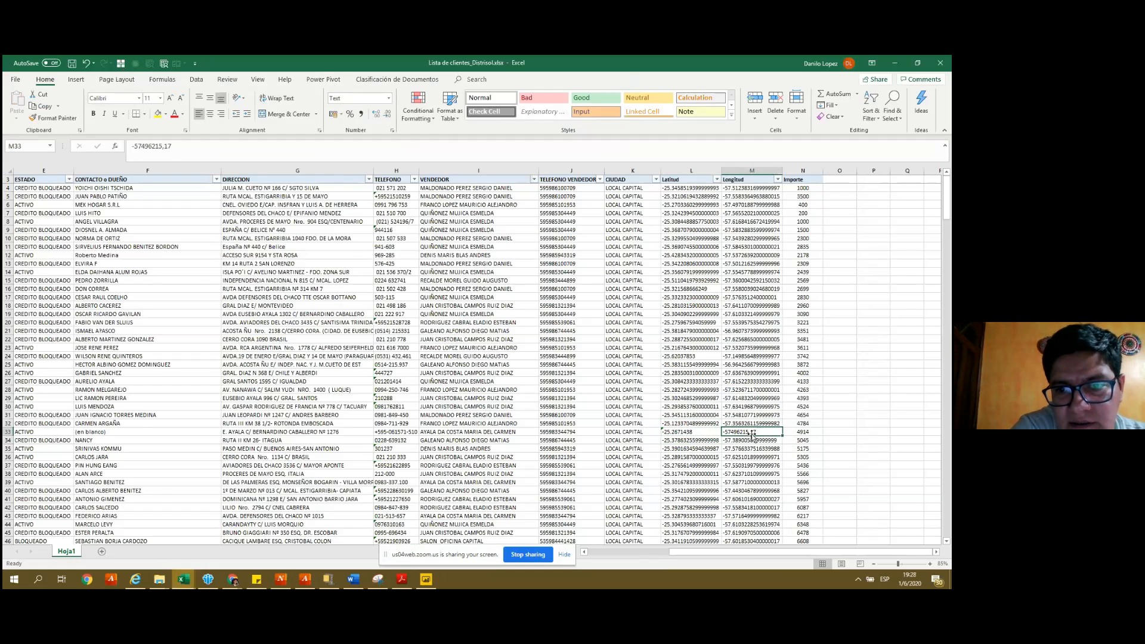
double_click(753, 434)
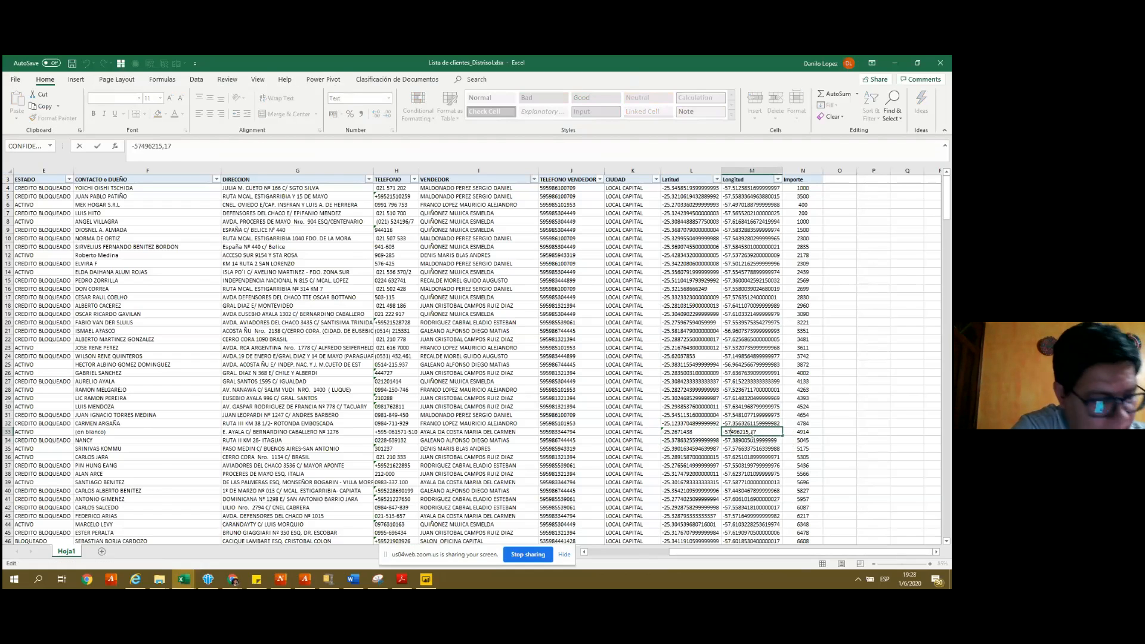
text(.)
key(ctrl+s)
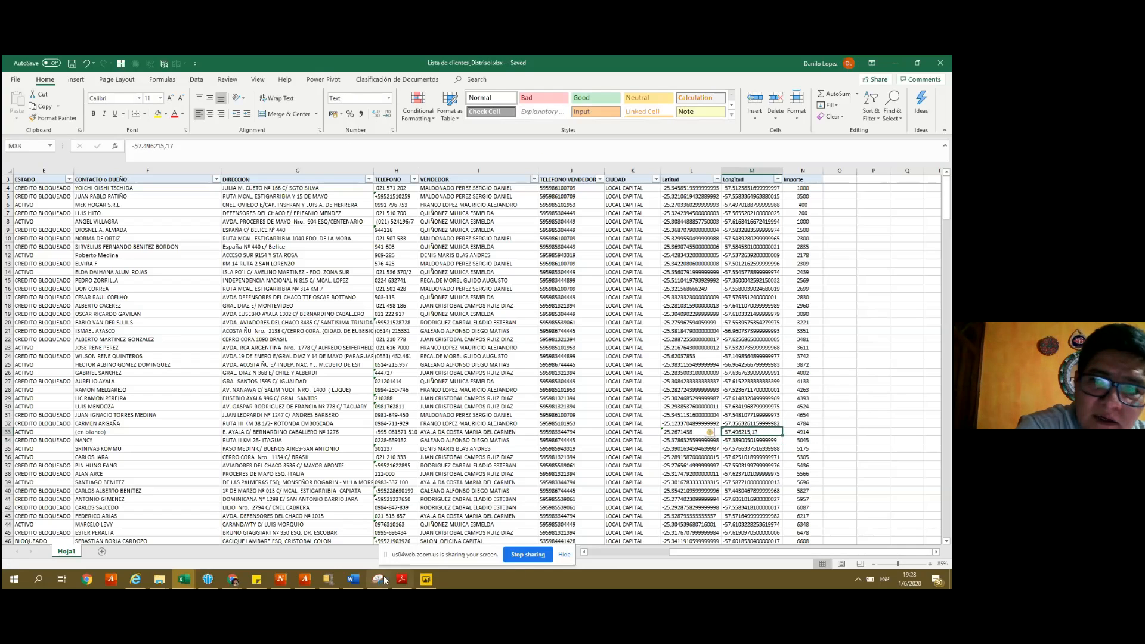
click(427, 579)
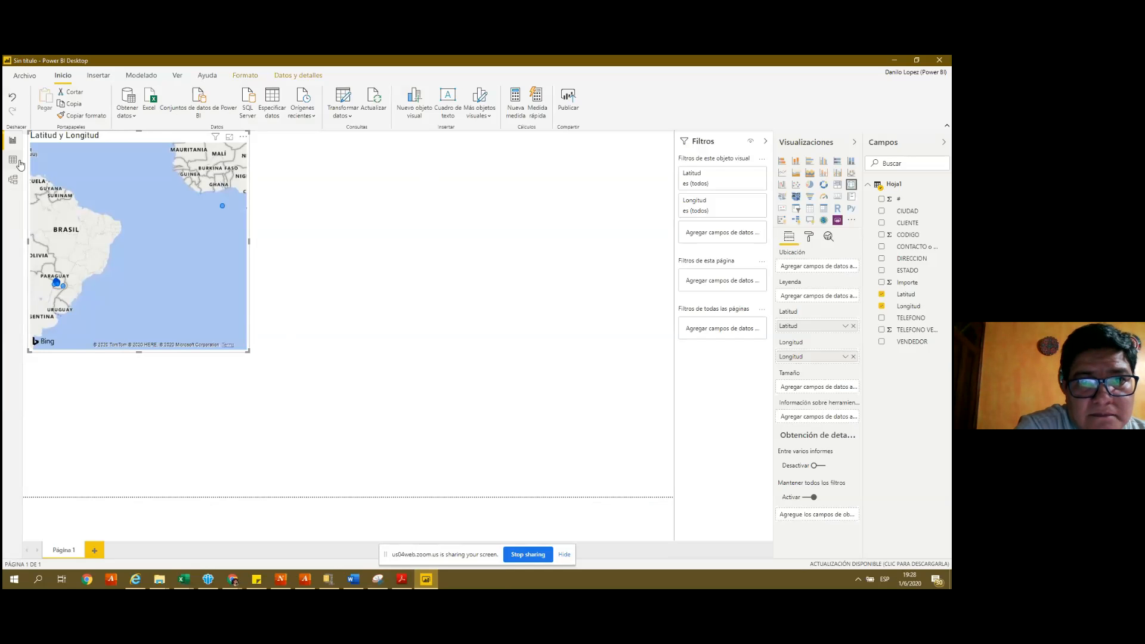
- Inspect the Hoja1 table in Data view, then refresh the report so the map reloads 351 rows
click(13, 160)
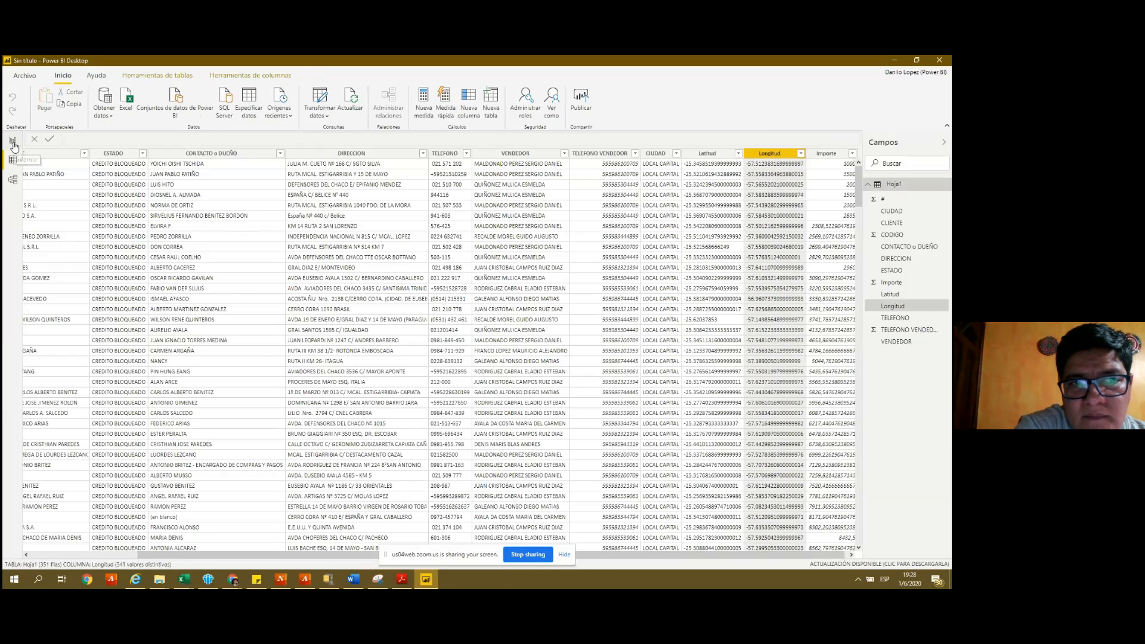
click(14, 142)
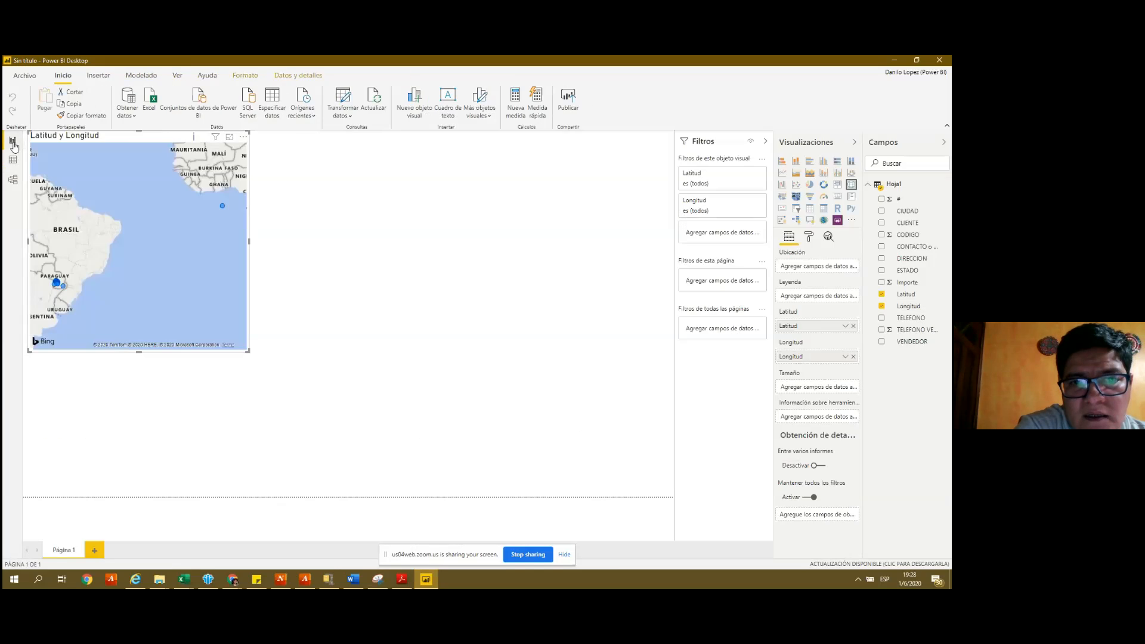
click(374, 99)
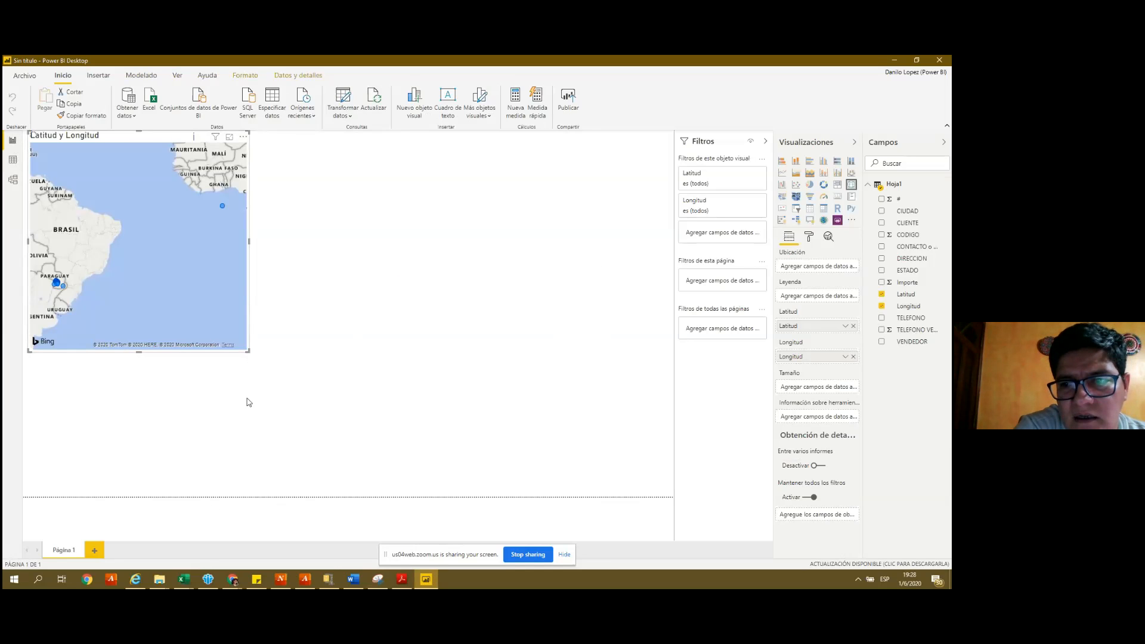
click(184, 579)
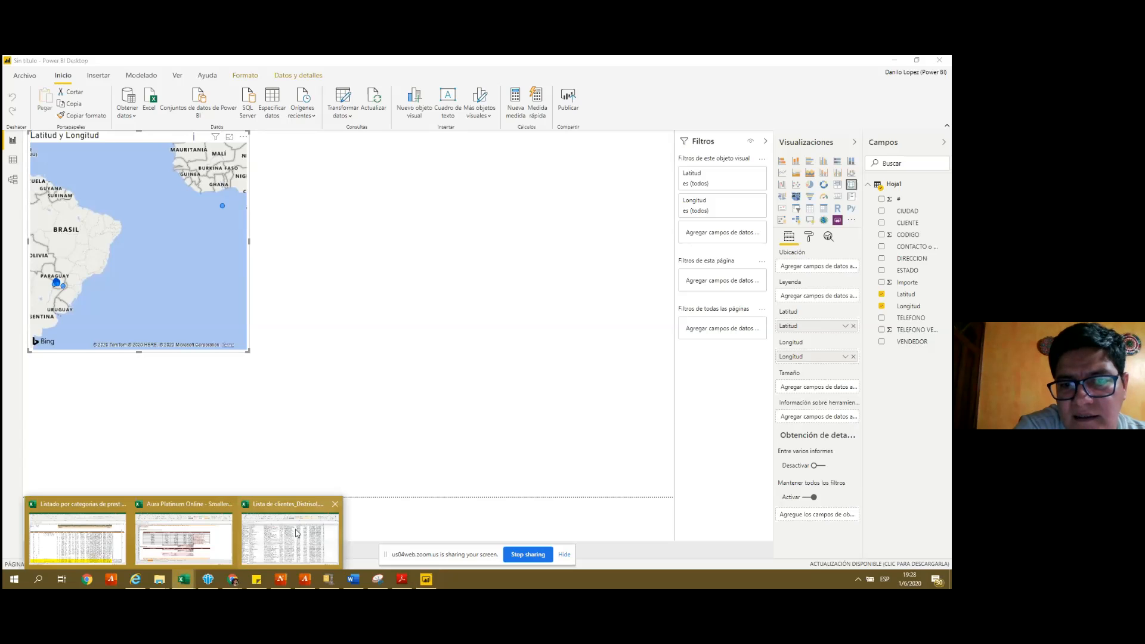
- Review the last rows of the client list down to row 338 in Excel
click(296, 533)
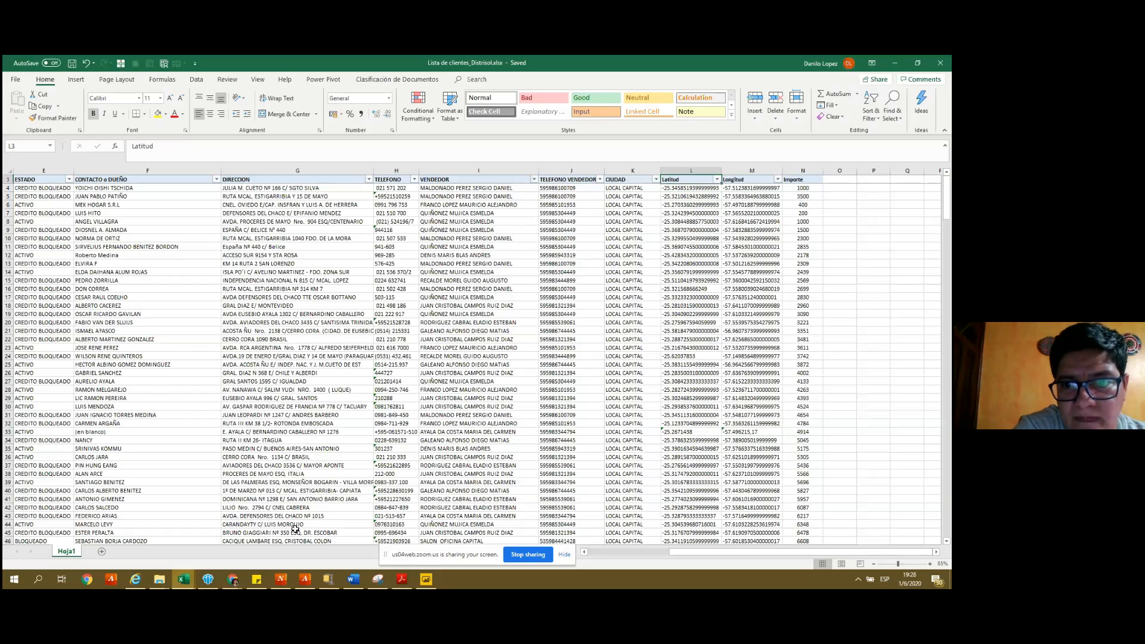
key(ctrl+Down)
key(Down)
key(Down)
key(Up)
key(Up)
key(Up)
key(Up)
key(shift+space)
key(Up)
key(Up)
key(Up)
key(Up)
key(Up)
key(Up)
key(Up)
key(Up)
key(Up)
key(Up)
key(Up)
key(Up)
key(Up)
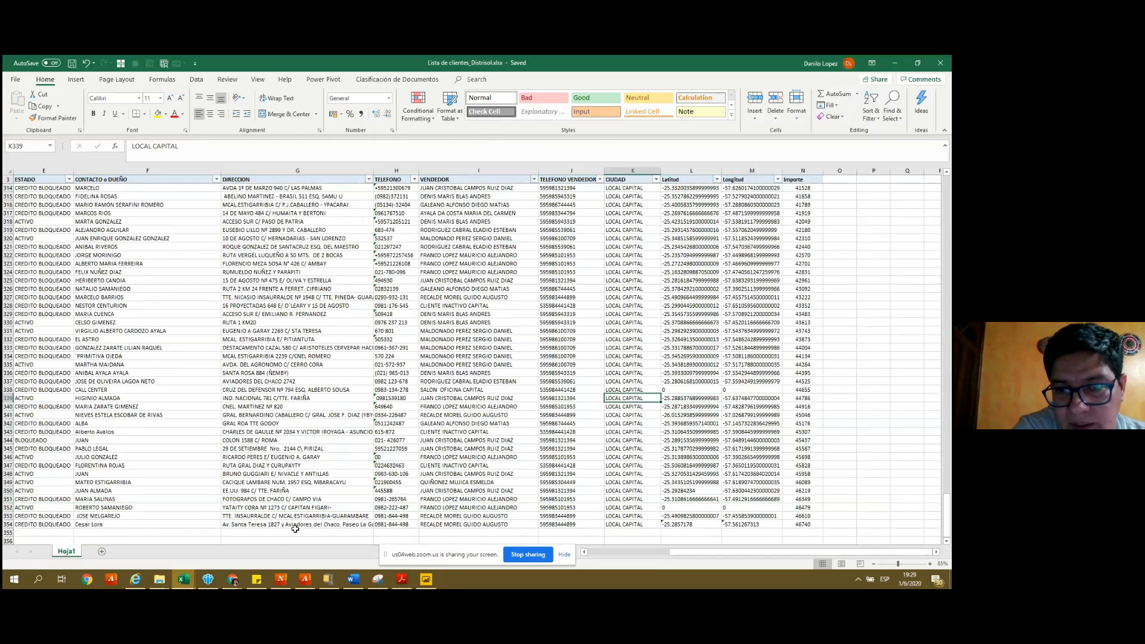
key(Up)
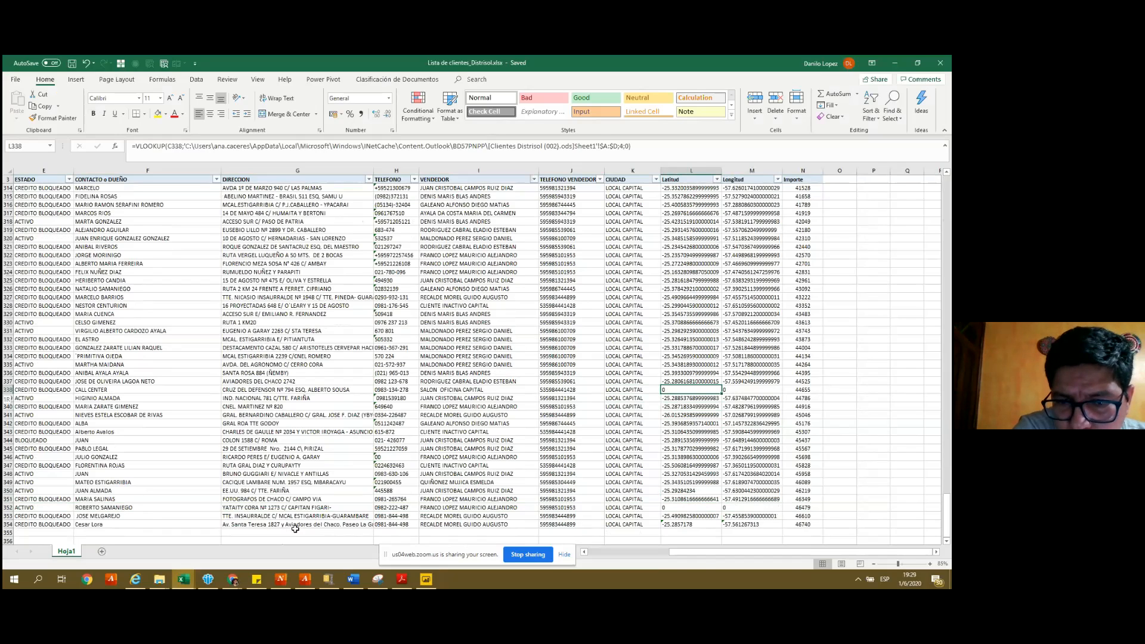
key(shift+space)
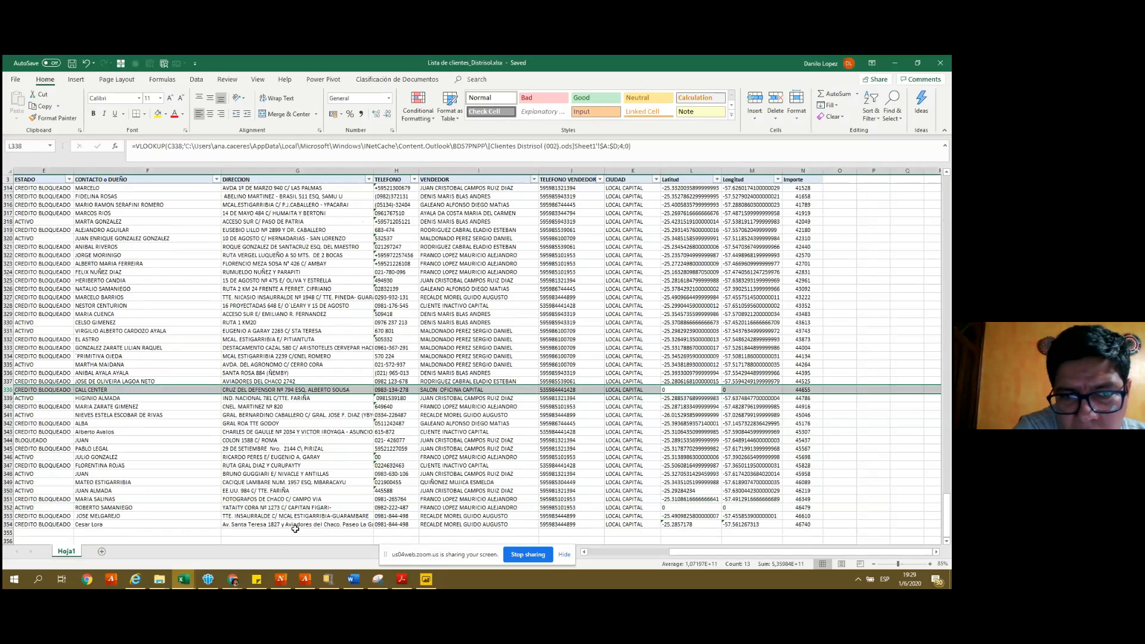
key(ctrl+Up)
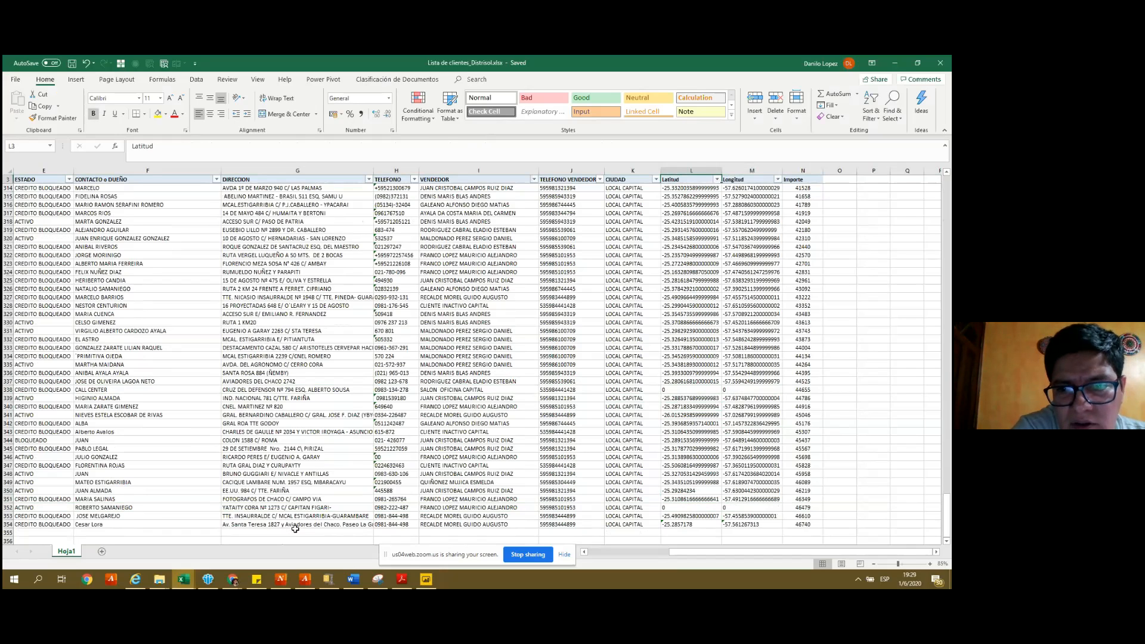
- Filter Latitud to 0 and delete the 11 zero-coordinate client rows
key(alt+Down)
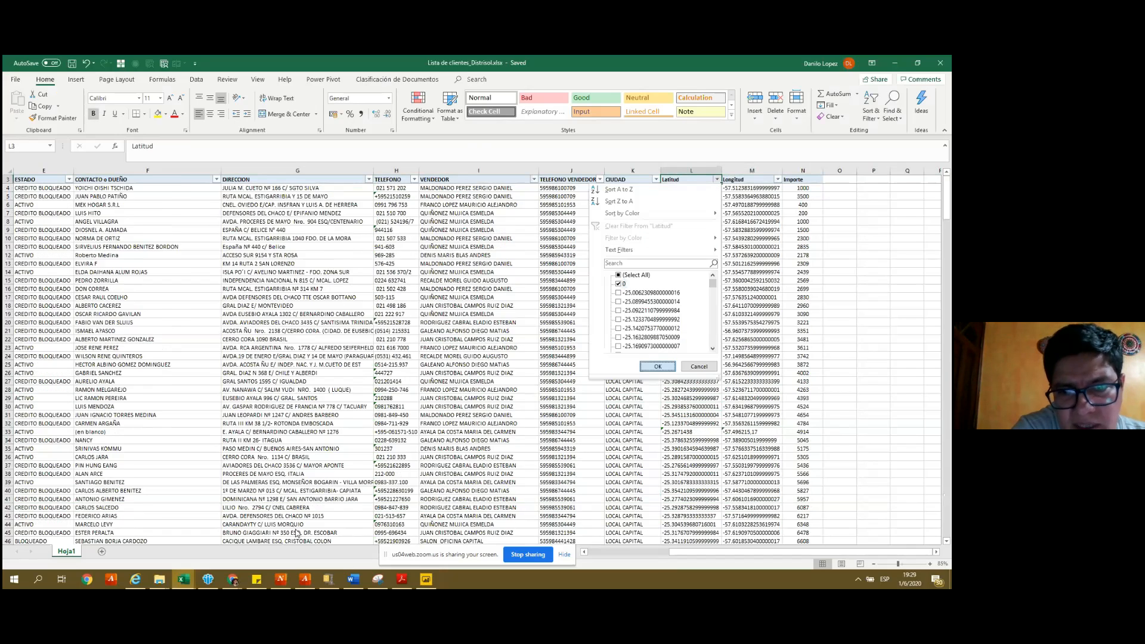
key(Return)
key(shift+space)
key(shift+Down)
key(shift+Down)
key(shift+Down)
key(shift+Down)
key(shift+Down)
key(shift+Down)
key(shift+Down)
key(shift+Down)
key(shift+Down)
key(shift+Down)
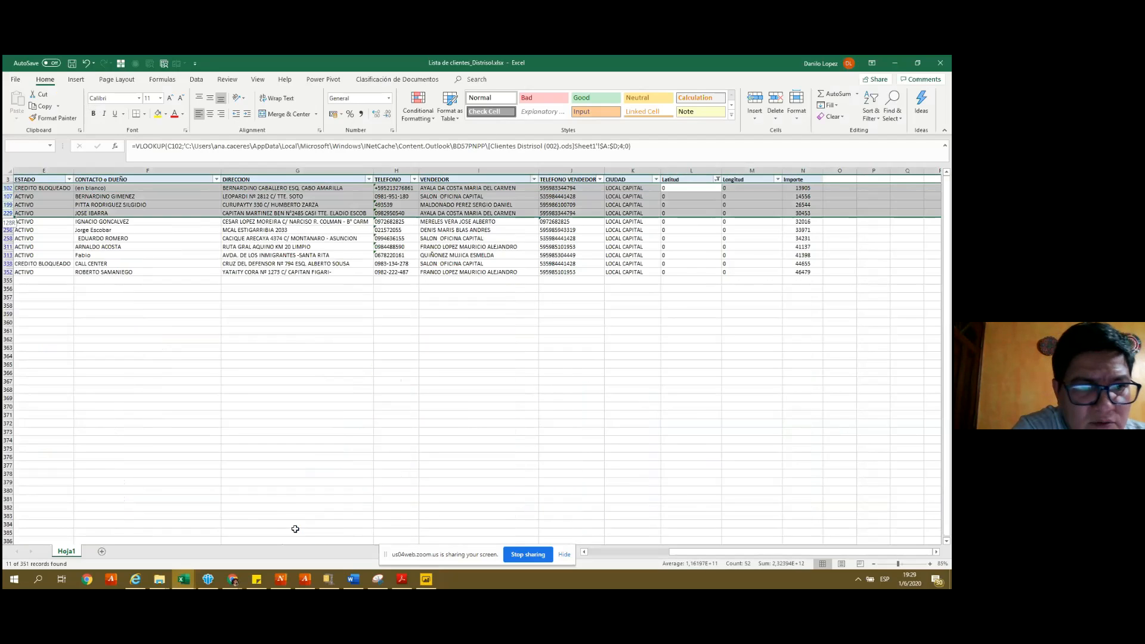
key(ctrl+minus)
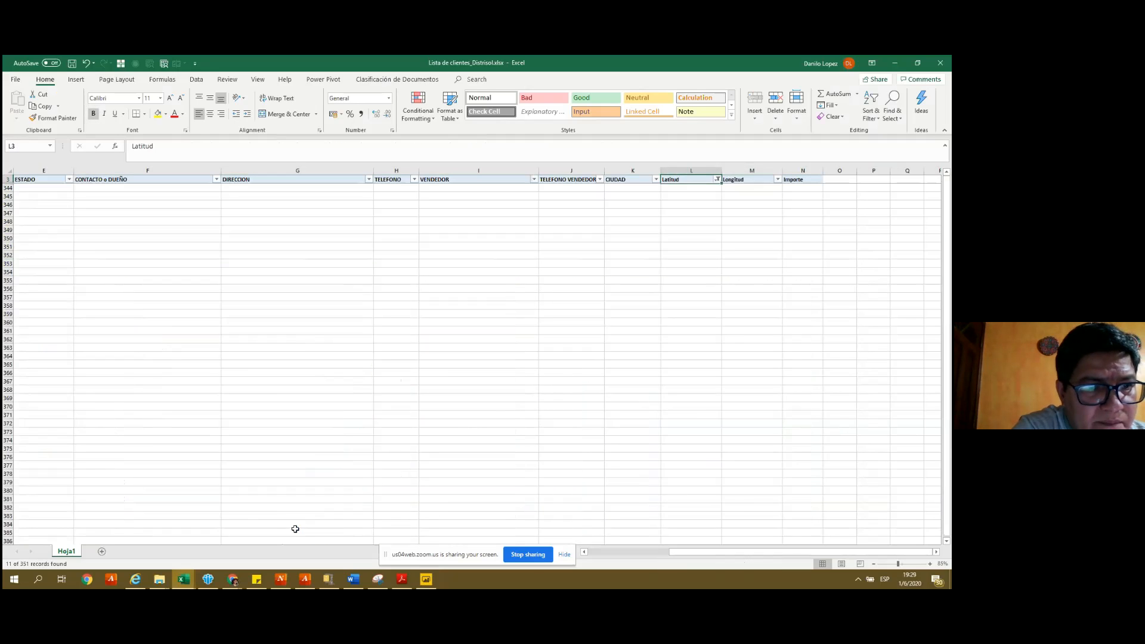
- Clear the Latitud filter, save the workbook, and refresh the Power BI report
key(alt+Down)
key(Down)
key(Down)
key(Down)
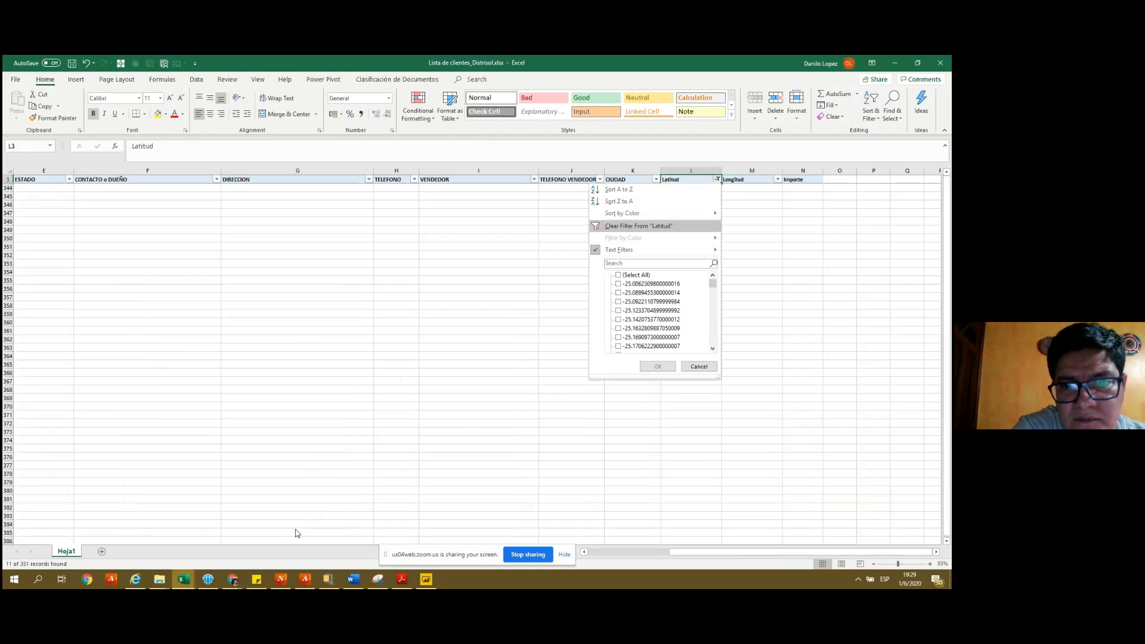
key(Return)
key(Down)
key(ctrl+s)
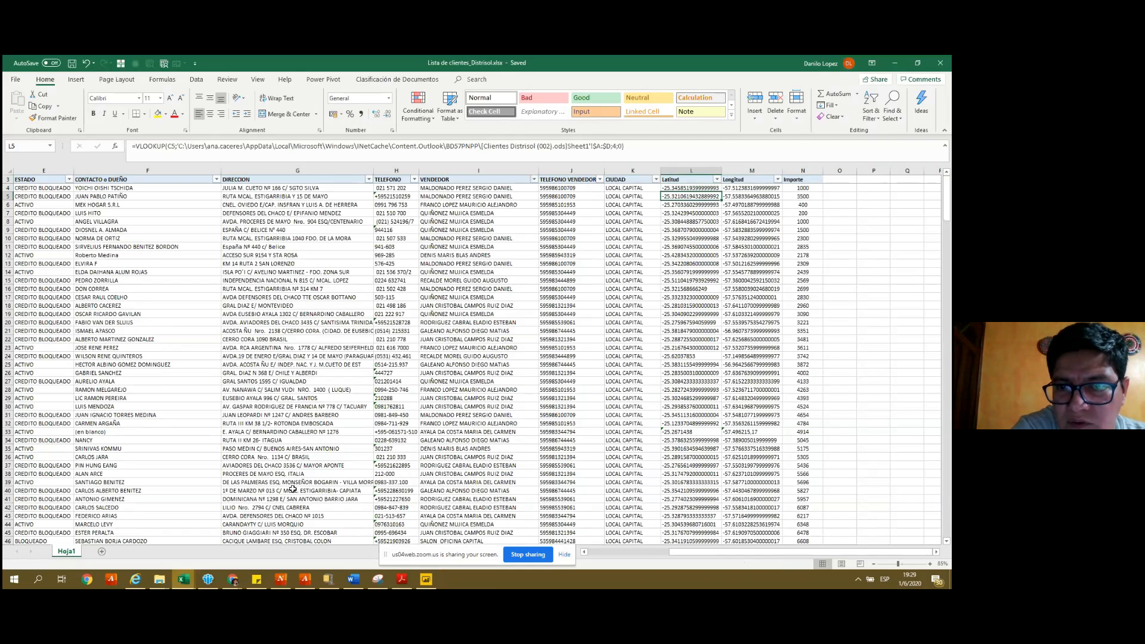
key(alt+Tab)
click(380, 109)
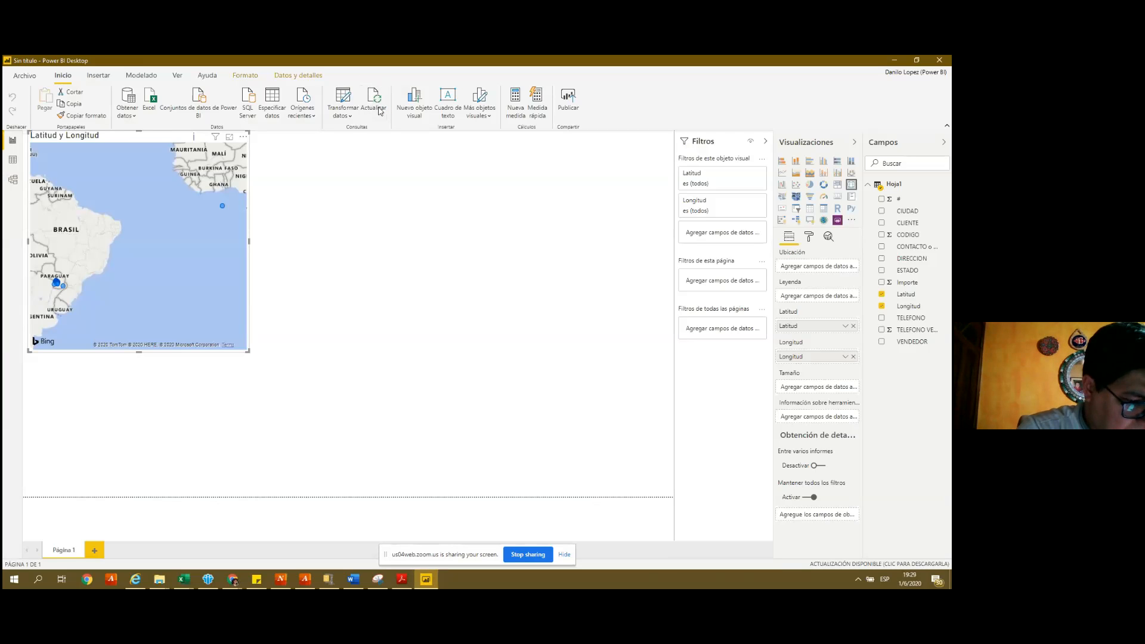
- Refresh the Latitud y Longitud map and zoom in on the points around Asunción
click(379, 111)
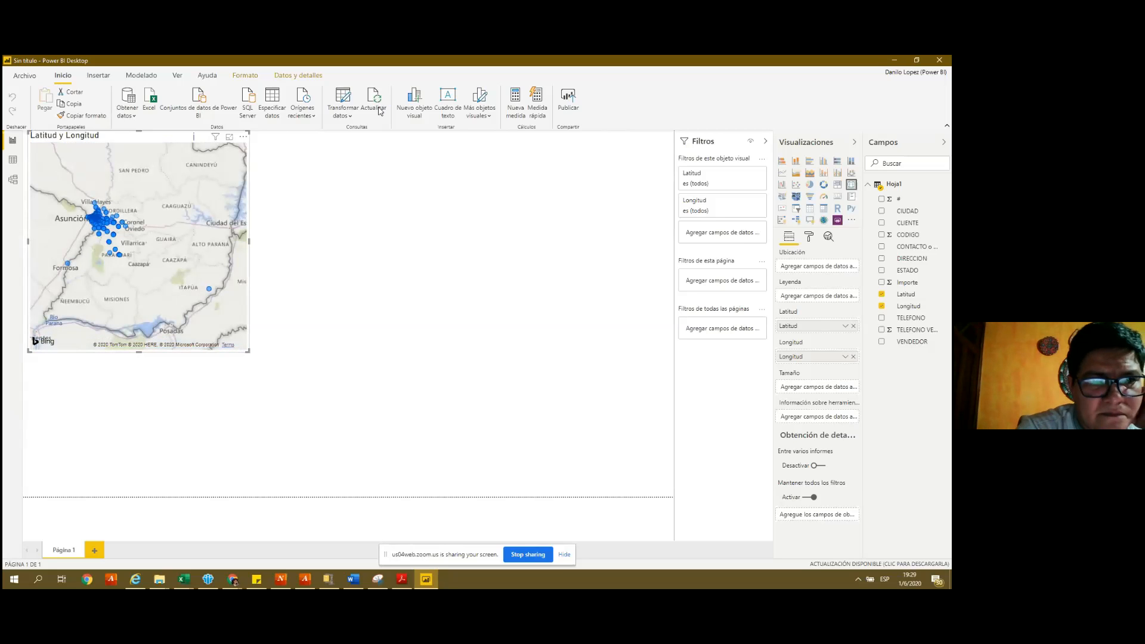
scroll(182, 206, down, 3)
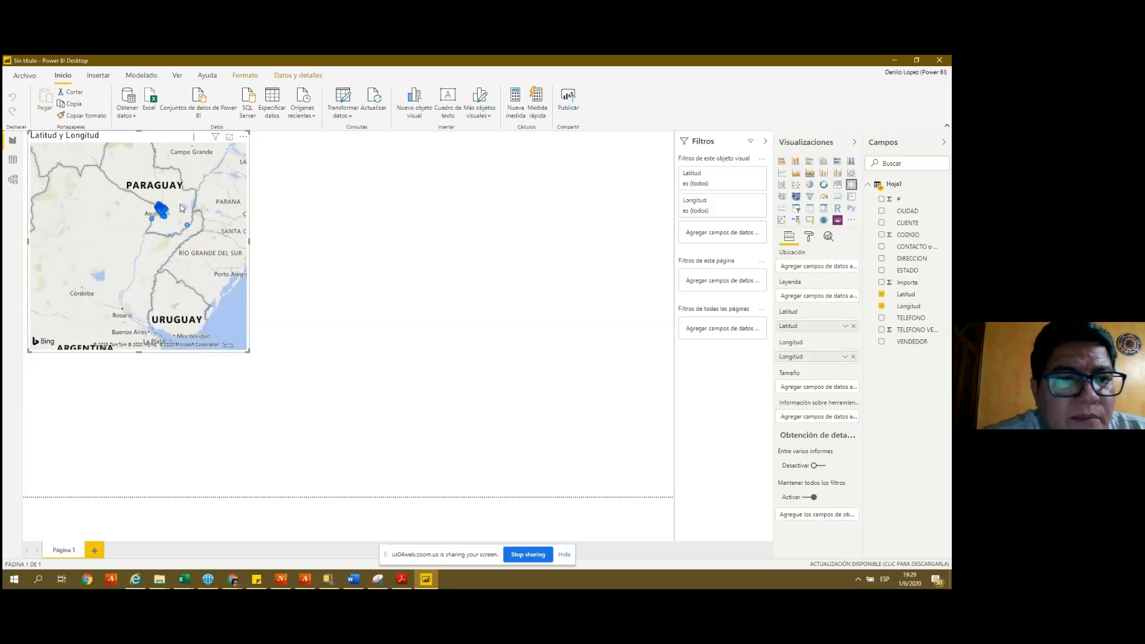
scroll(182, 208, up, 5)
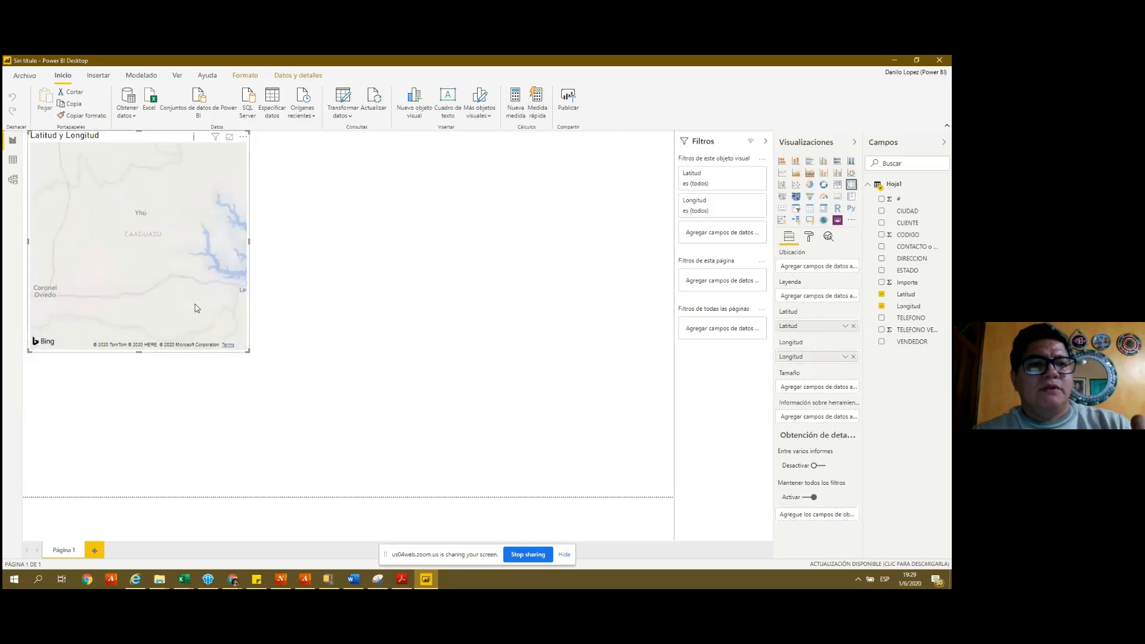
- Show the map in Focus mode and view coordinate tooltips on client points
click(230, 139)
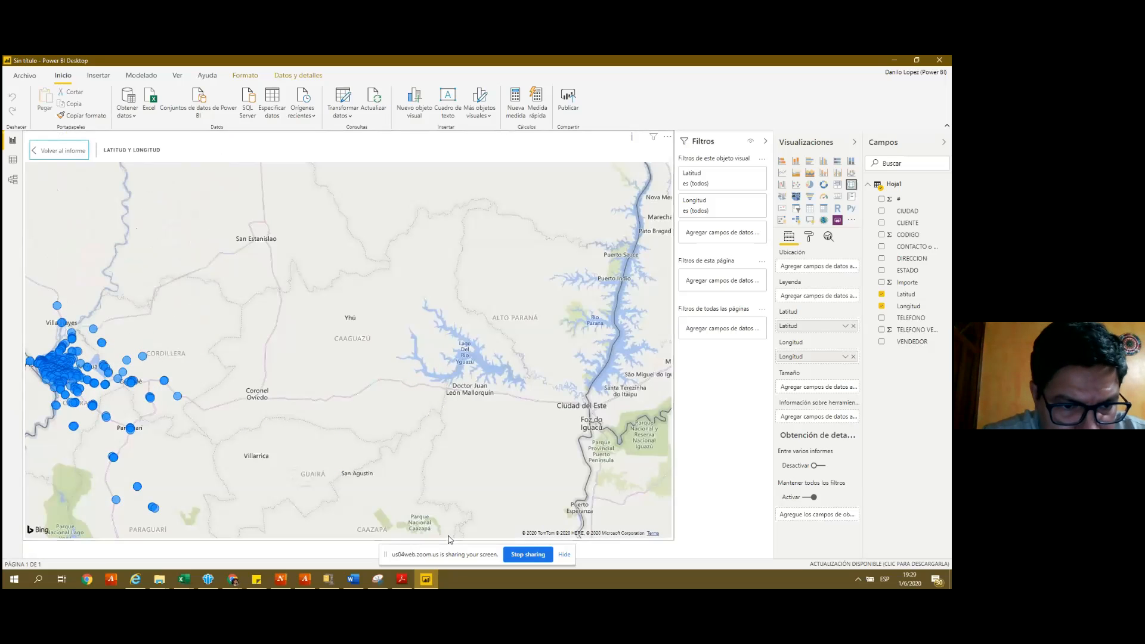
mouse_move(154, 511)
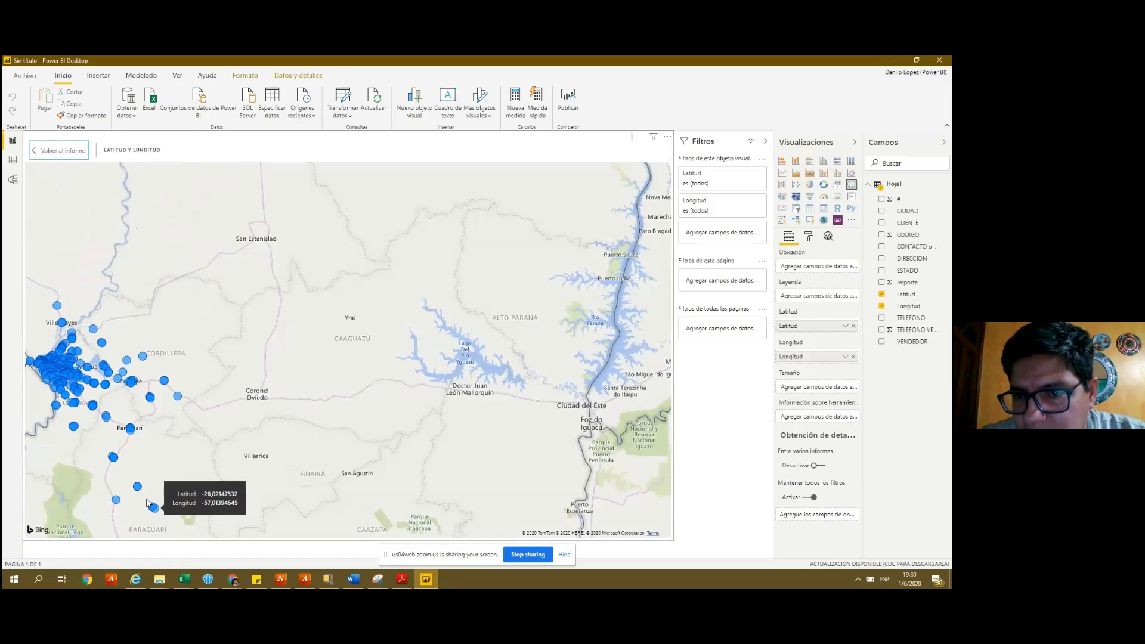
mouse_move(131, 430)
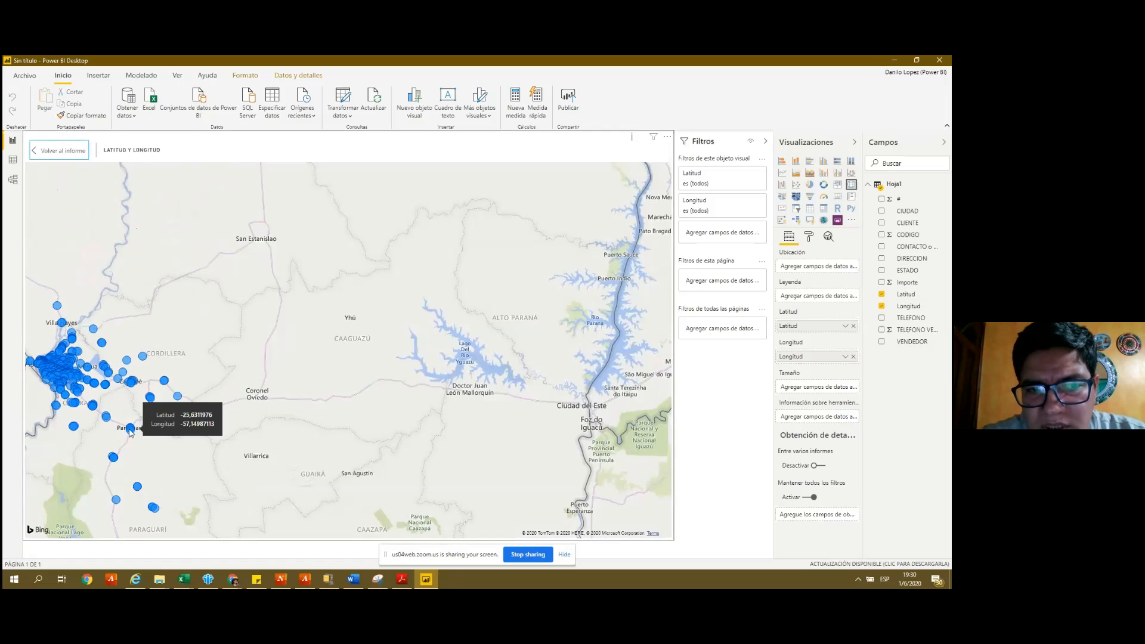
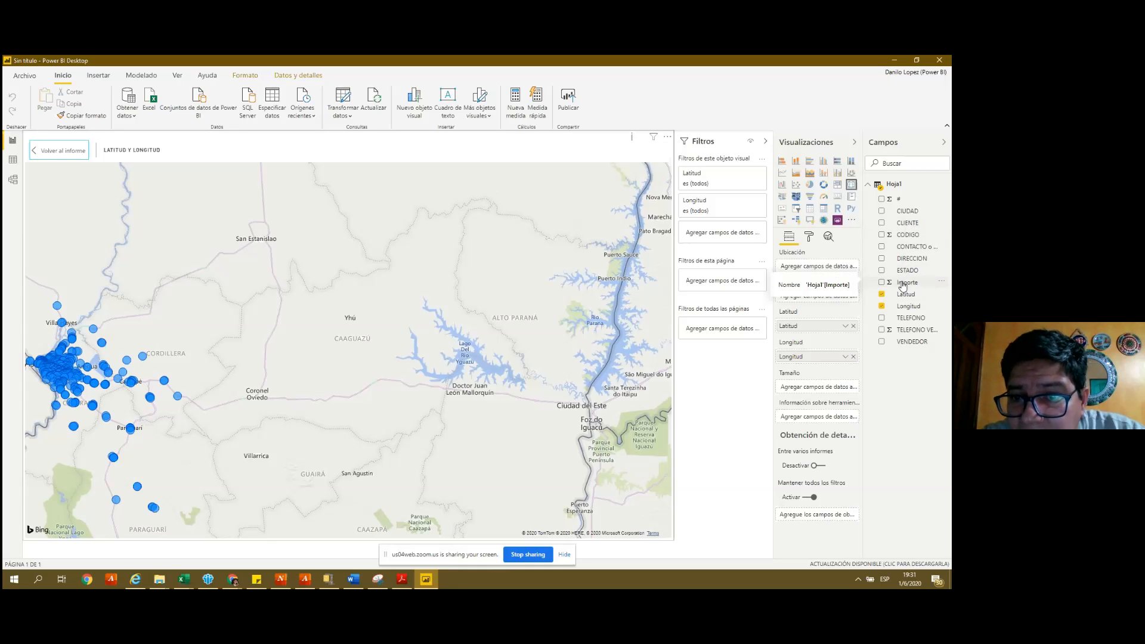
- Put Importe in the map's Size well and zoom around the Paraguay bubbles
drag(903, 286, 816, 388)
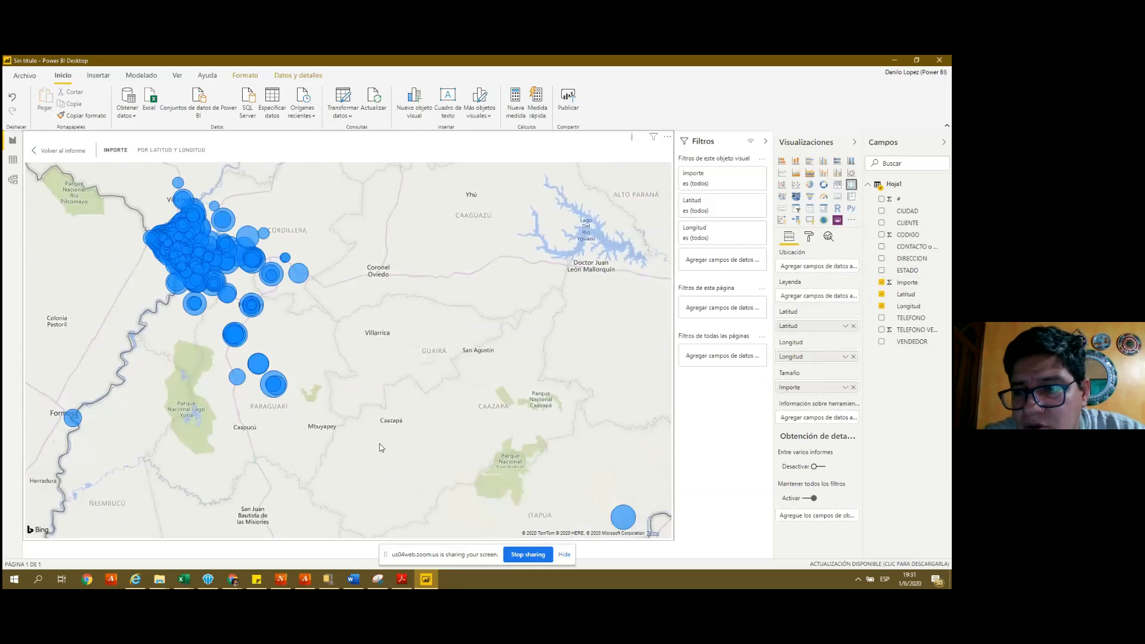
scroll(382, 447, down, 1)
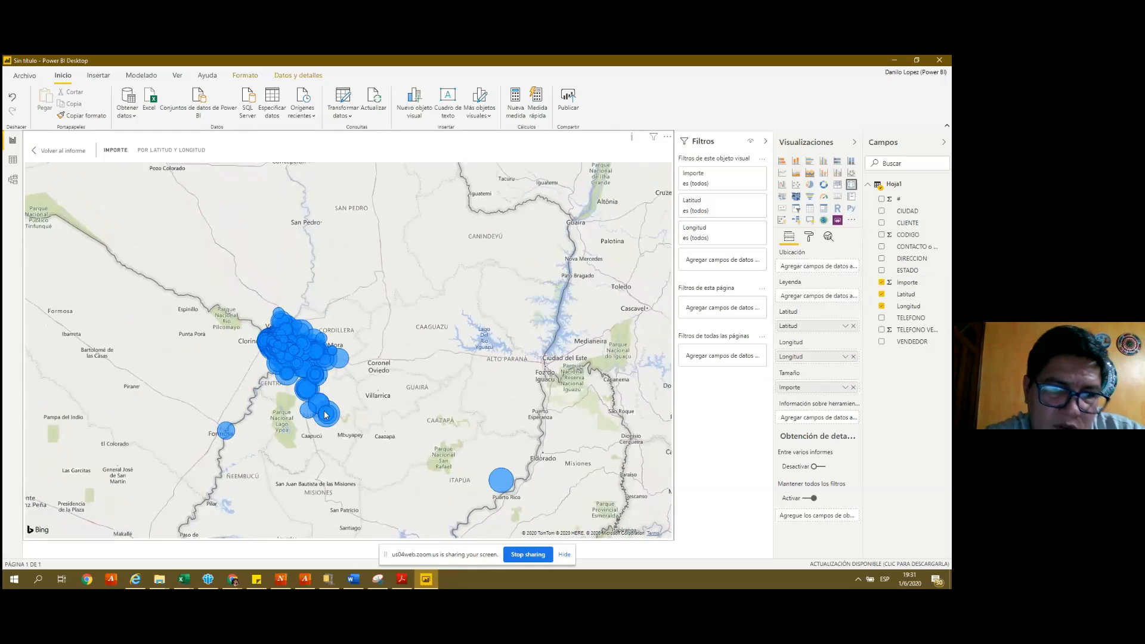
mouse_move(508, 482)
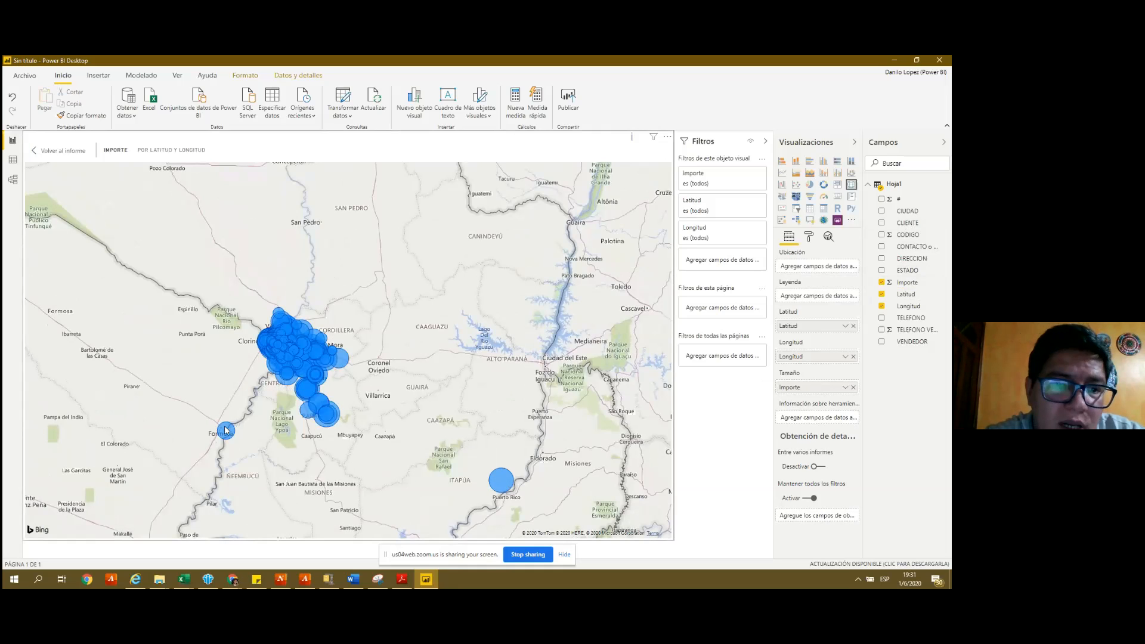
mouse_move(226, 433)
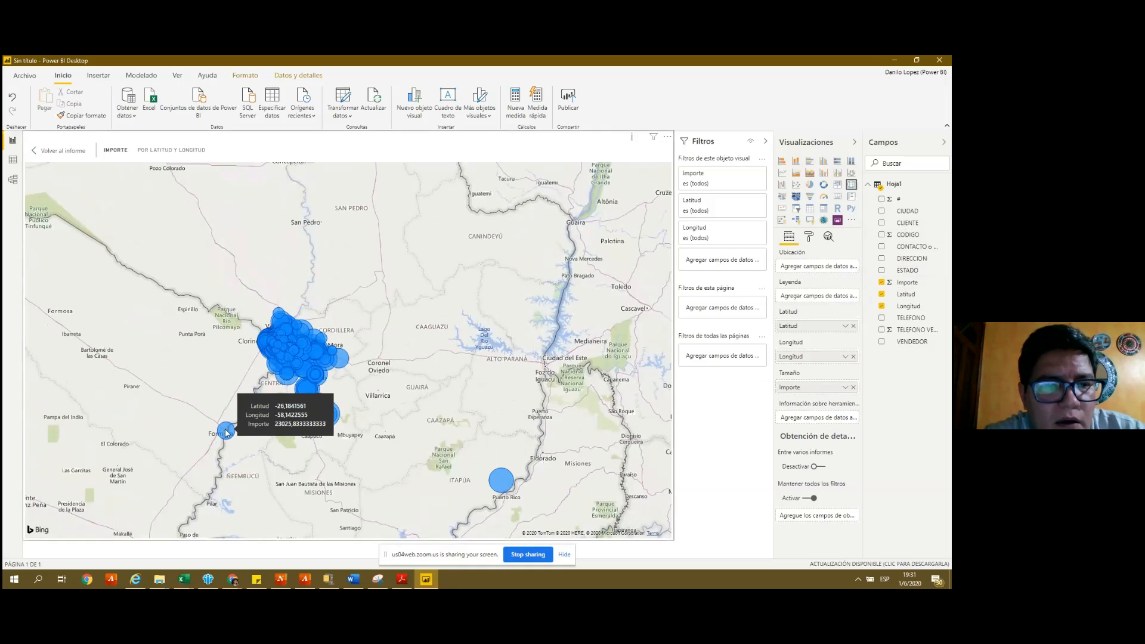
mouse_move(327, 390)
scroll(327, 391, up, 5)
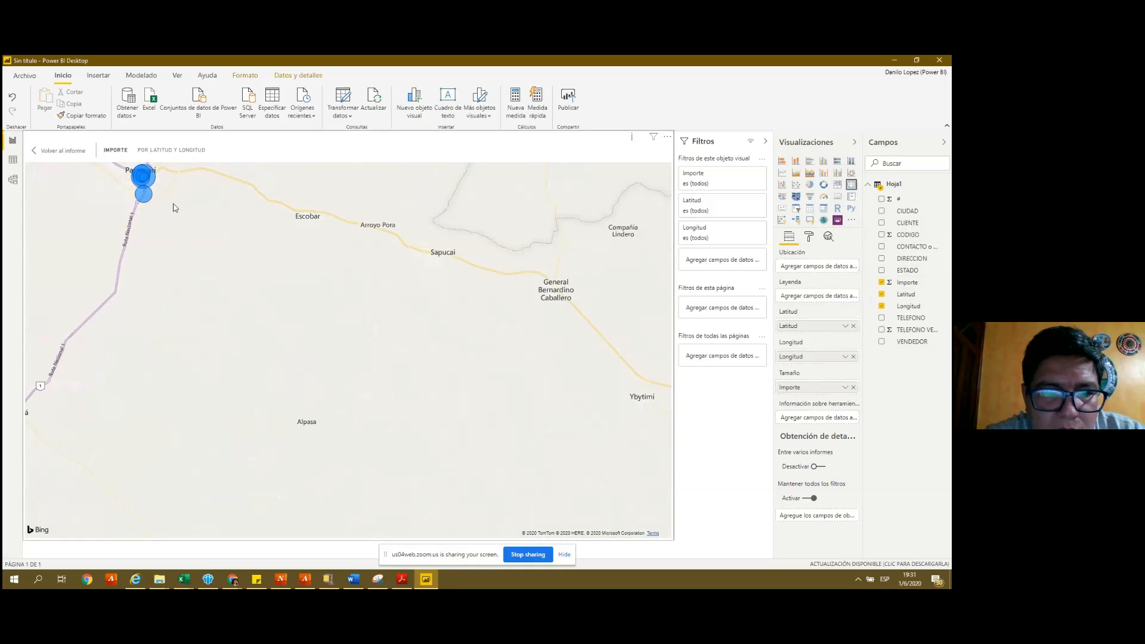
scroll(173, 208, up, 5)
scroll(174, 208, down, 5)
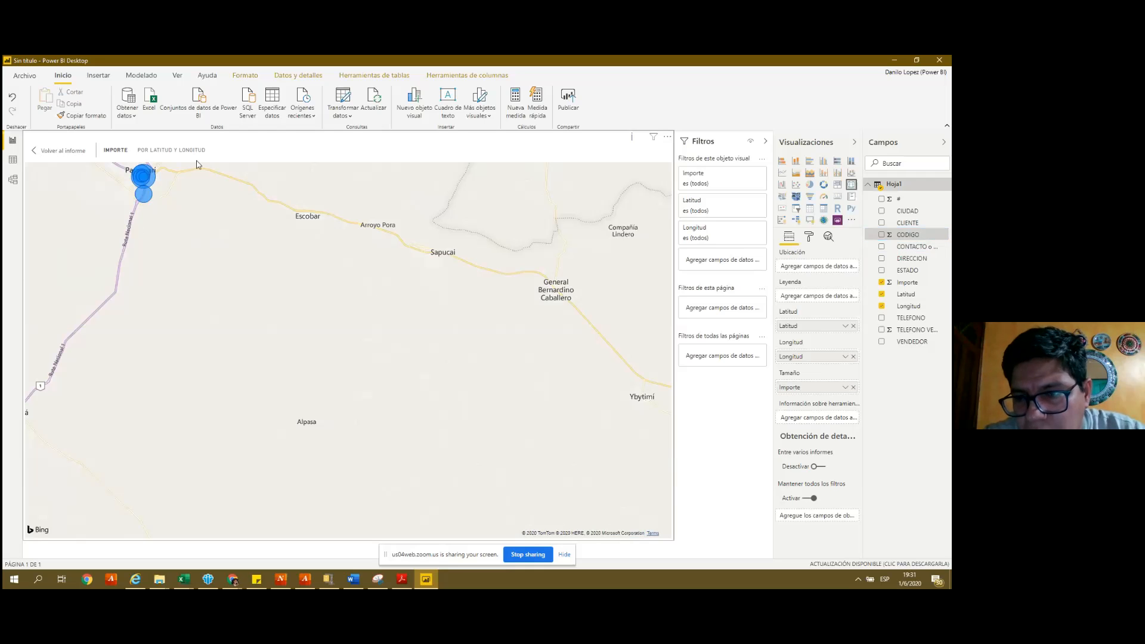
scroll(402, 250, down, 4)
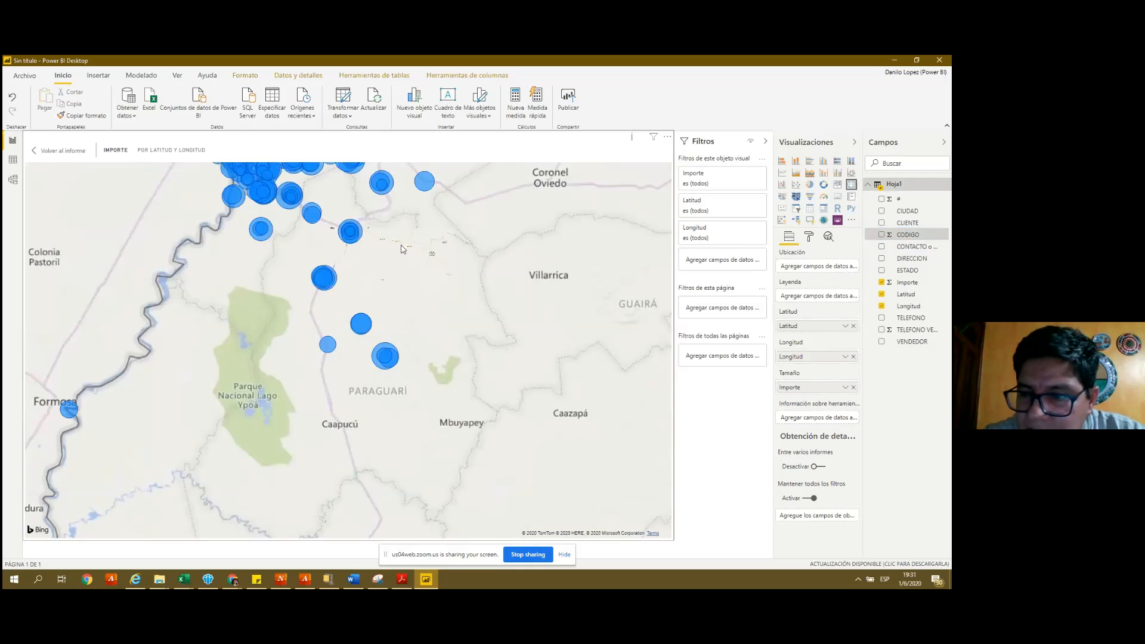
scroll(403, 249, down, 2)
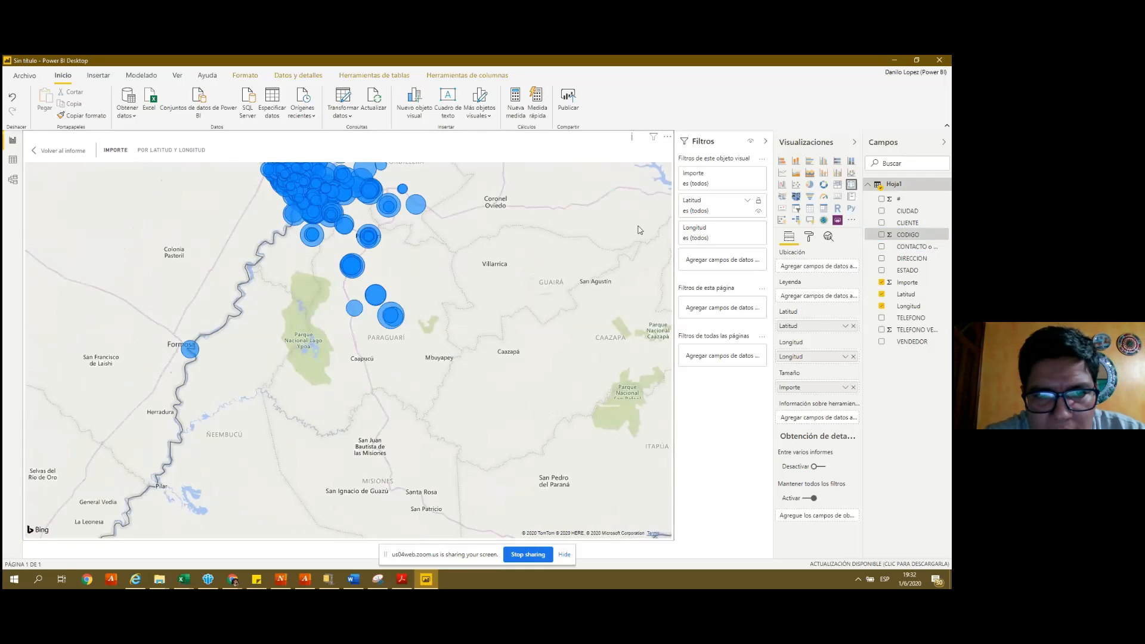
drag(610, 227, 600, 339)
mouse_move(301, 308)
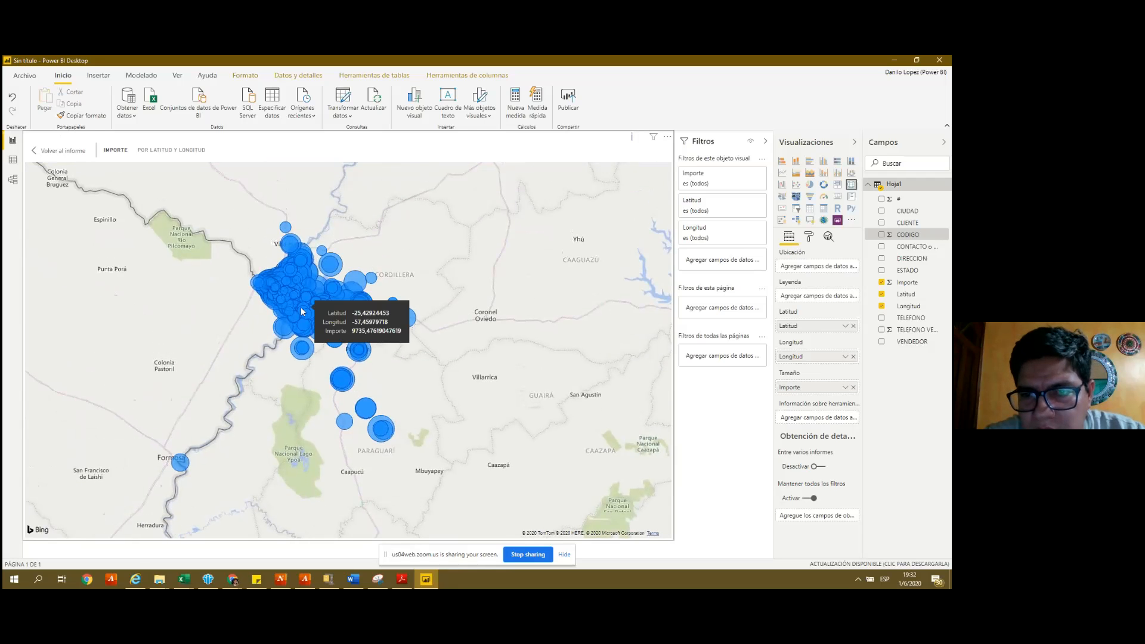
scroll(300, 307, up, 2)
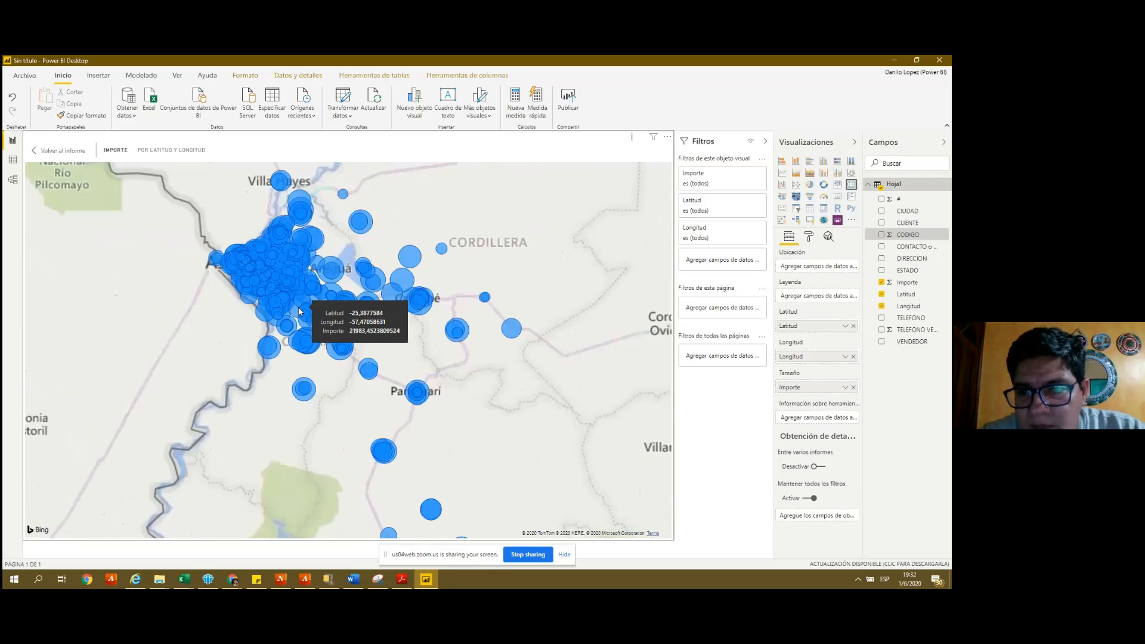
scroll(298, 308, up, 3)
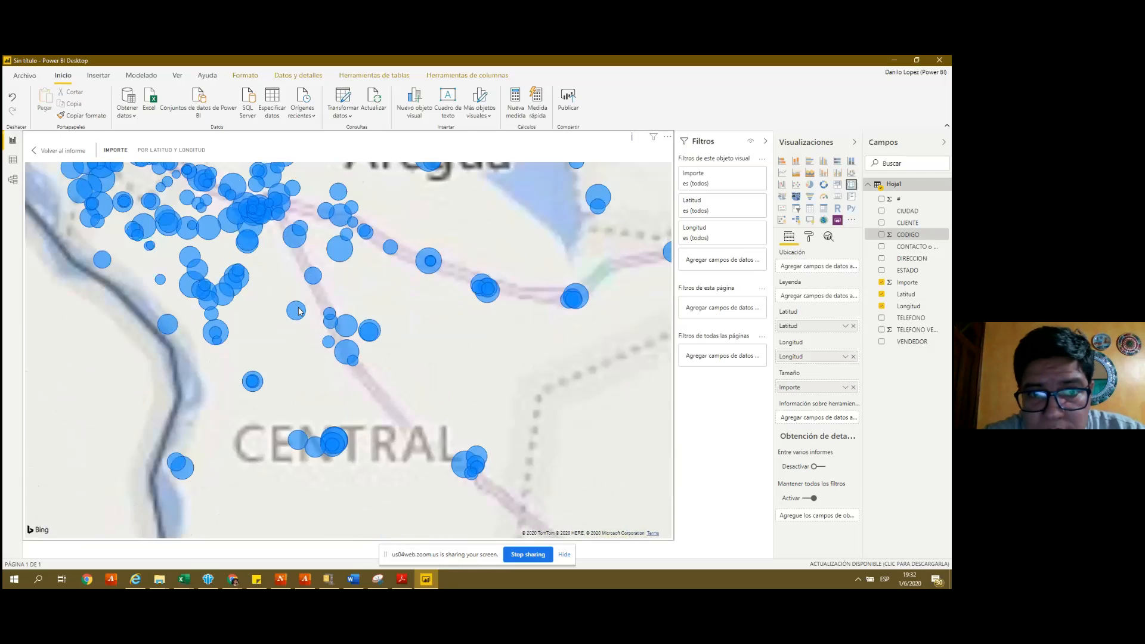
mouse_move(380, 335)
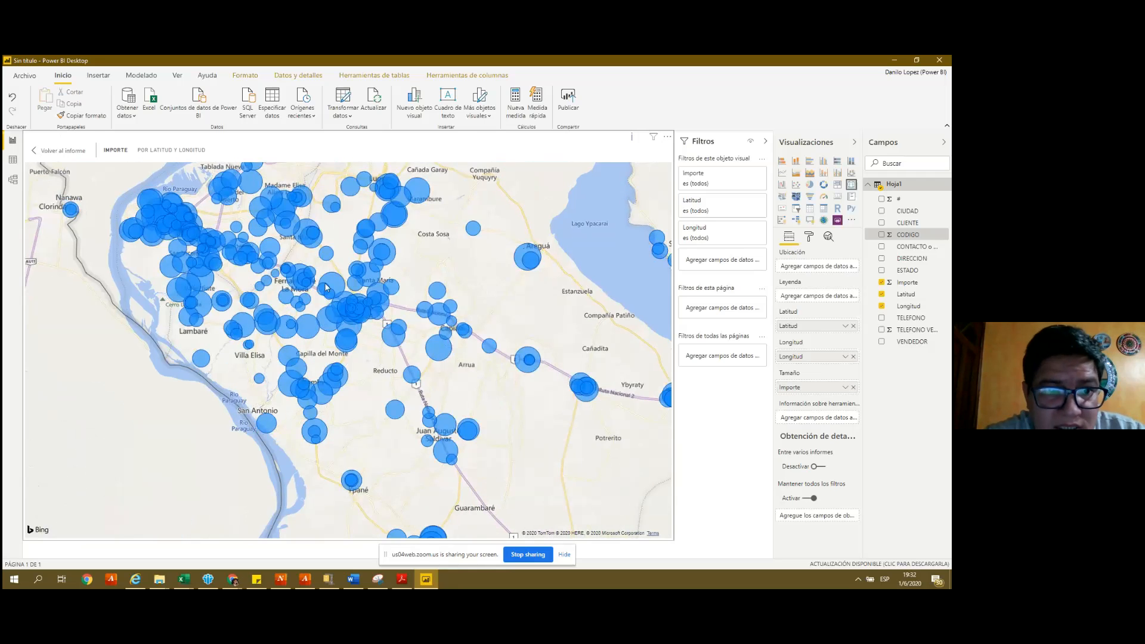
scroll(326, 288, up, 2)
scroll(326, 288, up, 2)
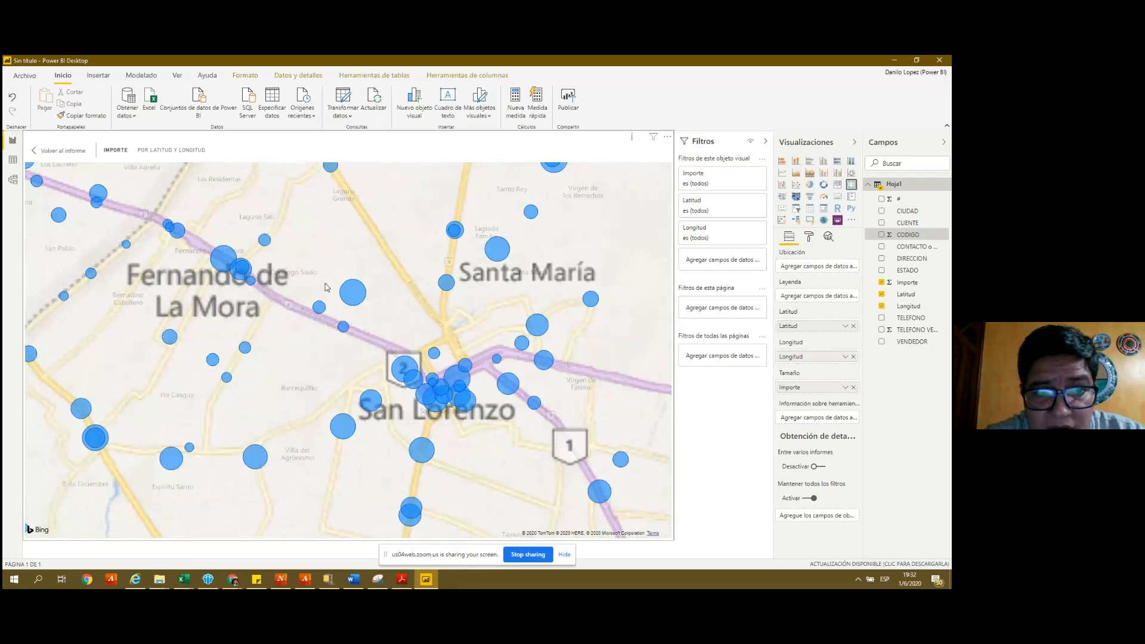
scroll(326, 288, up, 3)
scroll(326, 288, down, 2)
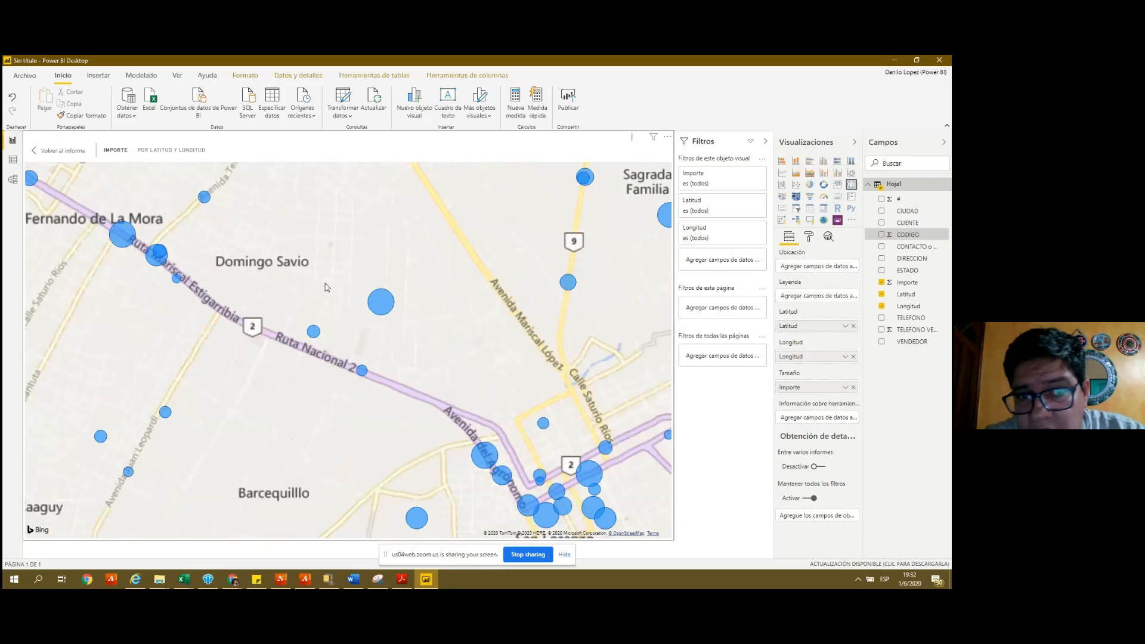
scroll(326, 288, down, 2)
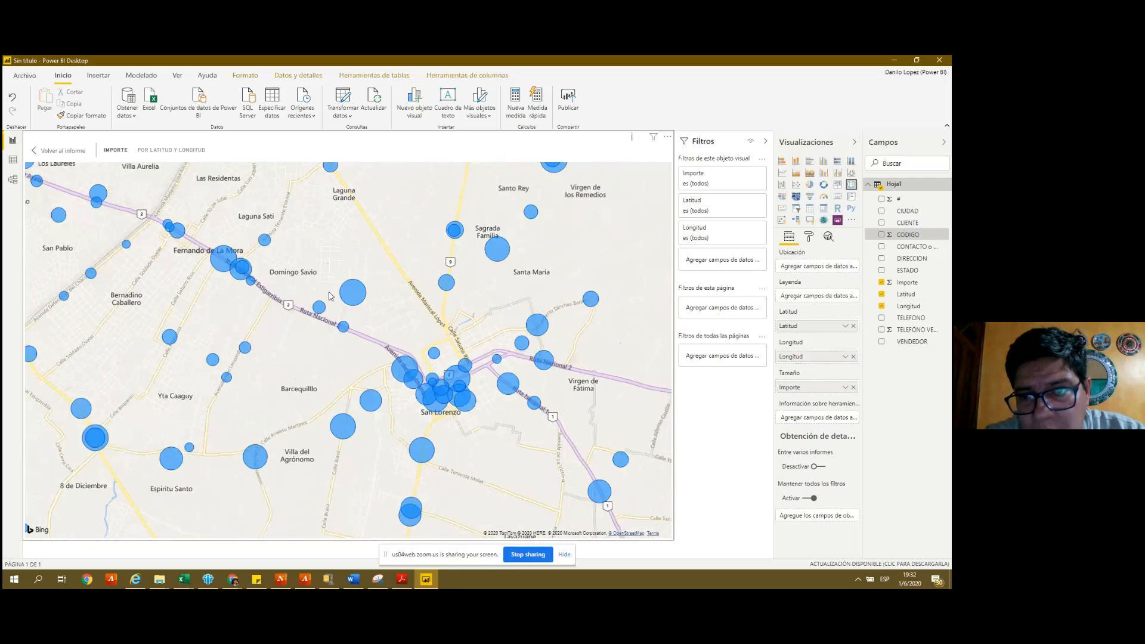
scroll(331, 296, up, 3)
scroll(333, 329, up, 2)
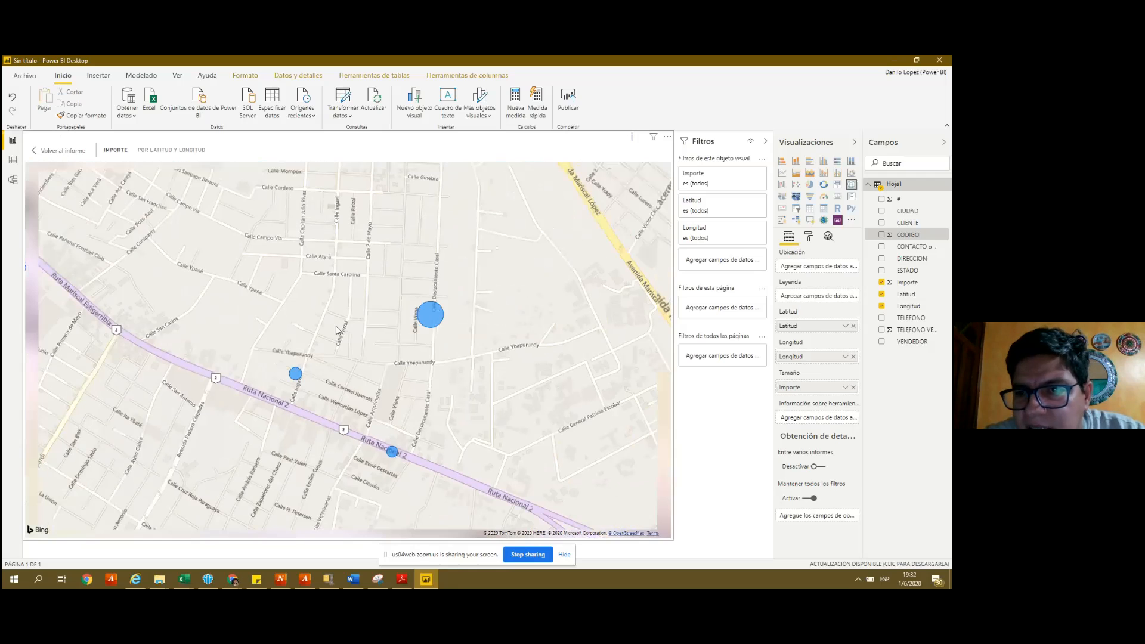
scroll(337, 330, down, 2)
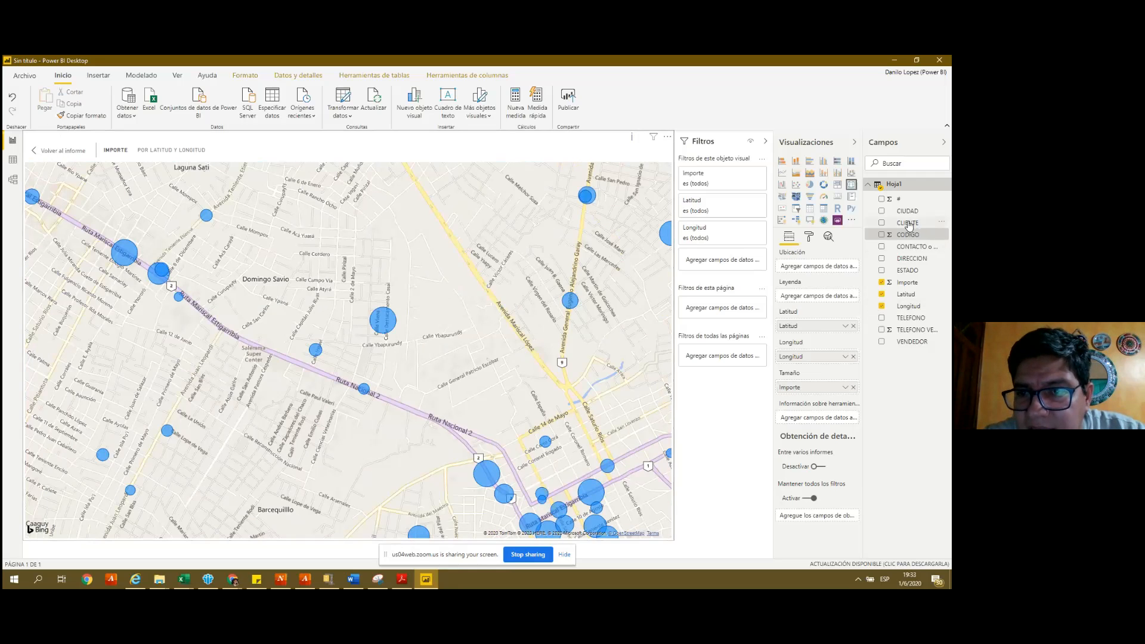
- Add CLIENTE to the map's Legend well so each client's bubbles get their own colour
drag(908, 223, 816, 297)
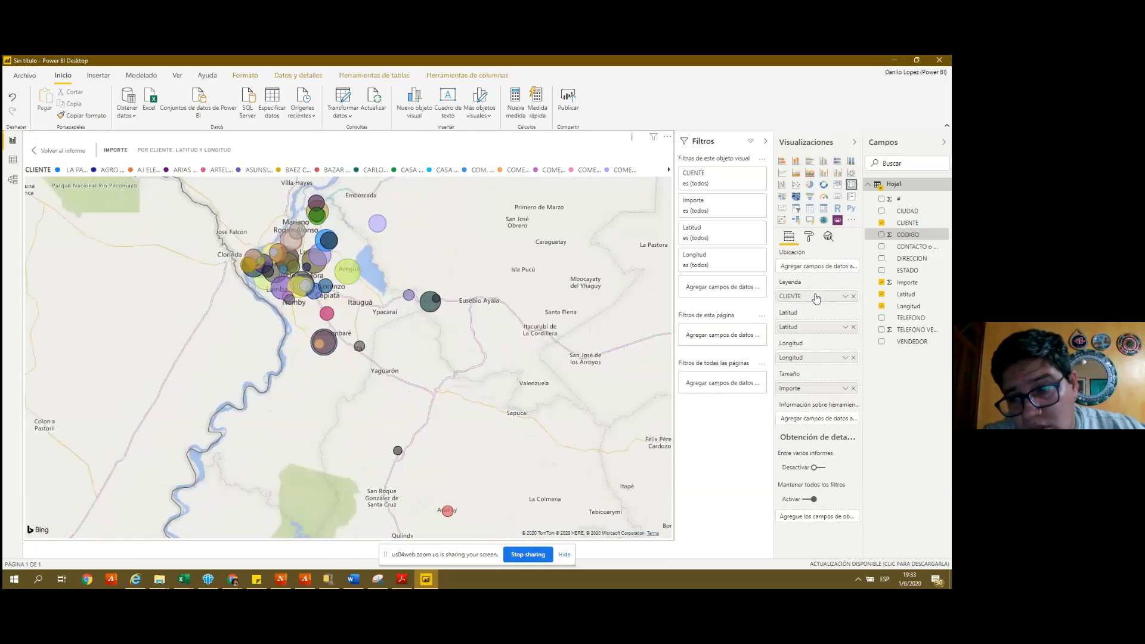
scroll(307, 275, up, 4)
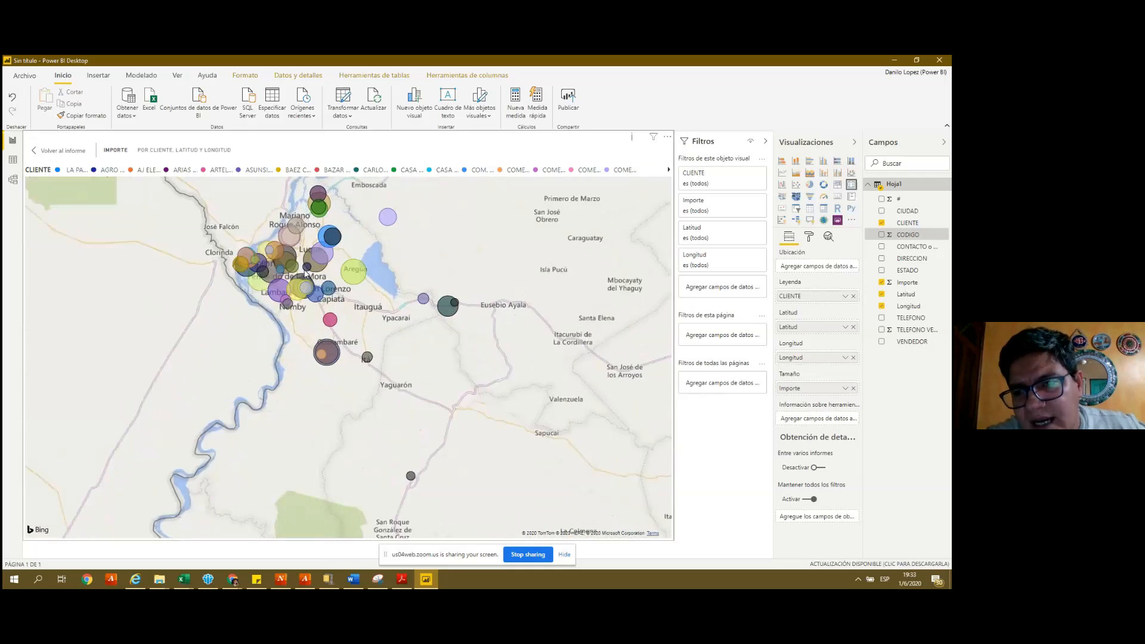
scroll(298, 280, up, 3)
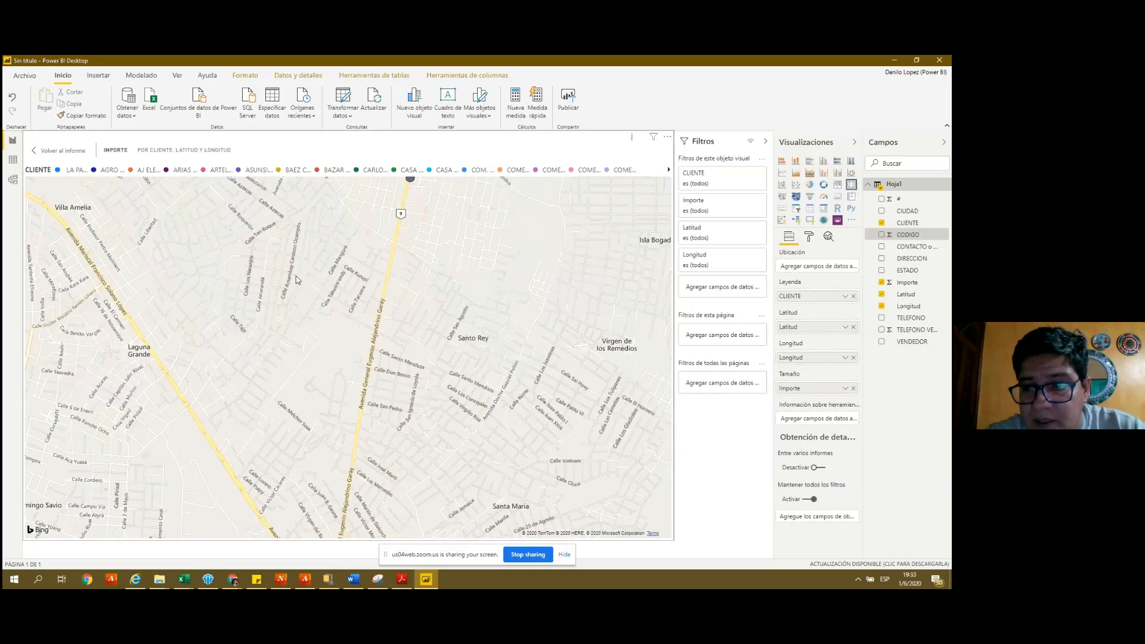
scroll(297, 280, down, 3)
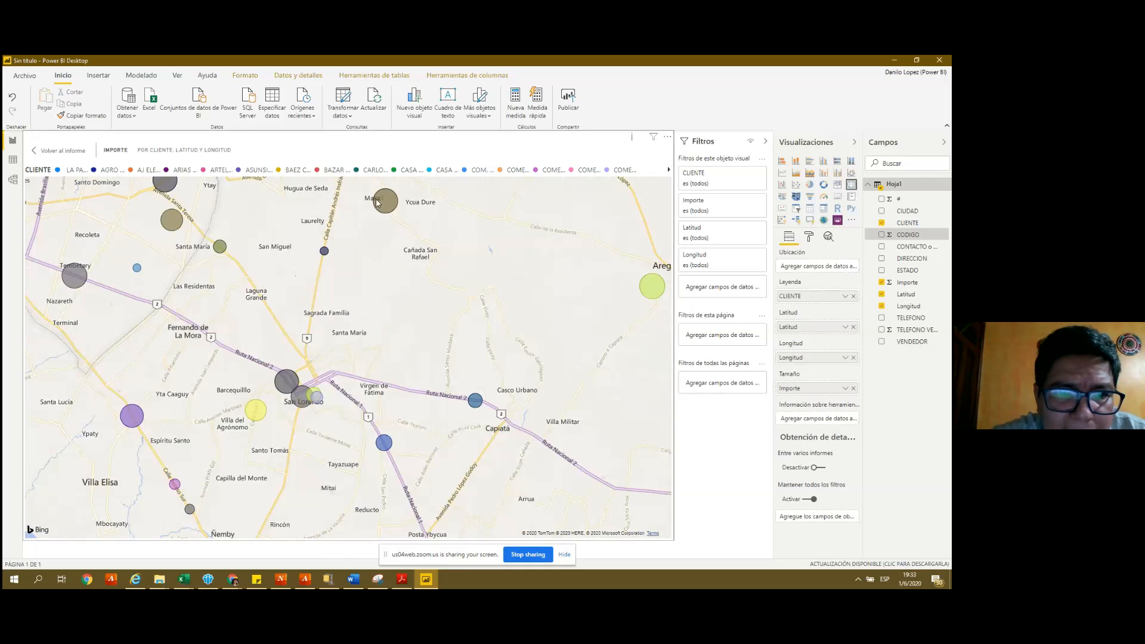
mouse_move(388, 202)
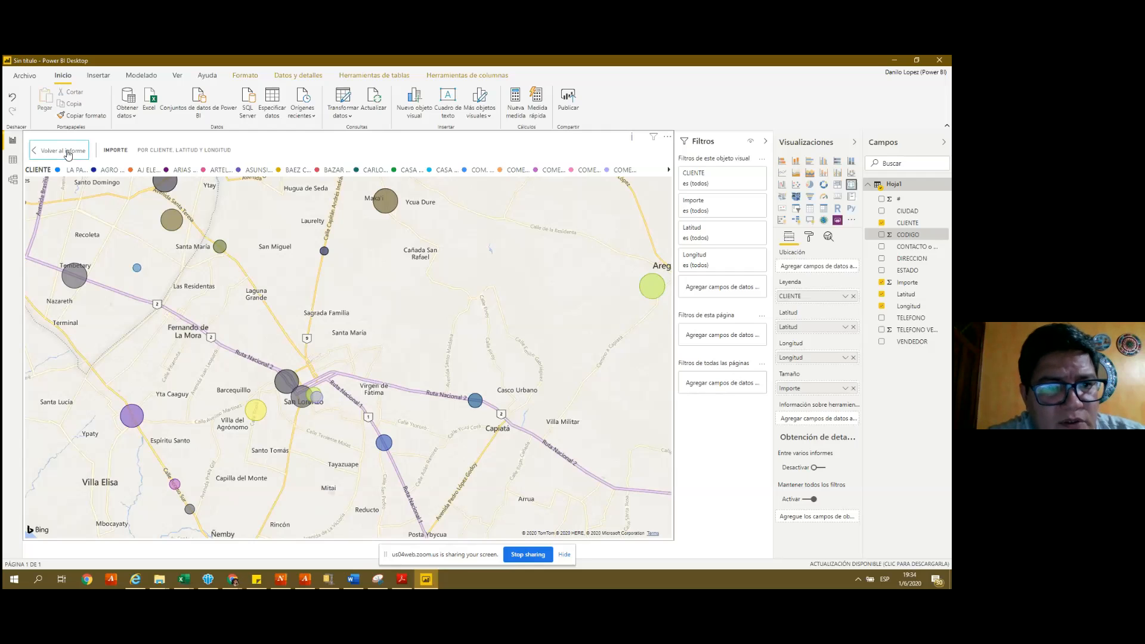
- Return from the focused map to the report page and deselect the map
click(62, 150)
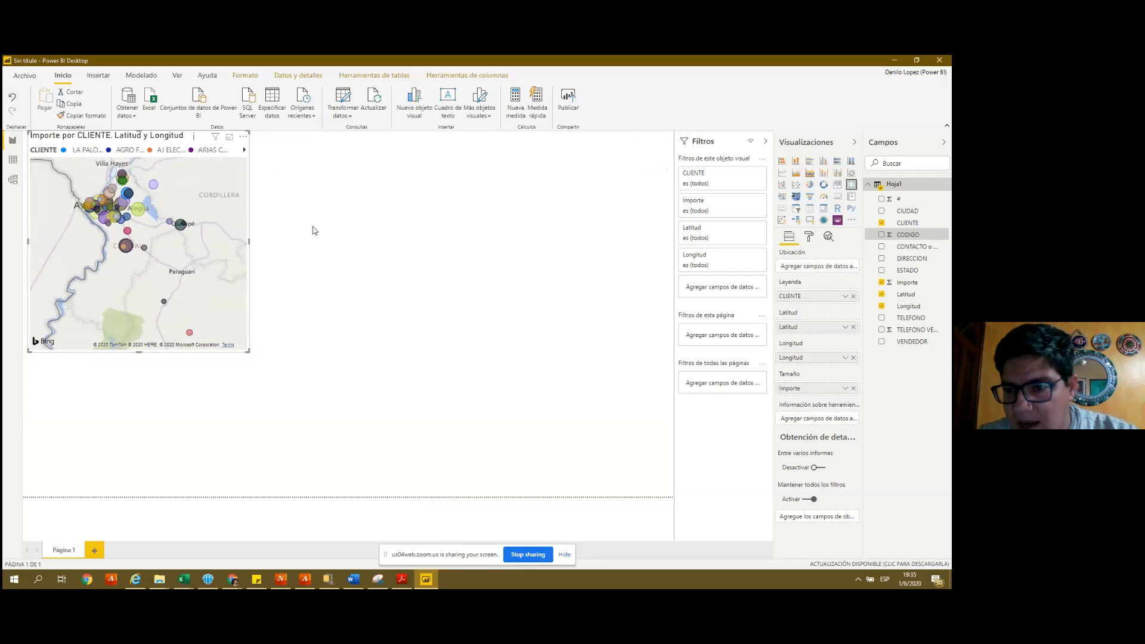
click(314, 231)
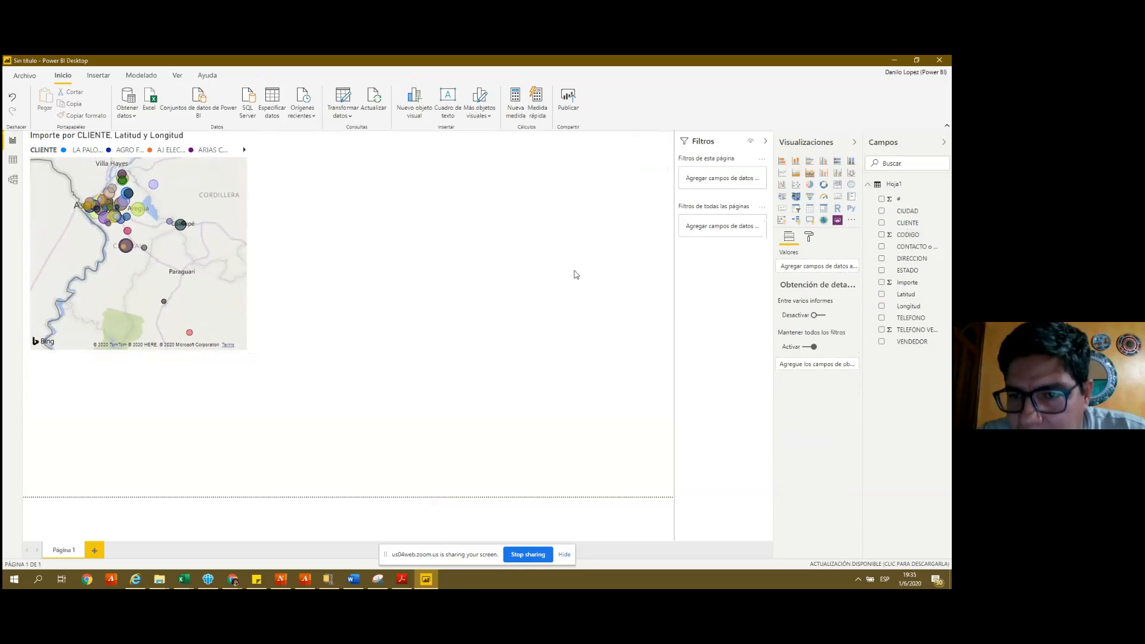
click(811, 210)
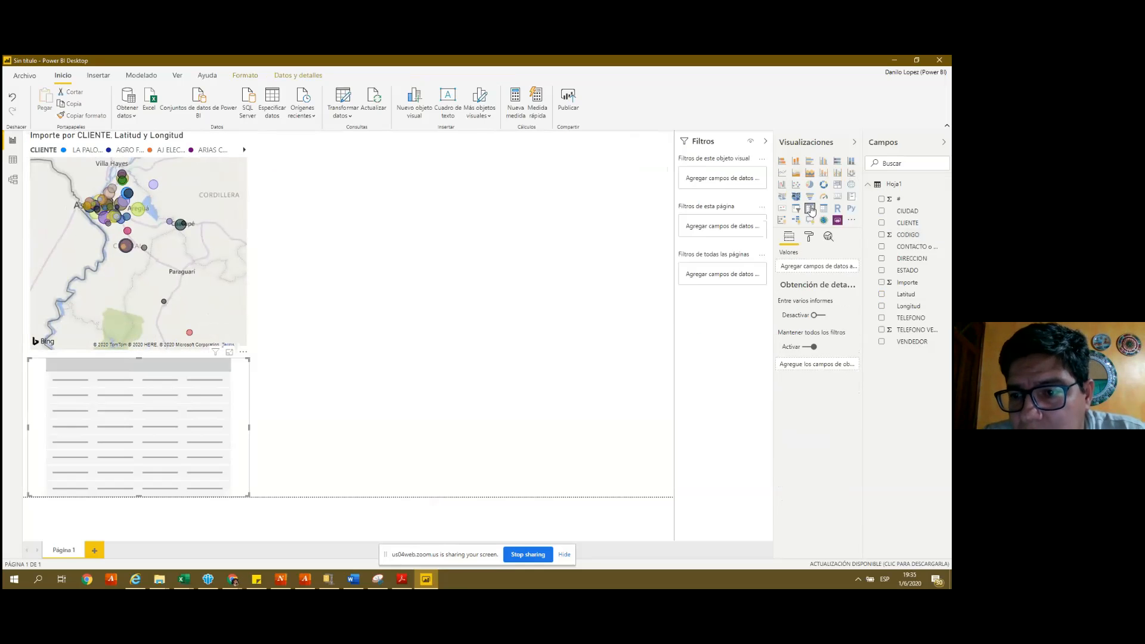
click(809, 220)
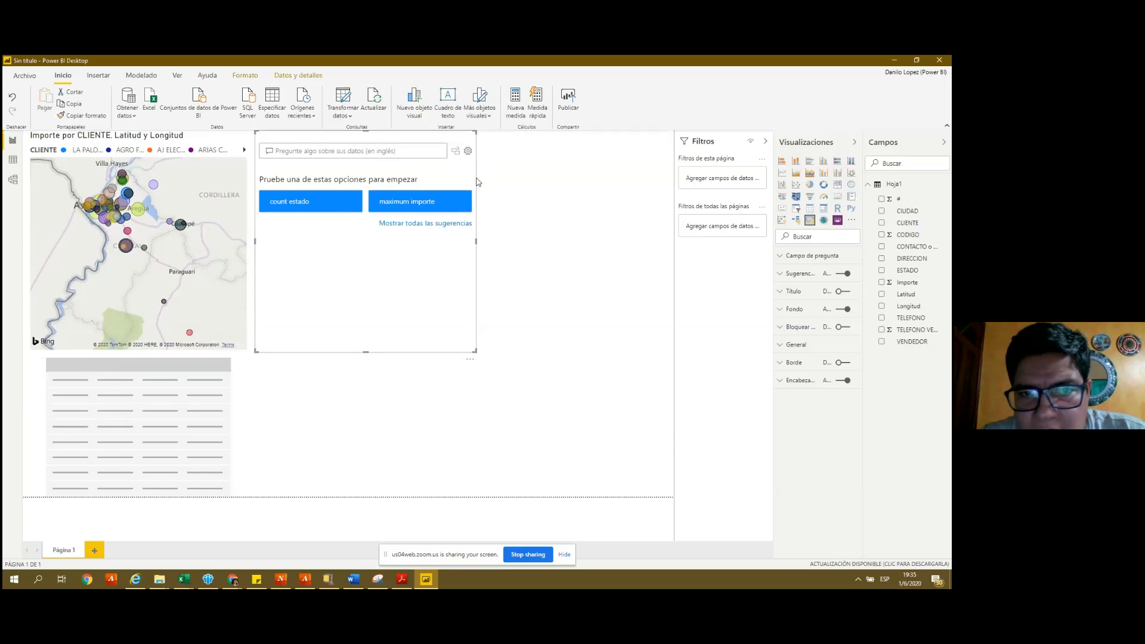
key(Delete)
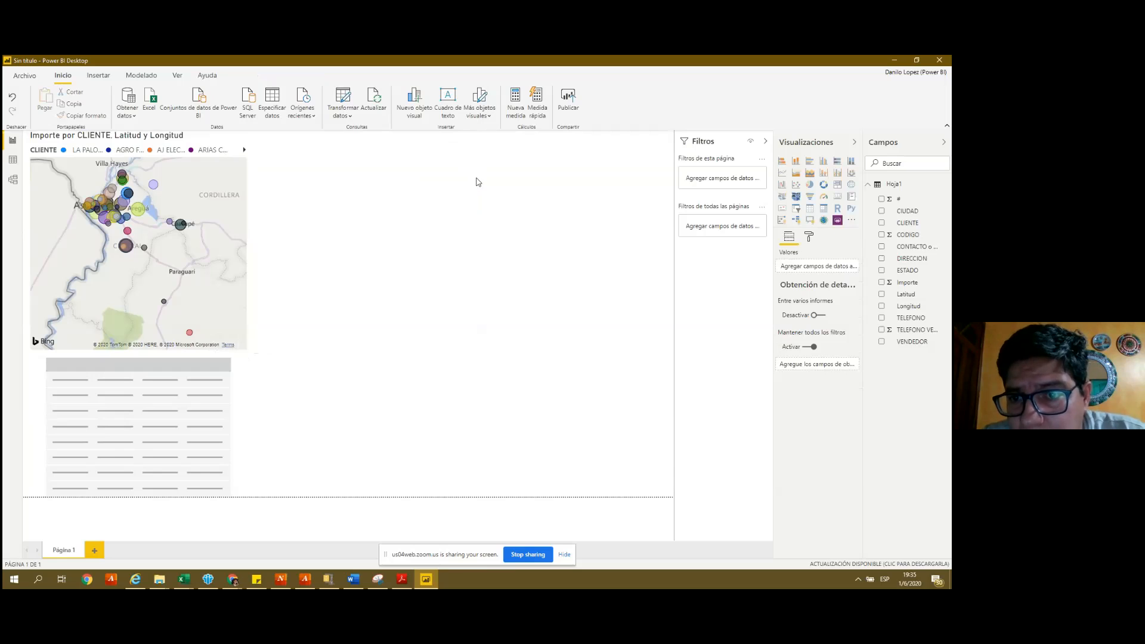
click(117, 480)
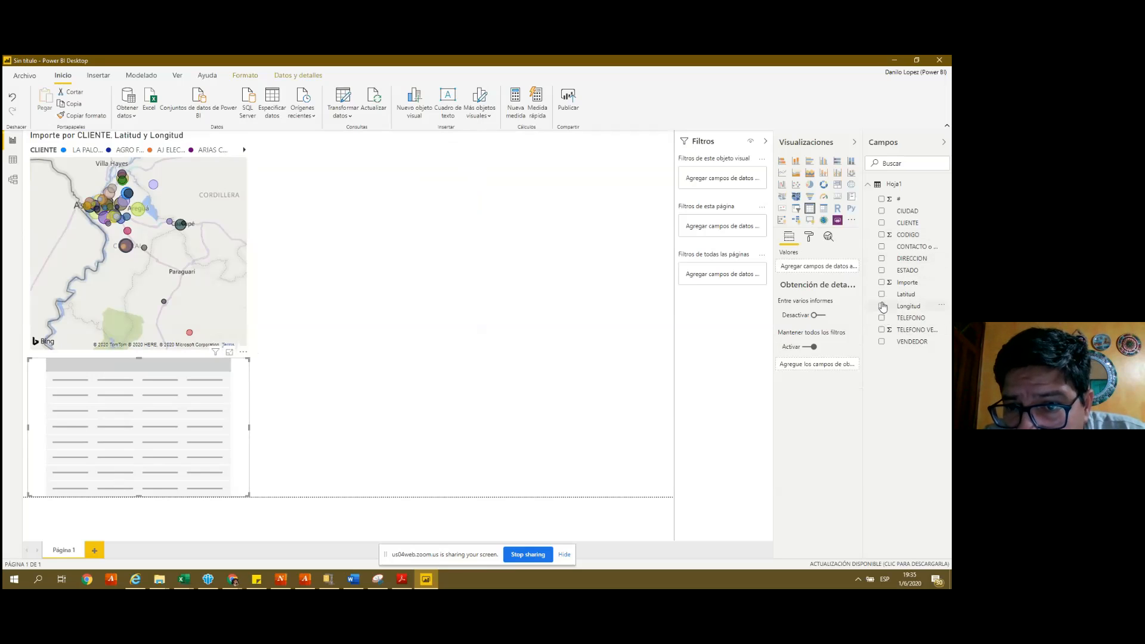
- Build a table listing each CLIENTE with its Importe total
click(882, 223)
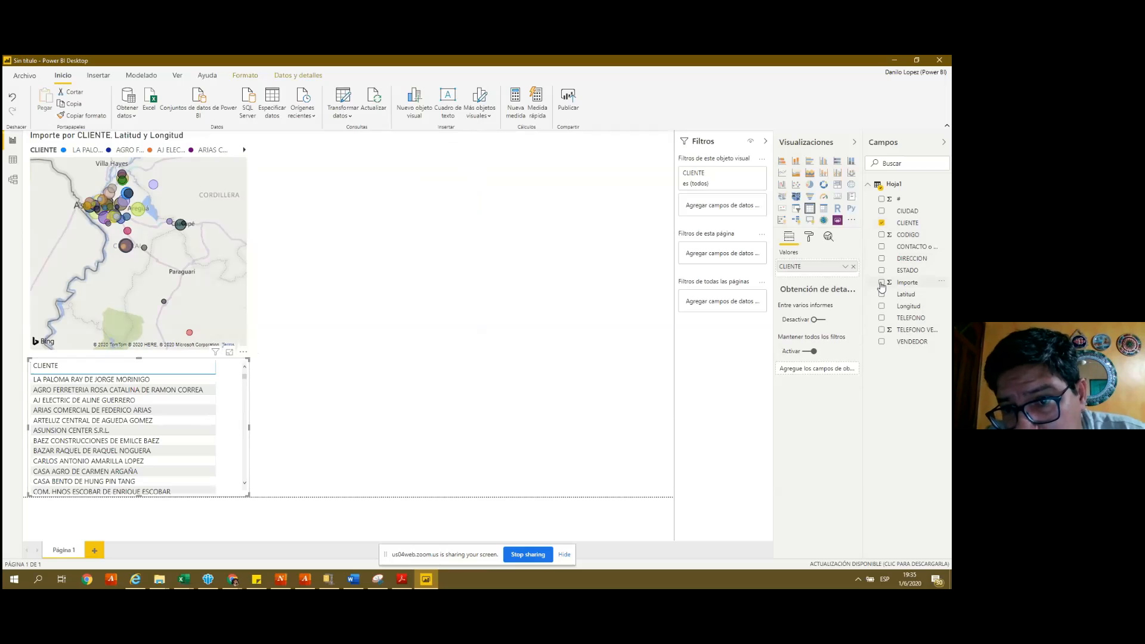
click(882, 284)
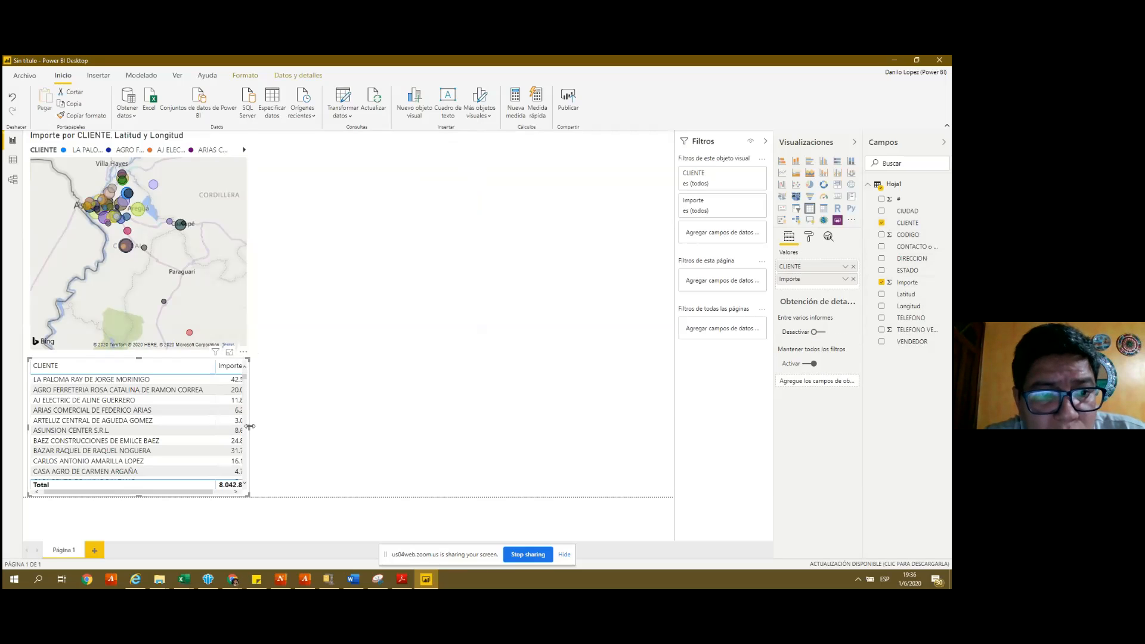
click(320, 440)
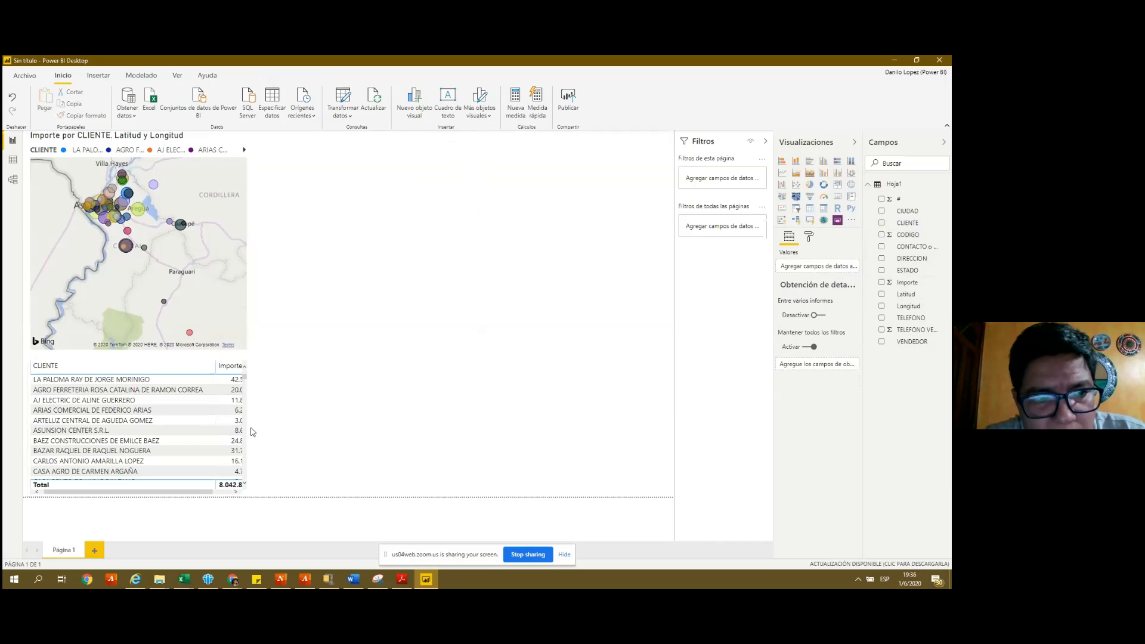
- Drag the table's right edge wider so full Importe amounts show, then scroll back to the first clients
scroll(247, 438, down, 3)
click(246, 437)
drag(248, 437, 325, 435)
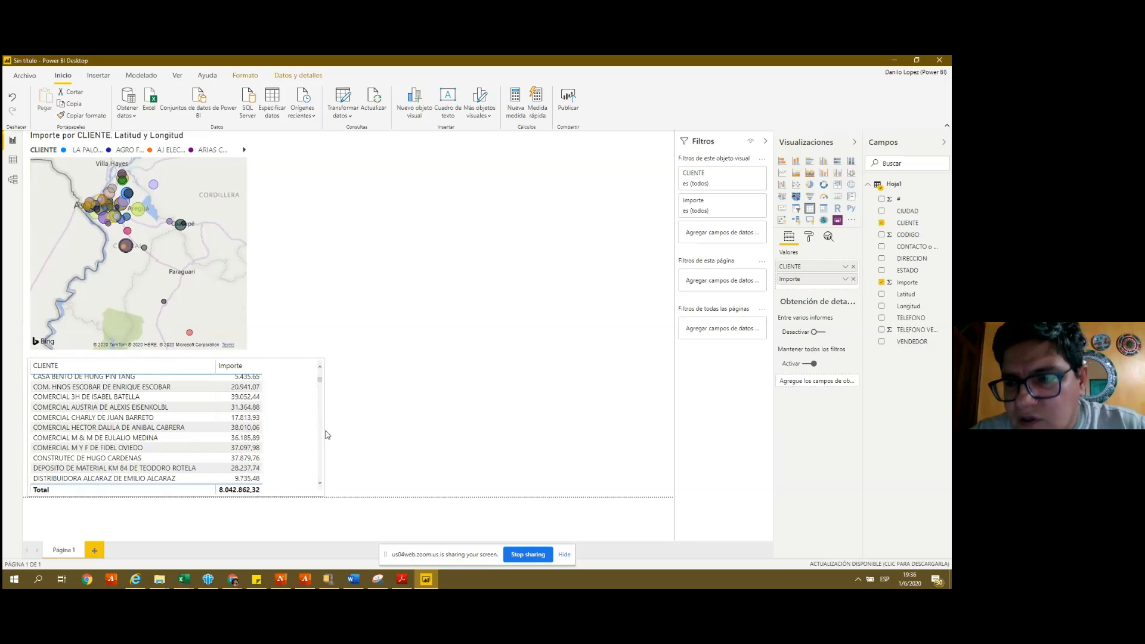
click(316, 475)
click(321, 486)
click(321, 368)
click(321, 369)
click(321, 368)
click(322, 368)
click(321, 369)
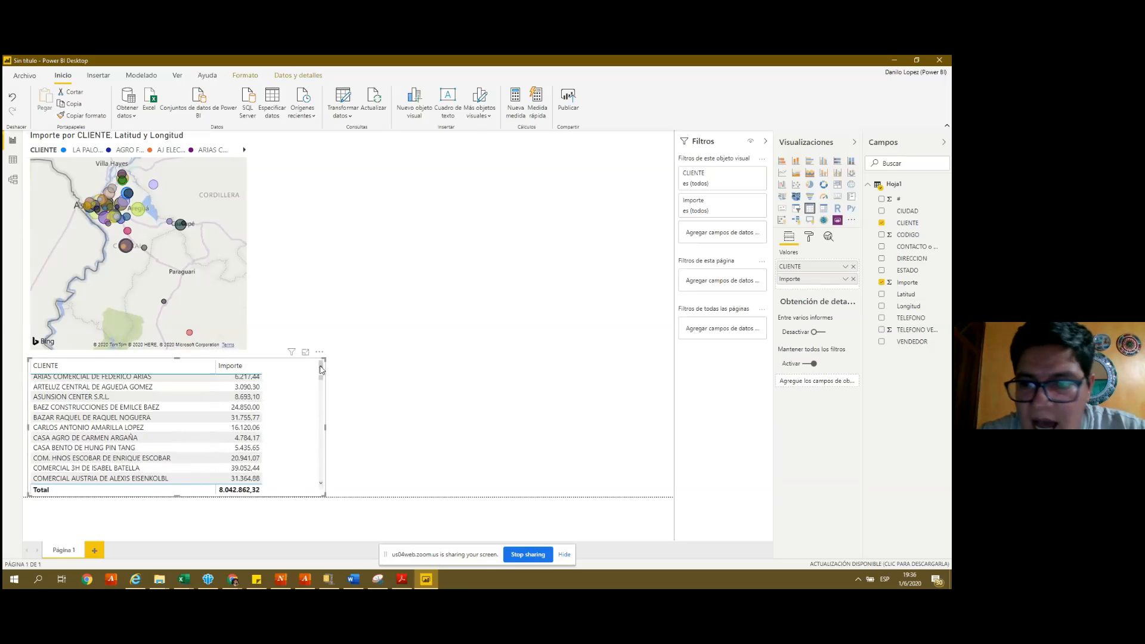
click(322, 368)
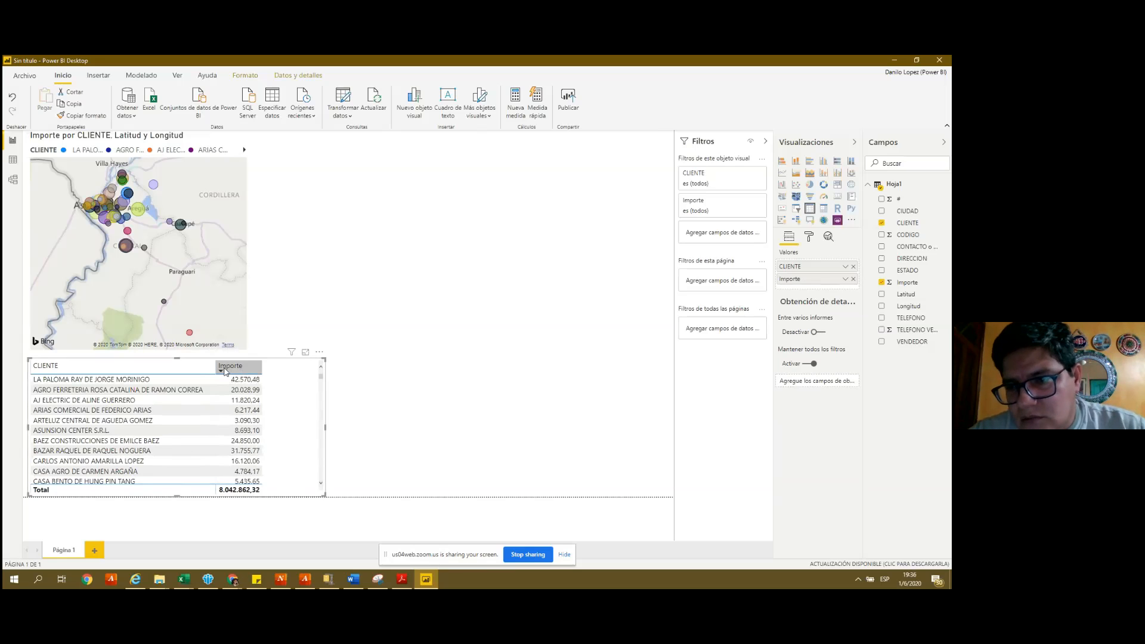
- Sort the client table by Importe from highest to lowest
click(224, 369)
click(220, 371)
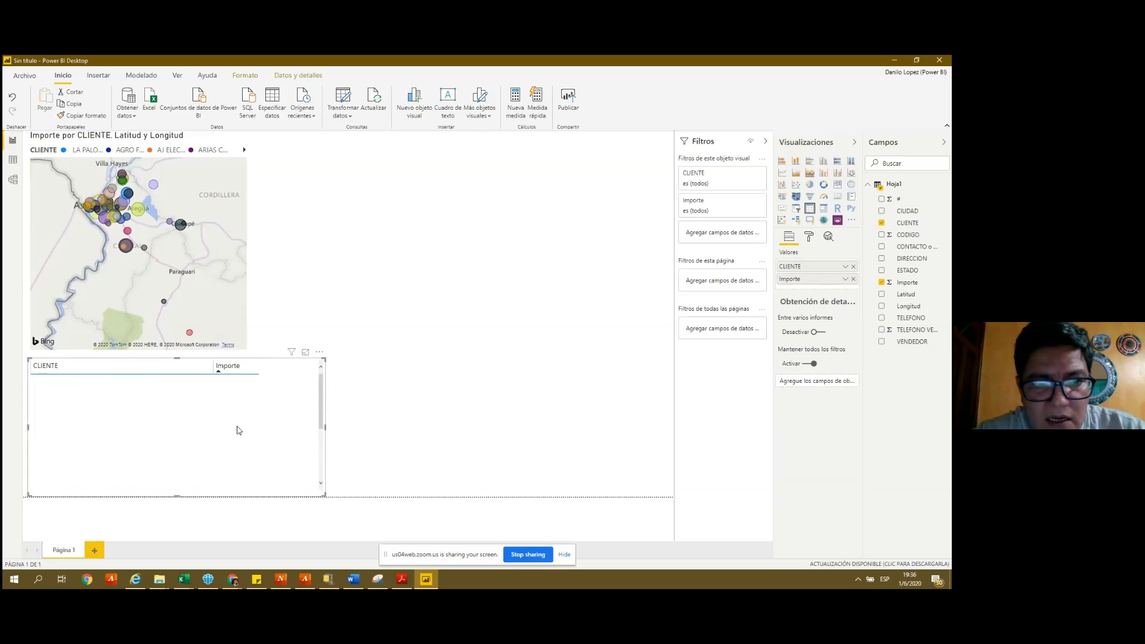
click(220, 373)
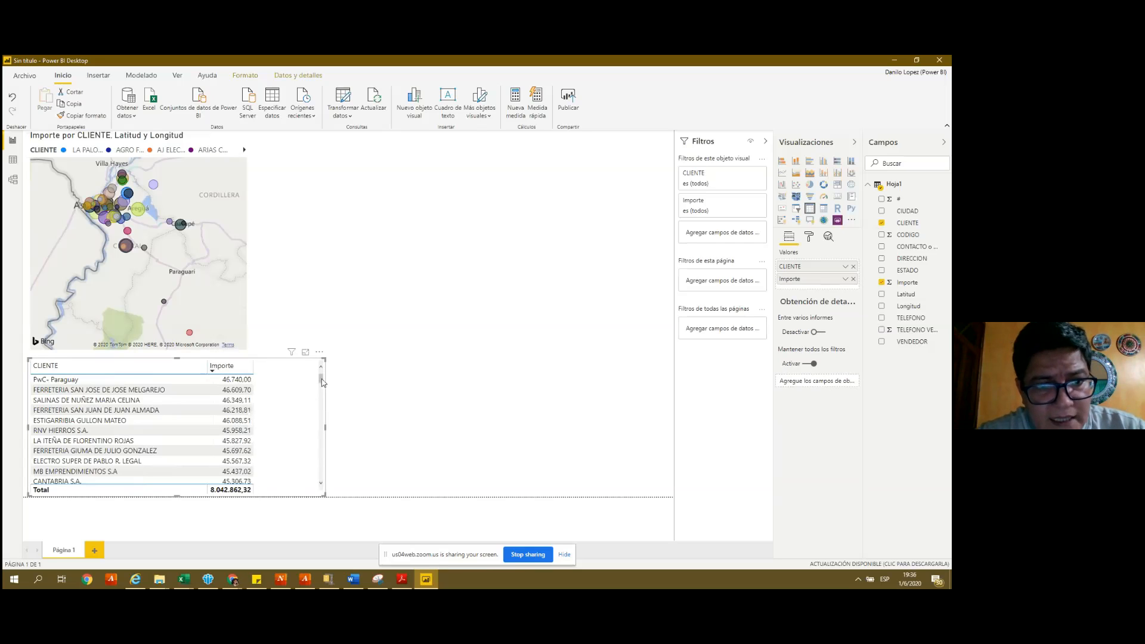
mouse_move(322, 378)
mouse_down()
mouse_move(321, 466)
mouse_move(321, 376)
mouse_up()
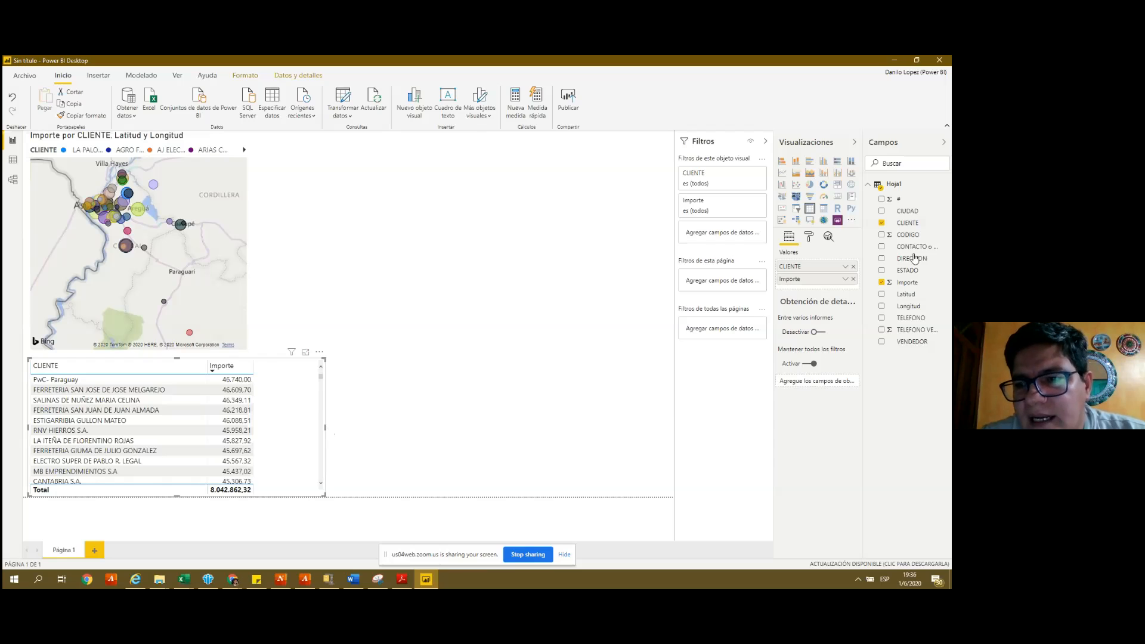
- Add CIUDAD as a column in the table and scroll through the rows
click(881, 212)
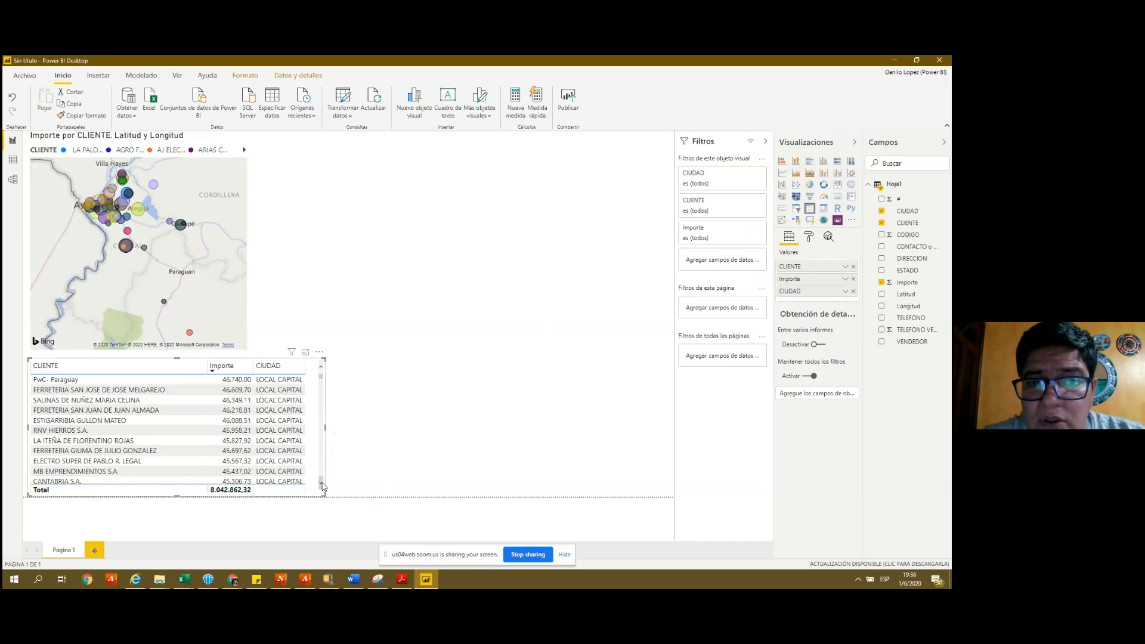
scroll(322, 486, down, 3)
scroll(322, 486, down, 2)
scroll(322, 484, down, 2)
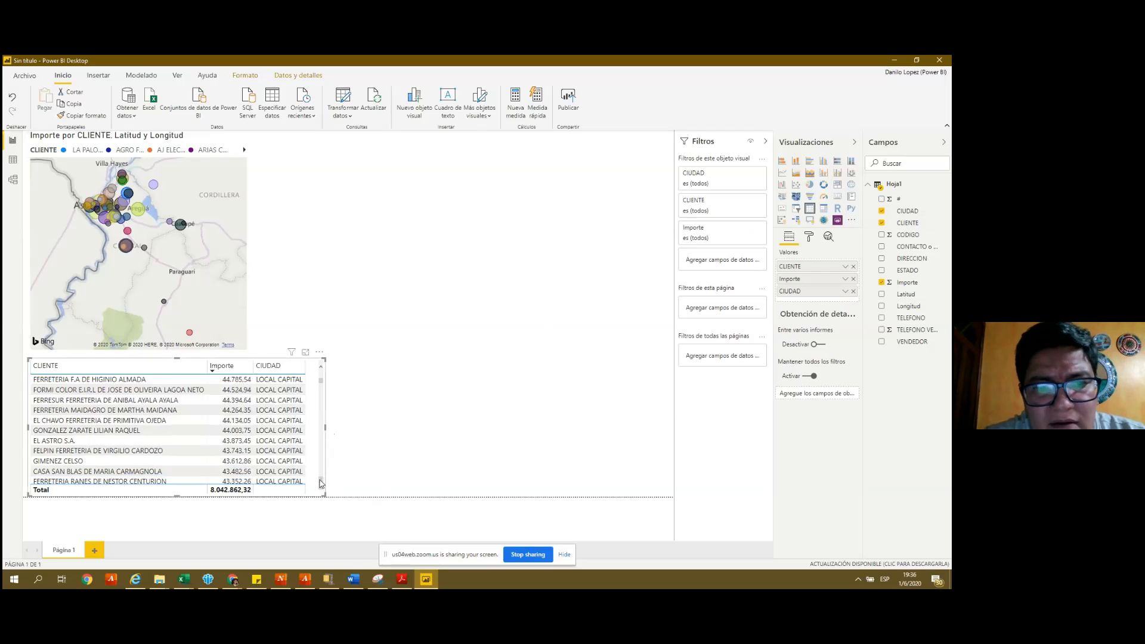
scroll(321, 483, down, 1)
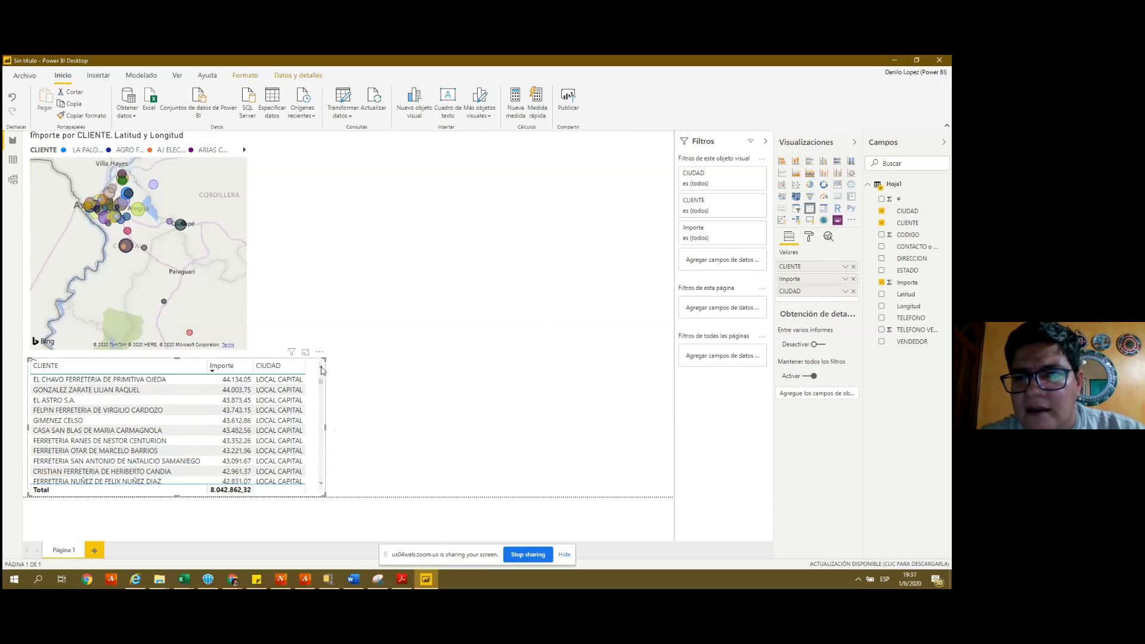
scroll(321, 370, up, 5)
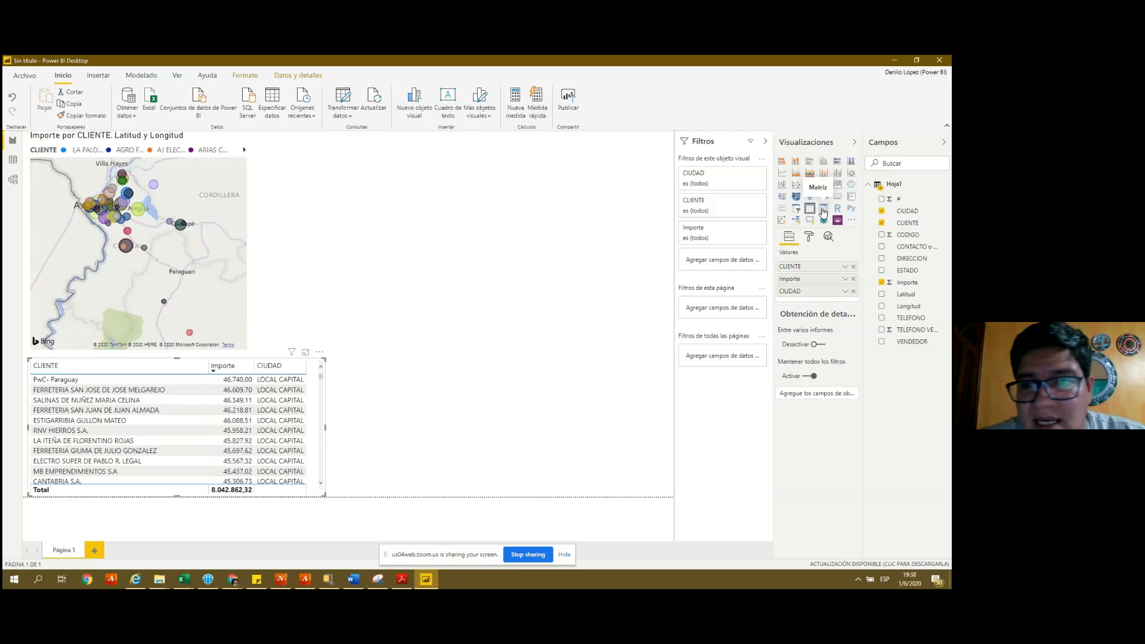
- Convert the table to a matrix and scroll through the clients under the LOCAL CAPITAL column
click(823, 209)
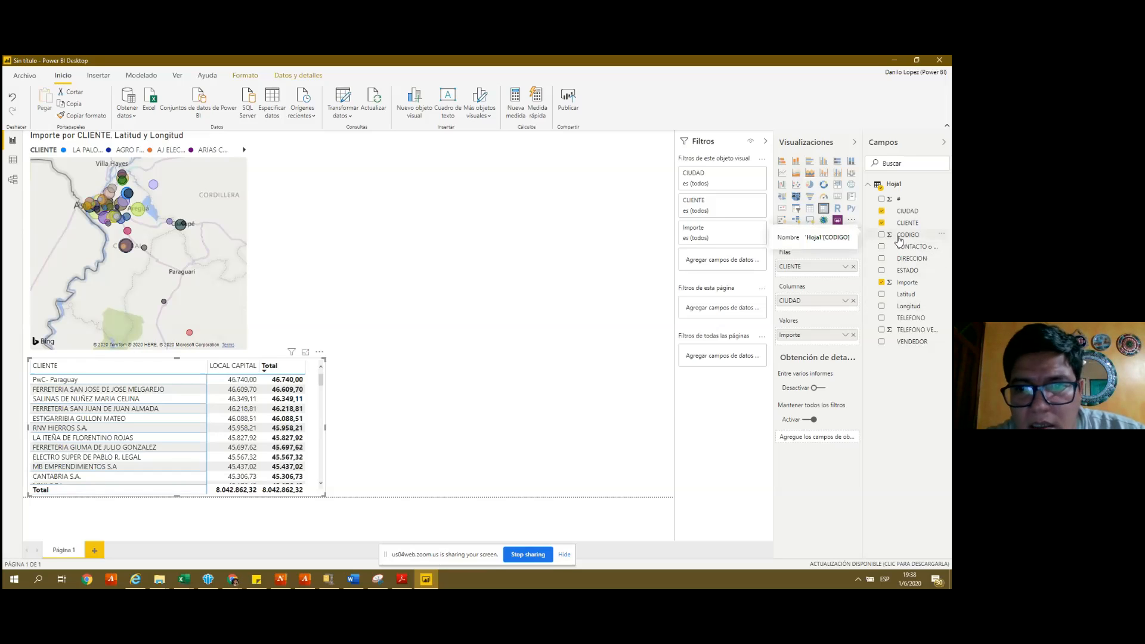
click(320, 485)
scroll(320, 486, down, 5)
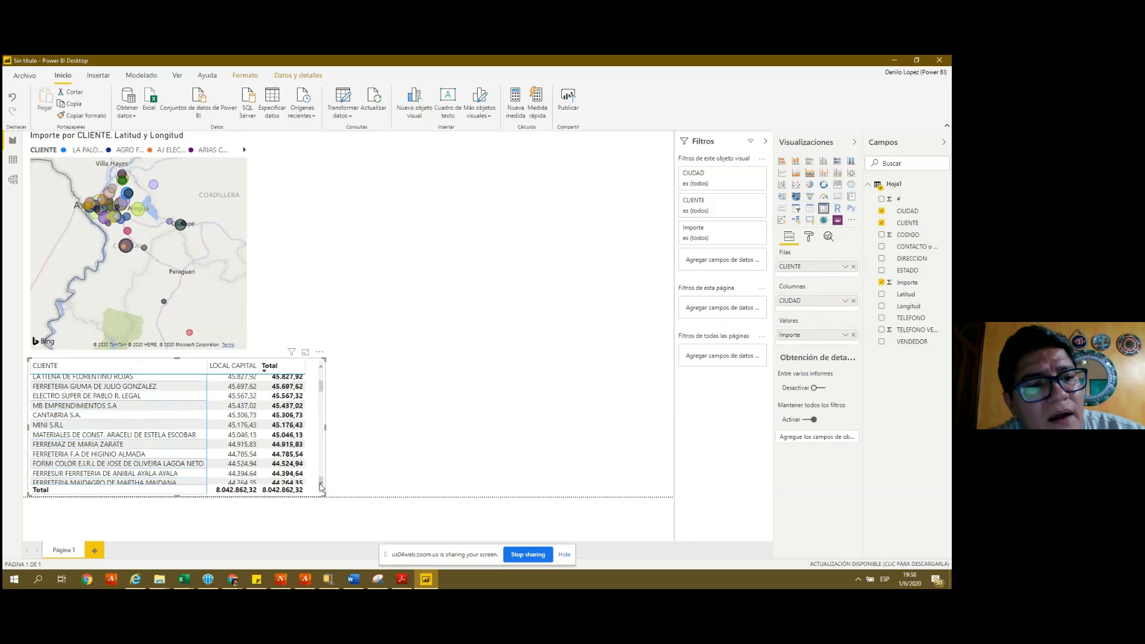
scroll(321, 486, down, 6)
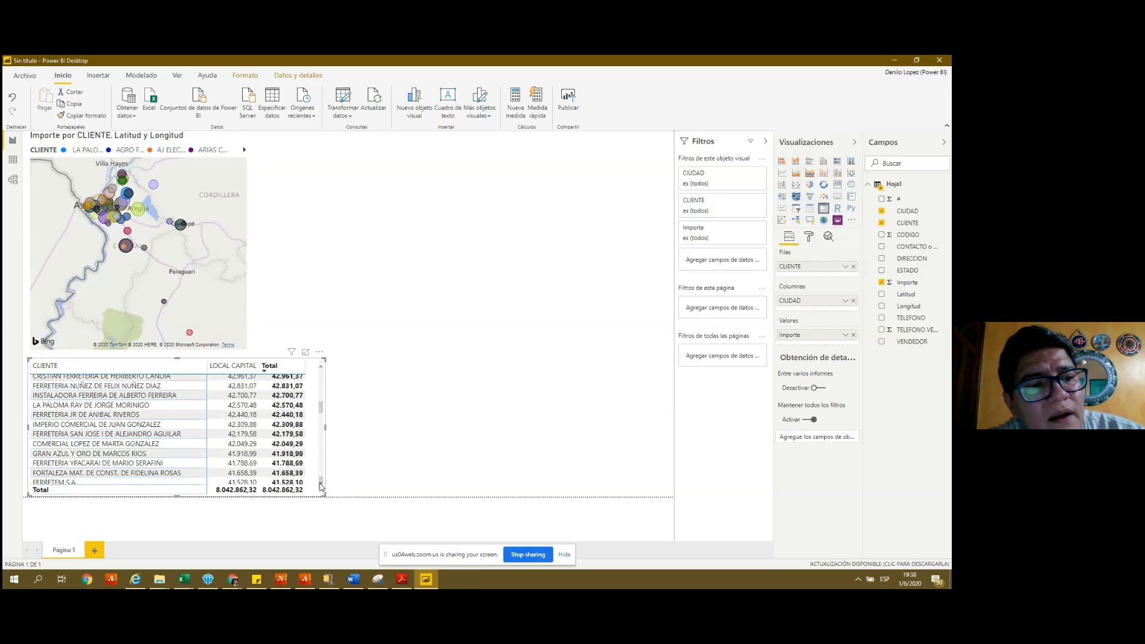
scroll(321, 486, down, 6)
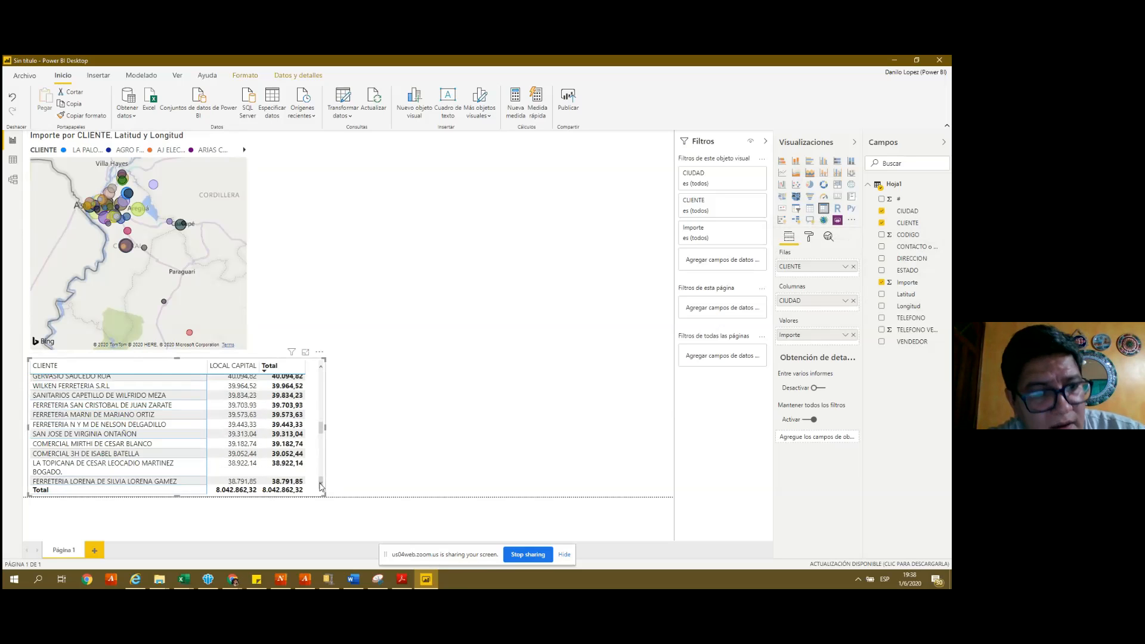
scroll(320, 486, down, 6)
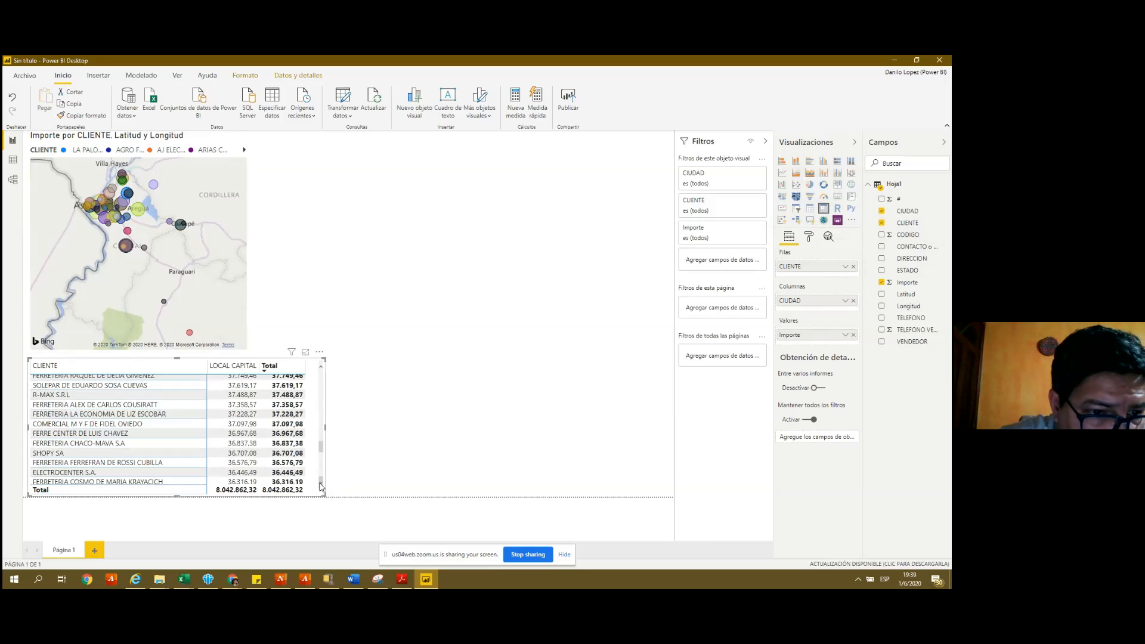
scroll(320, 486, down, 6)
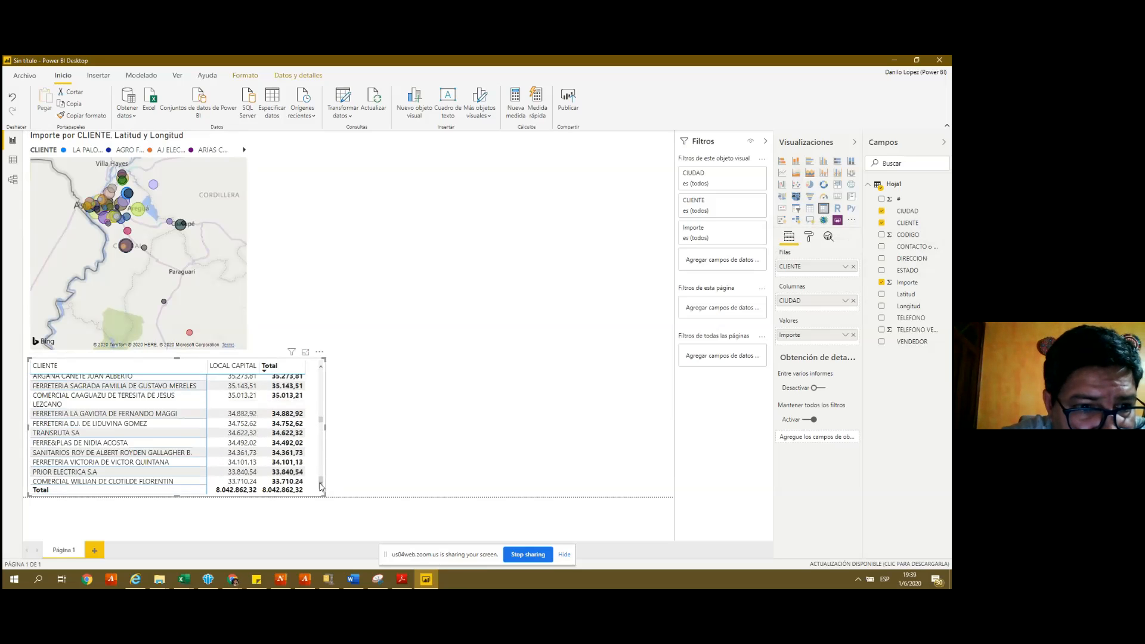
scroll(320, 486, down, 6)
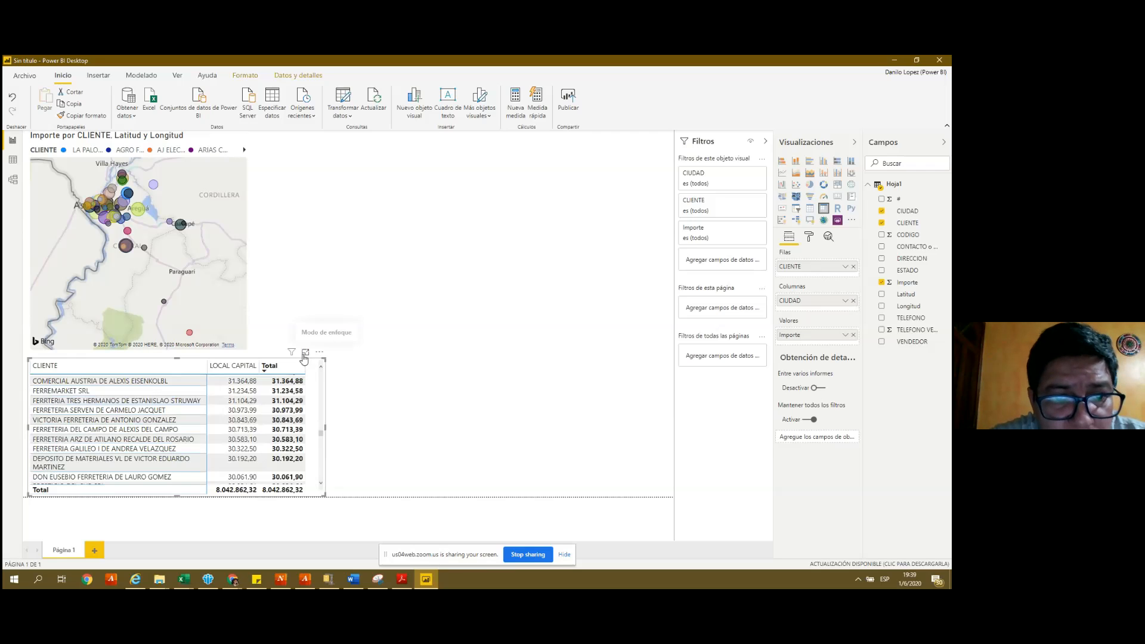
drag(322, 435, 321, 451)
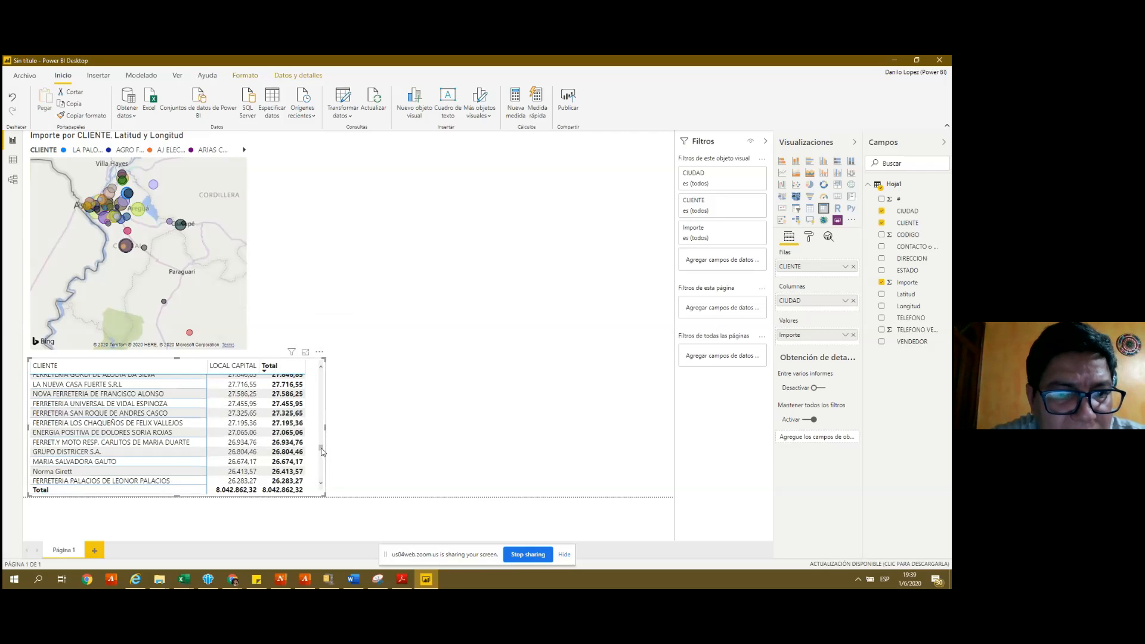
- Move CIUDAD from the matrix's Columns well into Rows beneath CLIENTE
click(320, 353)
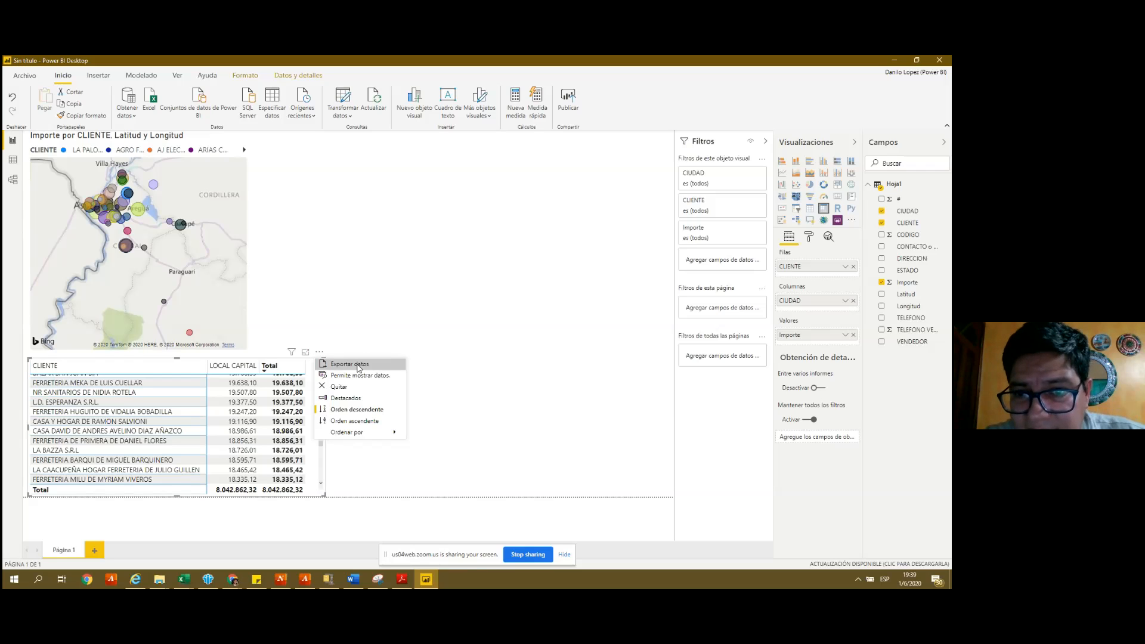
mouse_move(358, 433)
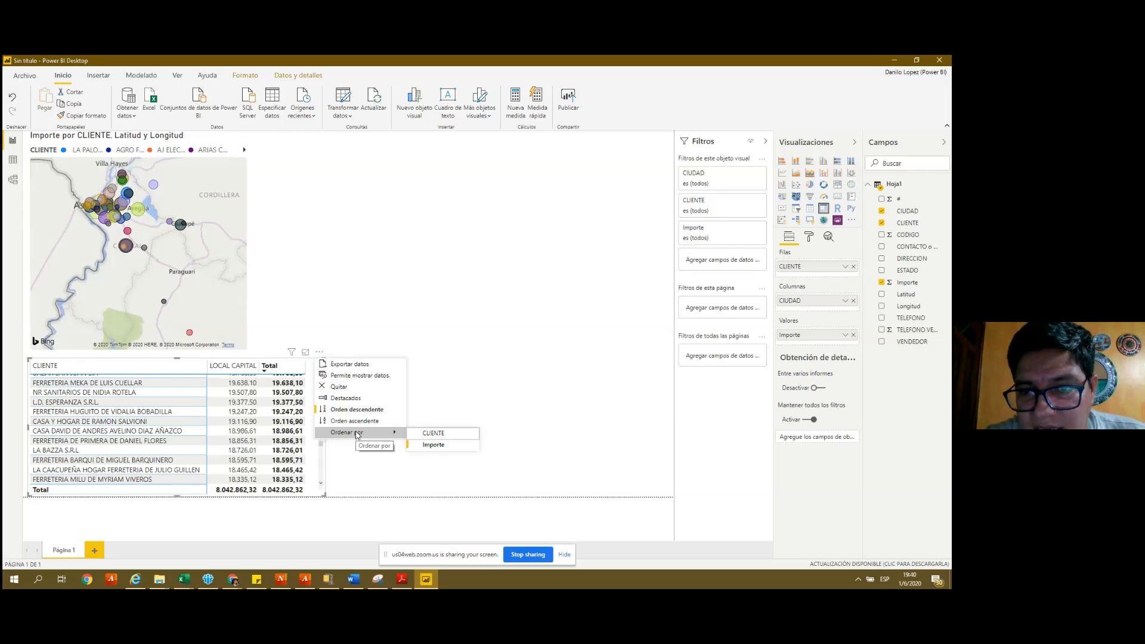
click(819, 306)
drag(819, 305, 820, 278)
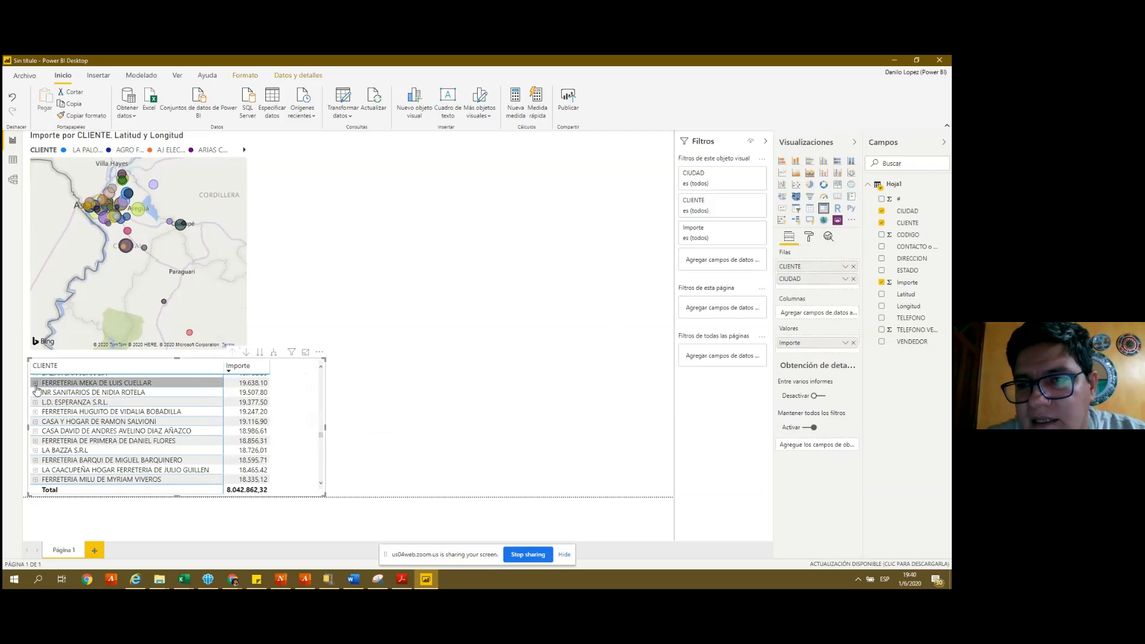
- Expand and collapse FERRETERIA MEKA to check its city, then widen the matrix
click(35, 384)
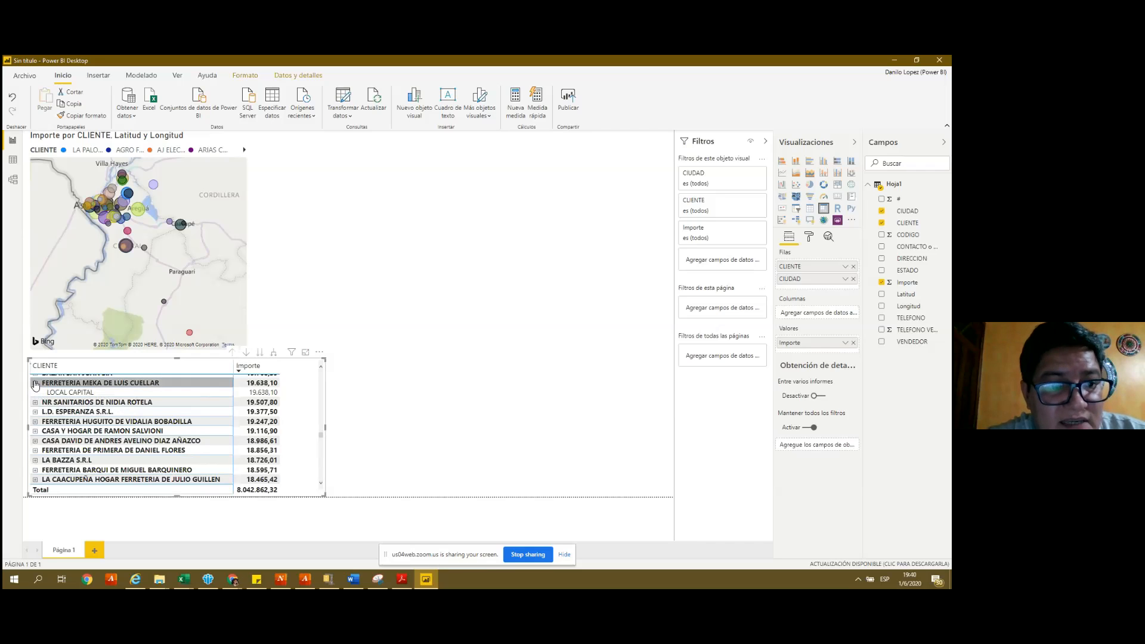
click(35, 383)
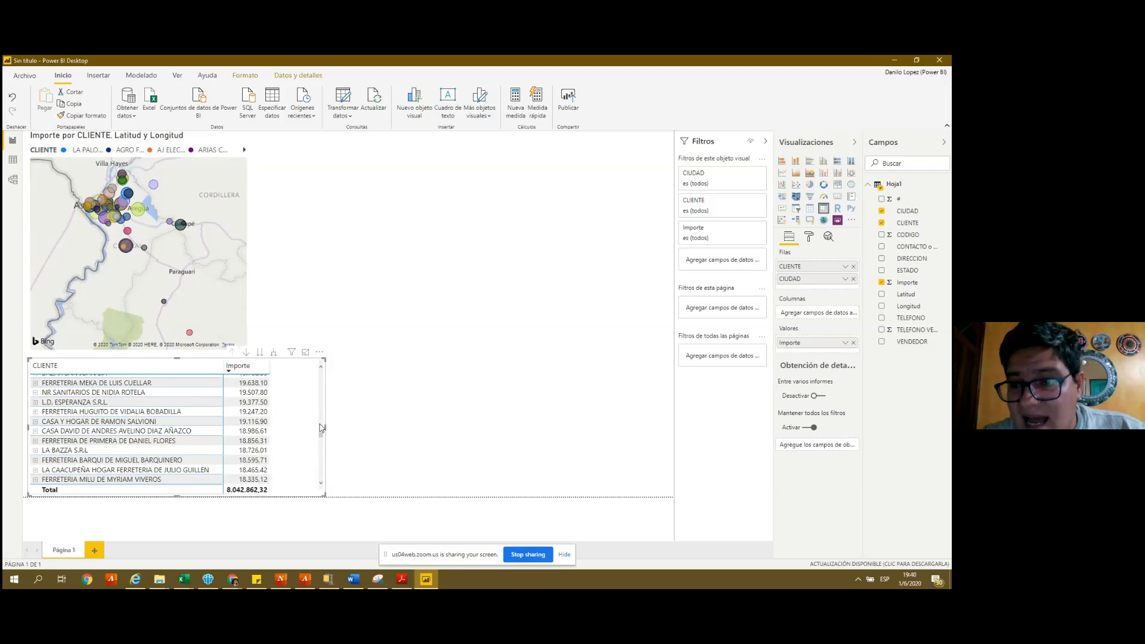
drag(320, 374, 364, 379)
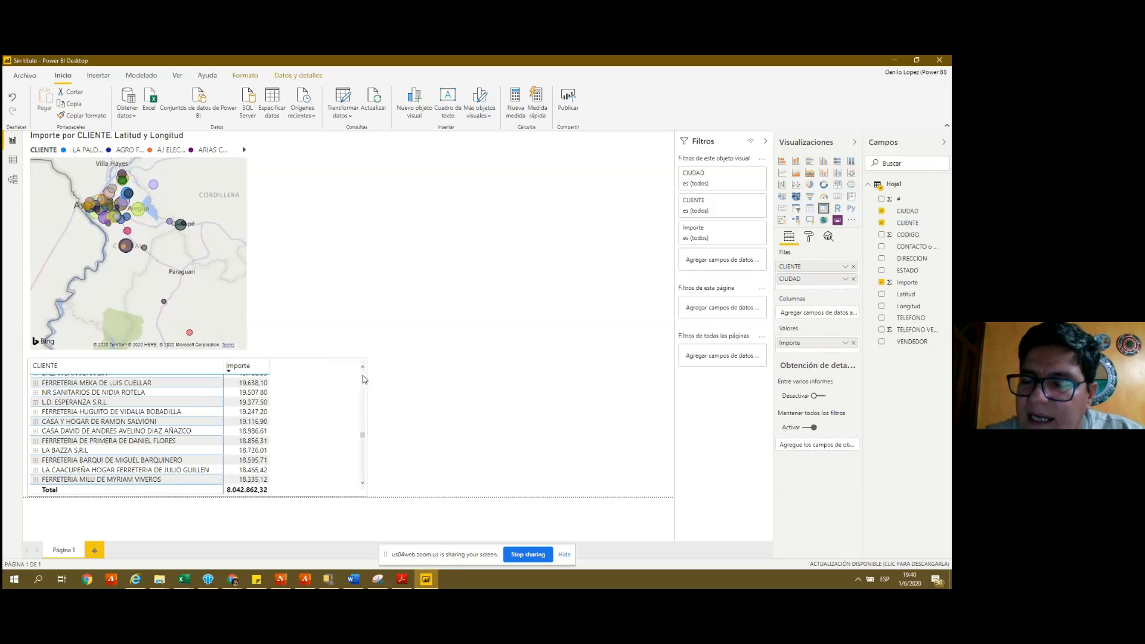
click(365, 370)
click(366, 371)
- Scroll to the top, adjust the matrix edge, and expand and collapse PwC- Paraguay
scroll(365, 371, up, 5)
scroll(314, 356, up, 5)
scroll(315, 357, up, 6)
scroll(315, 357, up, 5)
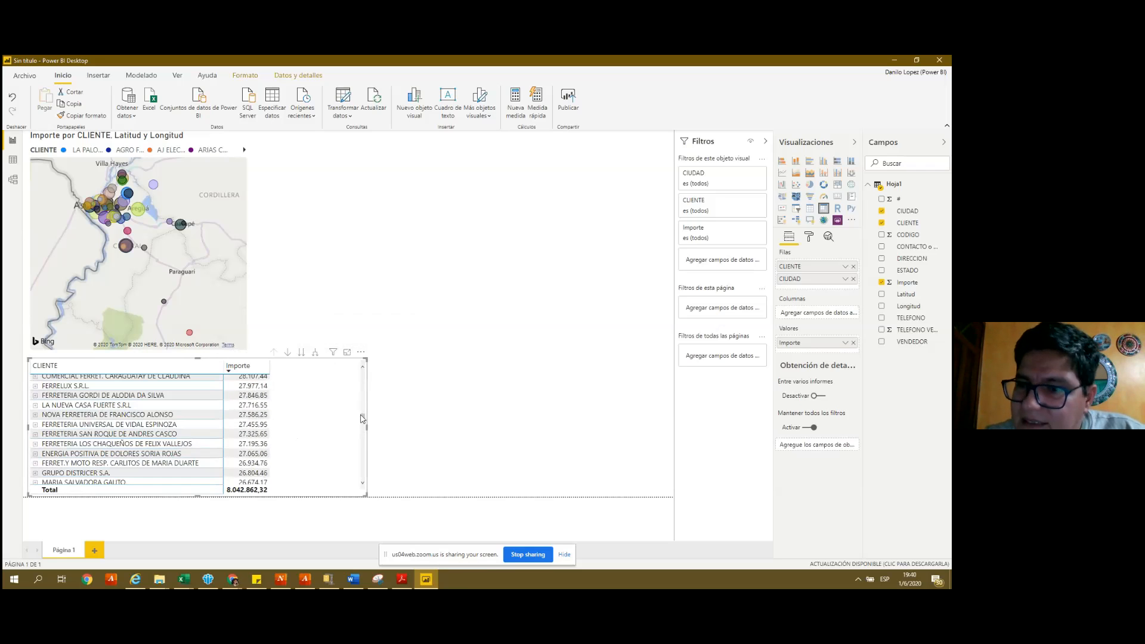
drag(362, 417, 365, 370)
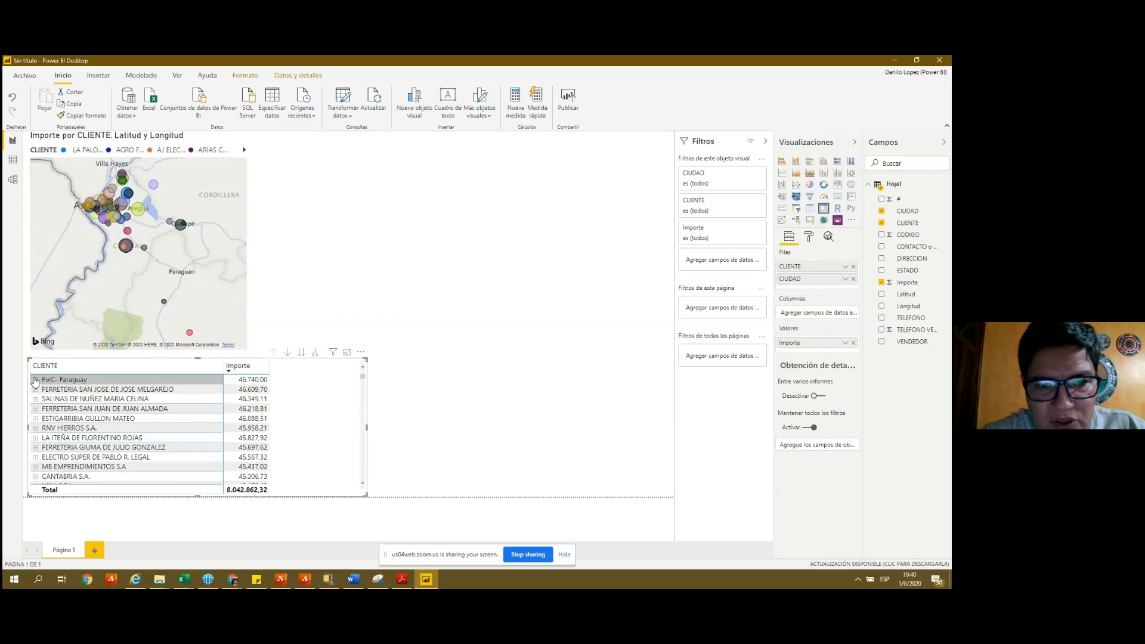
click(35, 379)
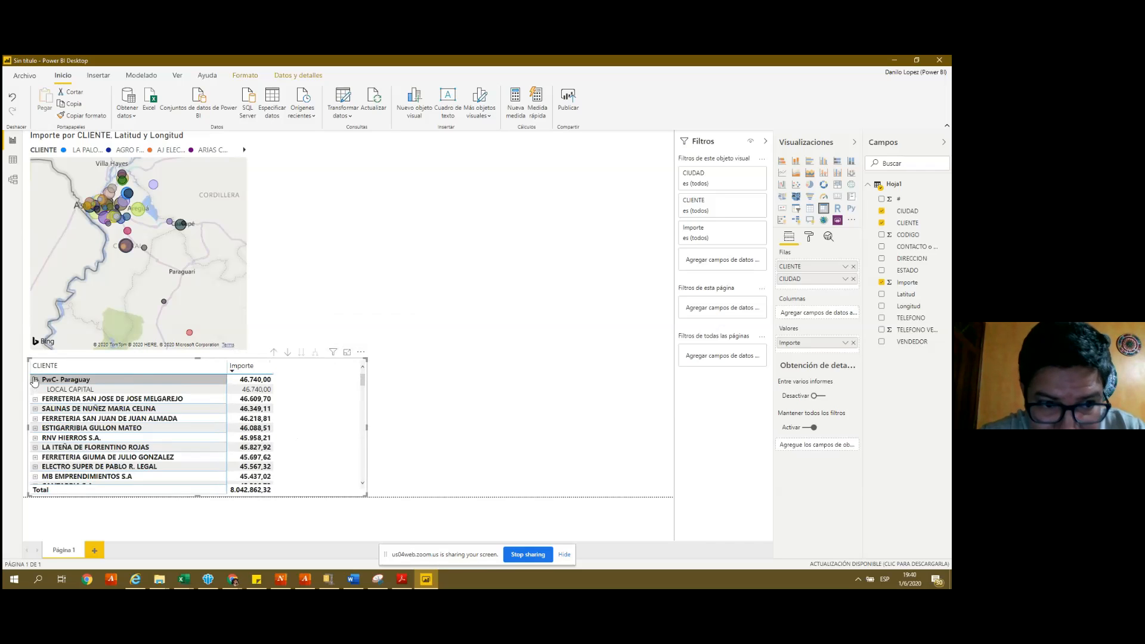
click(35, 380)
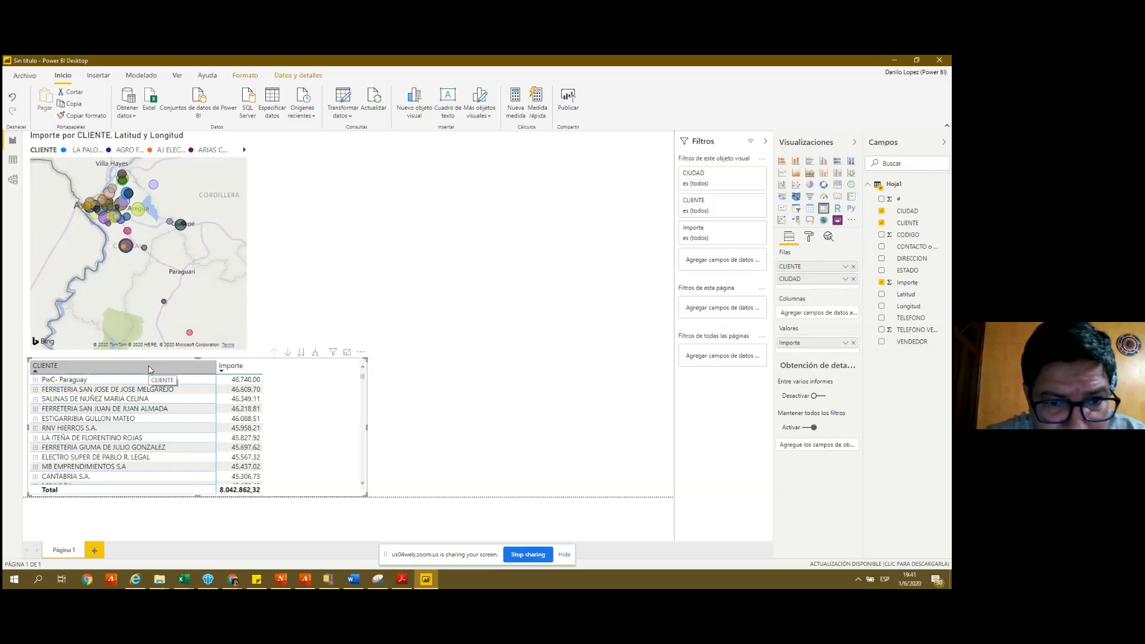
- Open the CLIENTE/CIUDAD matrix in focus mode and scroll through it
click(347, 353)
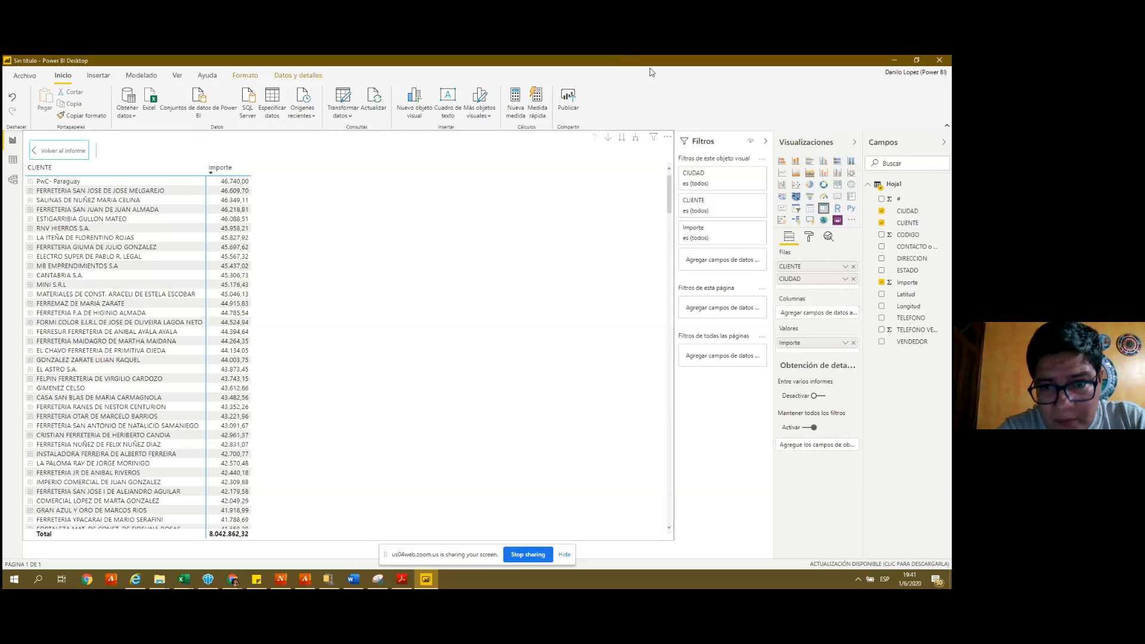
drag(670, 203, 671, 460)
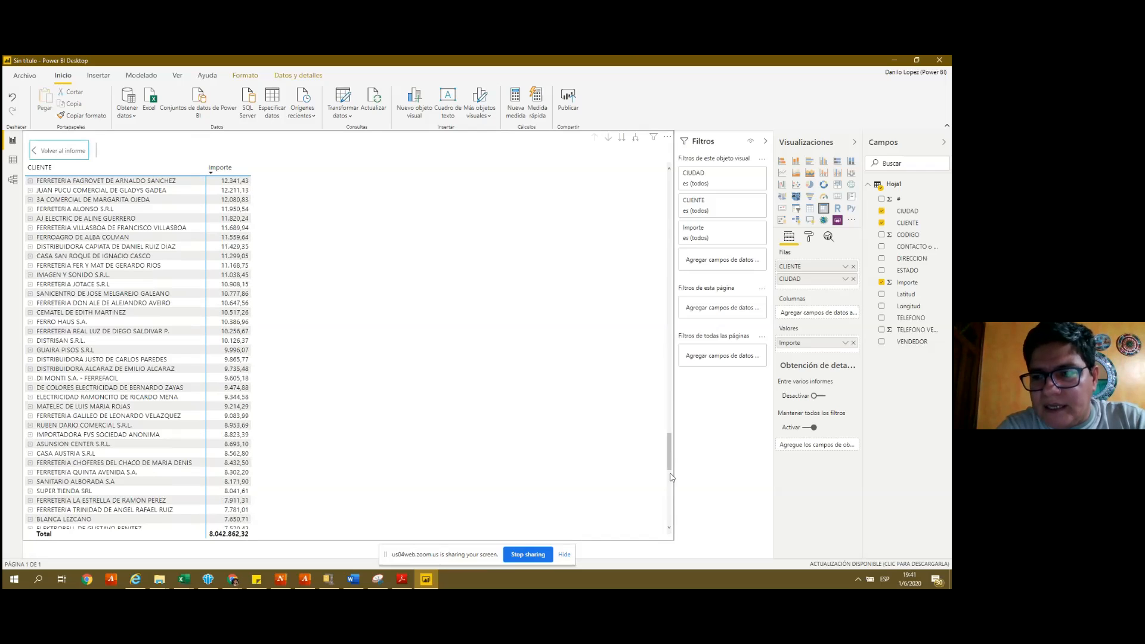
scroll(671, 477, down, 10)
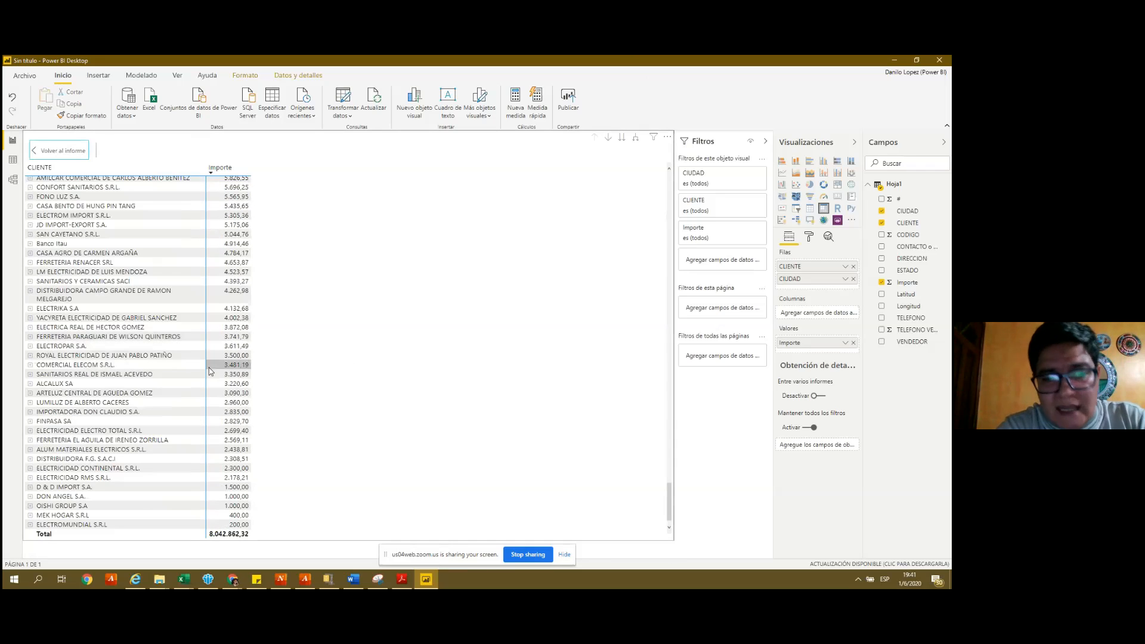
- Jump back to the matrix's top rows with Ctrl+Home and open its More options menu
right_click(209, 367)
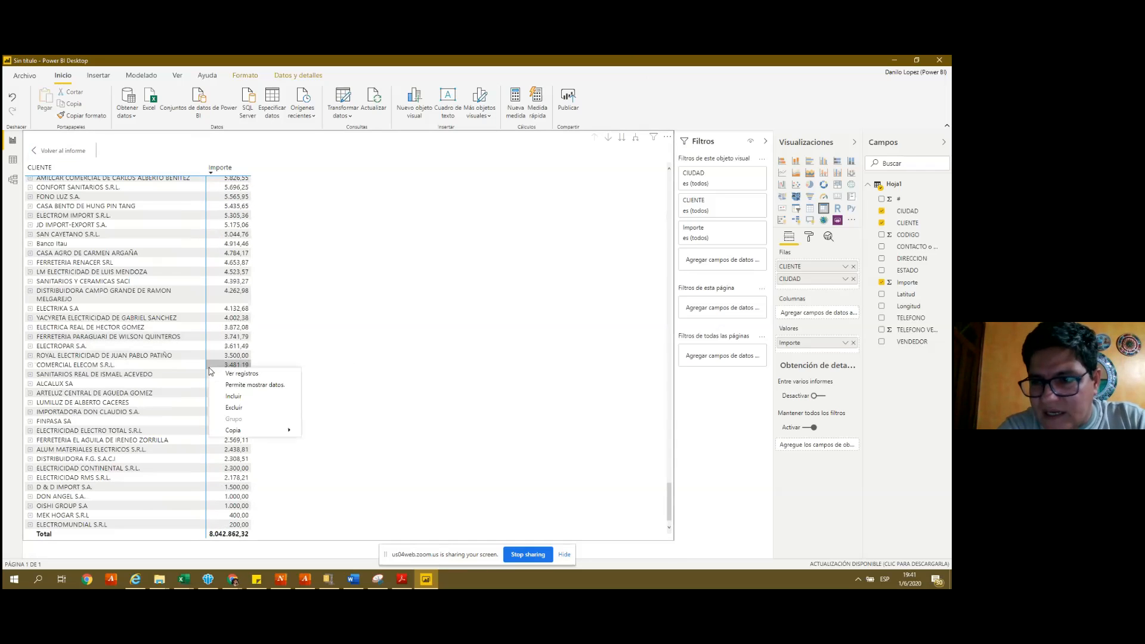
click(368, 313)
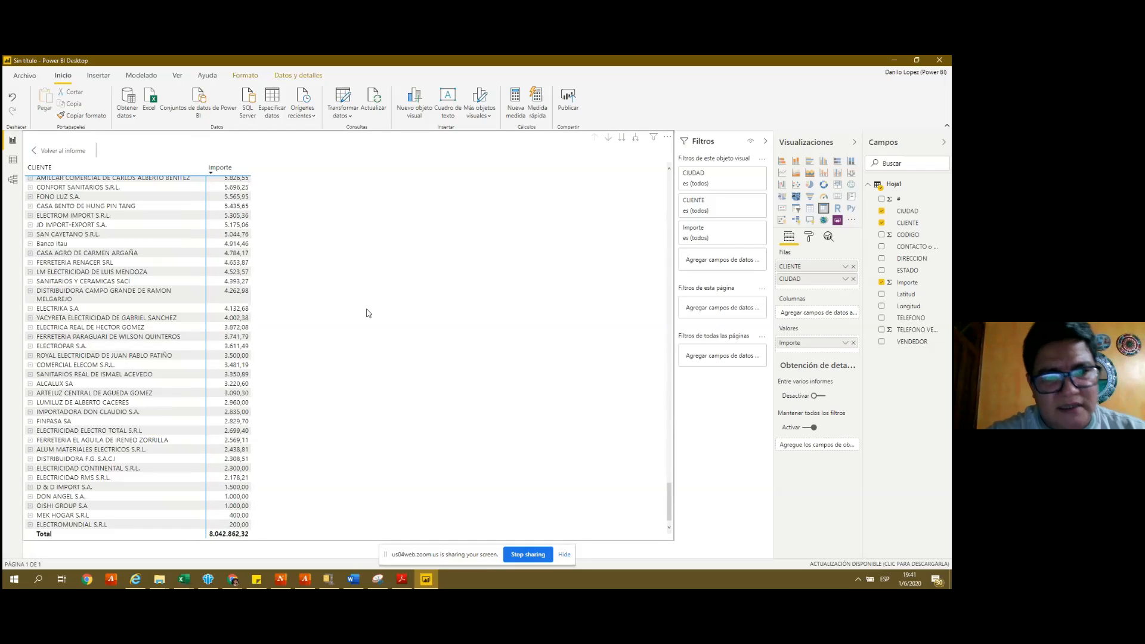
key(ctrl+Home)
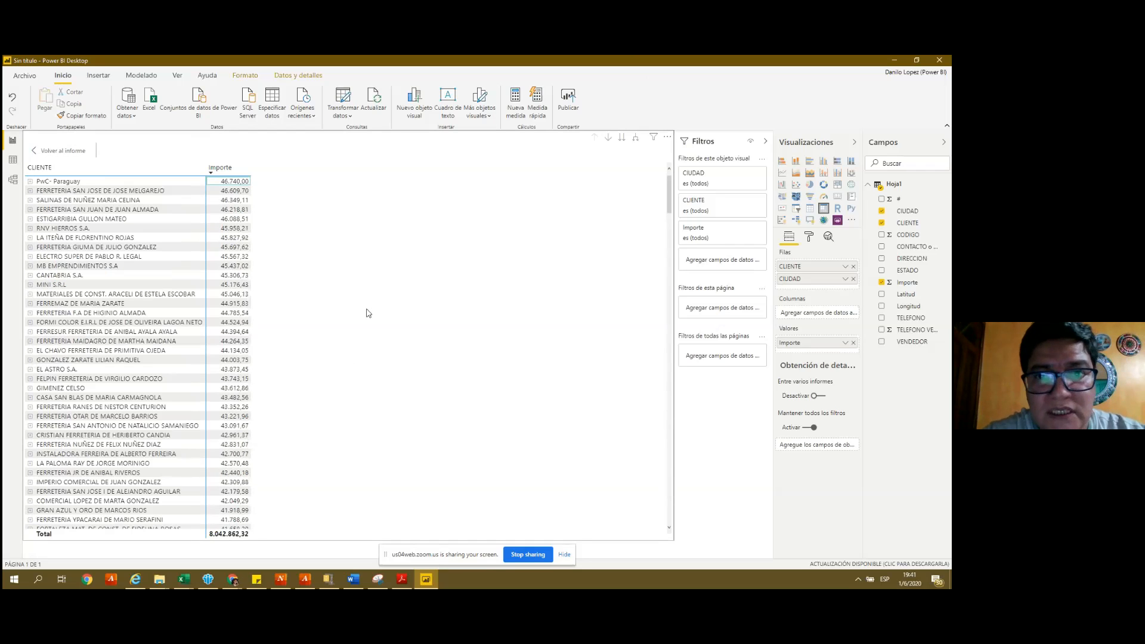
click(667, 139)
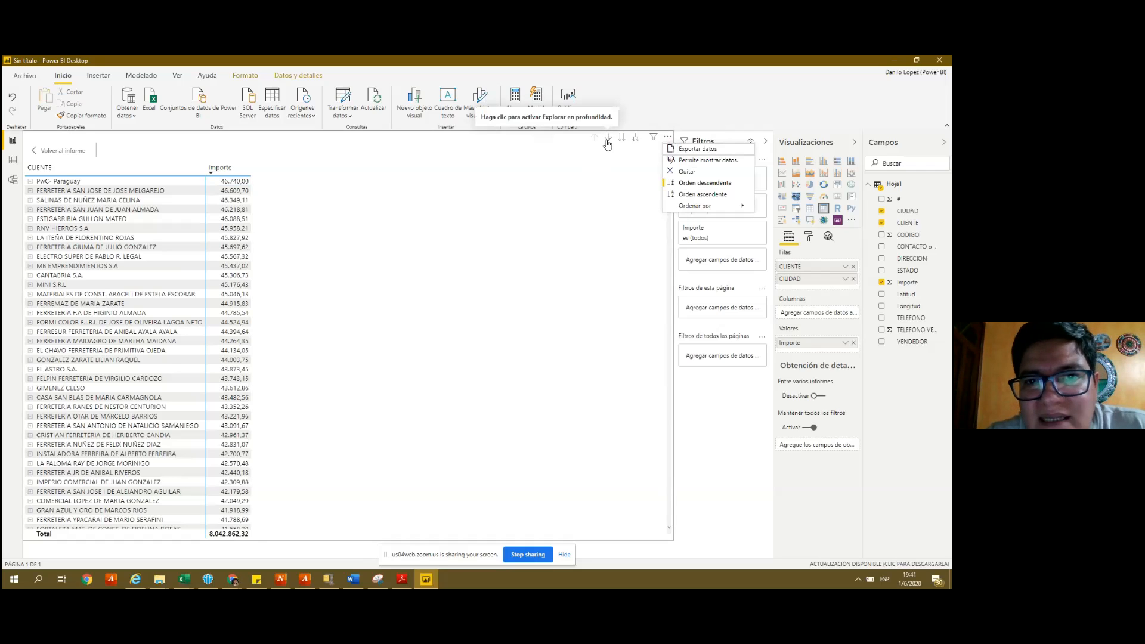
- Turn on drill mode, go to the next level CIUDAD, then bring up the client list workbook
click(607, 143)
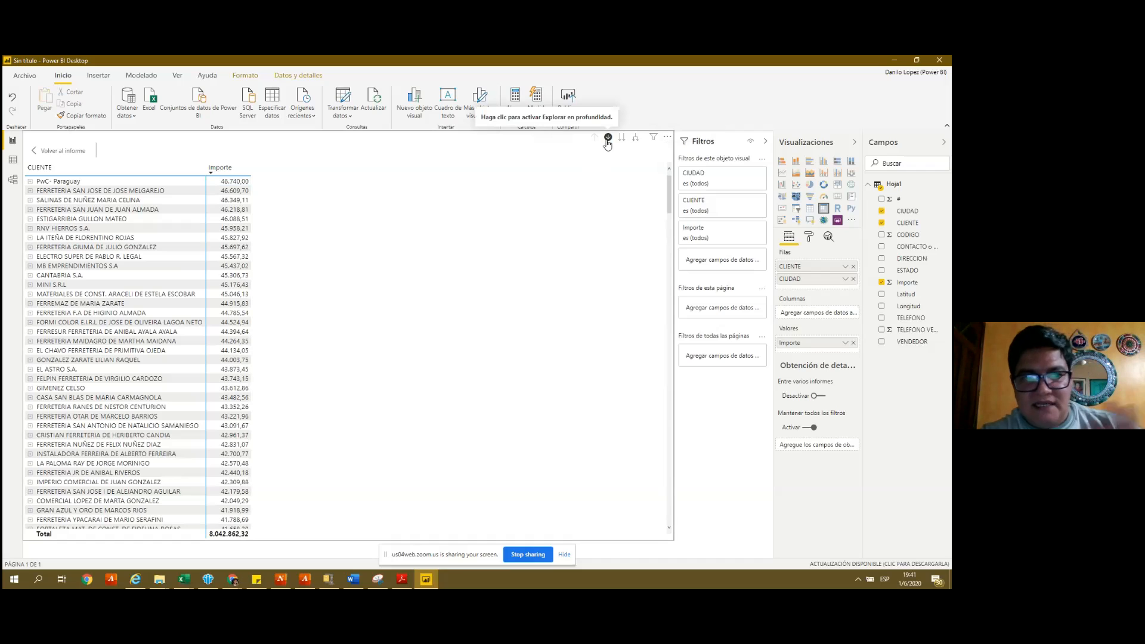
click(607, 142)
click(607, 139)
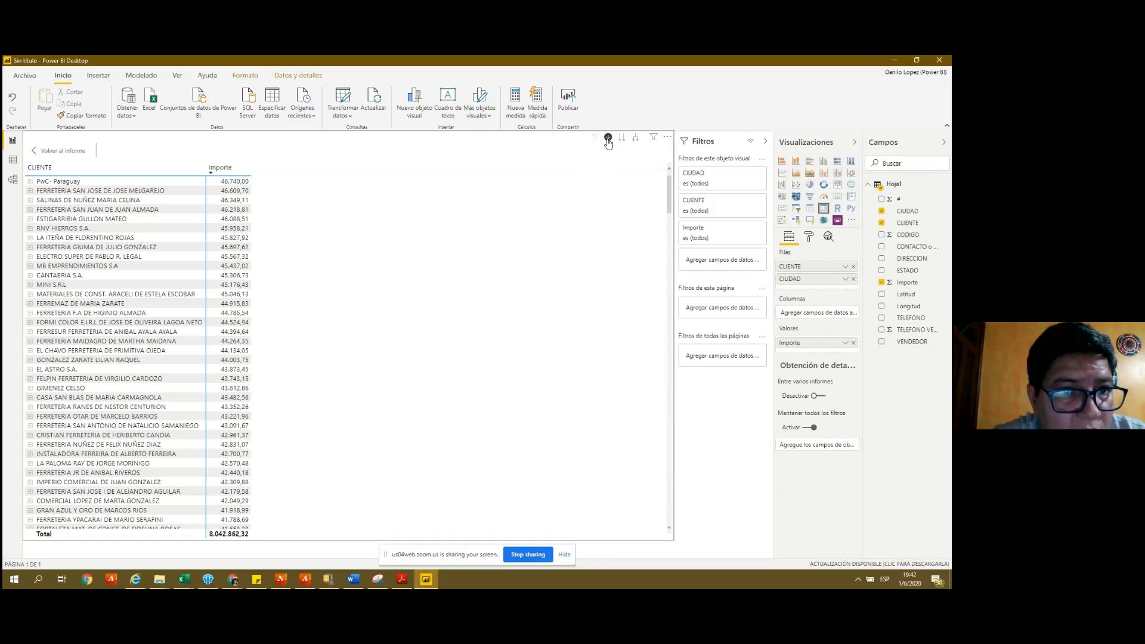
click(607, 139)
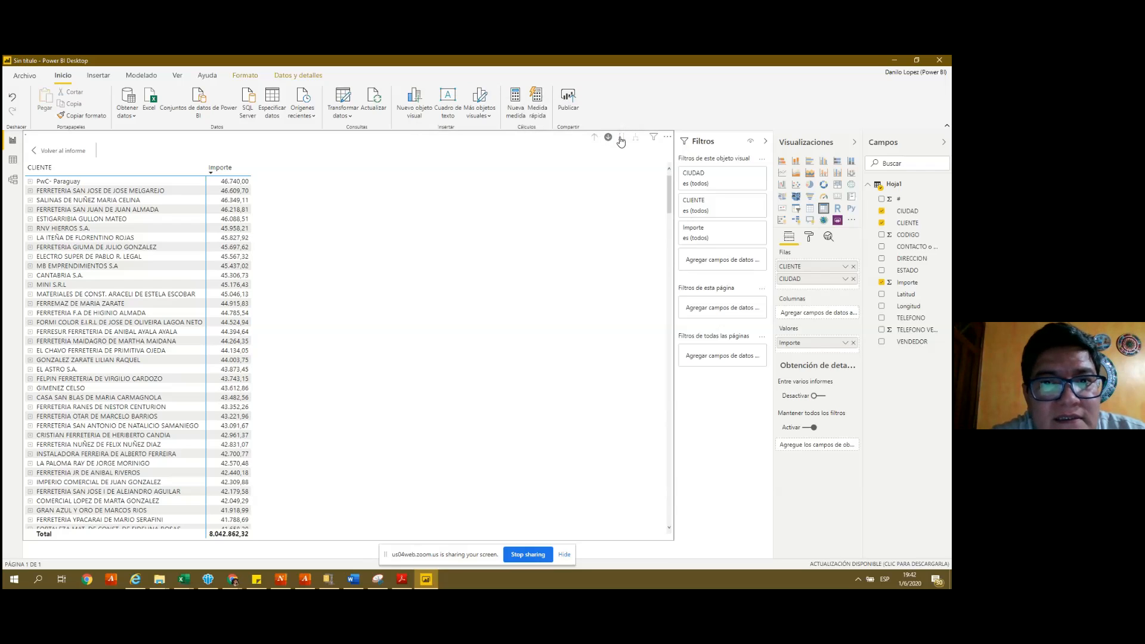
click(620, 139)
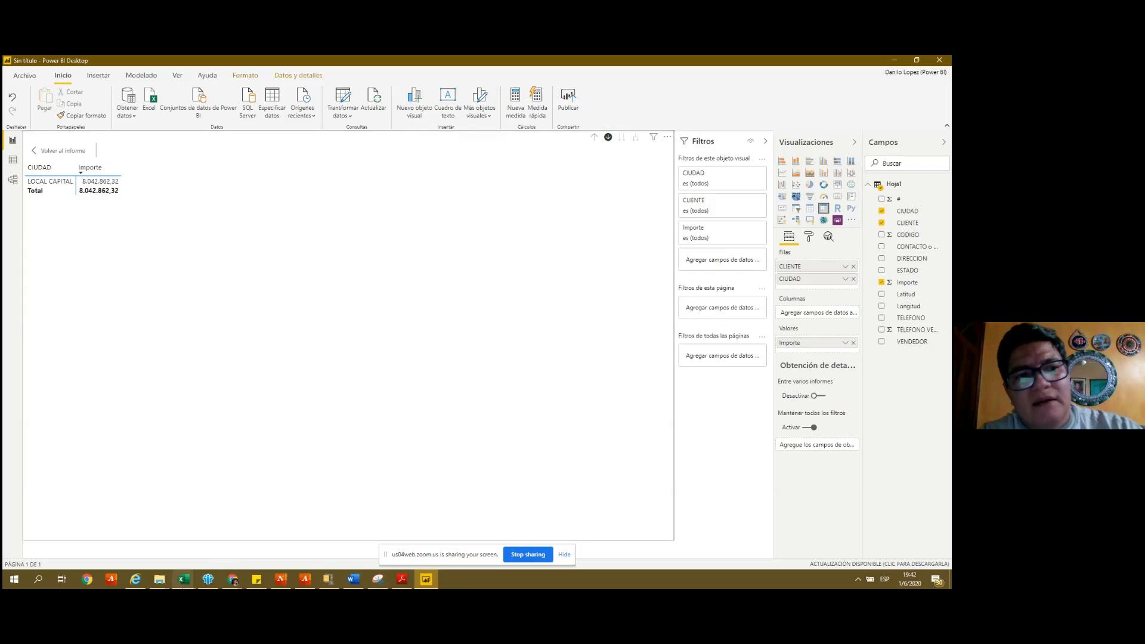
click(183, 579)
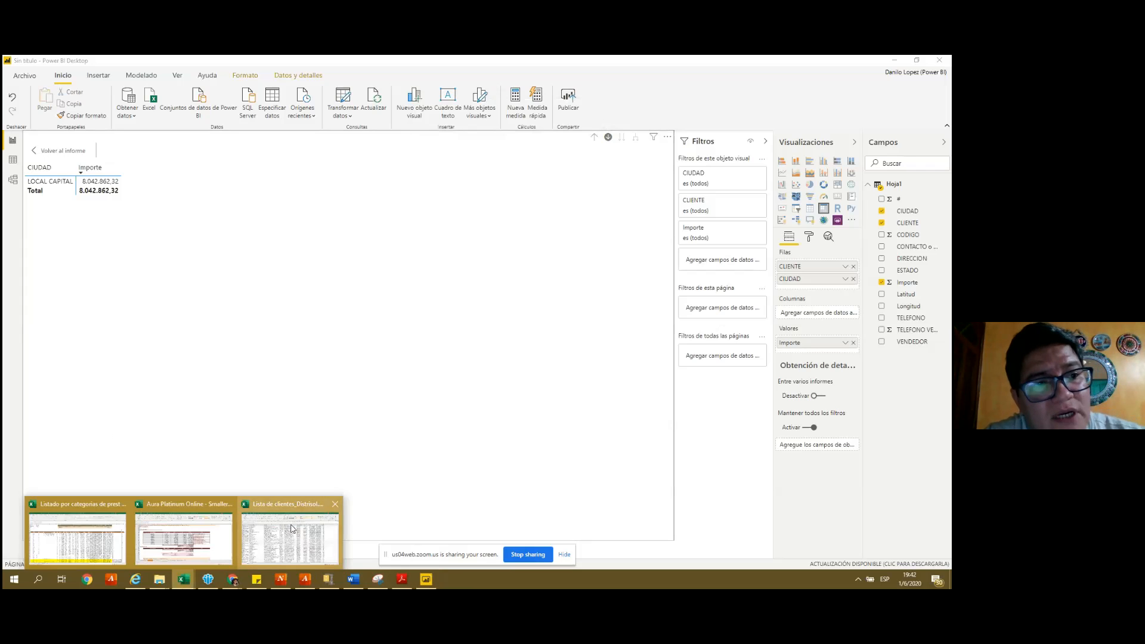
click(292, 529)
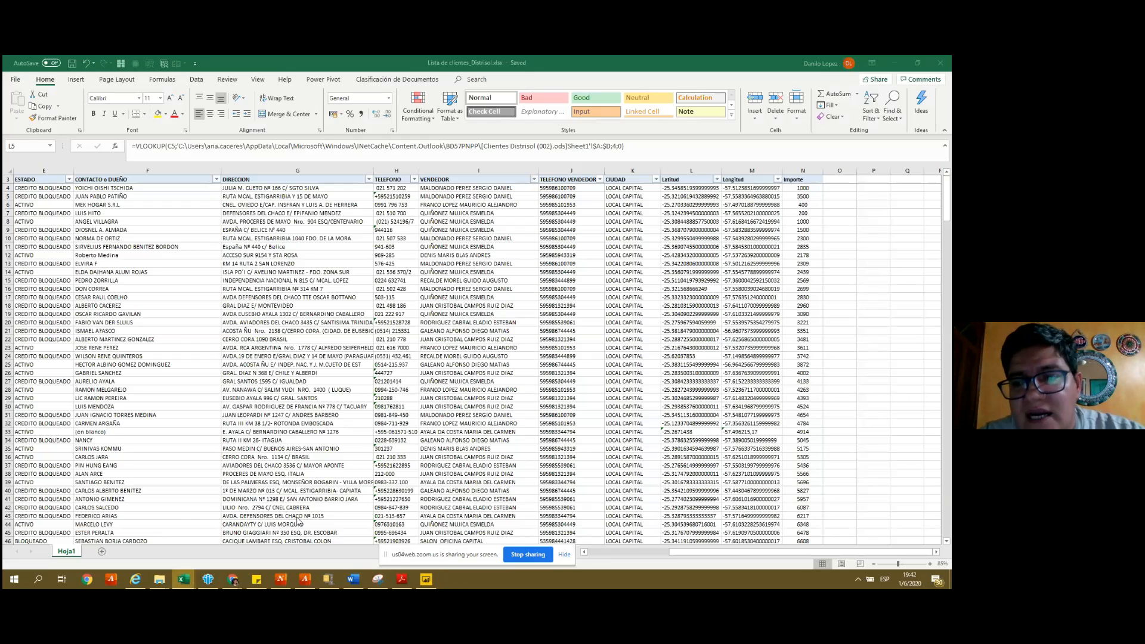
key(alt+Down)
key(Down)
key(Down)
key(Down)
key(Down)
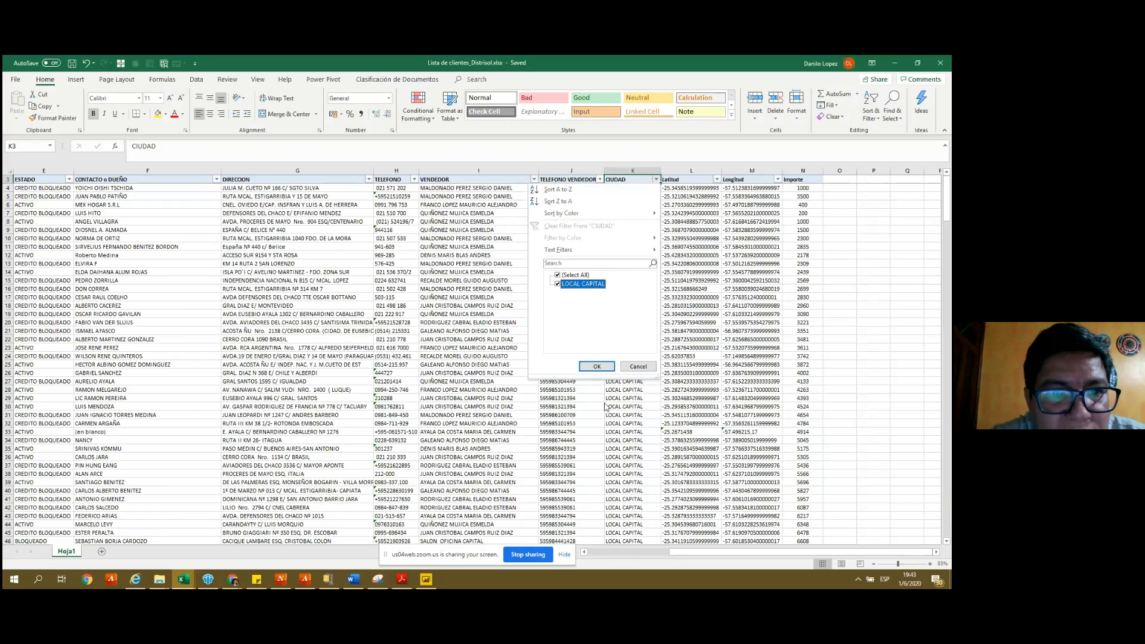
key(Return)
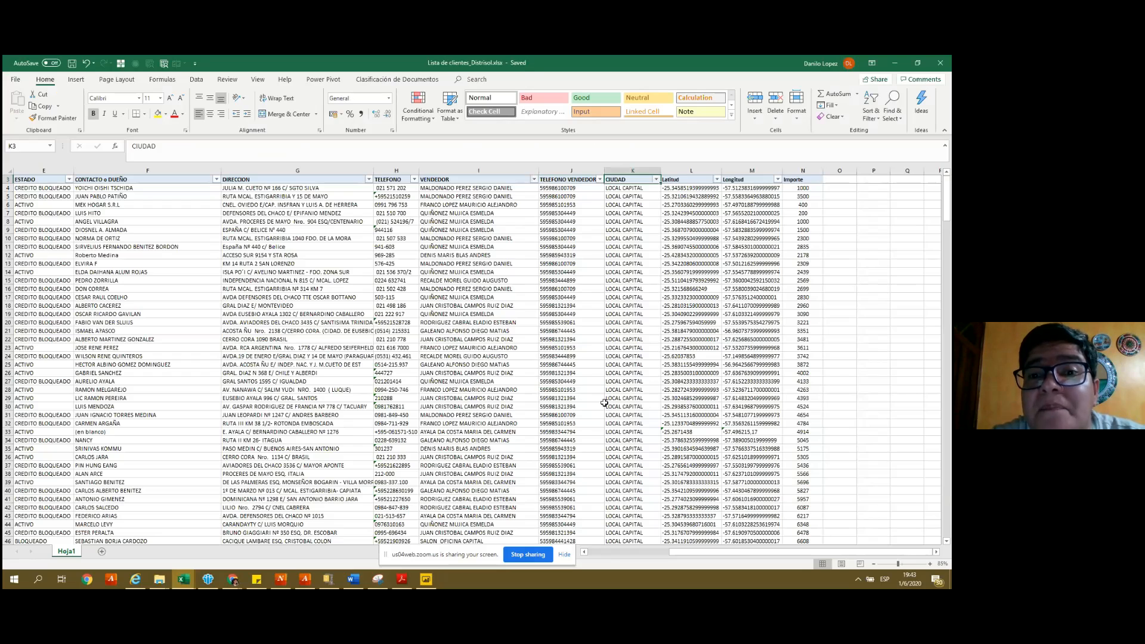
key(Down)
key(Down)
key(Down)
key(Down)
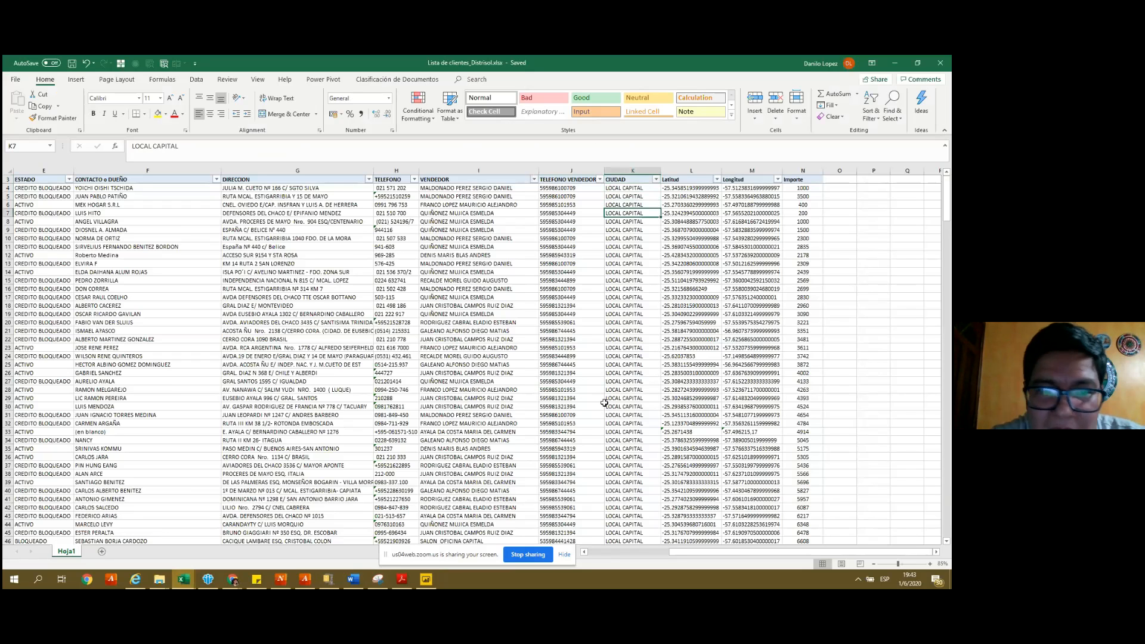
key(Up)
key(Up)
key(Up)
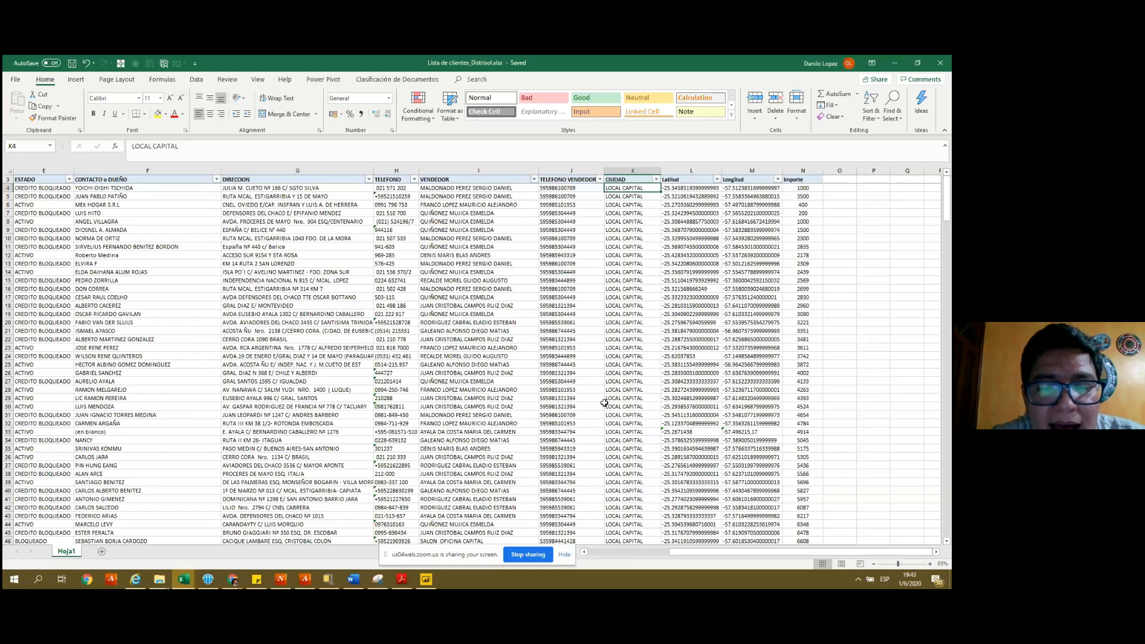
key(ctrl+Down)
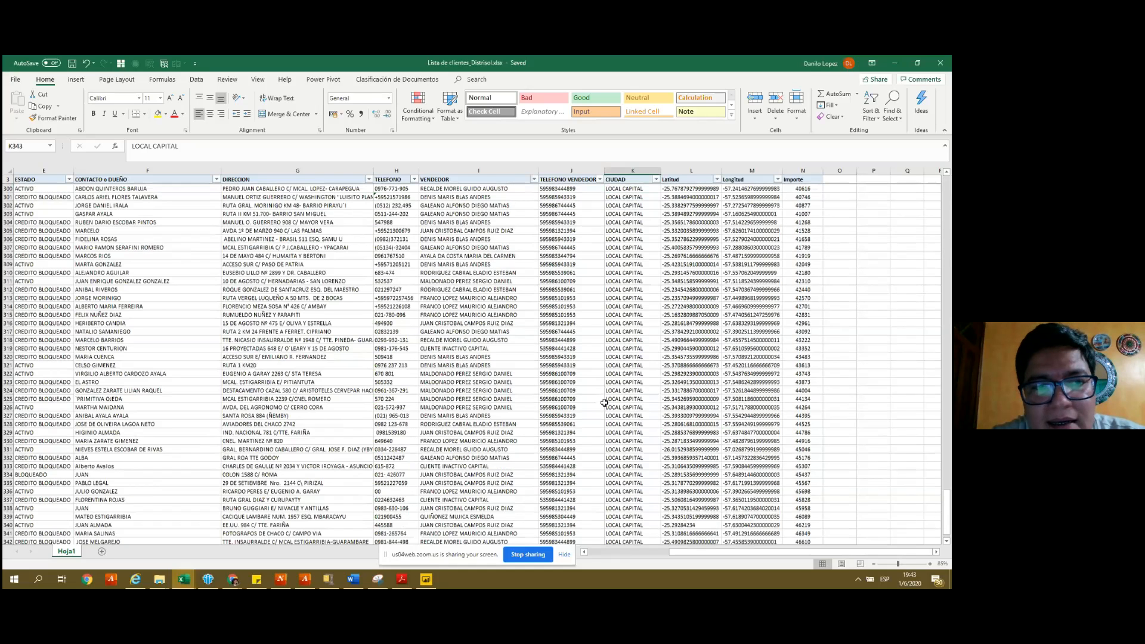
key(ctrl+Up)
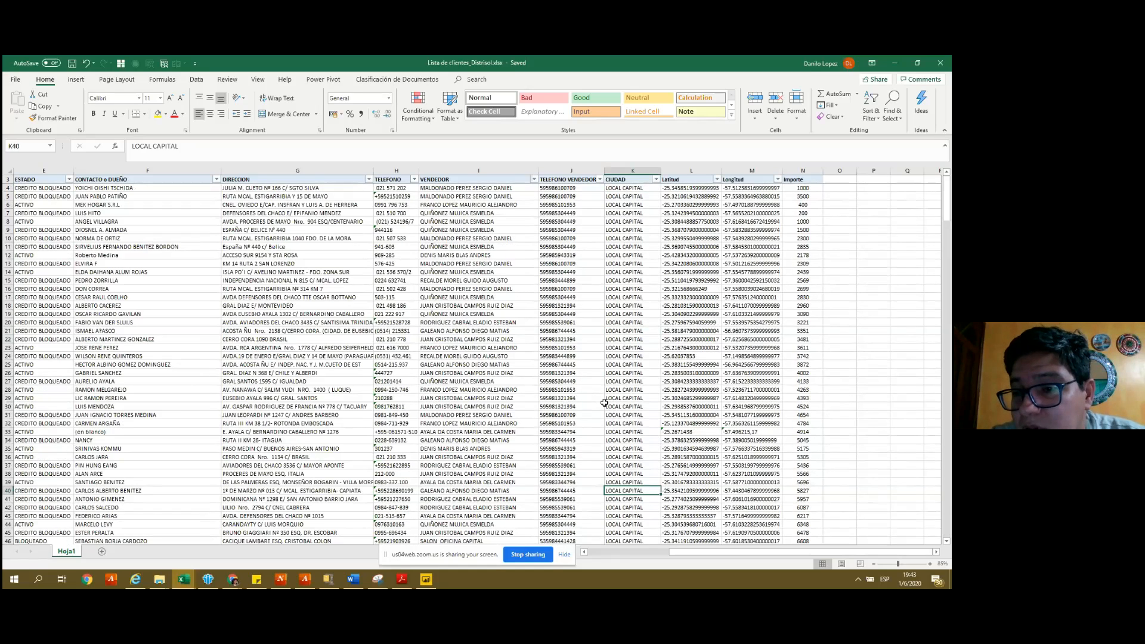
key(Down)
key(Right)
key(Left)
key(Right)
key(Left)
key(Right)
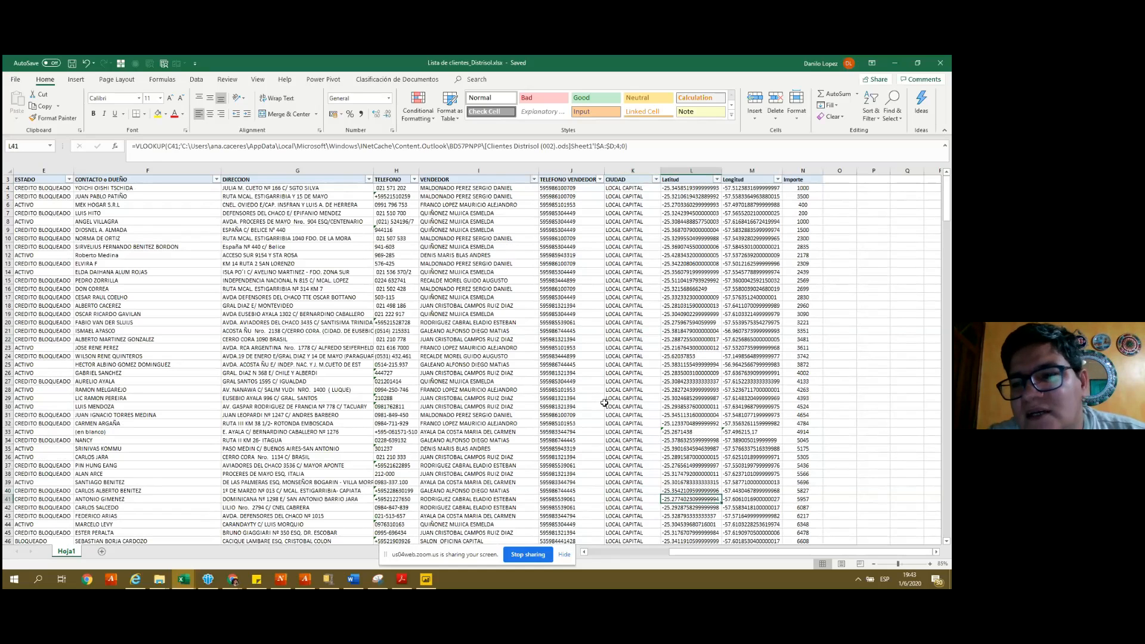
key(ctrl+Down)
key(Down)
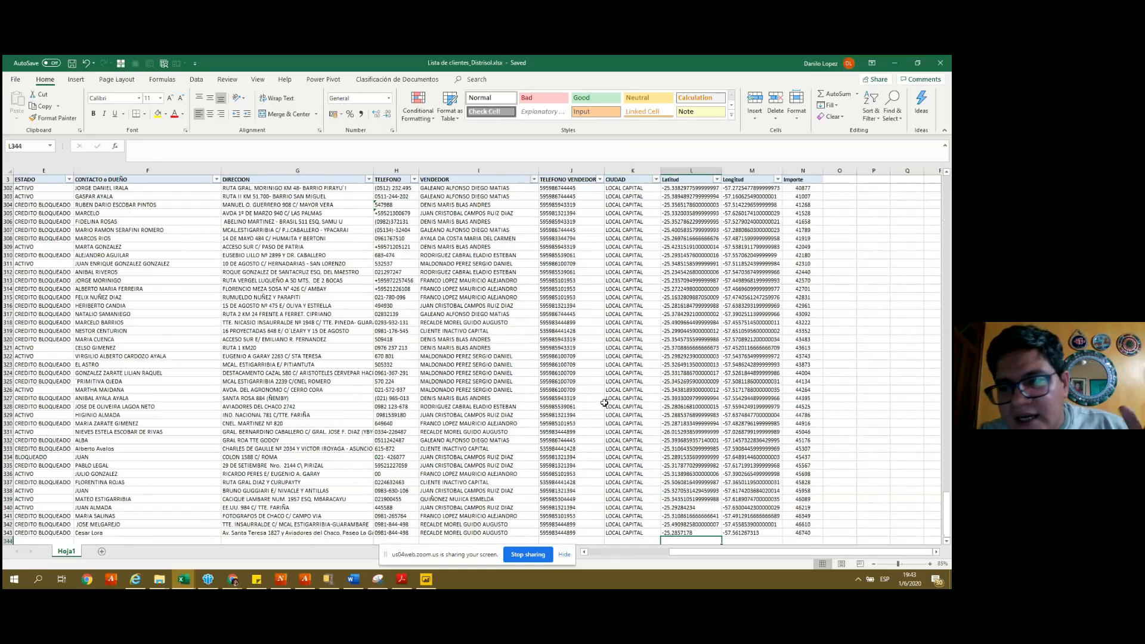
key(Up)
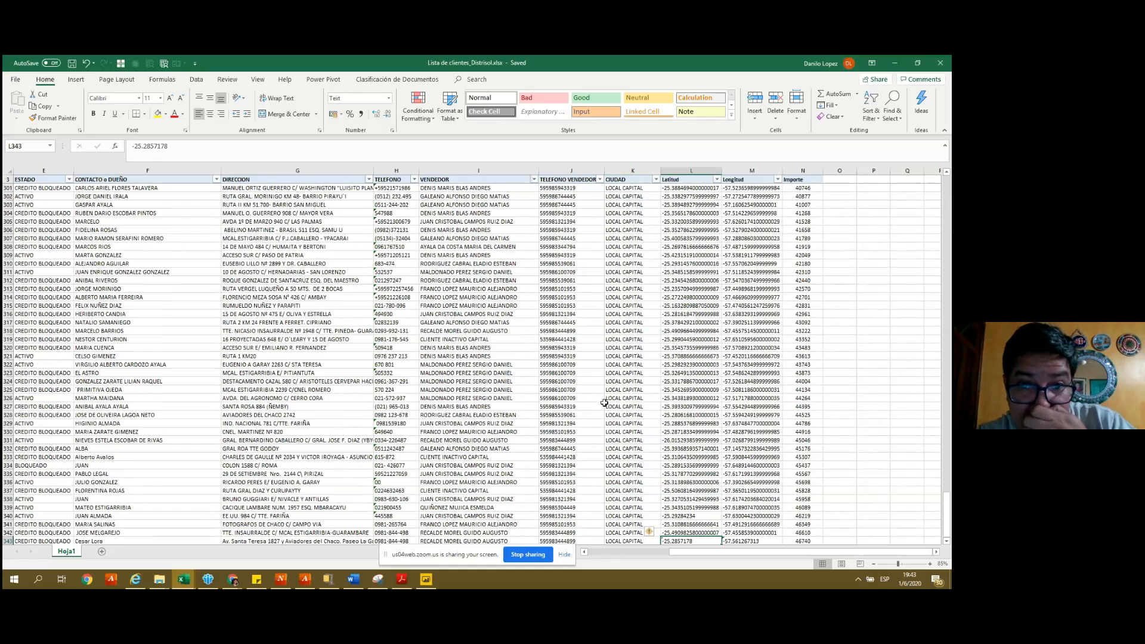
key(Left)
key(ctrl+Up)
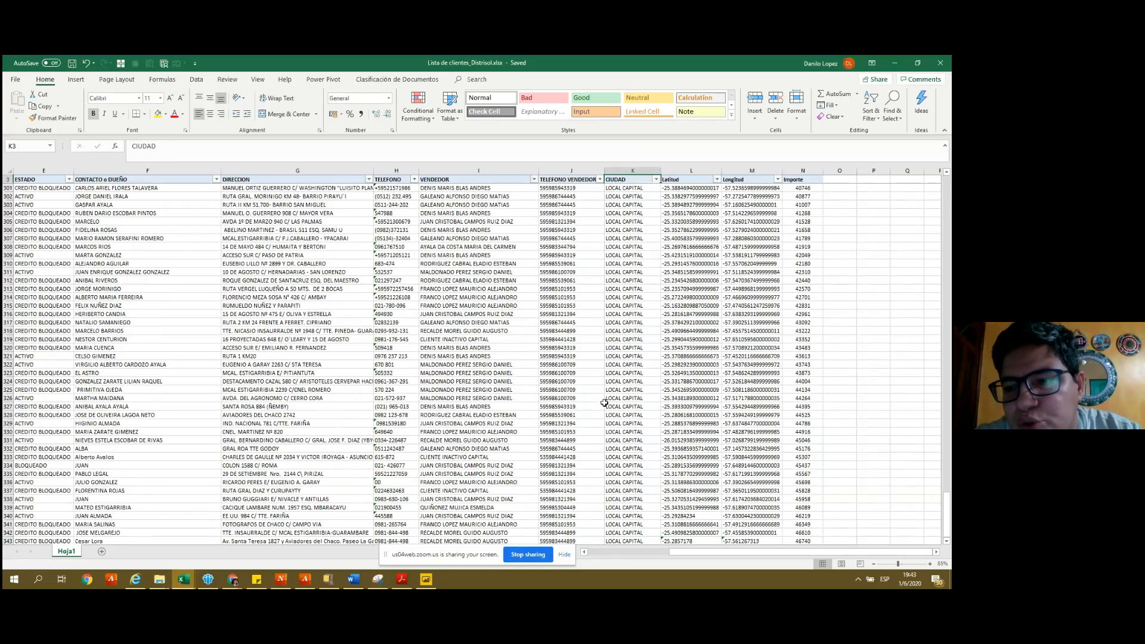
key(Down)
key(Down)
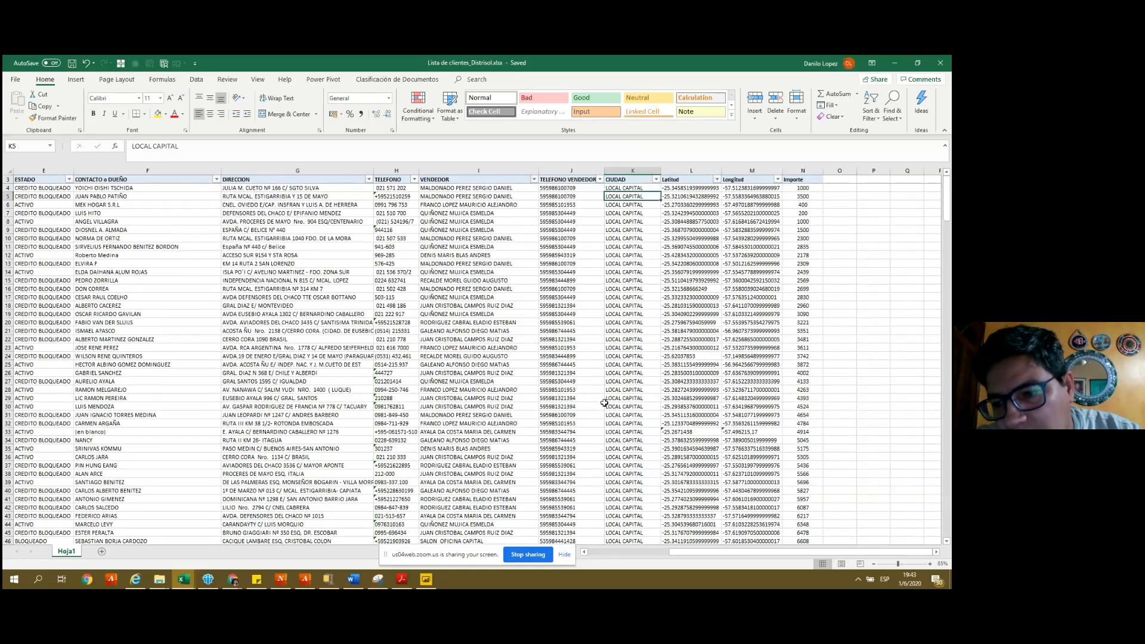
- Enter Concepción as the city in cell K5 of the CIUDAD column
text(Fernando de)
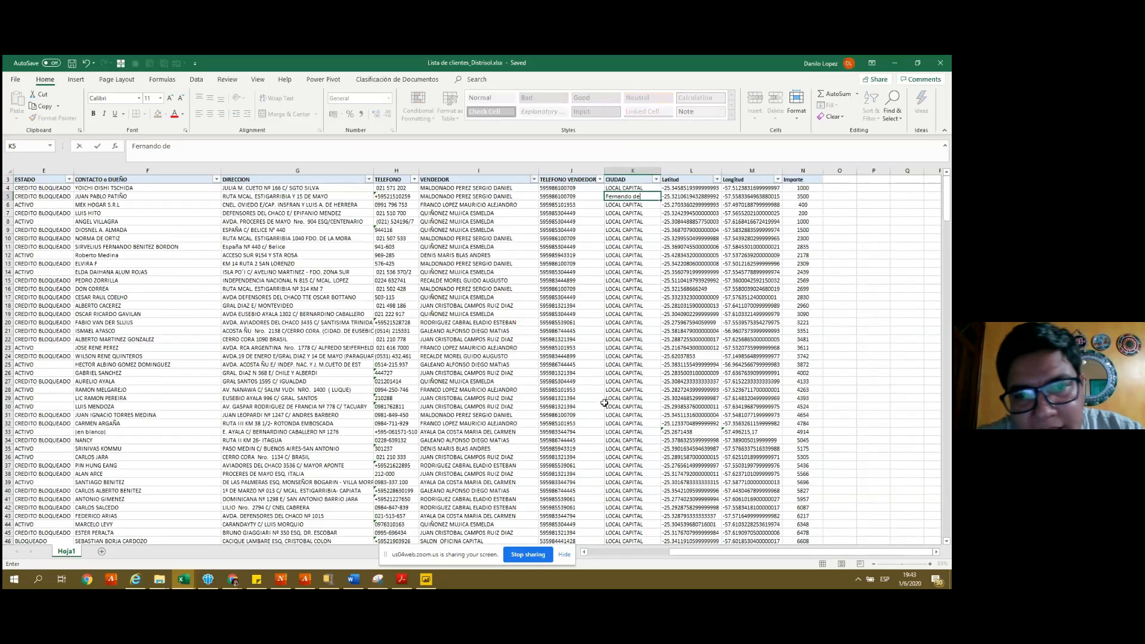
text( la mora)
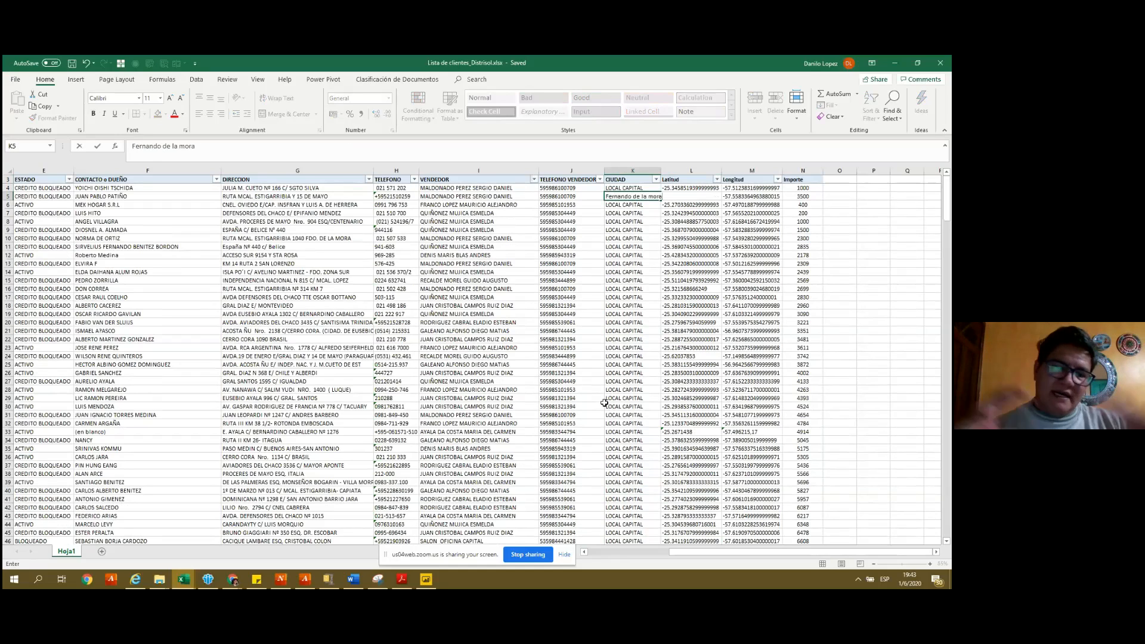
key(Escape)
text(Cen)
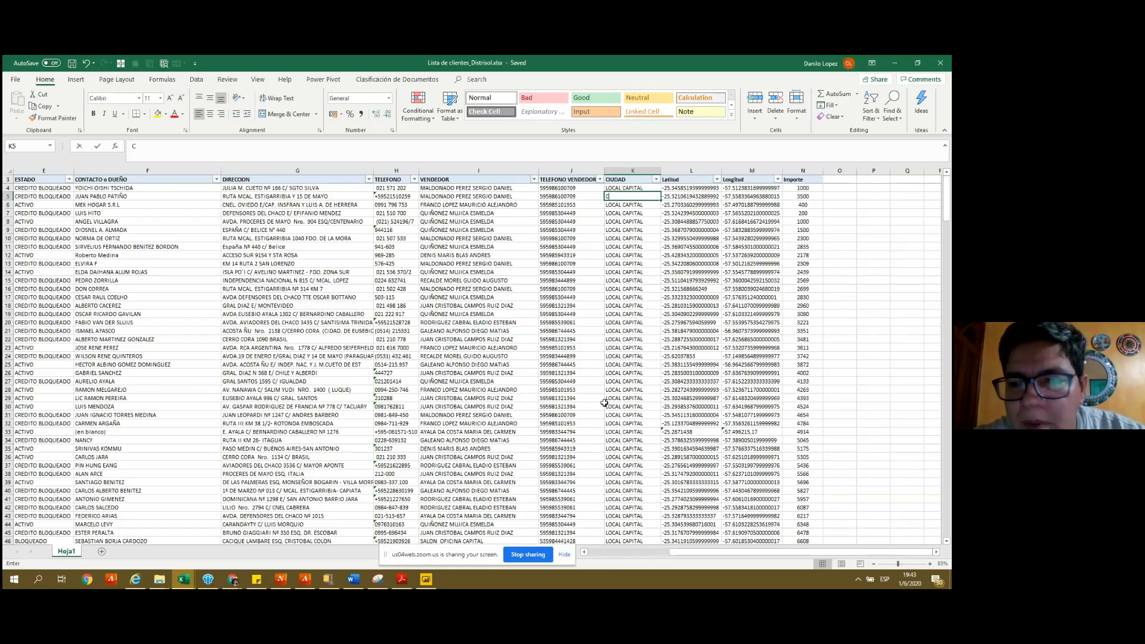
key(BackSpace)
key(BackSpace)
key(BackSpace)
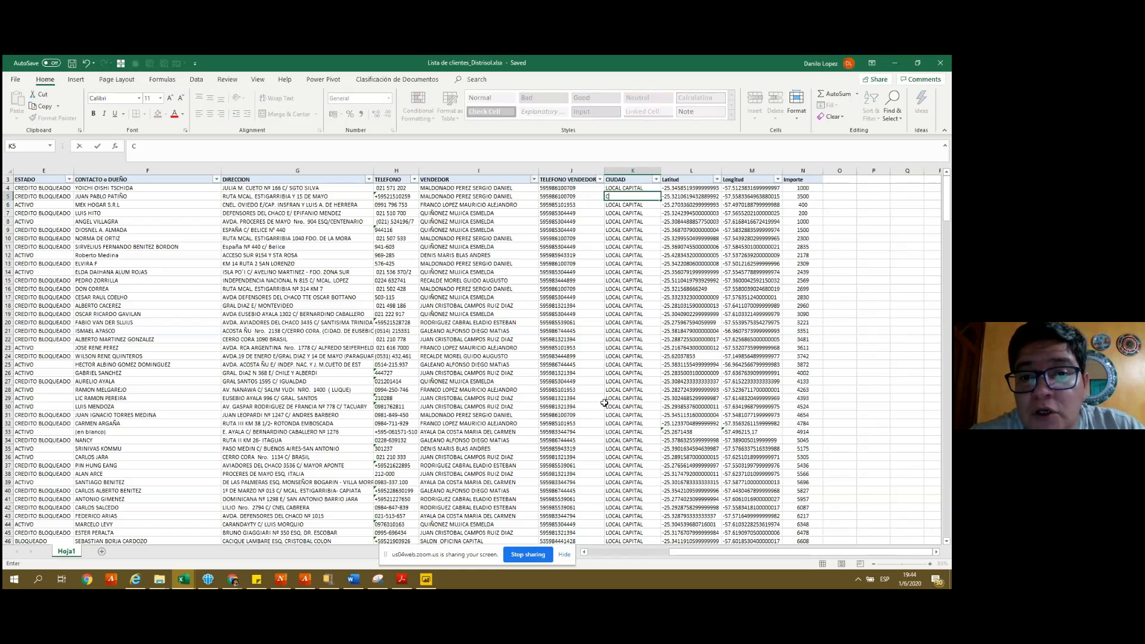
text(Conce)
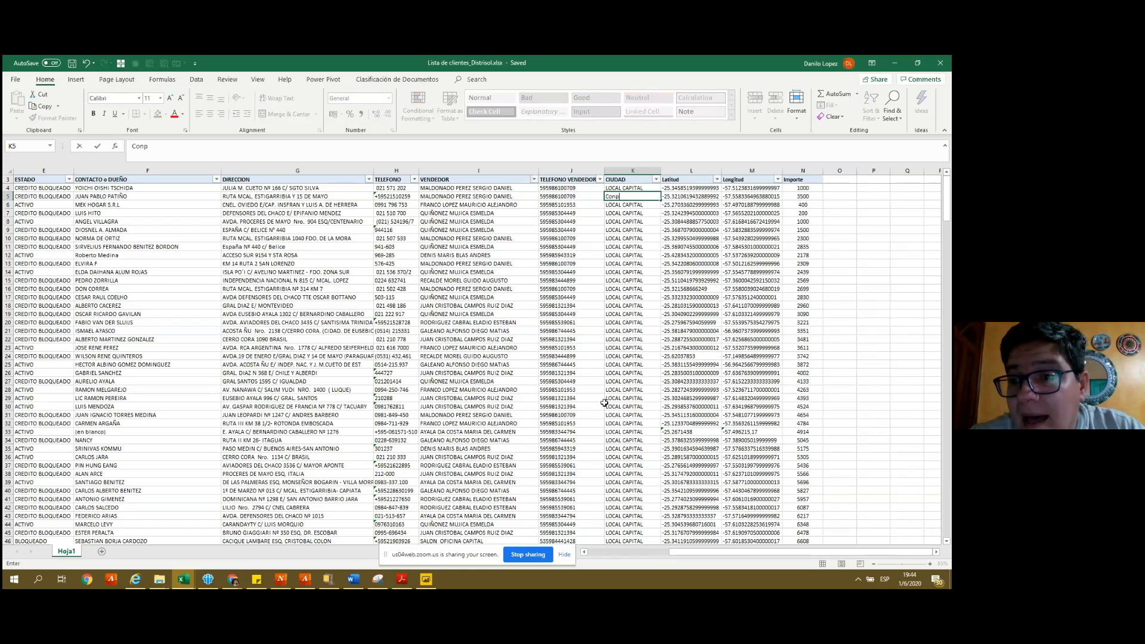
text(p)
key(BackSpace)
text(cepción)
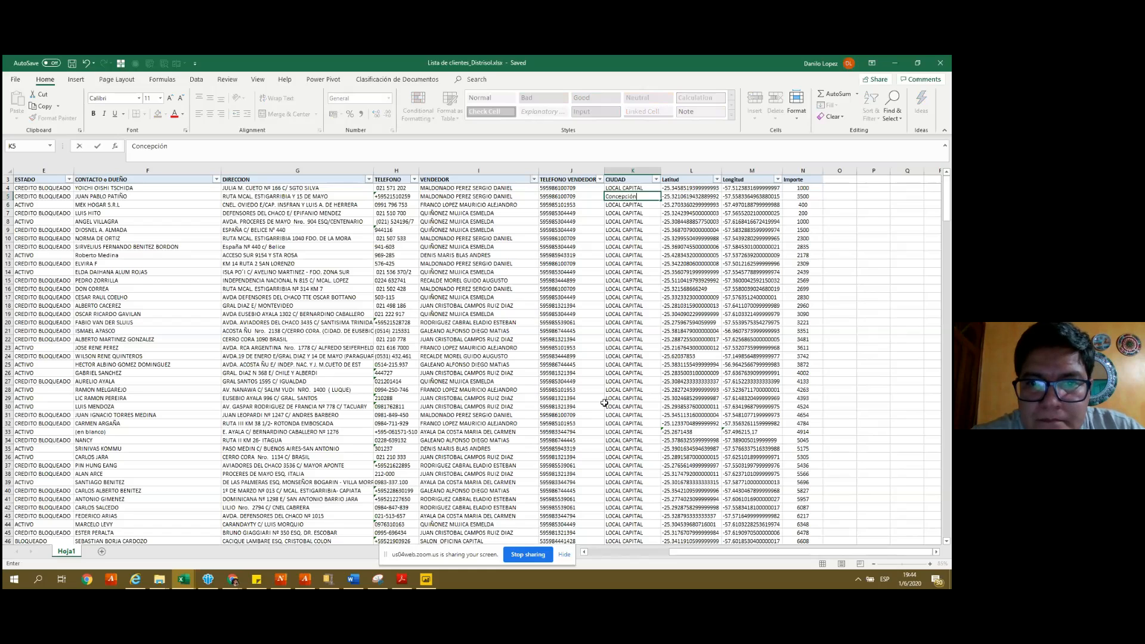
key(Return)
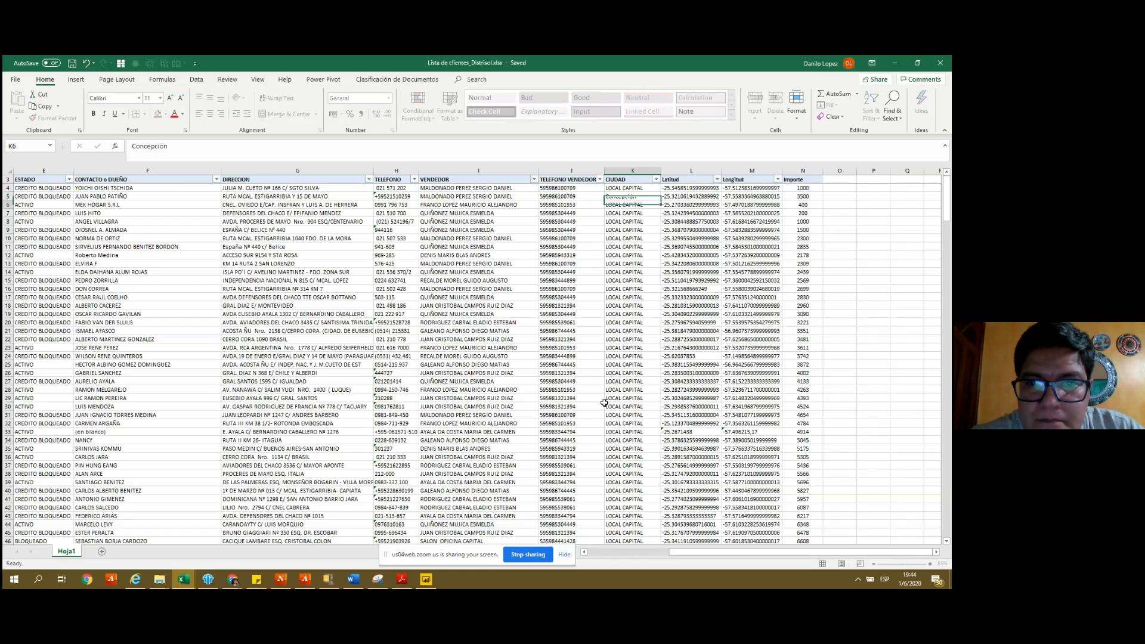
- Enter Alto Parana, presidente Hayes, Ñeembucu and Amambay in cells K6 to K9
text(c)
key(BackSpace)
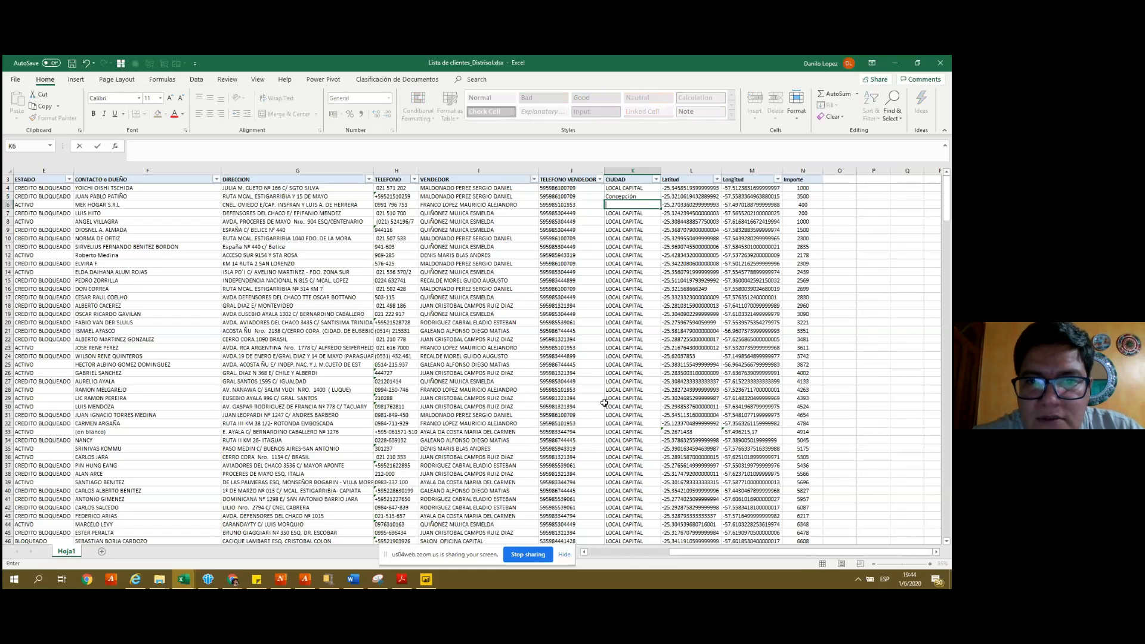
text(Alto Parana)
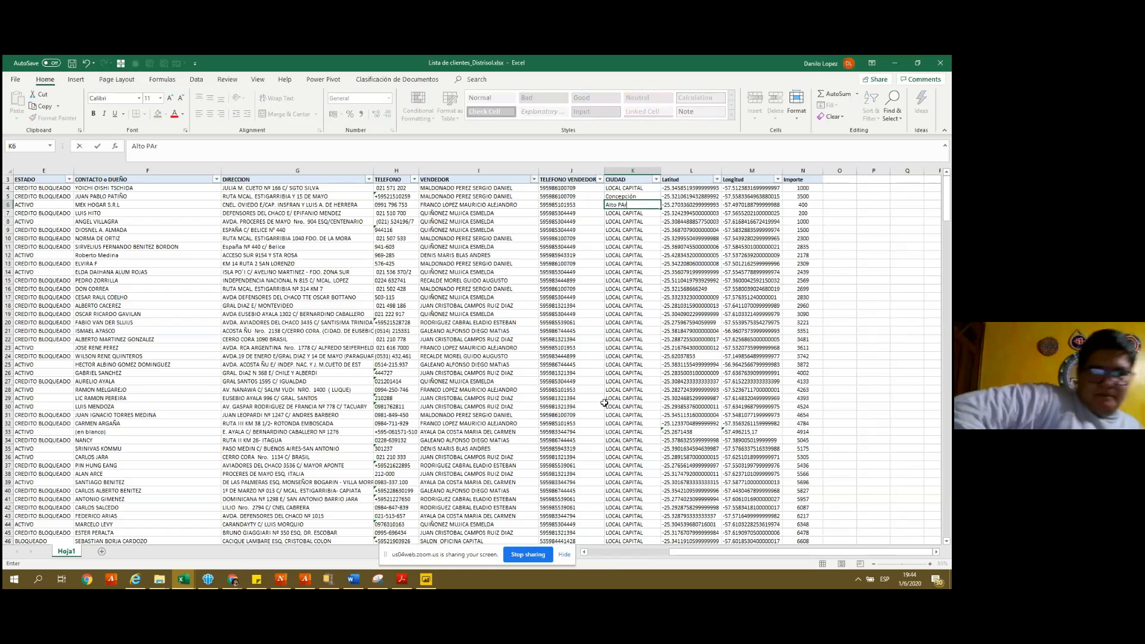
key(Return)
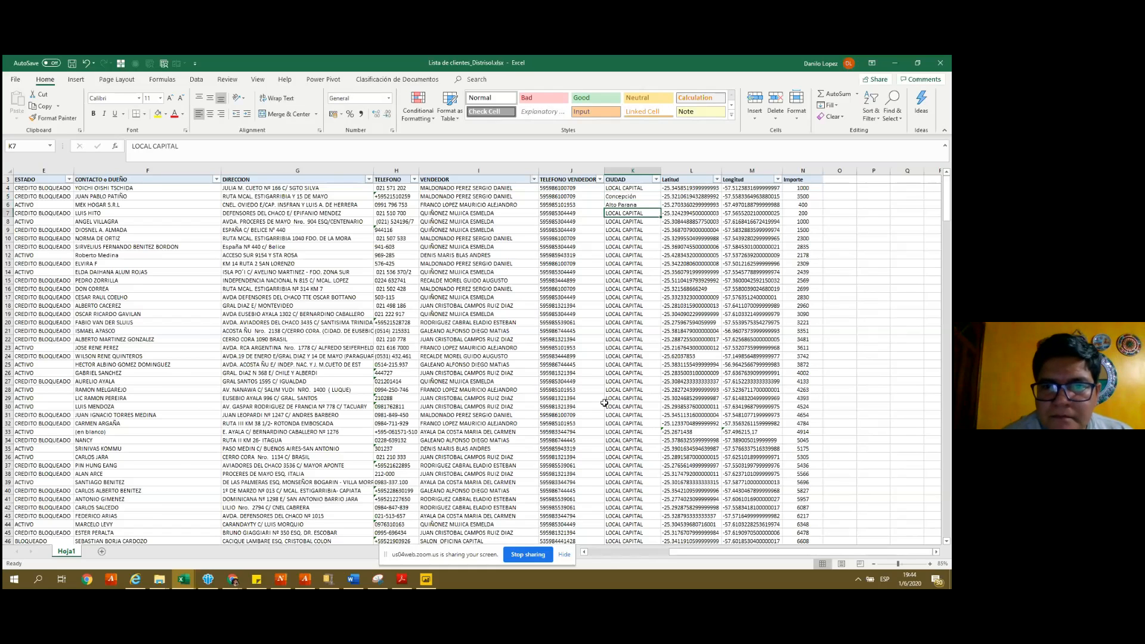
text(presiden)
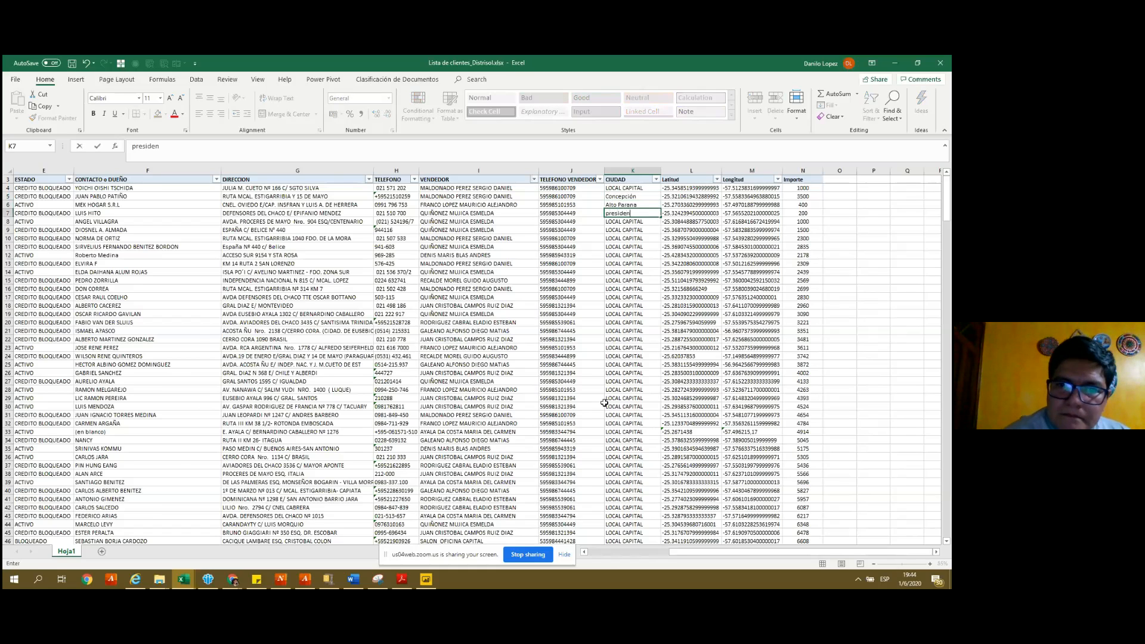
text(te Hayes)
key(Return)
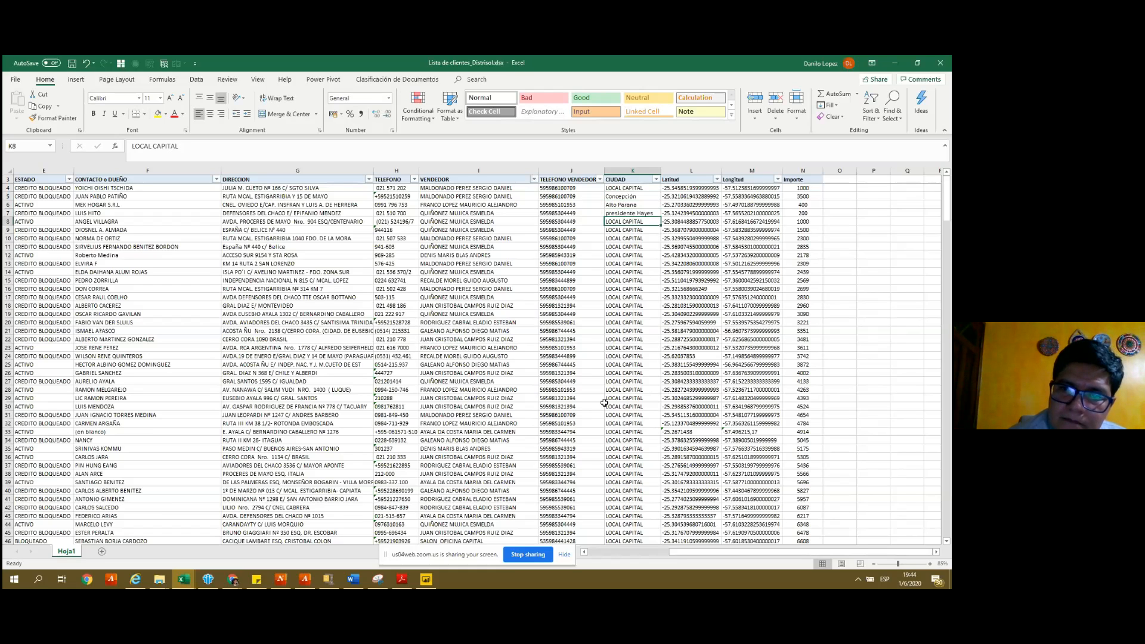
text(Ñeembucu)
key(Return)
text(Am)
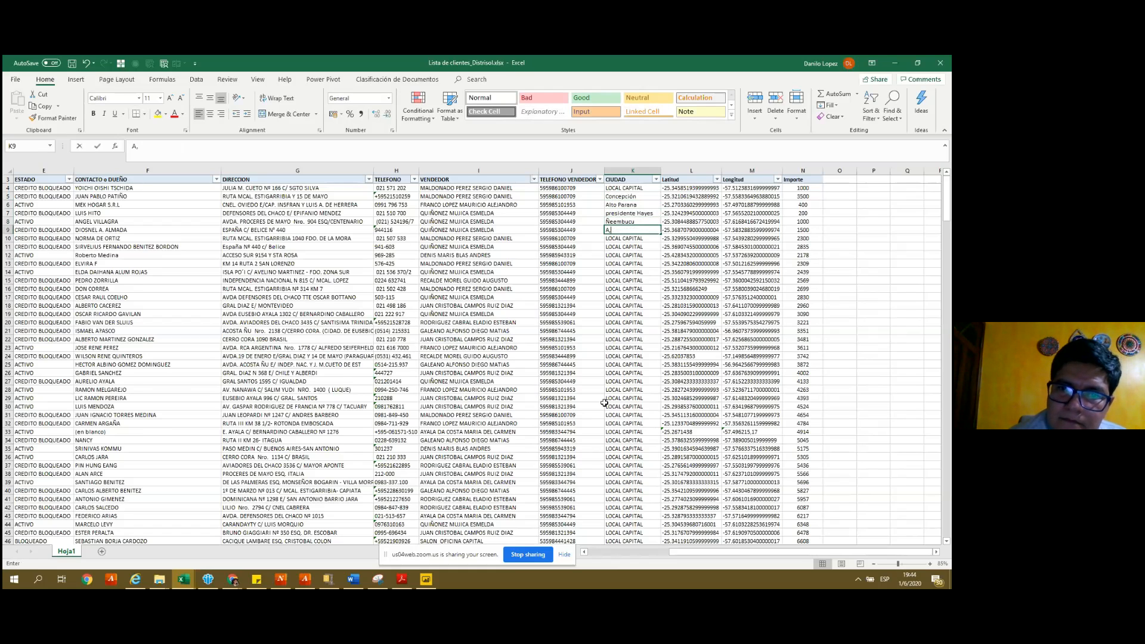
text(ambay)
key(Return)
- Fill the six-city pattern K4:K9 down the CIUDAD column, save, and return to Power BI
key(Up)
key(Up)
key(Up)
key(Up)
key(Up)
key(Up)
key(shift+Down)
key(shift+Down)
key(shift+Down)
key(shift+Down)
key(shift+Down)
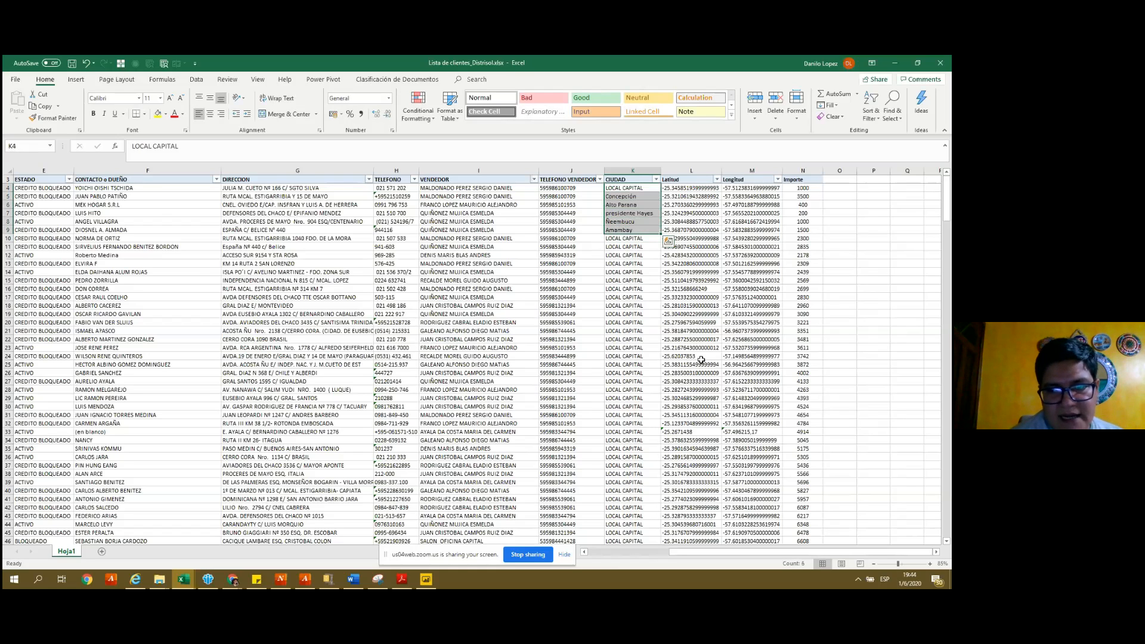
double_click(662, 234)
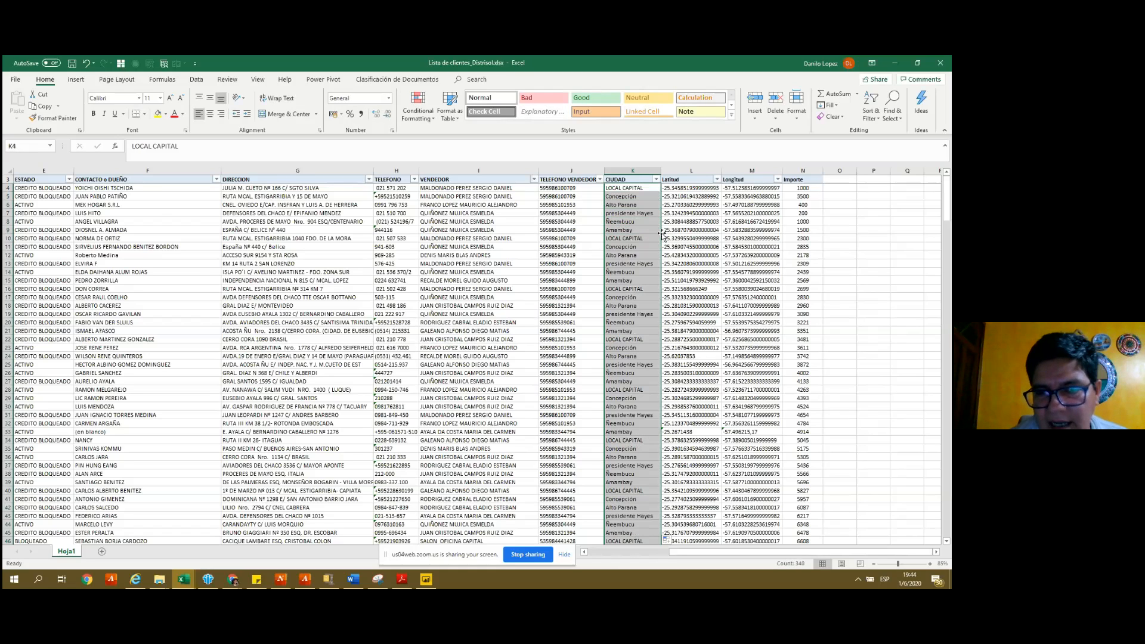
click(523, 270)
key(ctrl+s)
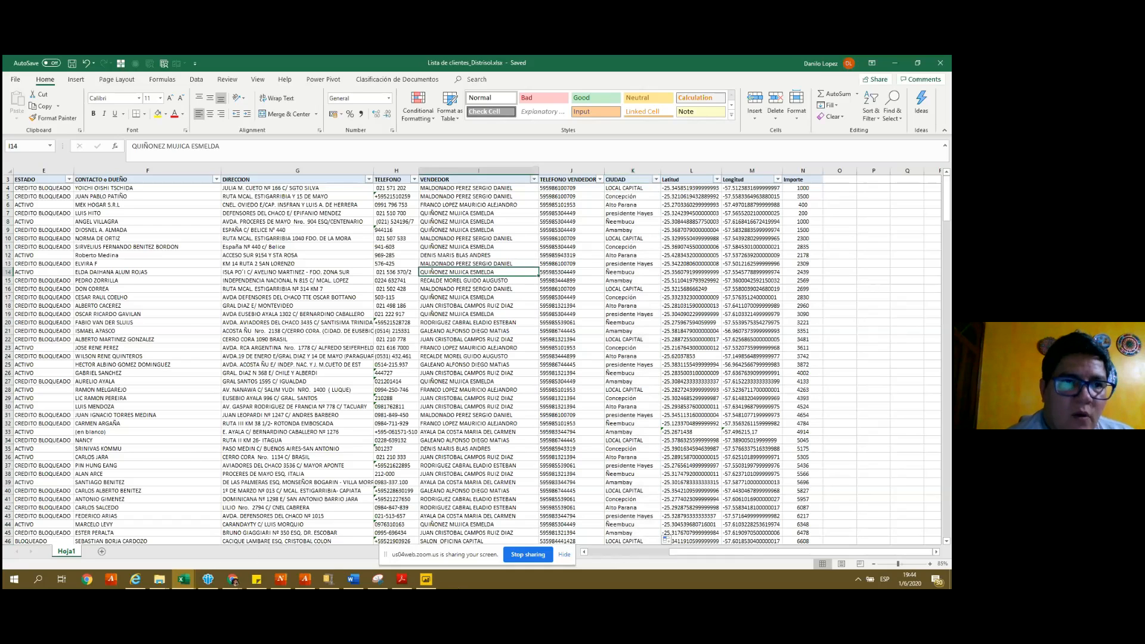
click(427, 580)
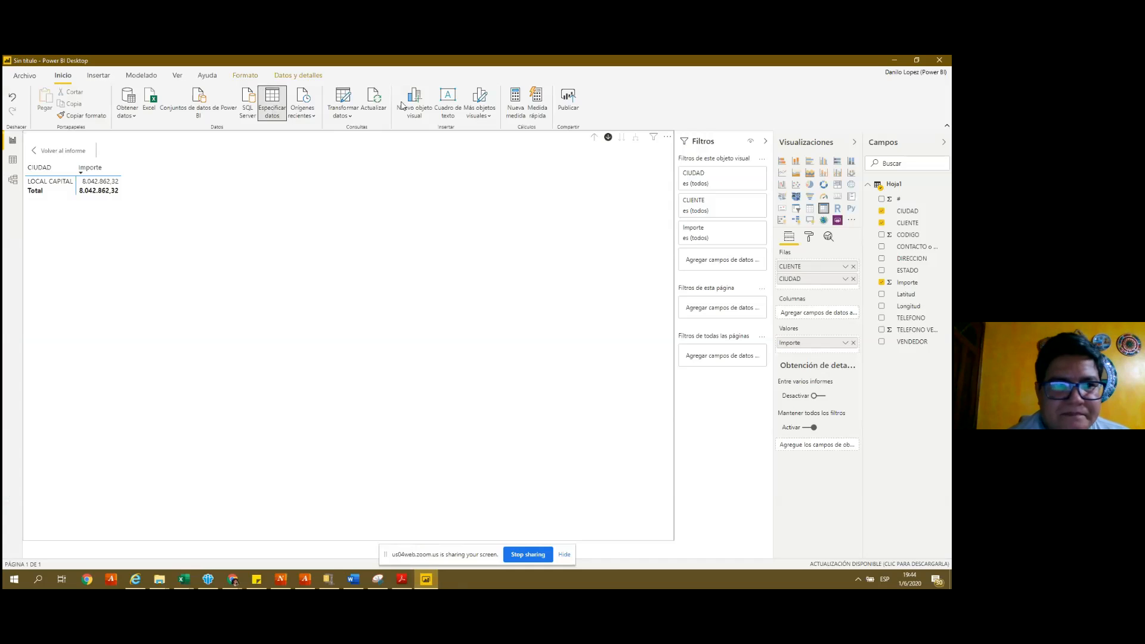
- Refresh the report data so the matrix splits 8.042.862,32 across six cities
click(377, 96)
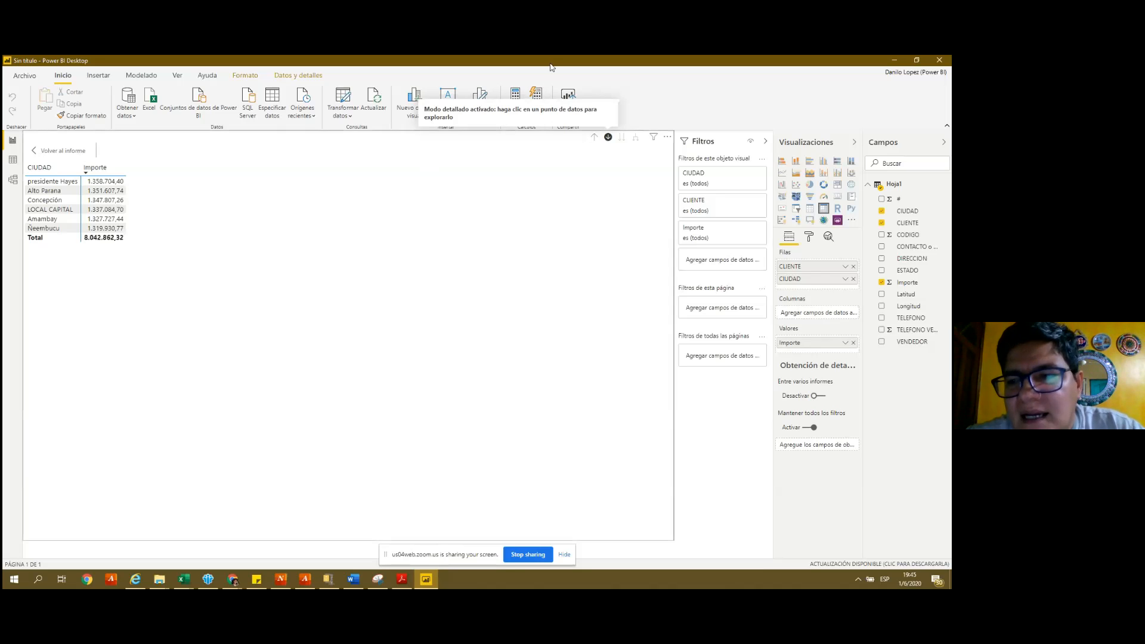
click(608, 137)
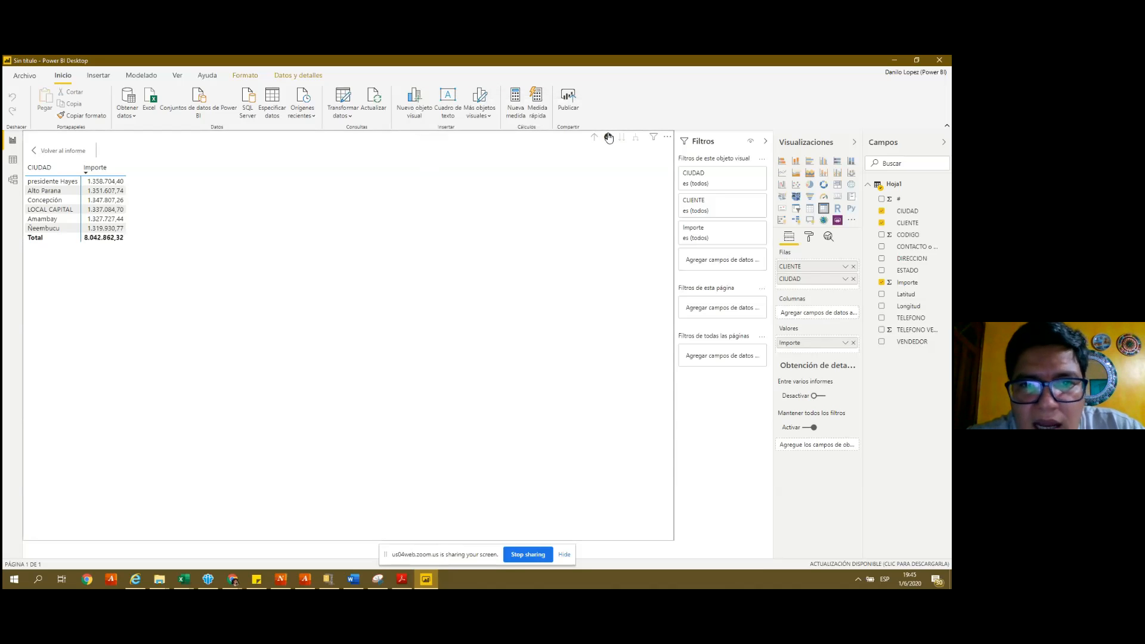
click(608, 137)
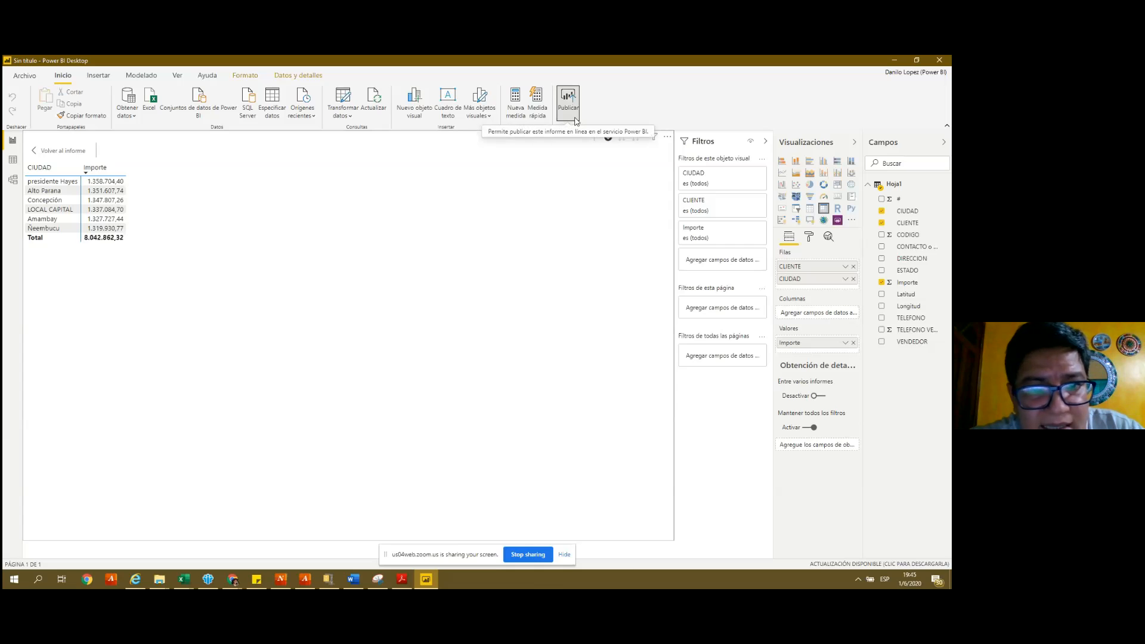
click(477, 116)
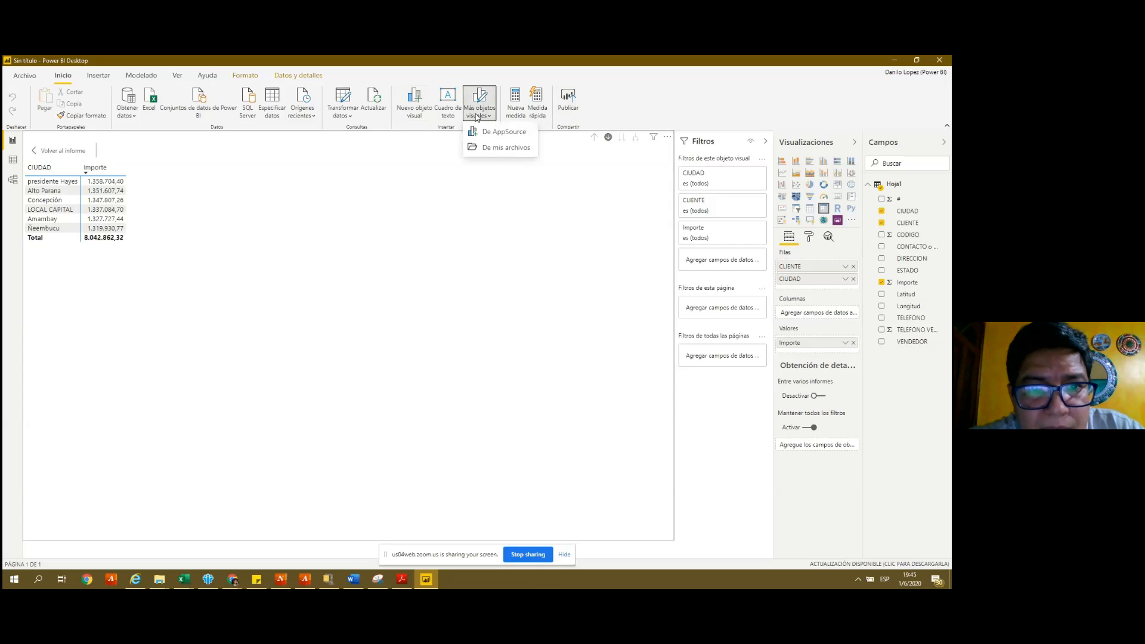
click(538, 202)
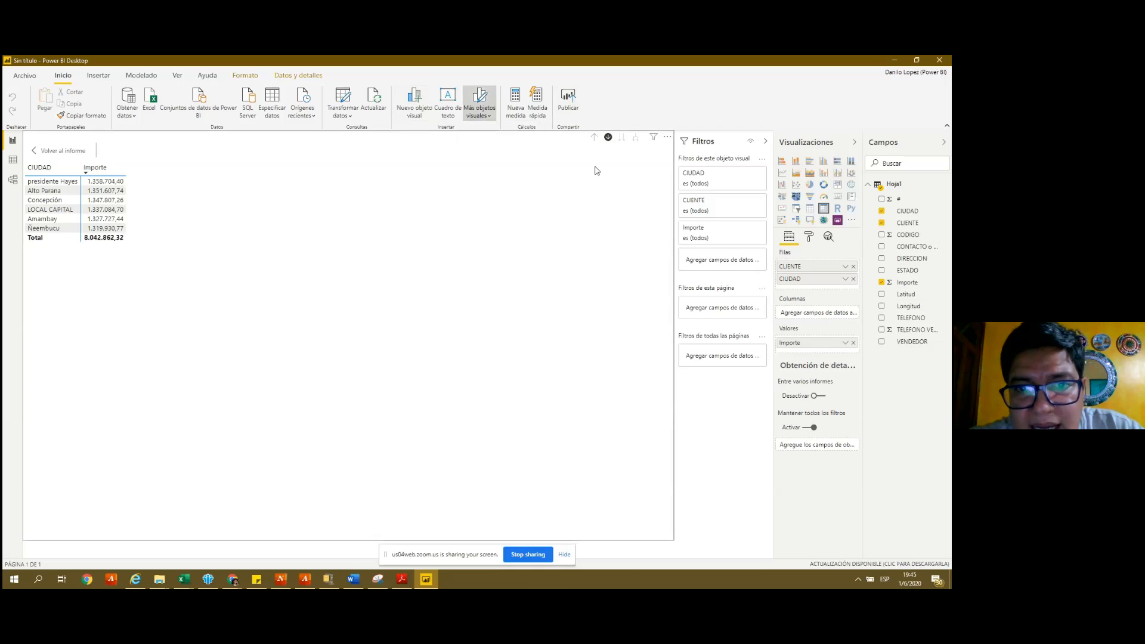
click(608, 138)
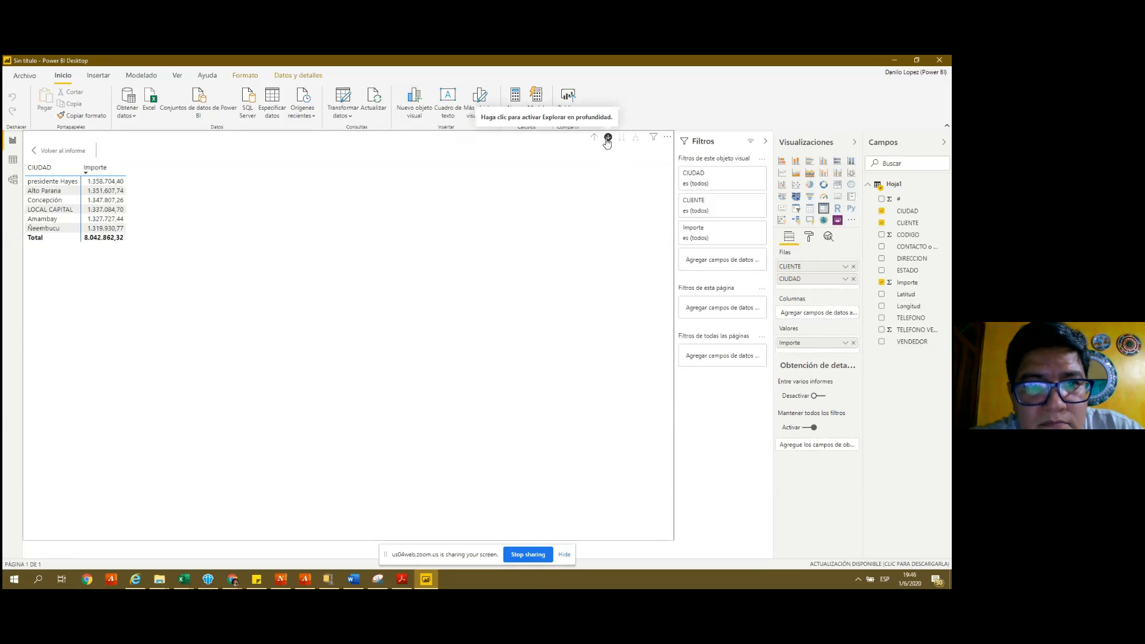
click(608, 139)
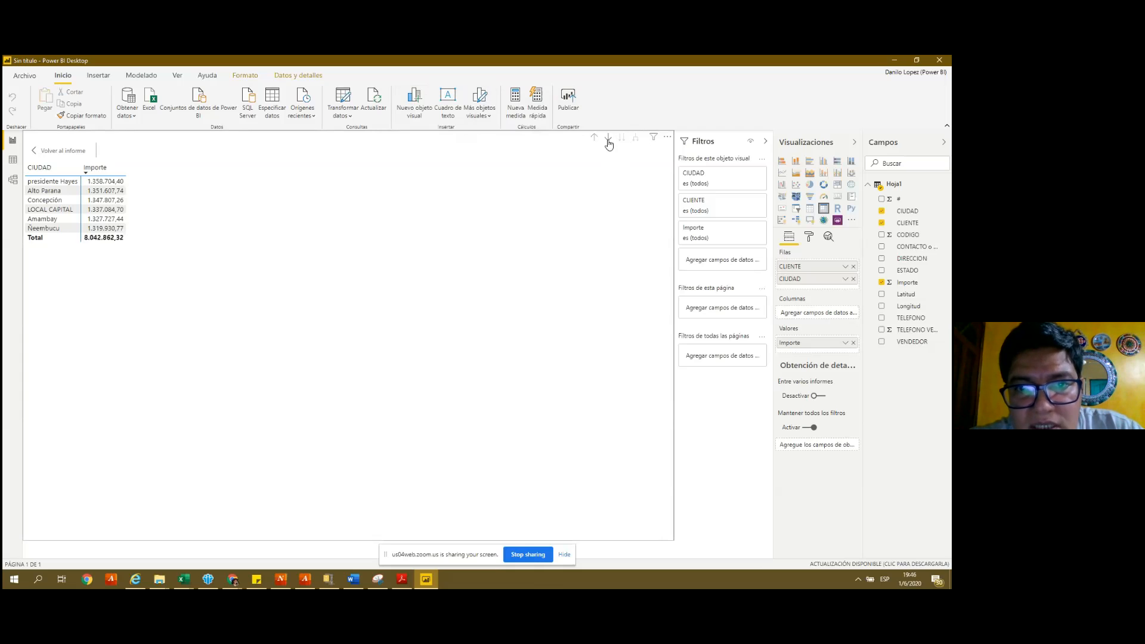
click(608, 140)
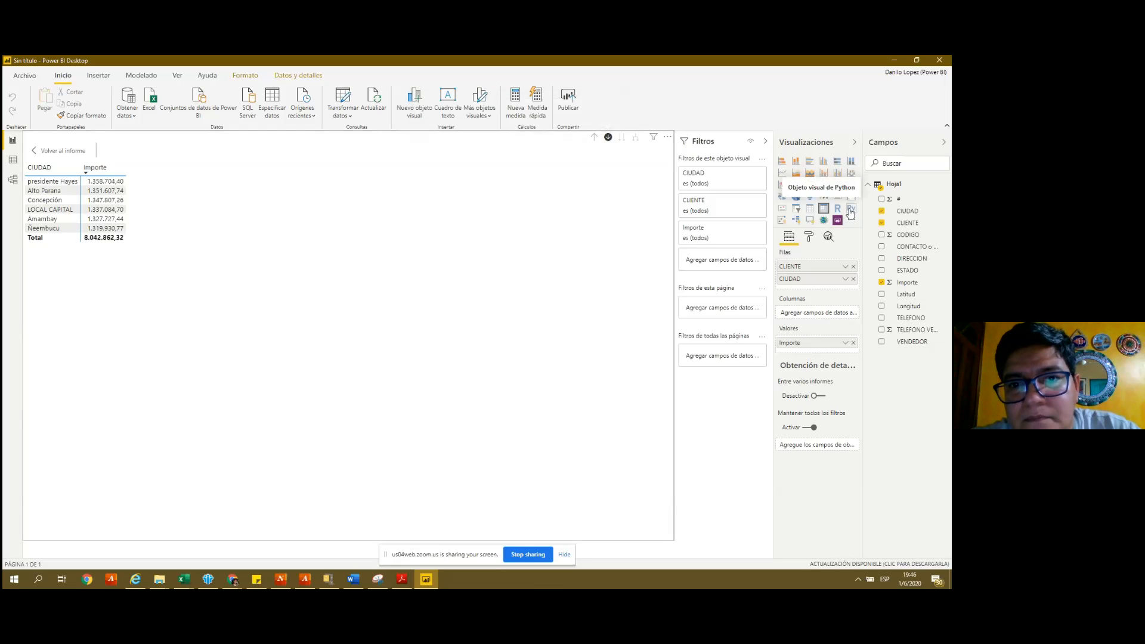
- Drill the matrix up from CIUDAD to CLIENTE and re-enable drill mode
click(594, 138)
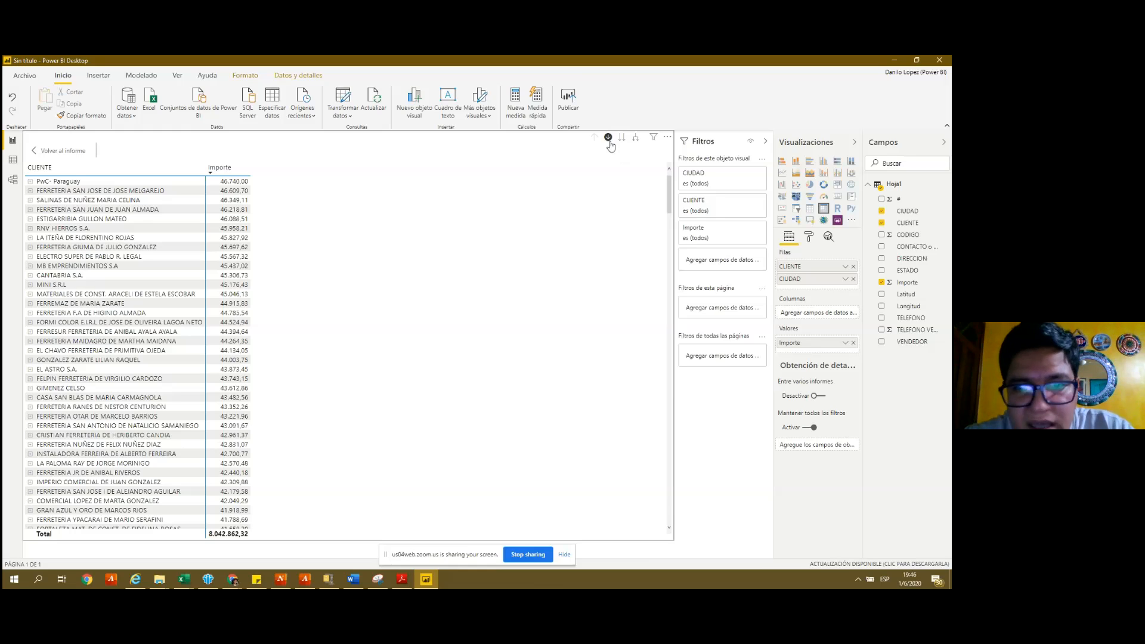
click(608, 138)
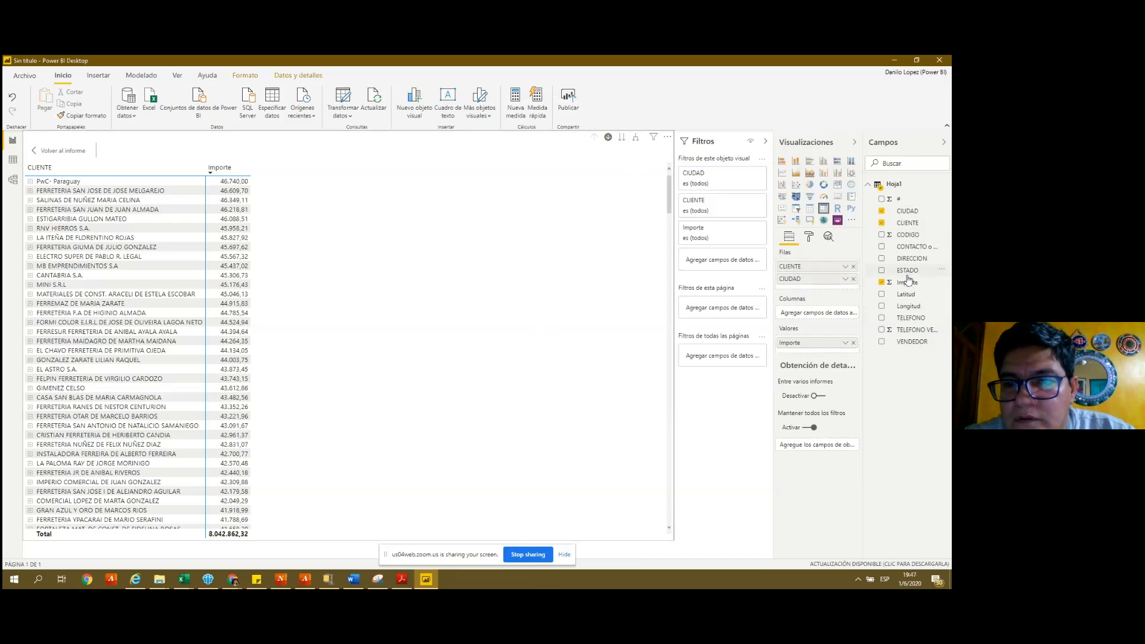
- Add ESTADO below CIUDAD in Rows and drill the matrix down to the ESTADO level
drag(905, 275, 817, 295)
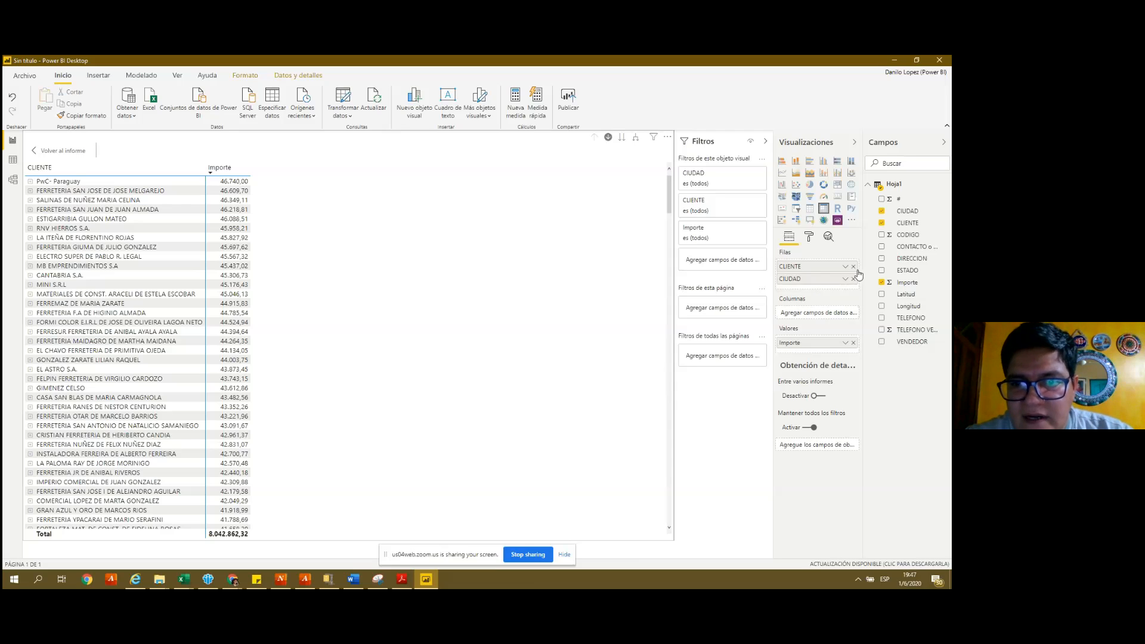
drag(841, 287, 810, 290)
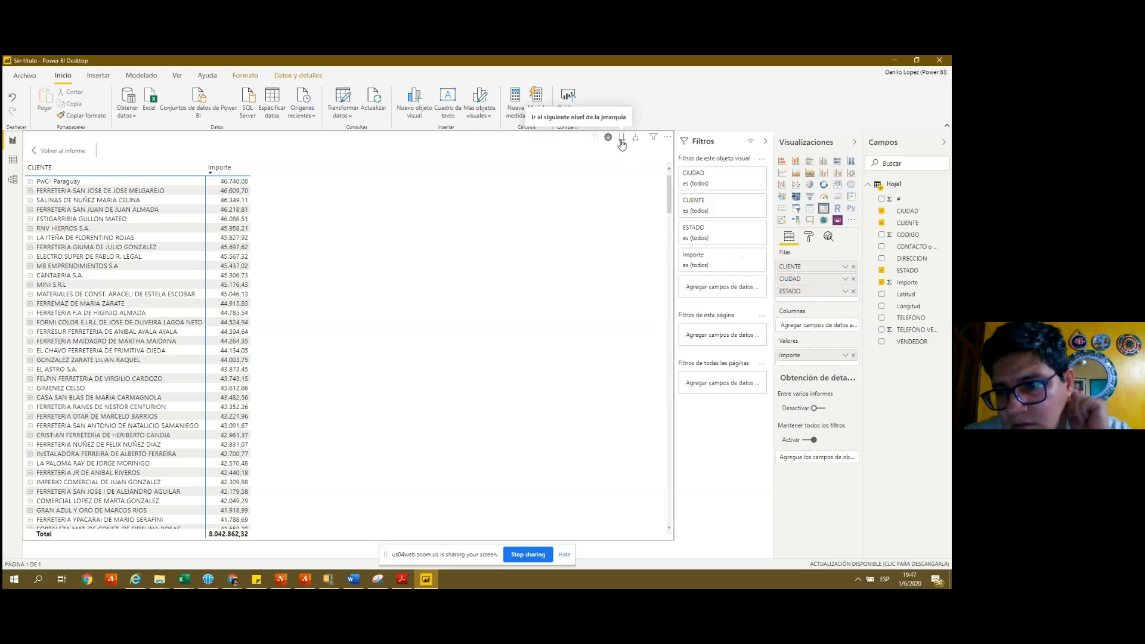
click(622, 141)
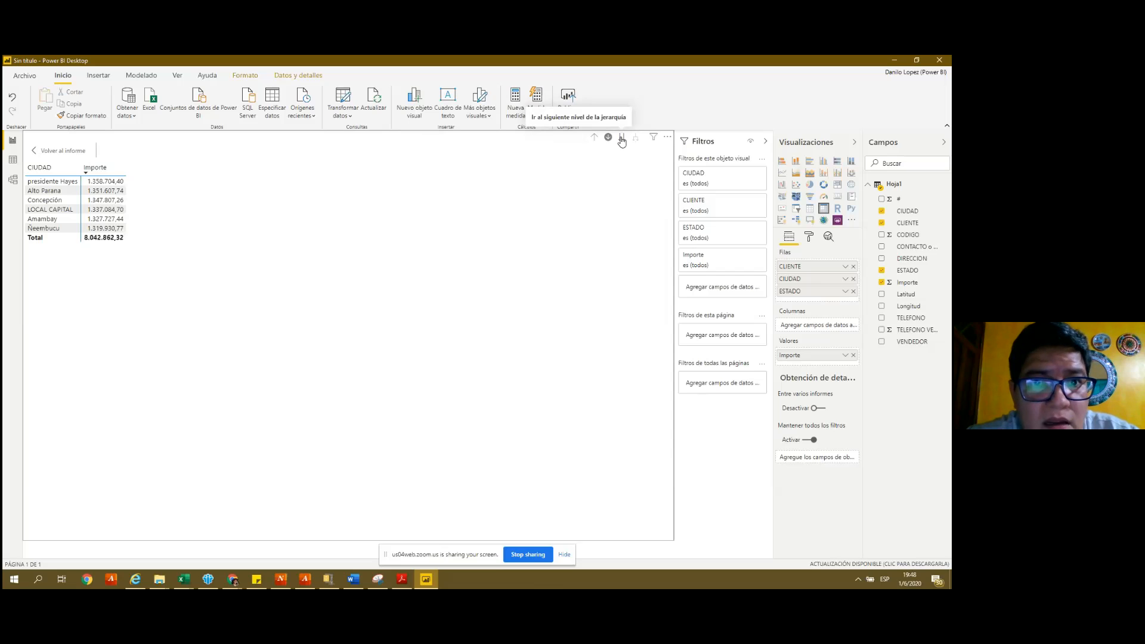
click(621, 141)
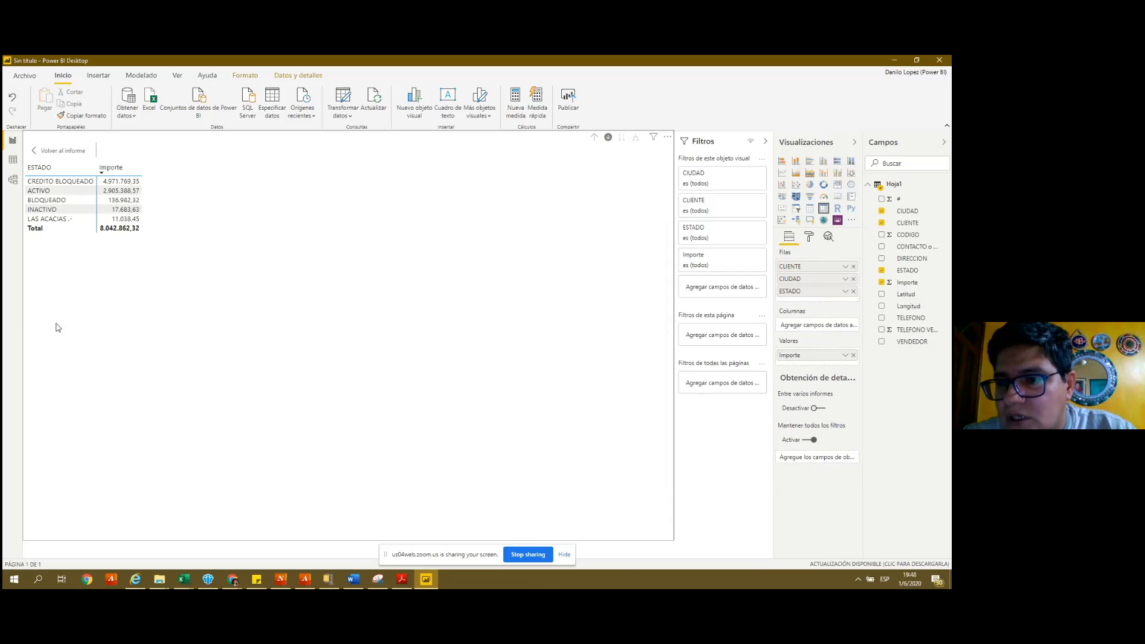
- Step through the matrix rows with the arrow keys to review the ESTADO values
click(58, 327)
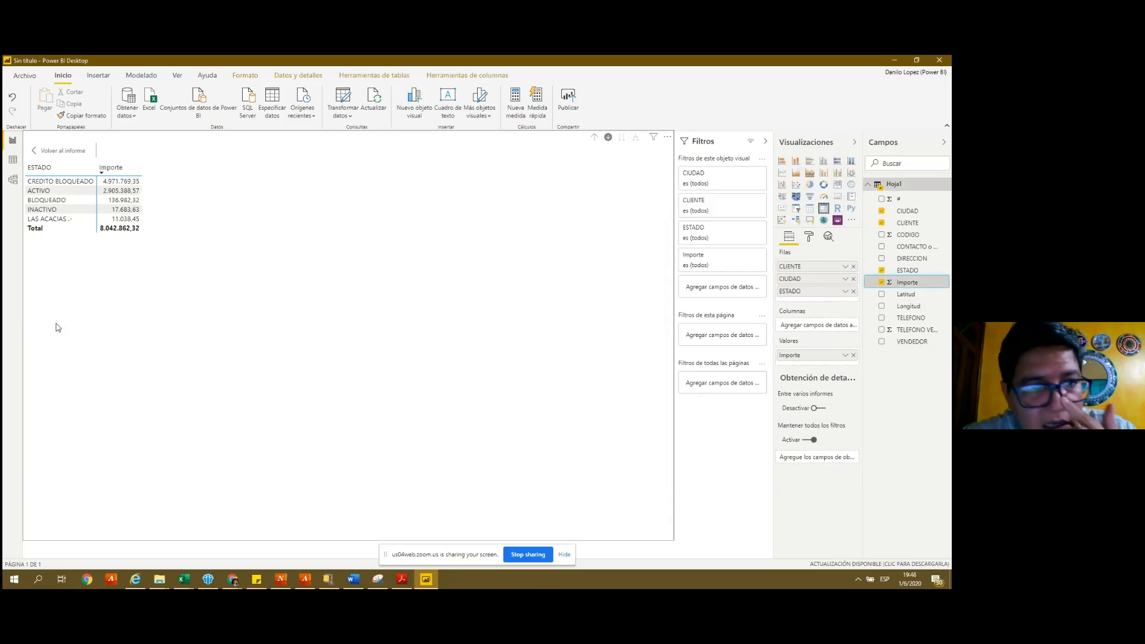
key(Down)
key(Up)
key(Up)
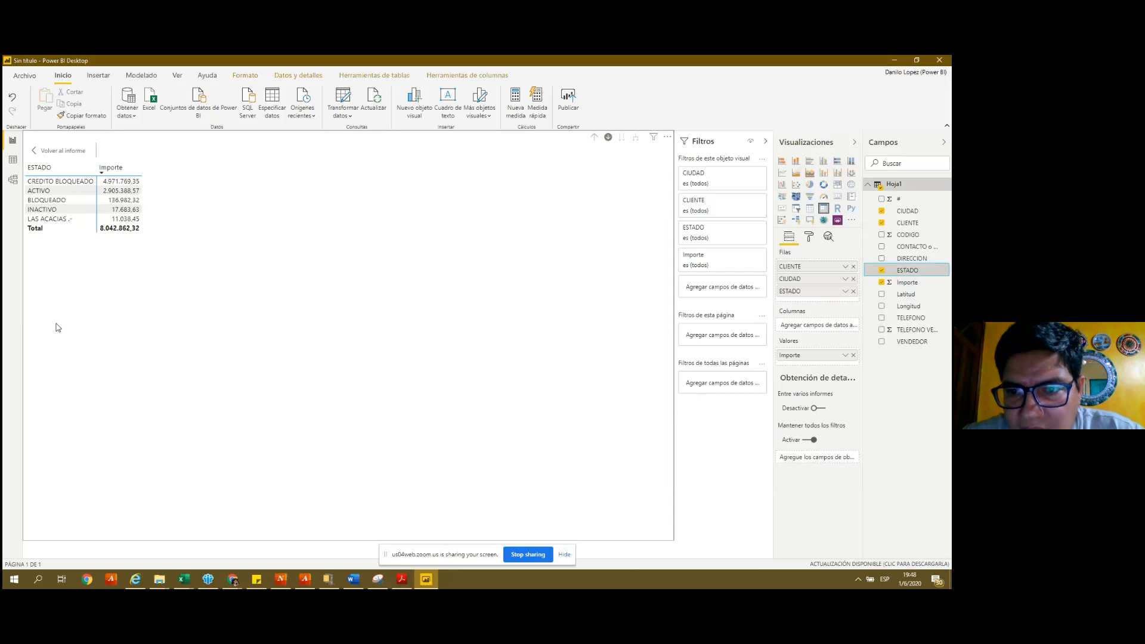
key(Down)
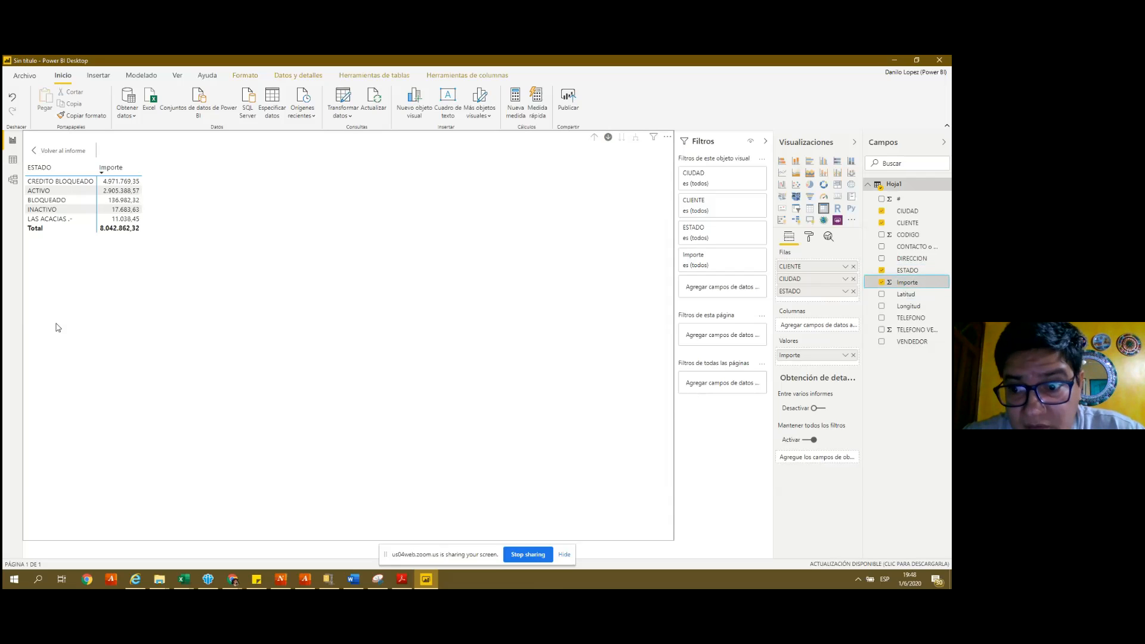
key(Down)
key(Down)
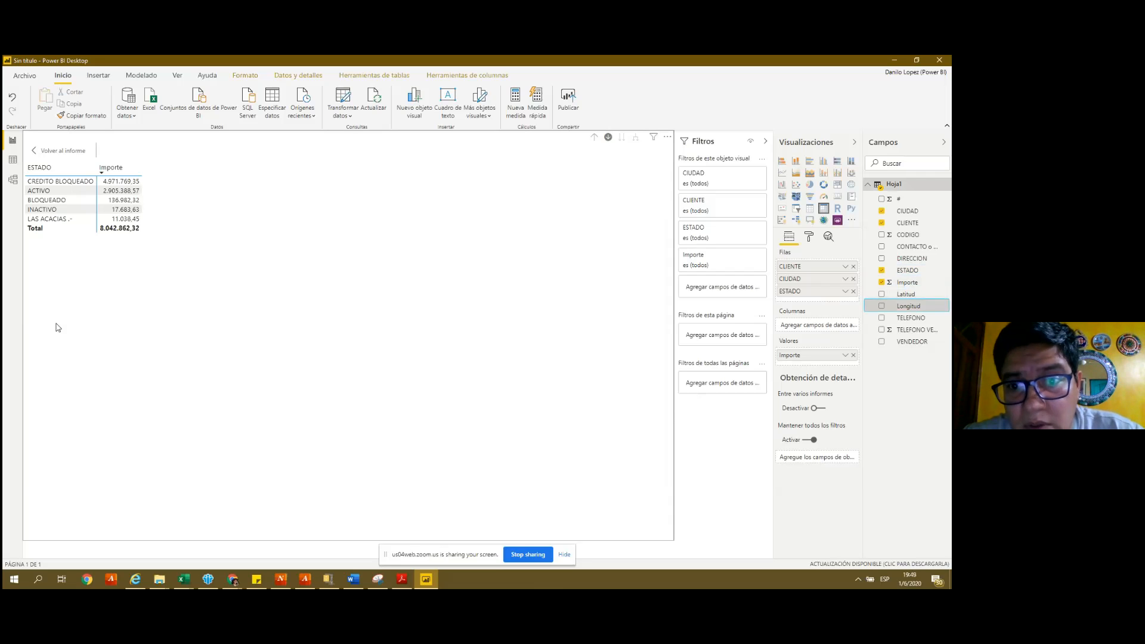
key(Down)
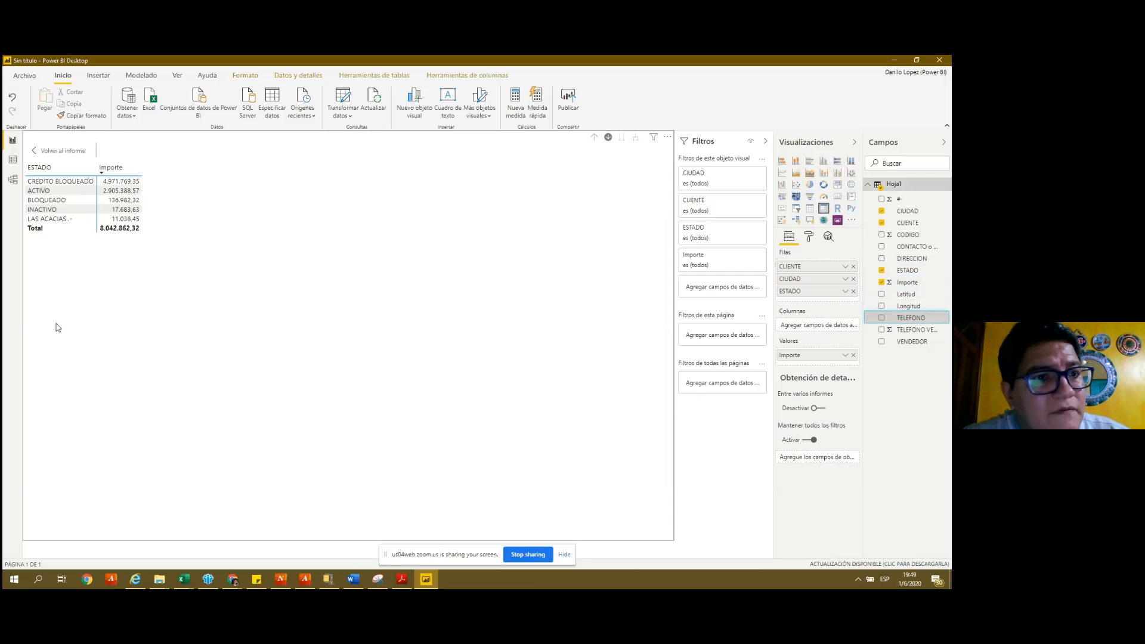
key(Up)
key(Up)
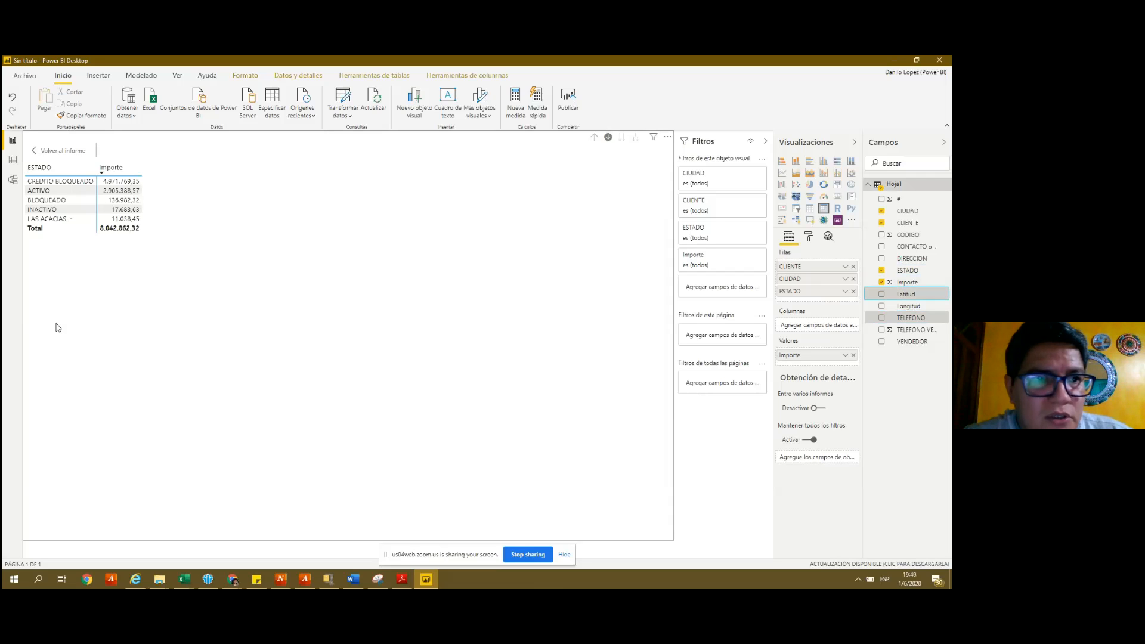
key(Down)
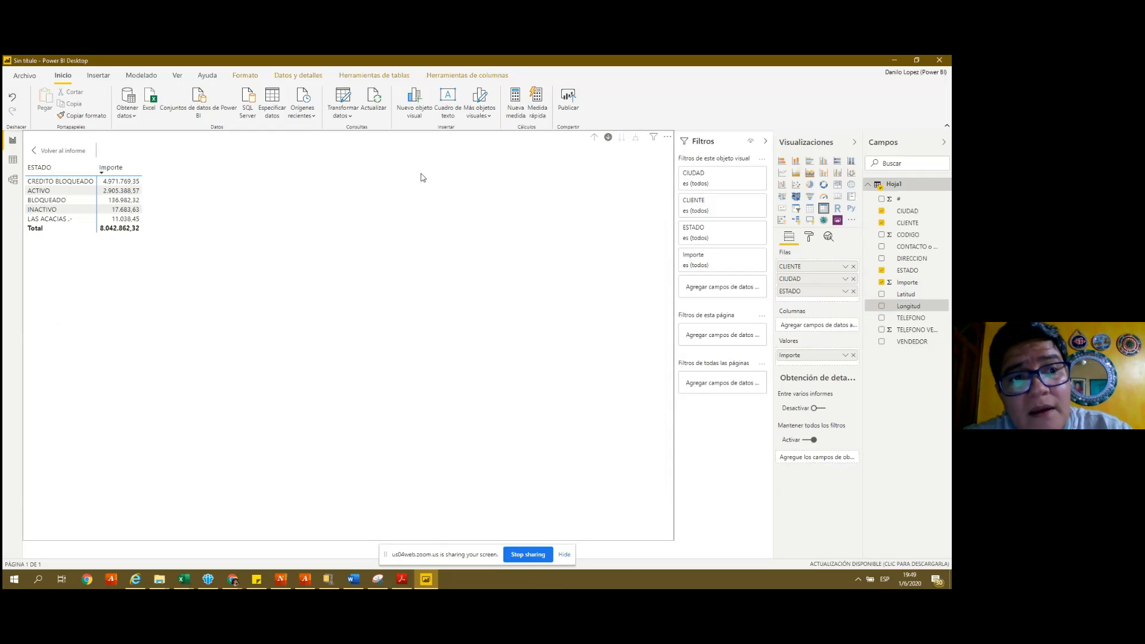
- Leave focus mode and narrow the ESTADO table to match the map's width
click(46, 157)
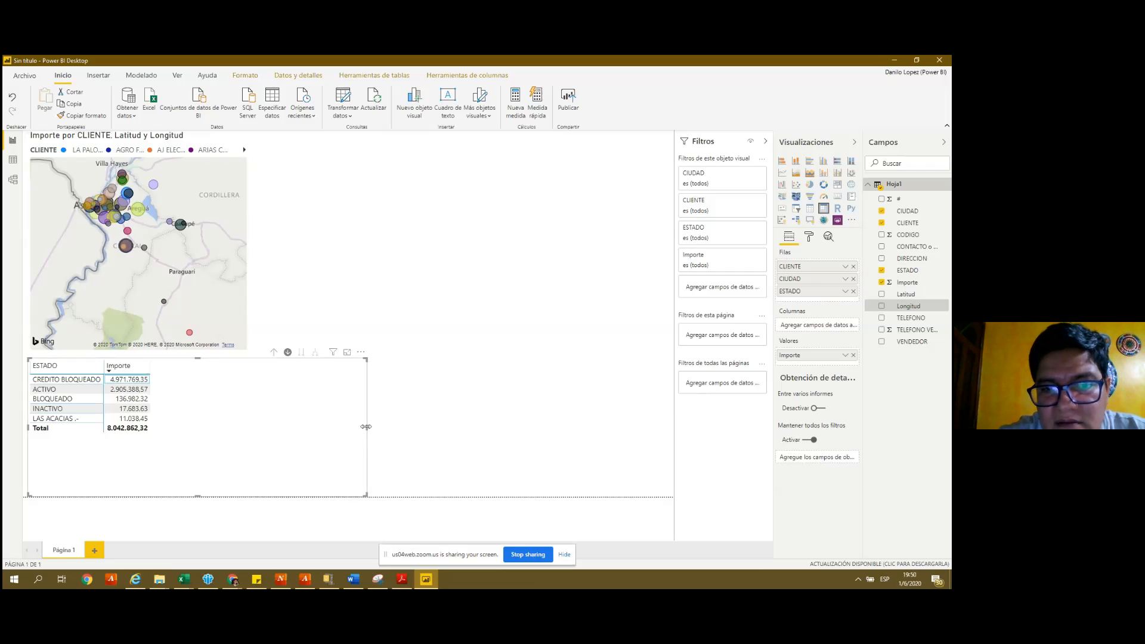
drag(367, 426, 249, 427)
- Add a new table visual beside the map listing ESTADO with its Importe totals
click(355, 389)
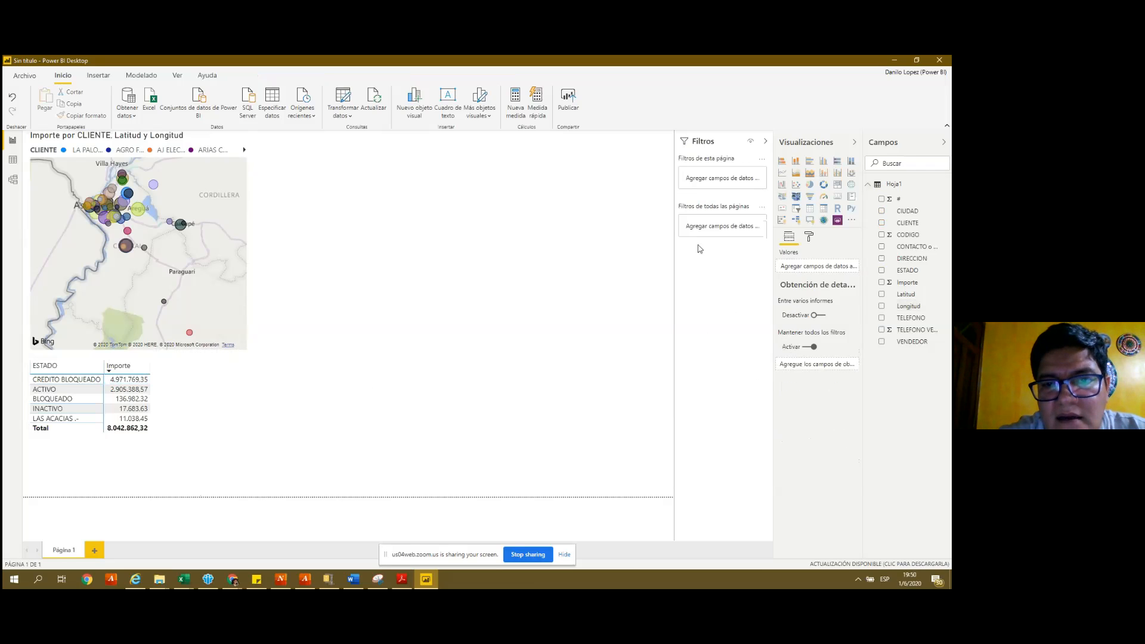
click(810, 210)
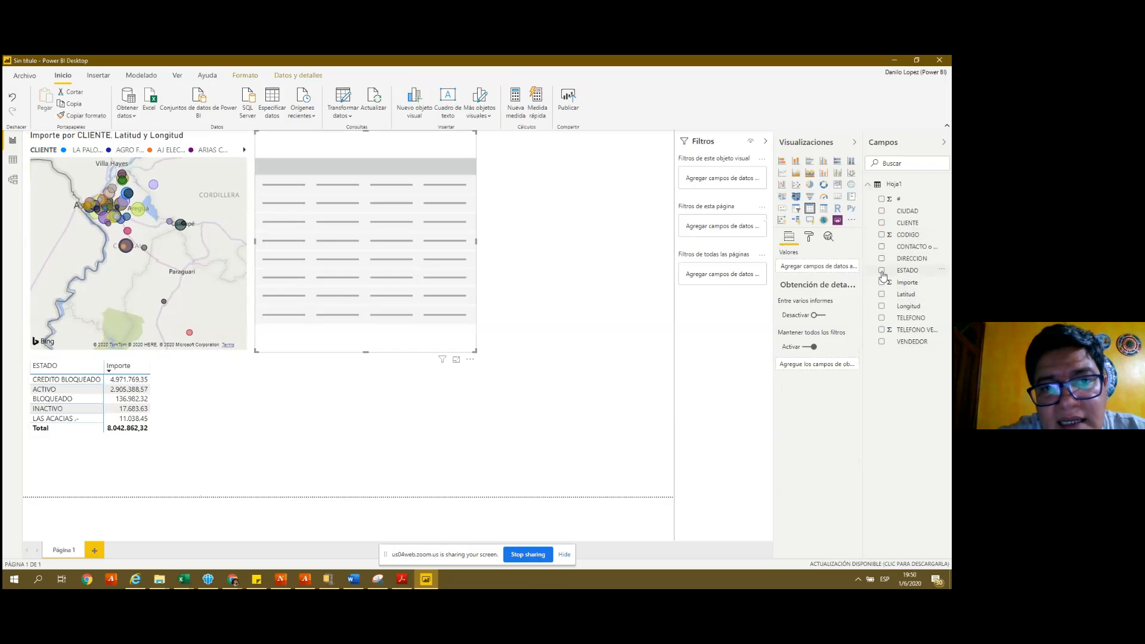
click(882, 271)
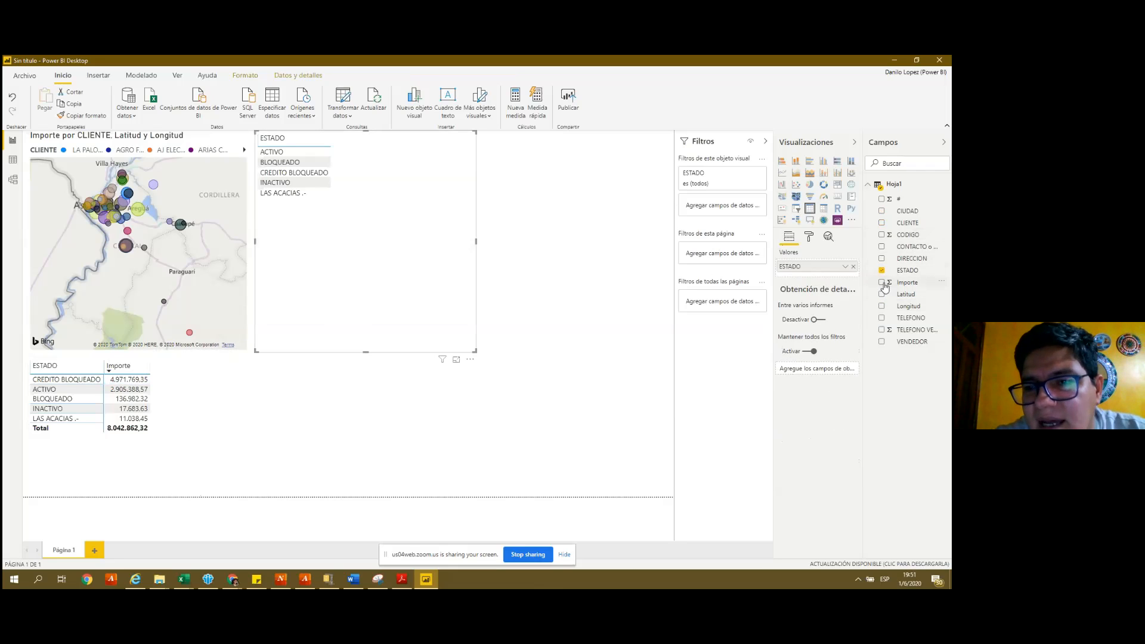
click(882, 283)
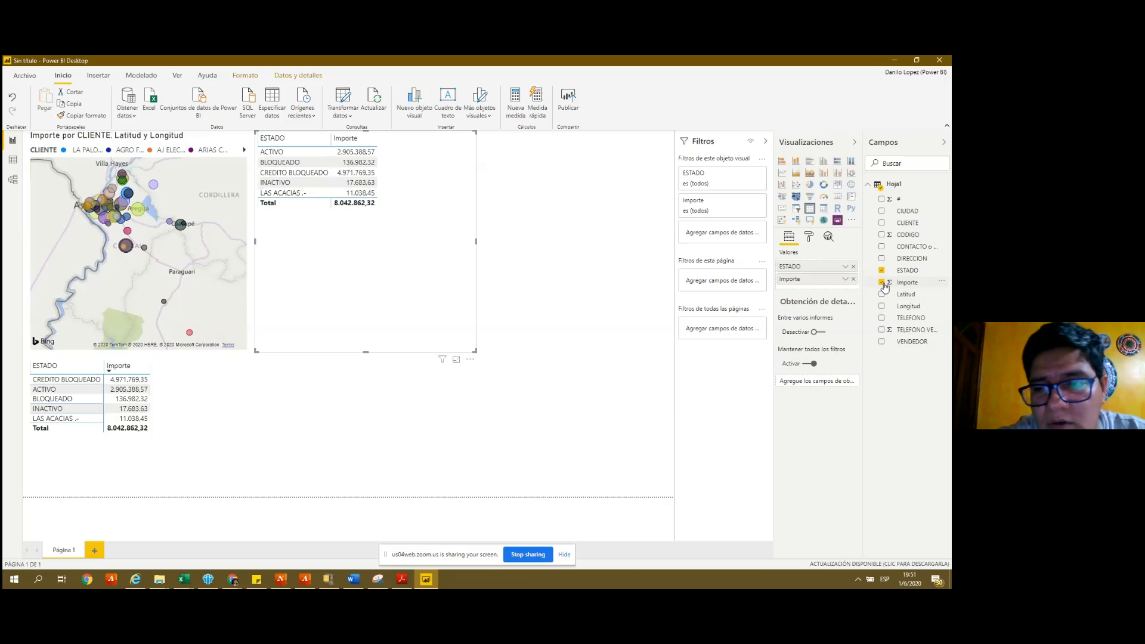
- Cross-filter to ACTIVO, zoom the map to inspect those clients, then clear the filter
click(362, 152)
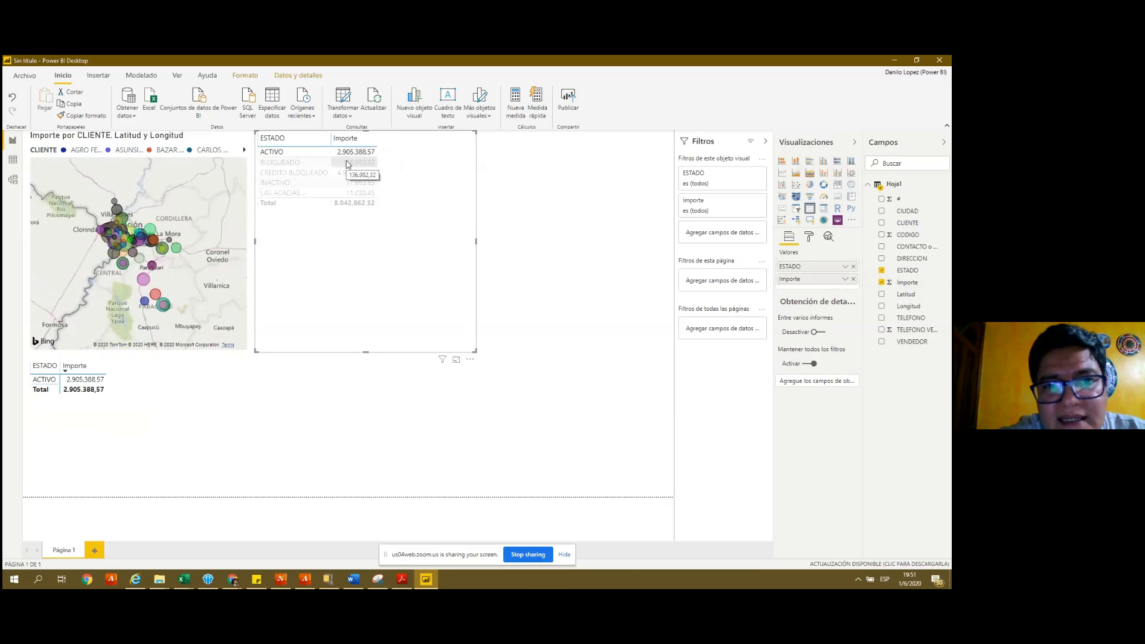
click(350, 156)
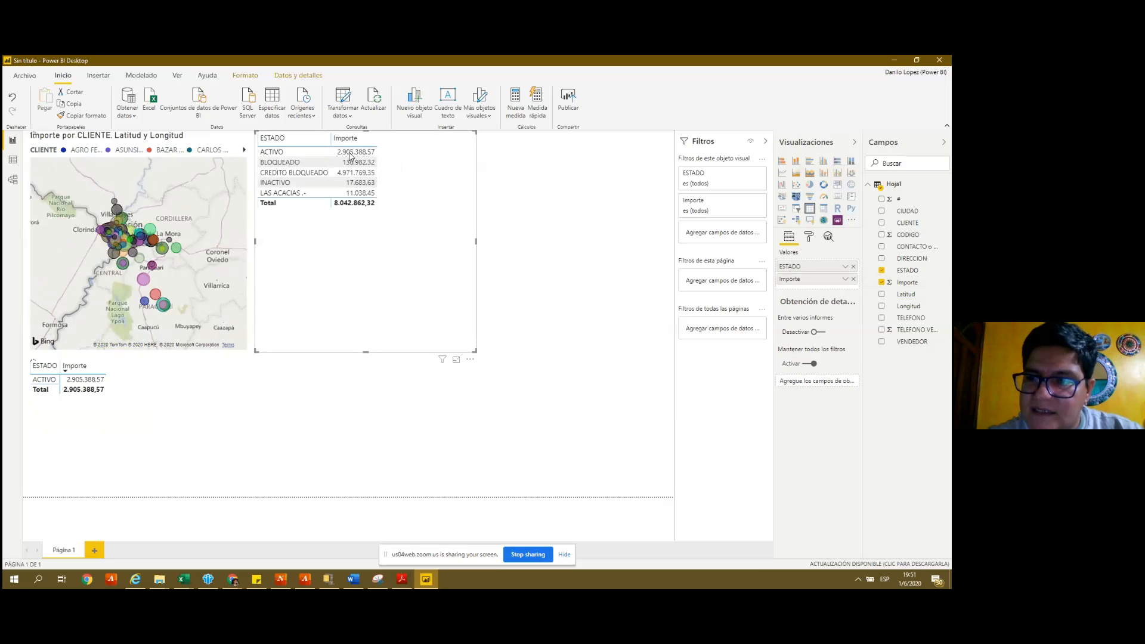
click(351, 155)
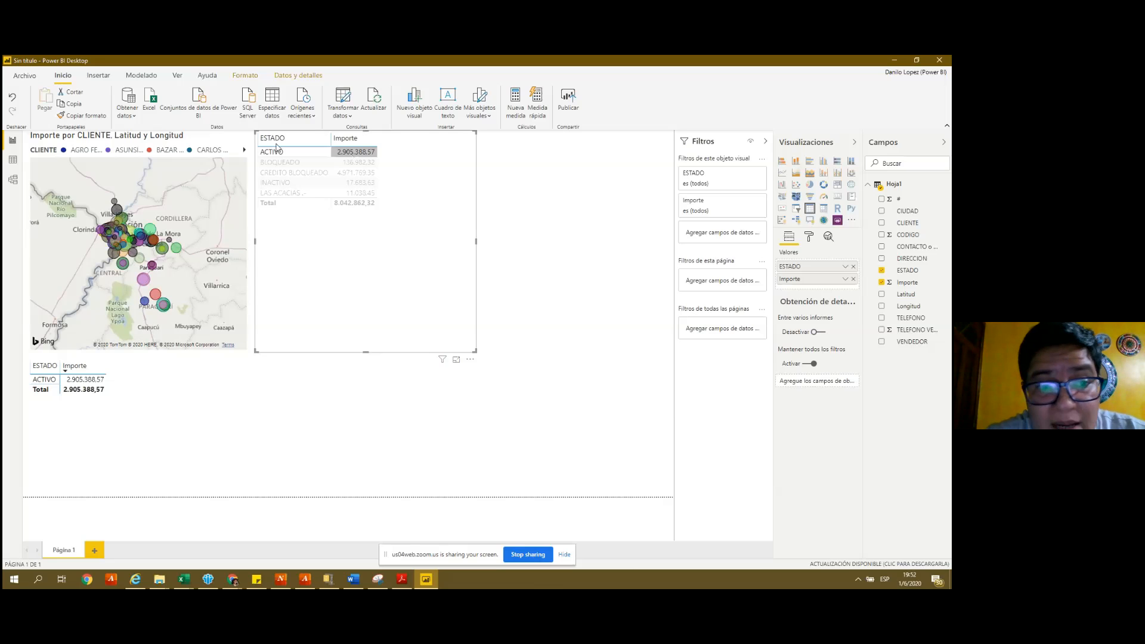
scroll(158, 304, up, 1)
scroll(158, 304, up, 1)
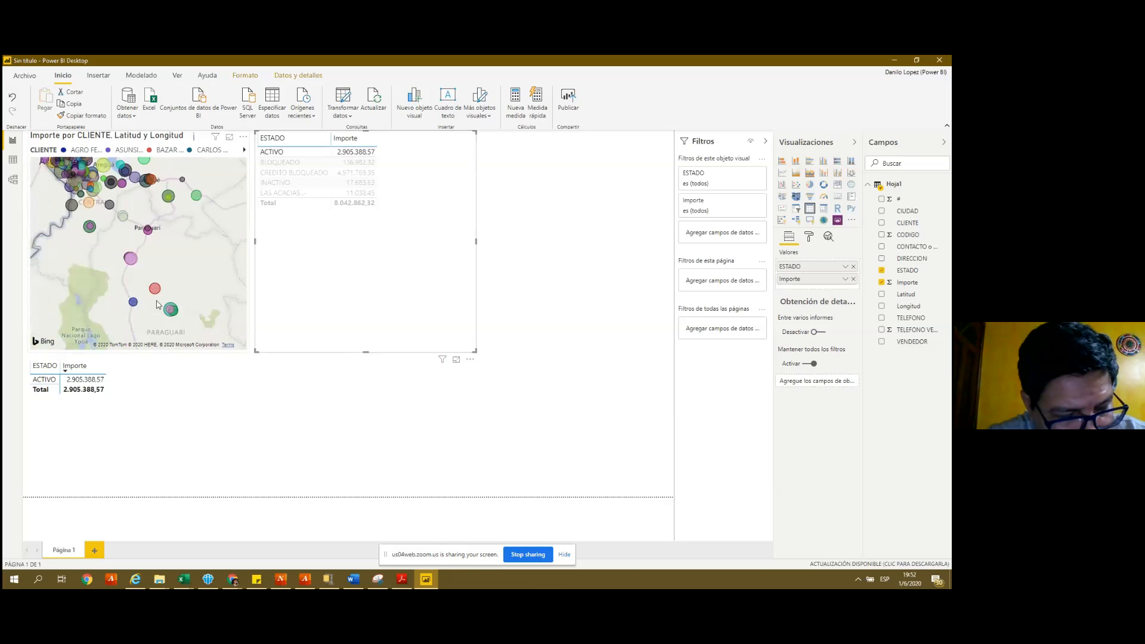
scroll(156, 301, down, 2)
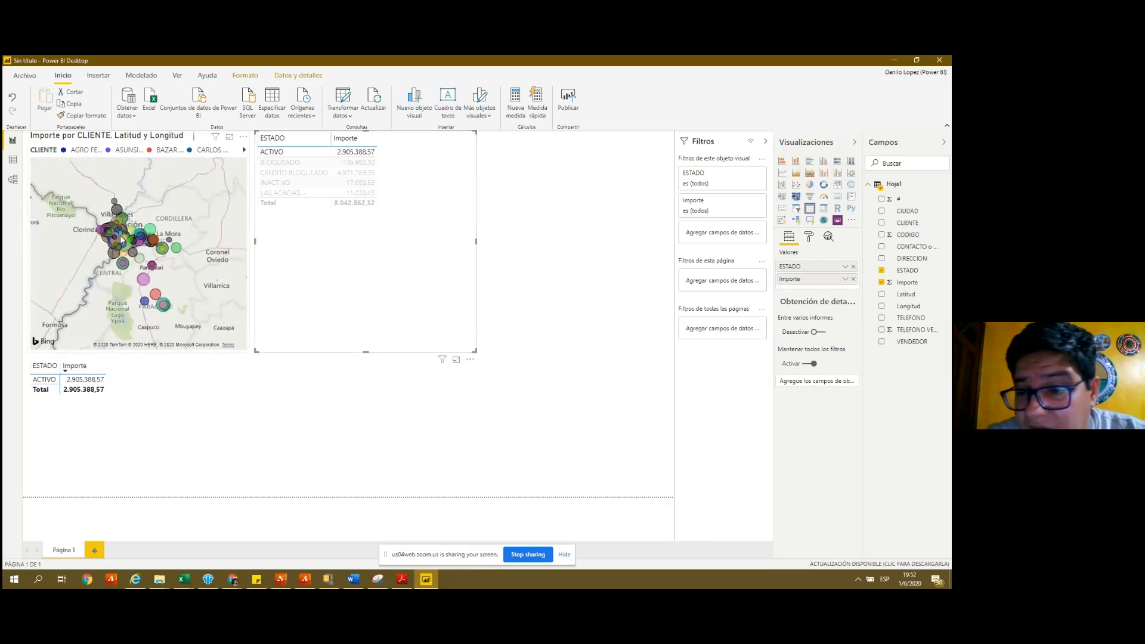
mouse_move(121, 240)
scroll(121, 240, up, 5)
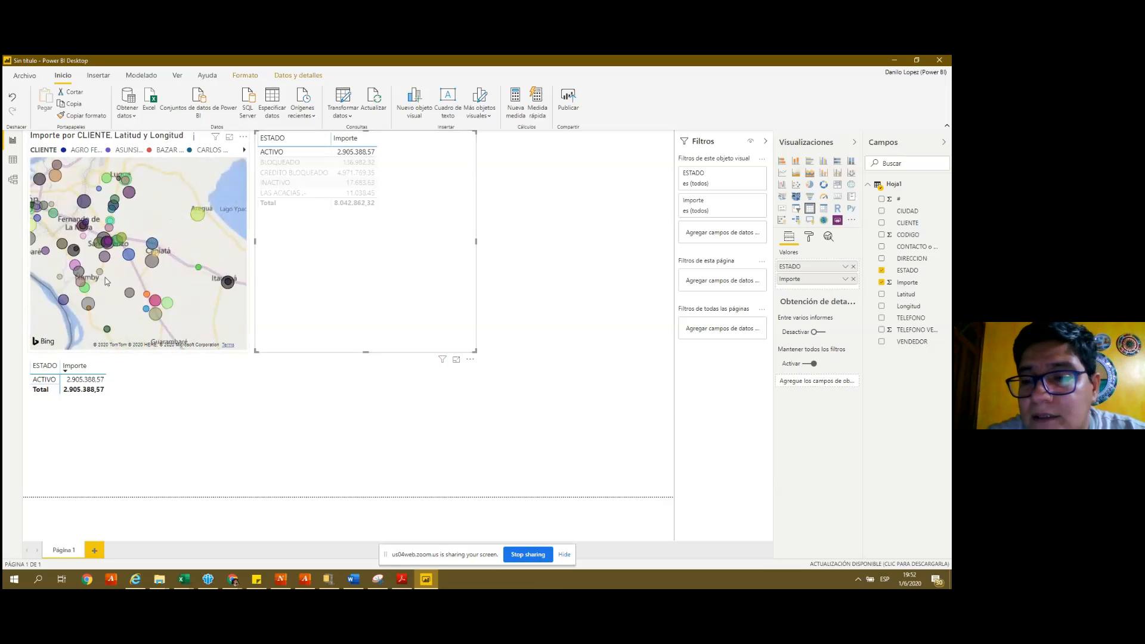
scroll(106, 281, up, 3)
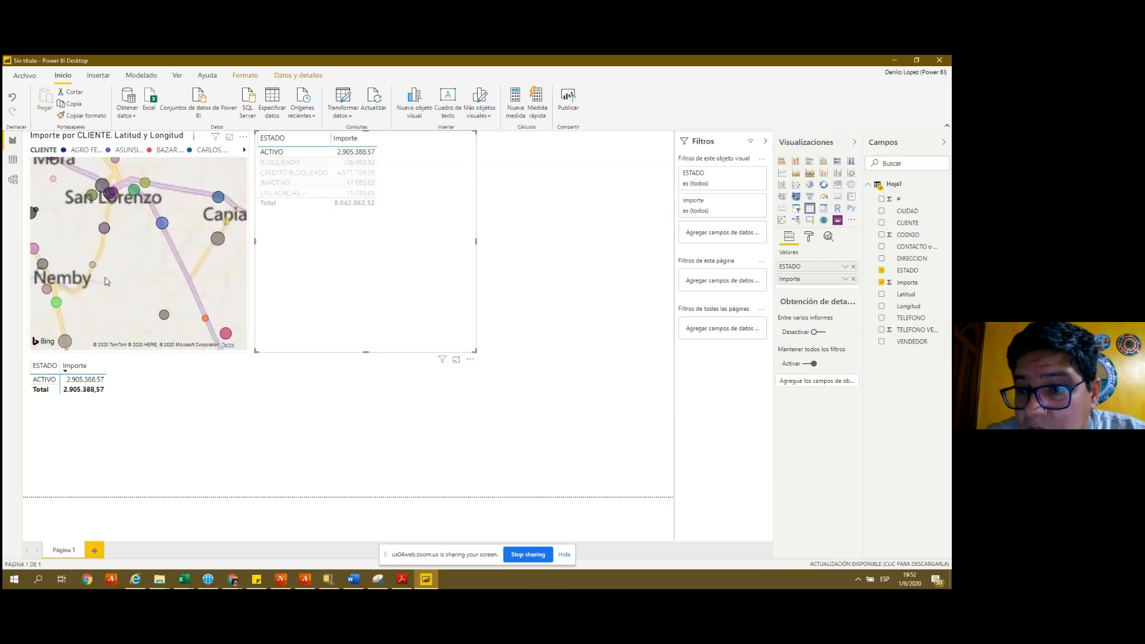
scroll(105, 281, down, 1)
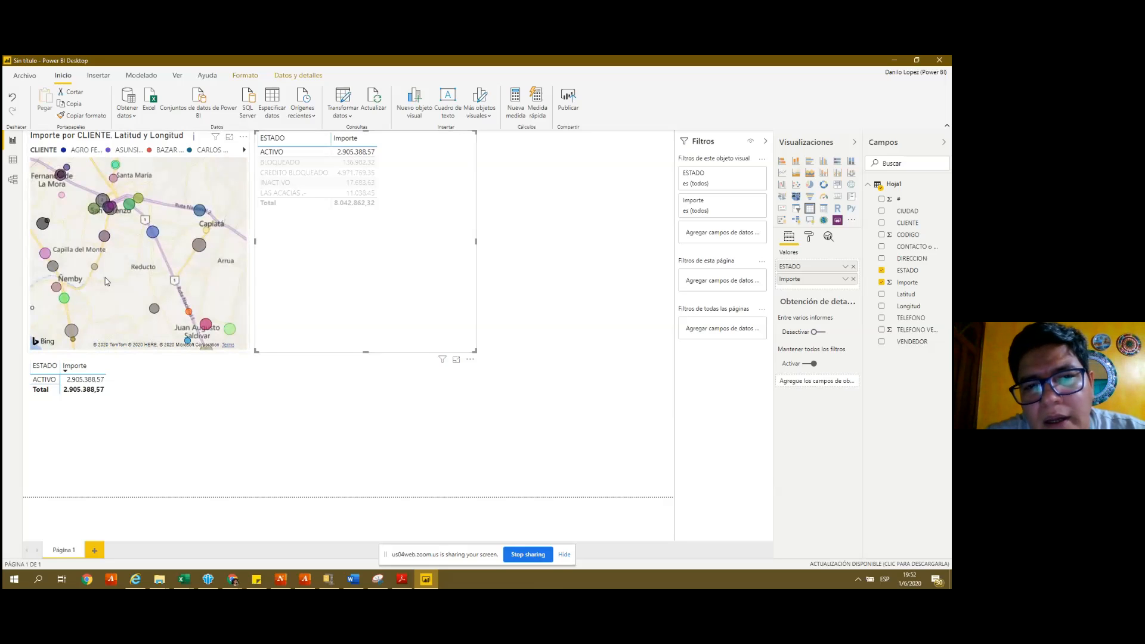
click(353, 153)
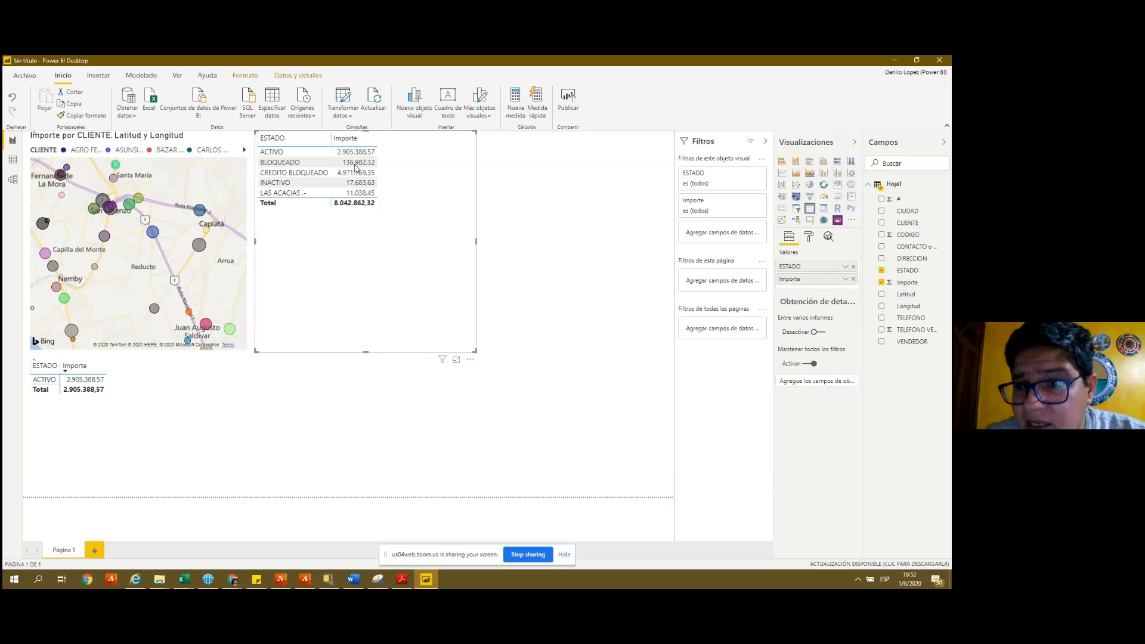
- Cross-filter to BLOQUEADO, then CREDITO BLOQUEADO, then clear the filter to show all statuses
click(355, 165)
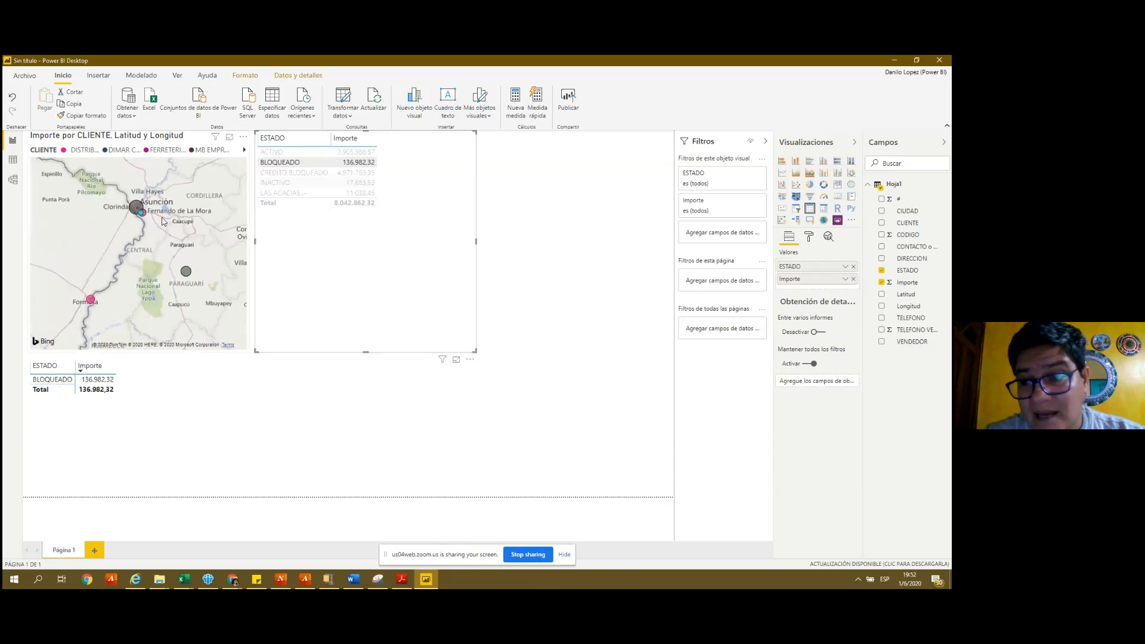
scroll(162, 221, up, 2)
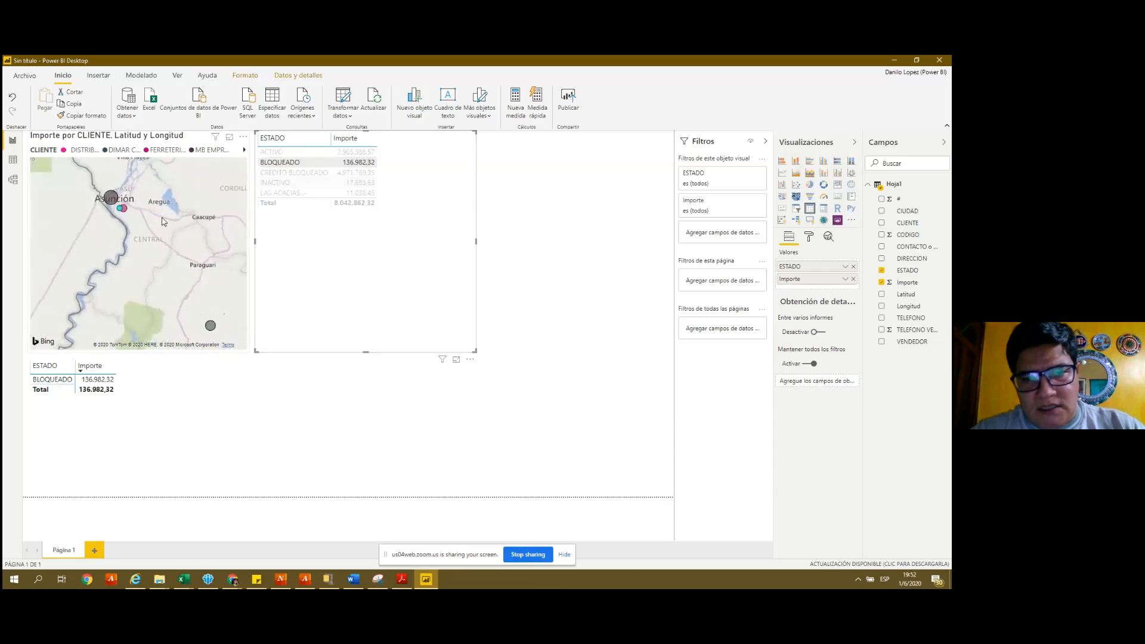
scroll(162, 221, up, 2)
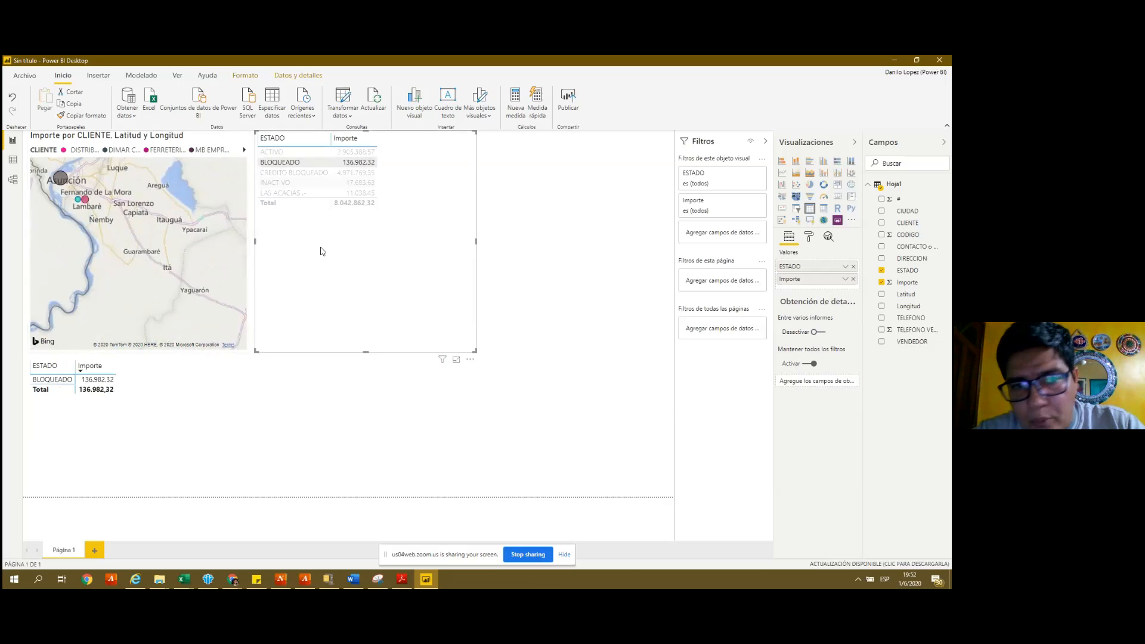
mouse_move(341, 179)
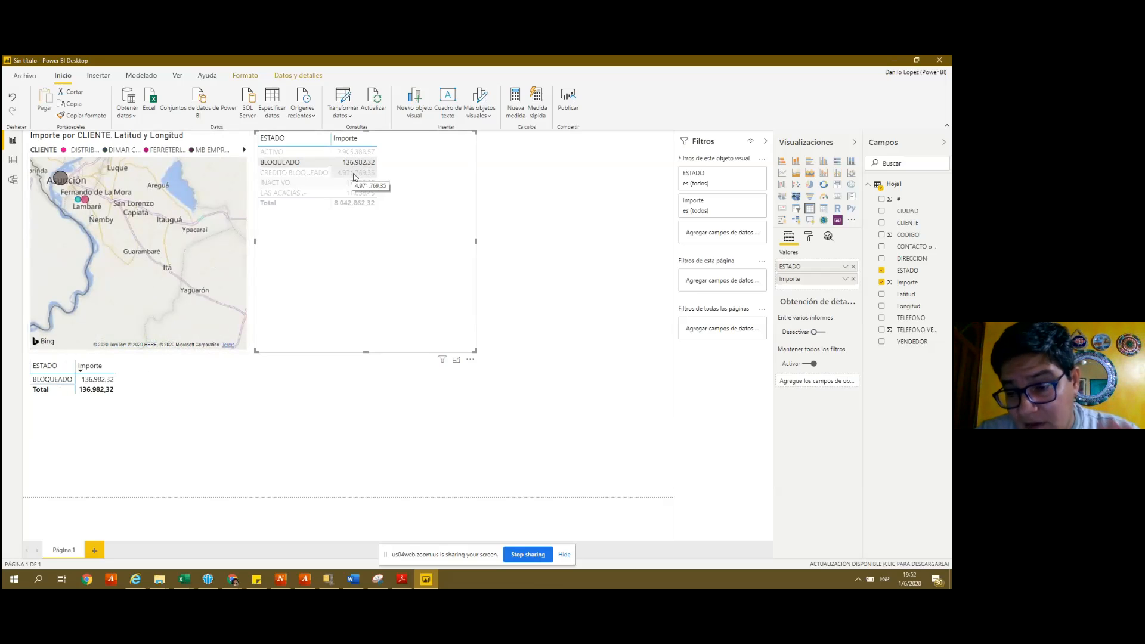
click(355, 174)
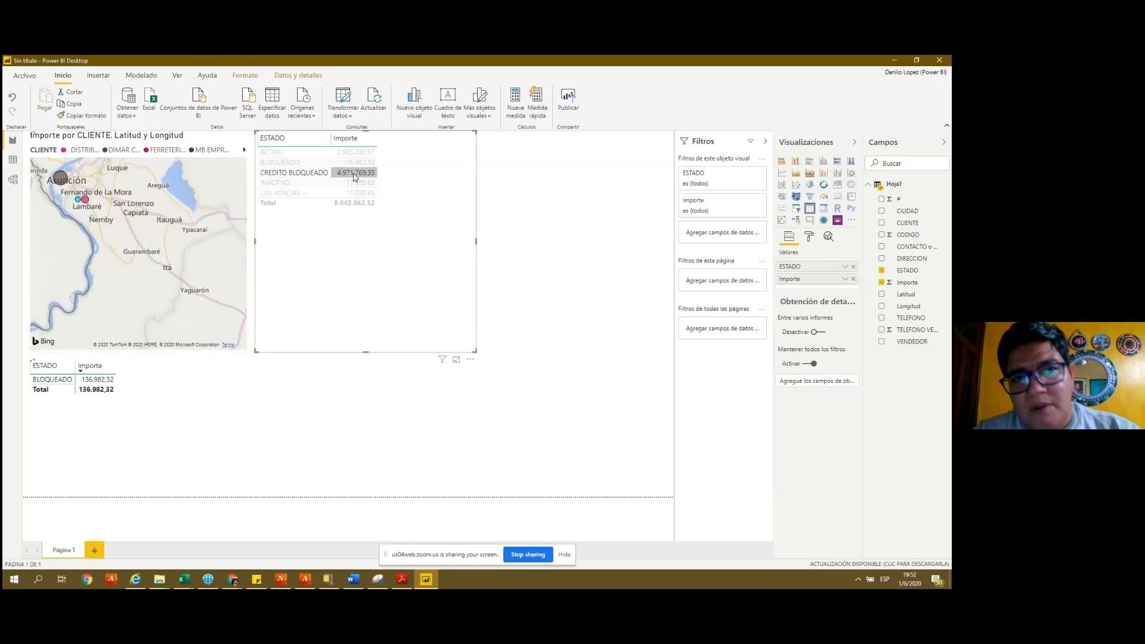
click(354, 175)
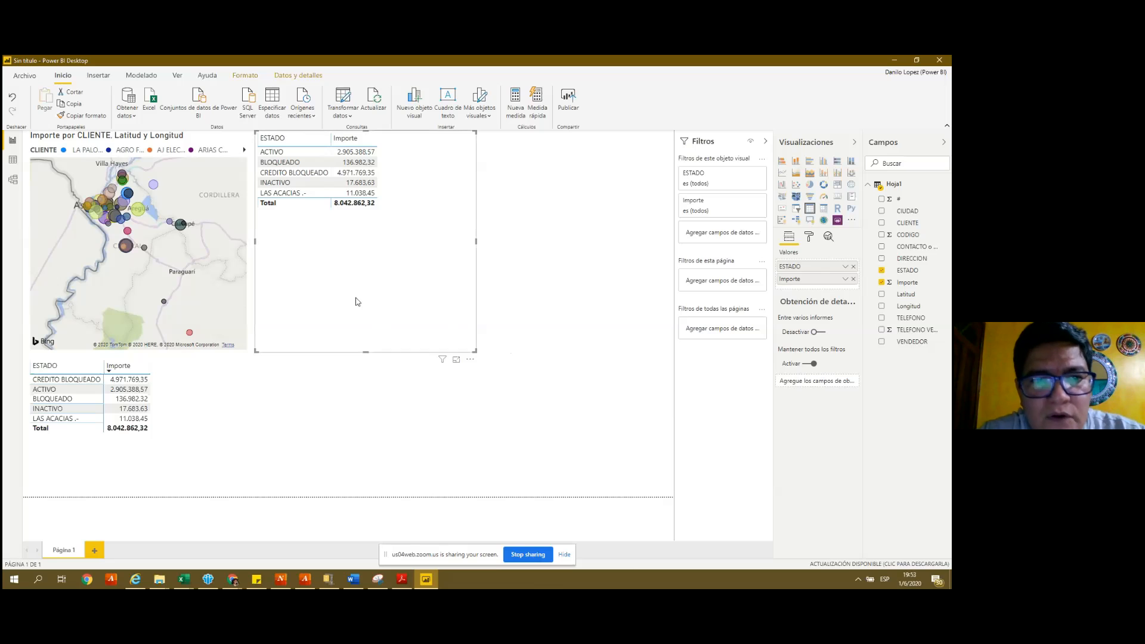
- Select one client's map bubble so both ESTADO tables show only ACTIVO at 41.006,90
click(179, 225)
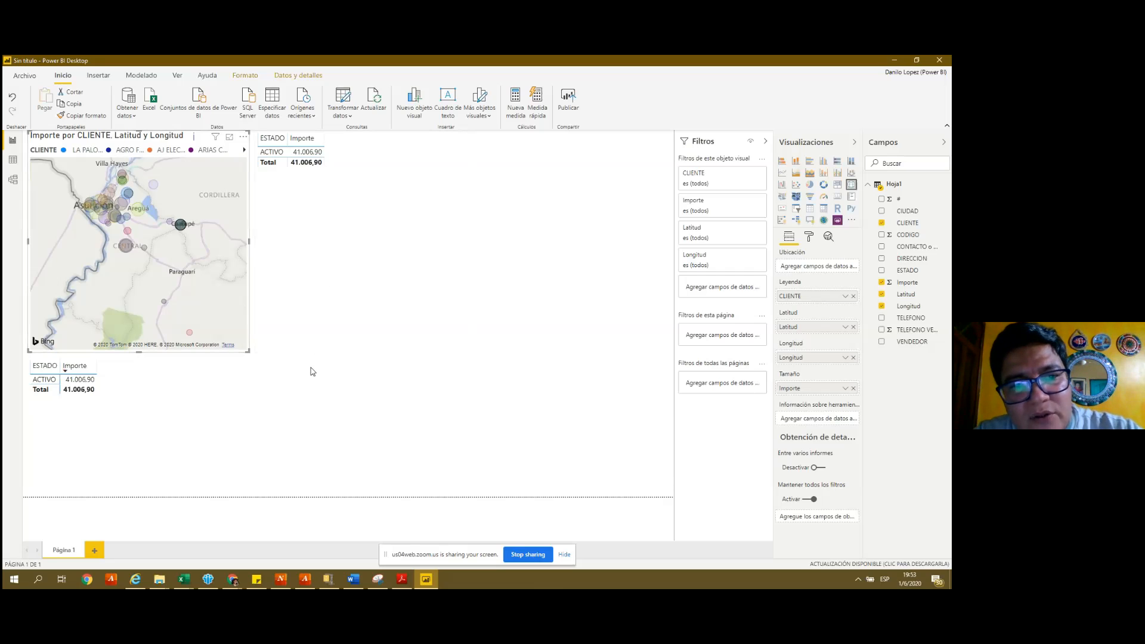
click(299, 396)
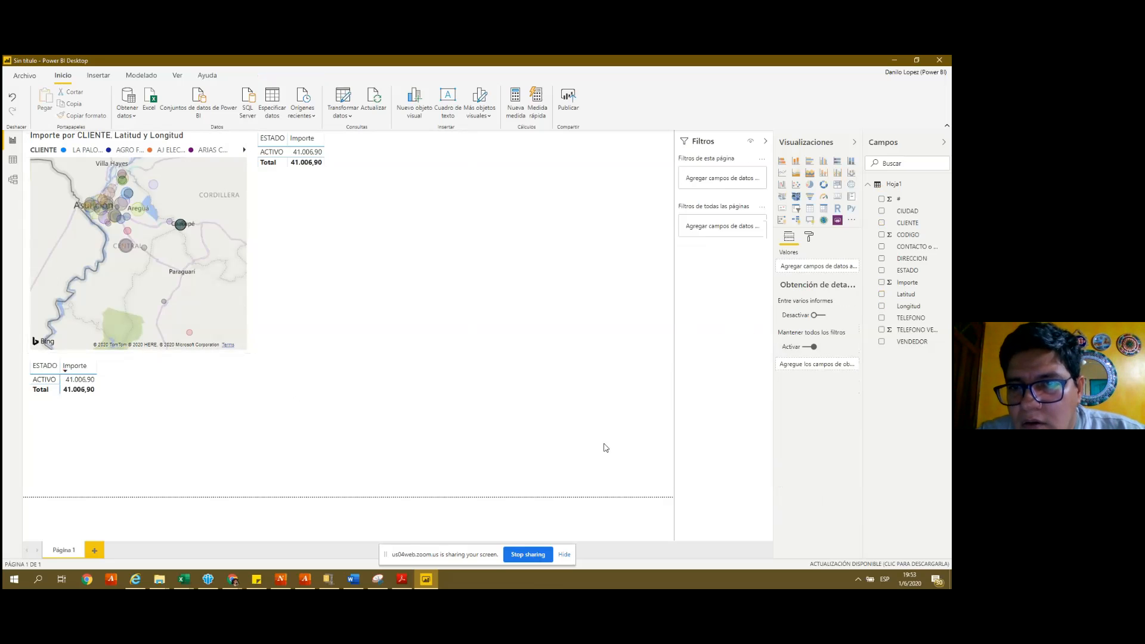
- Add a multi-row card visual showing the CLIENTE field
click(810, 208)
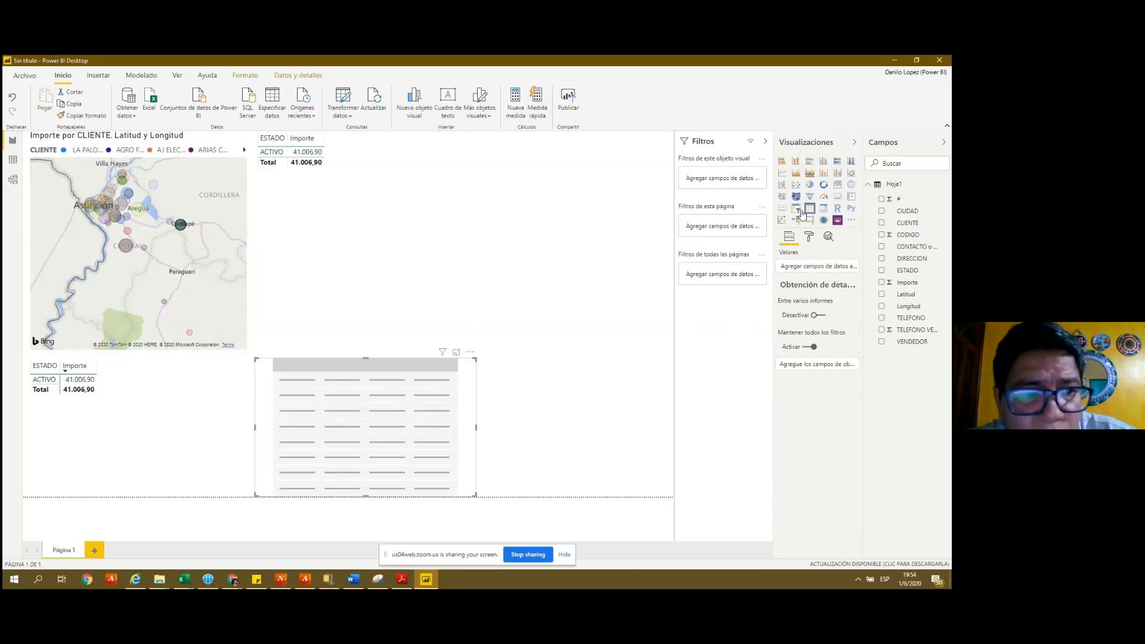
click(797, 209)
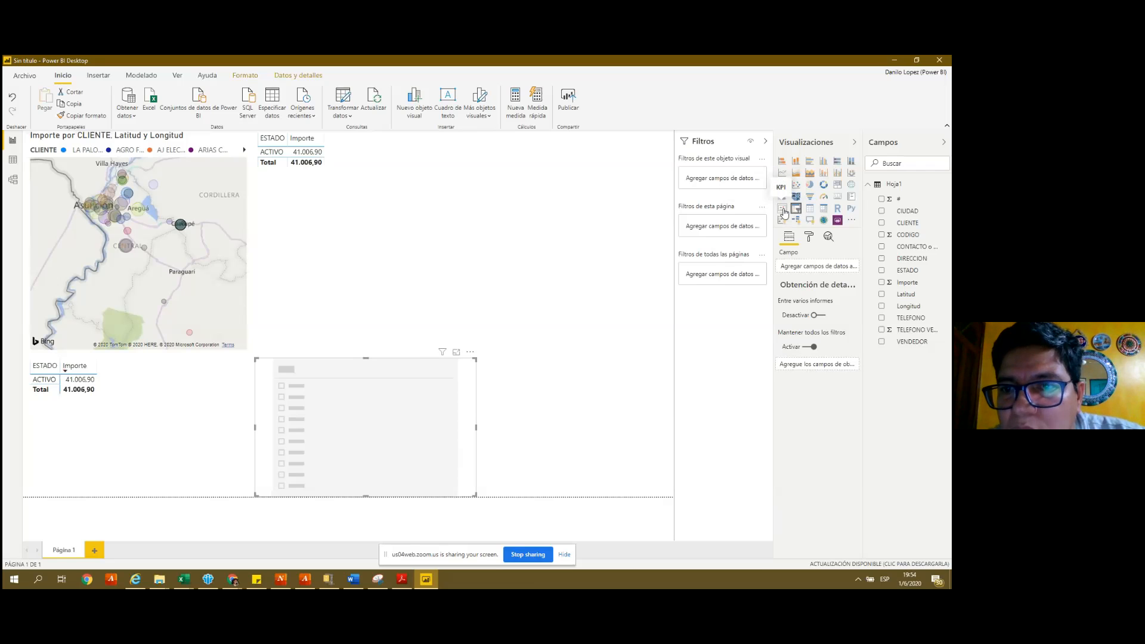
click(782, 208)
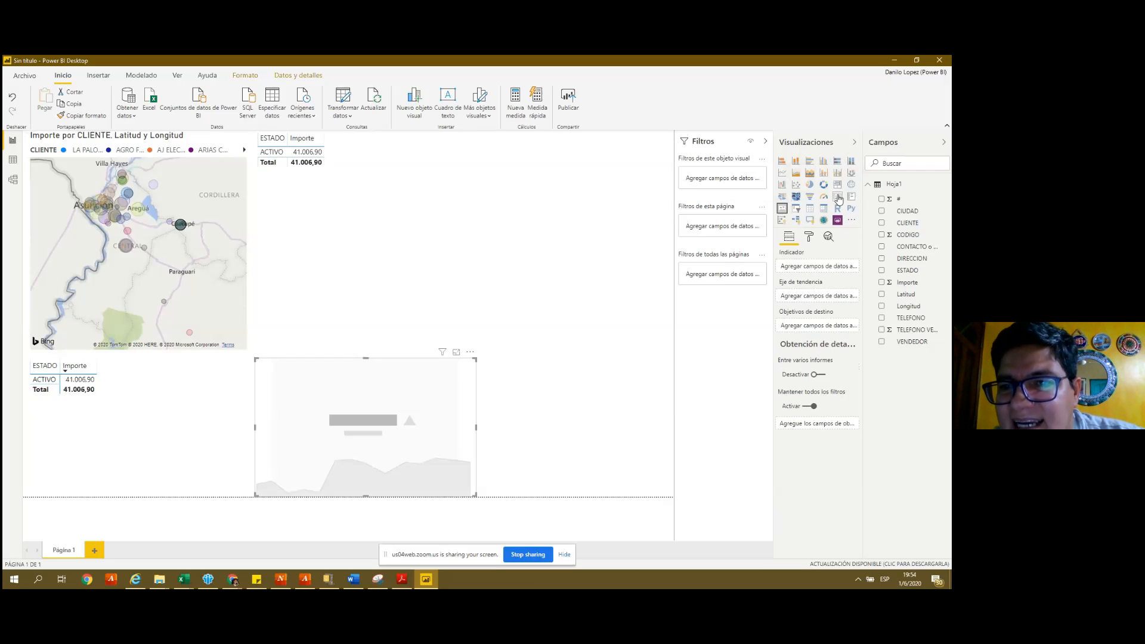
click(838, 197)
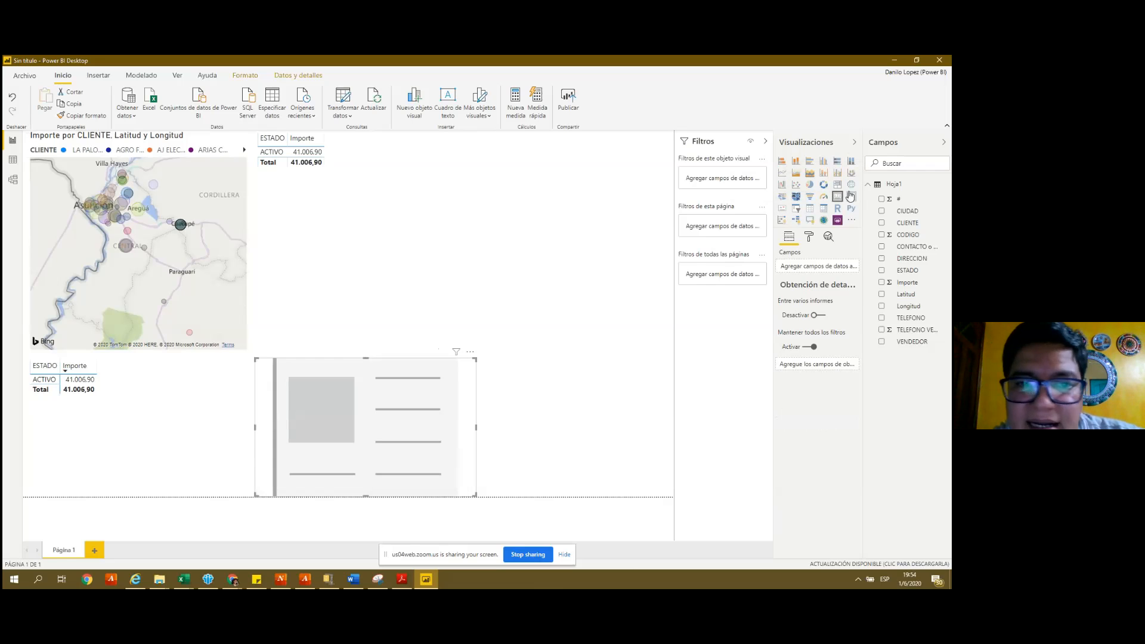
click(851, 198)
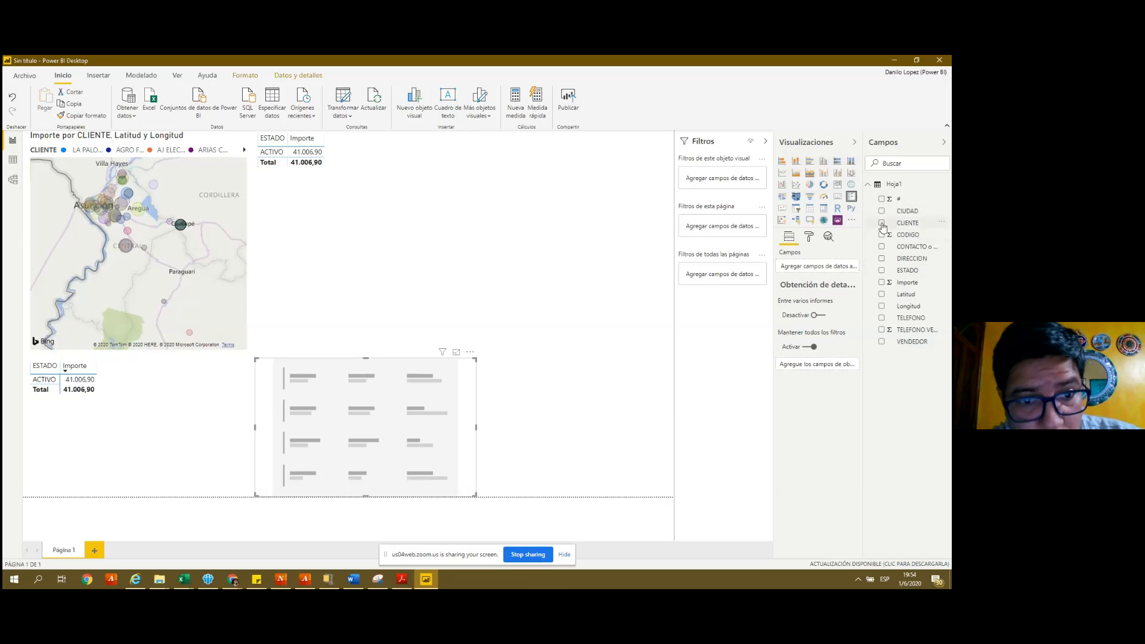
click(882, 224)
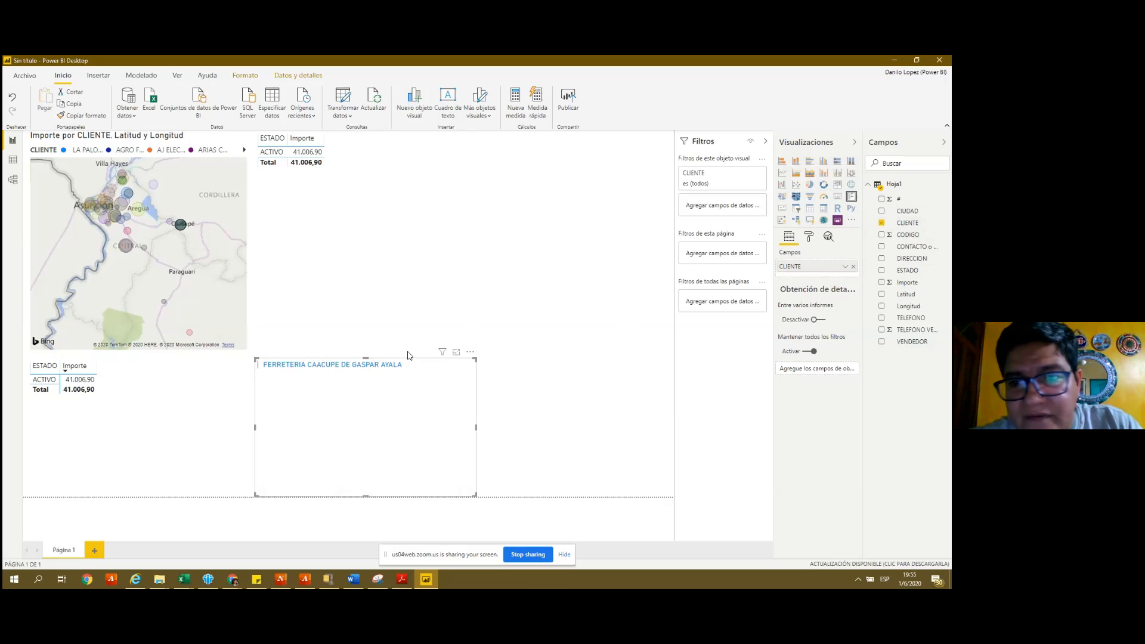
- Shorten the ESTADO table and move the client card up beside the map
click(362, 353)
drag(366, 350, 365, 291)
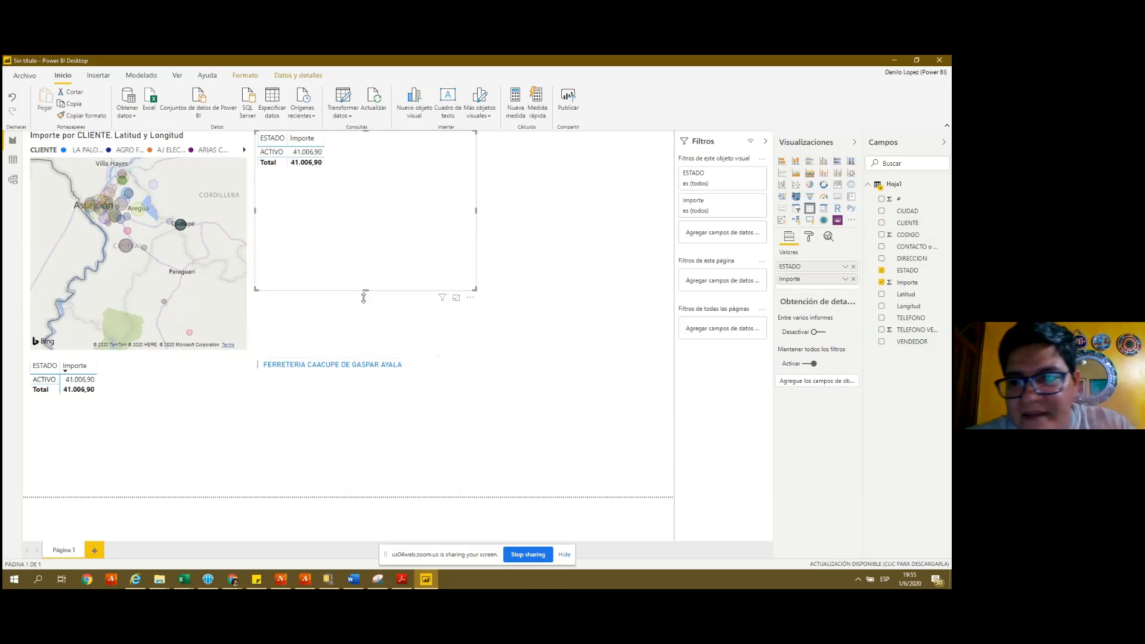
click(352, 382)
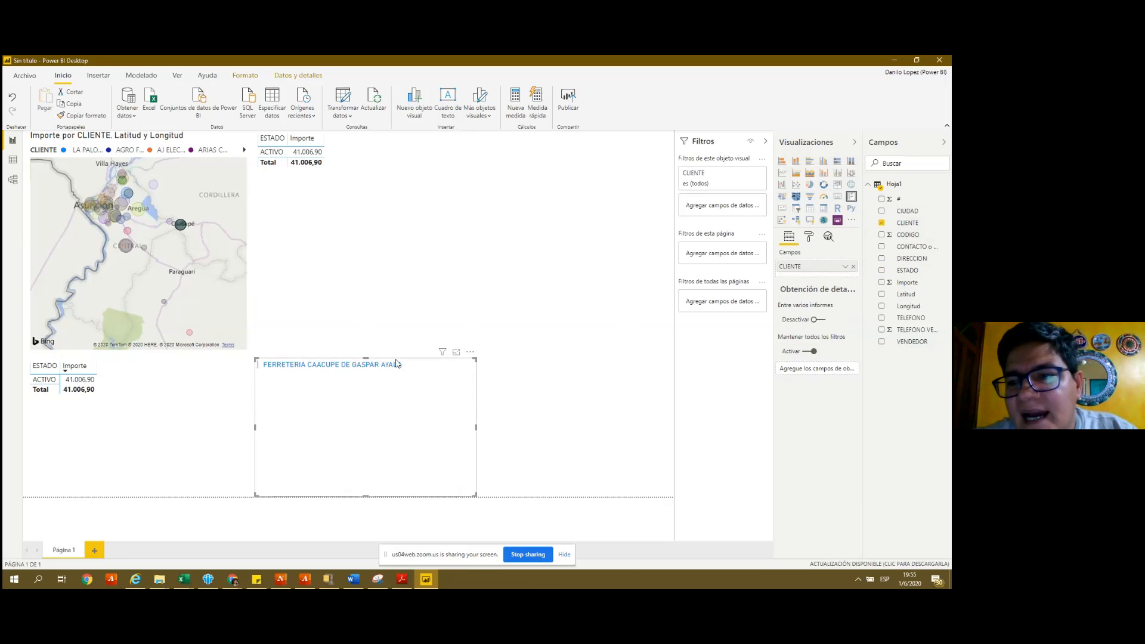
drag(398, 362, 391, 309)
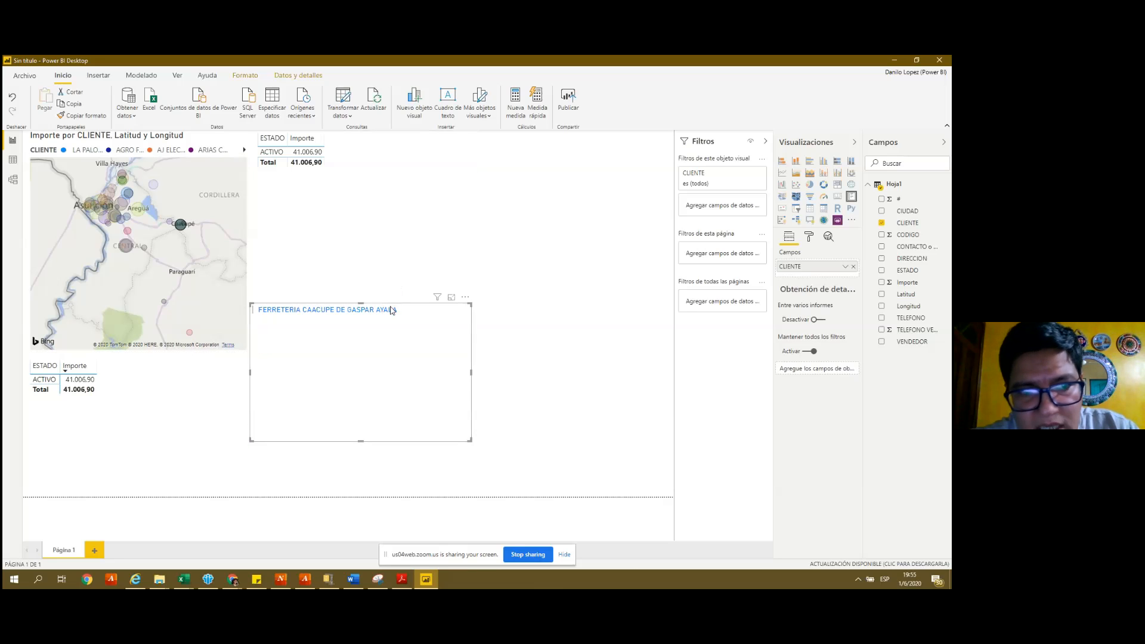
- Filter the report to one client's map bubble, then clear that filter again
click(553, 358)
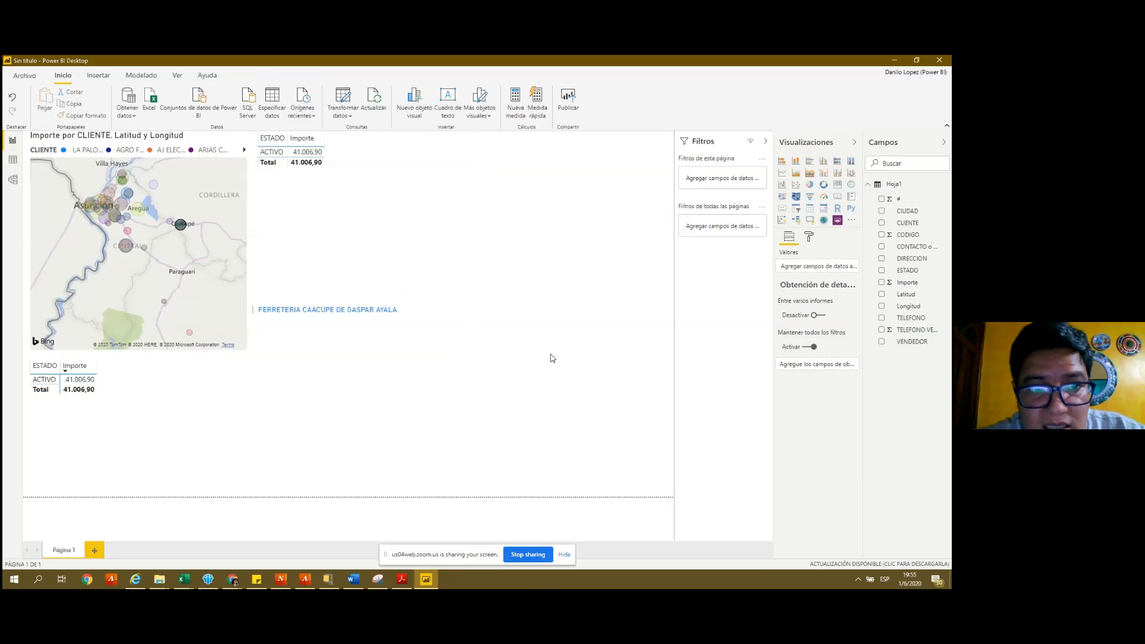
click(127, 246)
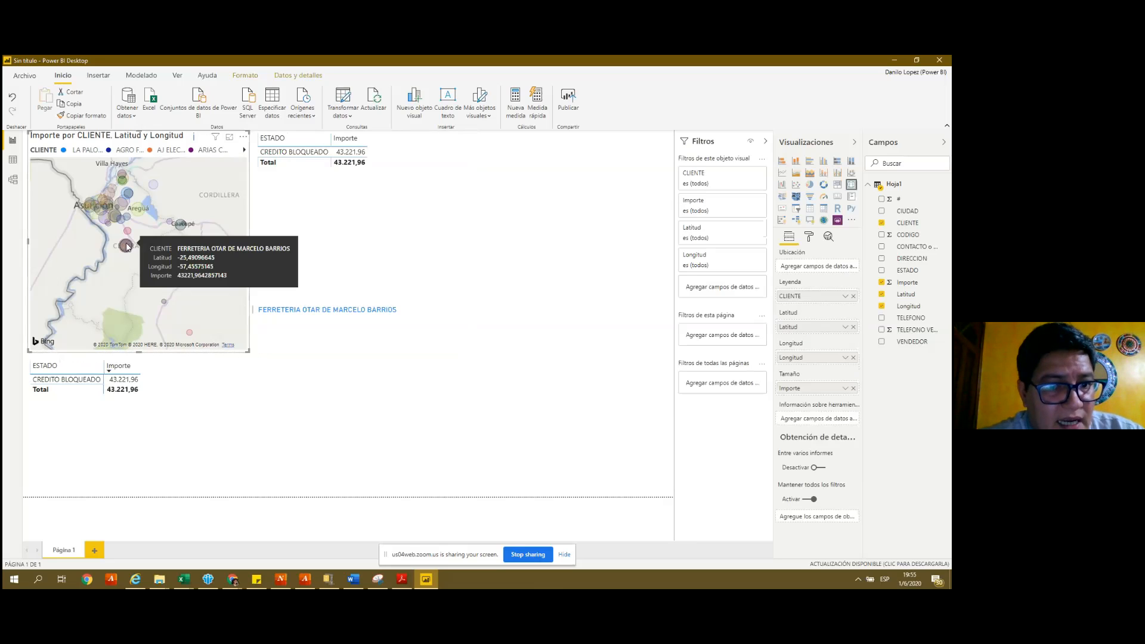
click(298, 220)
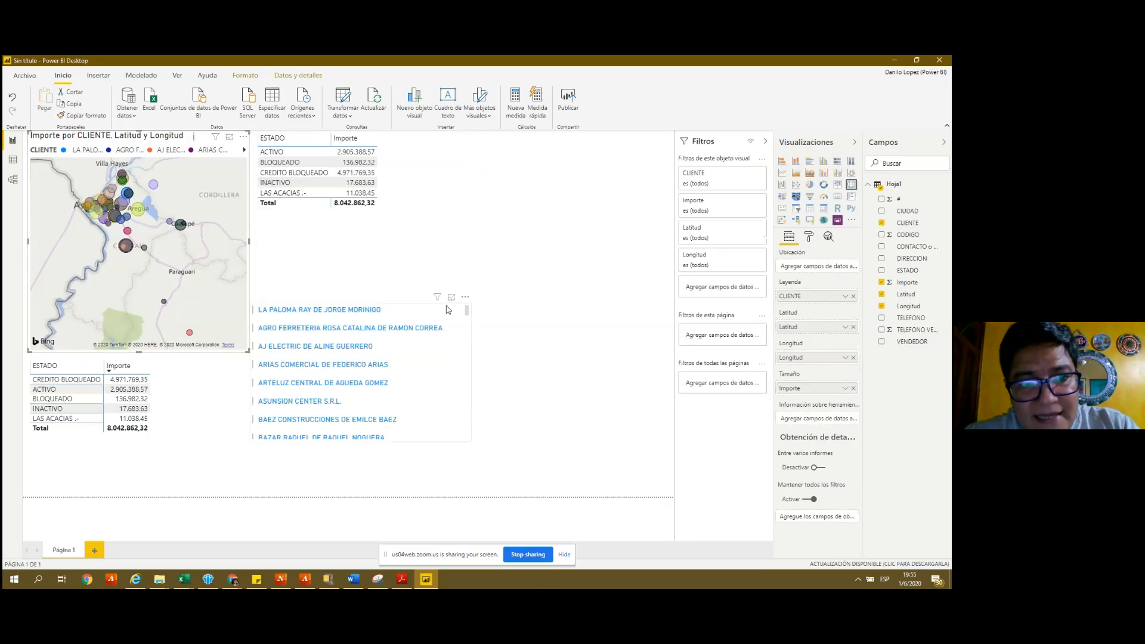
drag(467, 313, 460, 480)
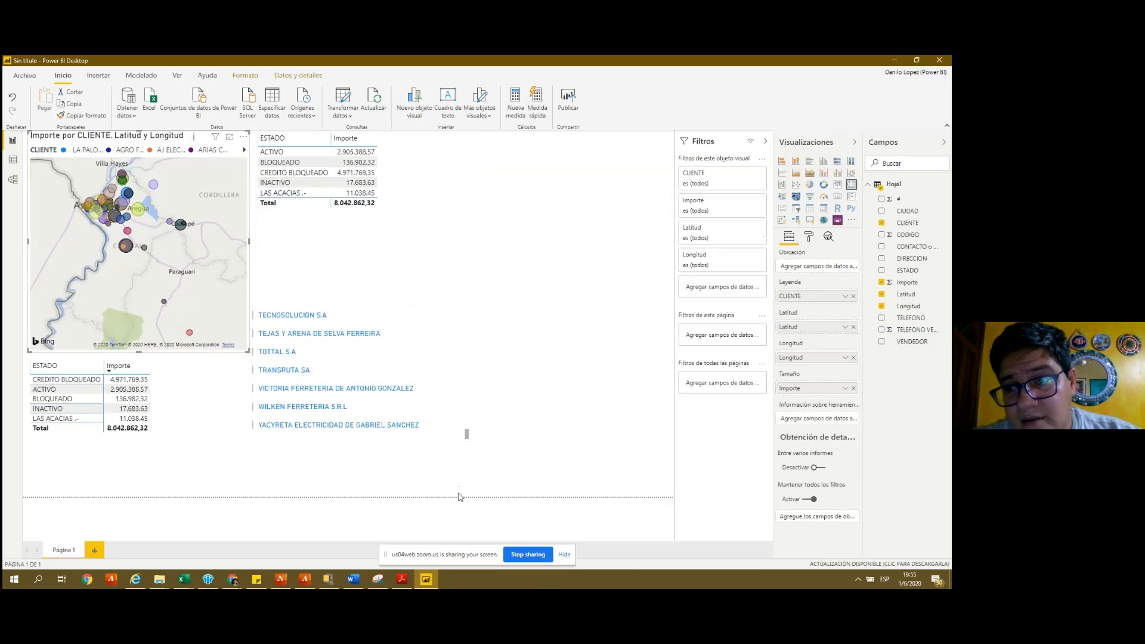
- Scroll the CLIENTE list back up and enable drill-down mode on the lower ESTADO matrix
scroll(478, 383, up, 10)
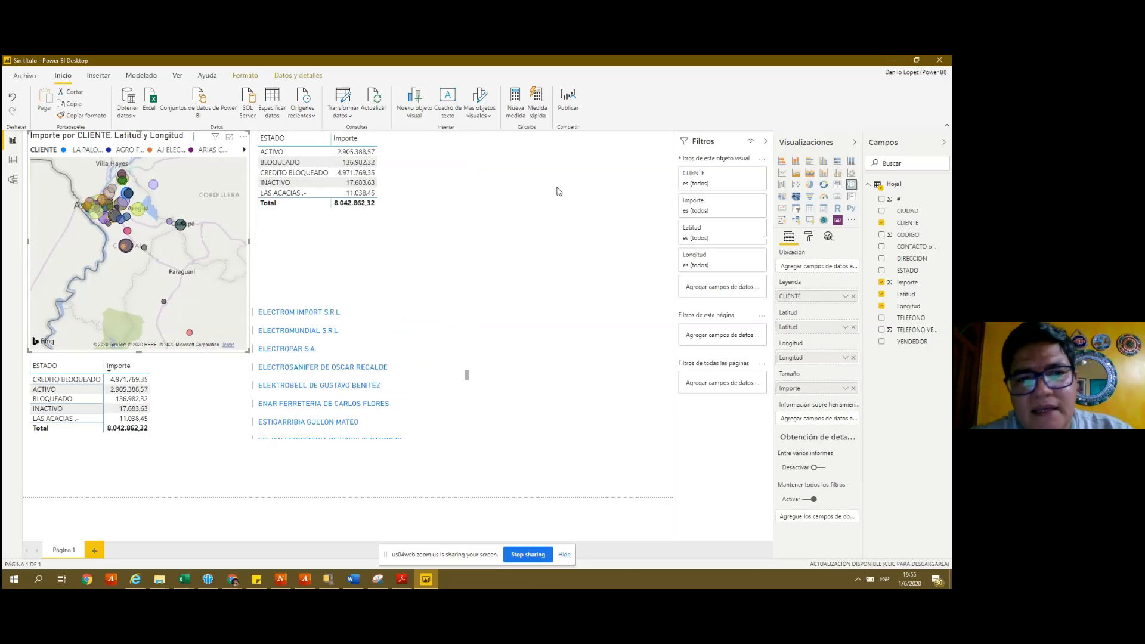
click(537, 207)
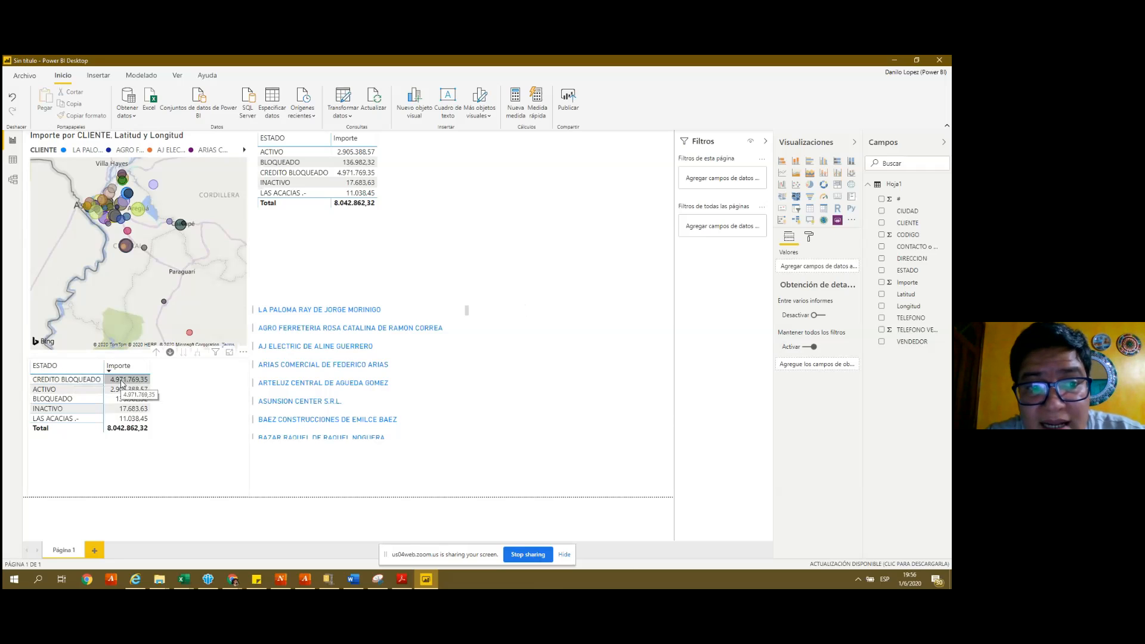
click(171, 353)
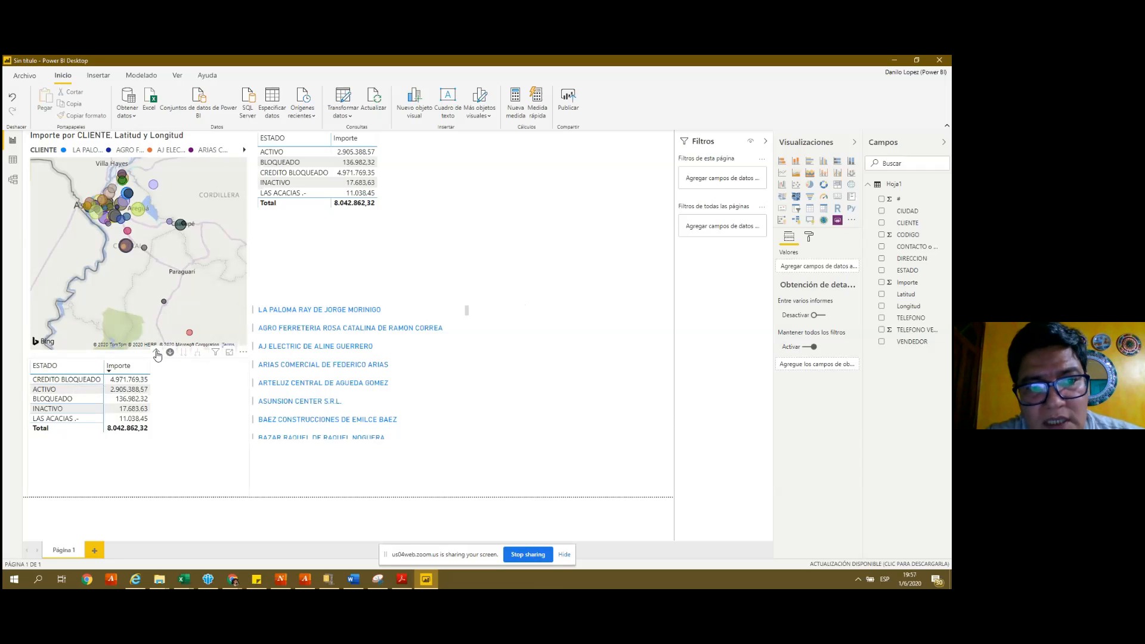
- Drill the lower matrix up from ESTADO through CIUDAD to CLIENTE, then toggle drill-down mode
click(157, 353)
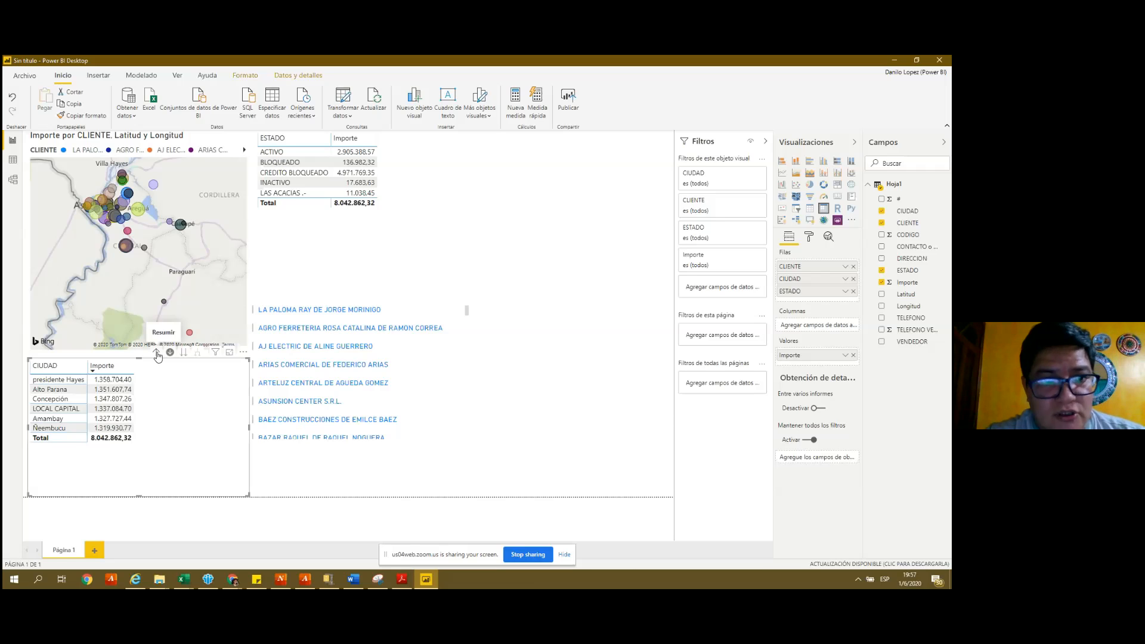
click(169, 354)
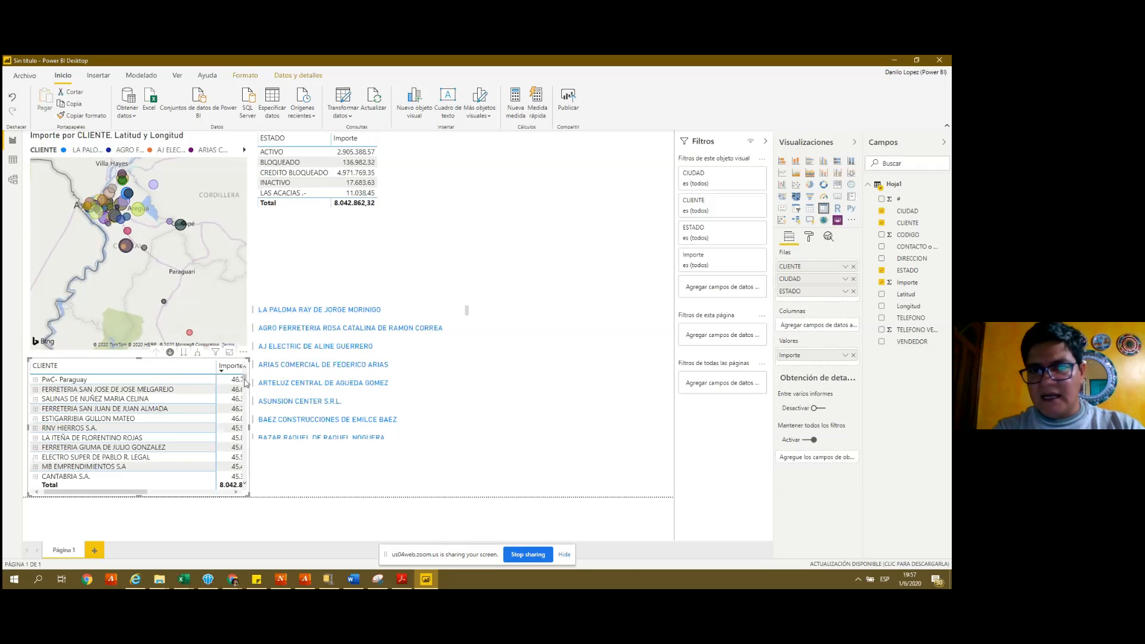
mouse_move(248, 382)
mouse_down()
mouse_move(245, 422)
mouse_move(254, 372)
mouse_up()
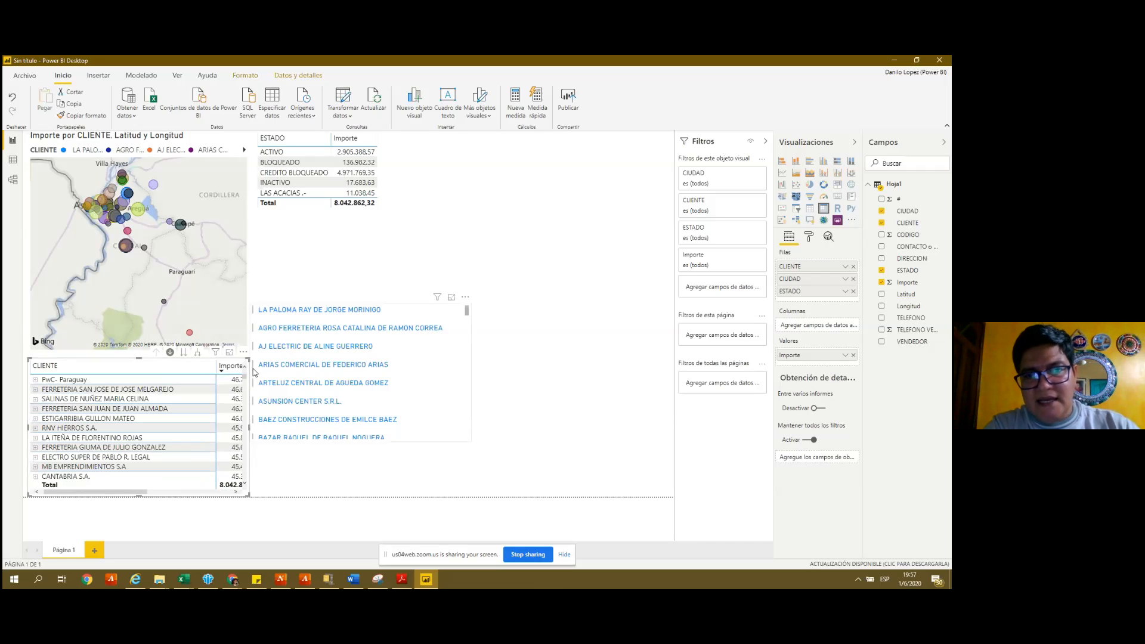
click(254, 372)
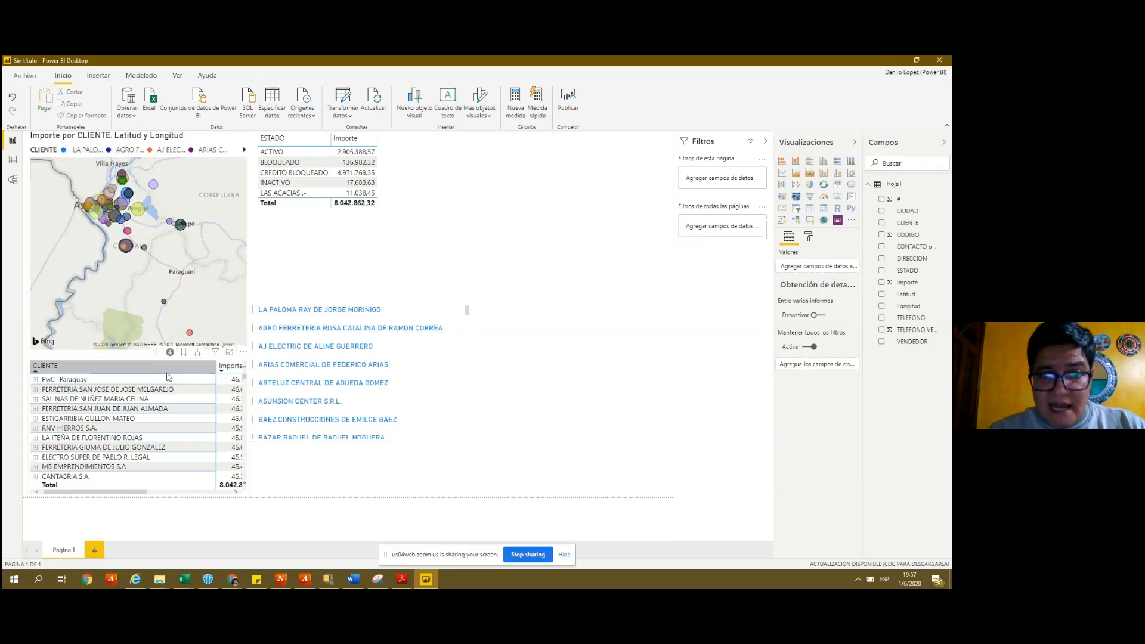
click(171, 353)
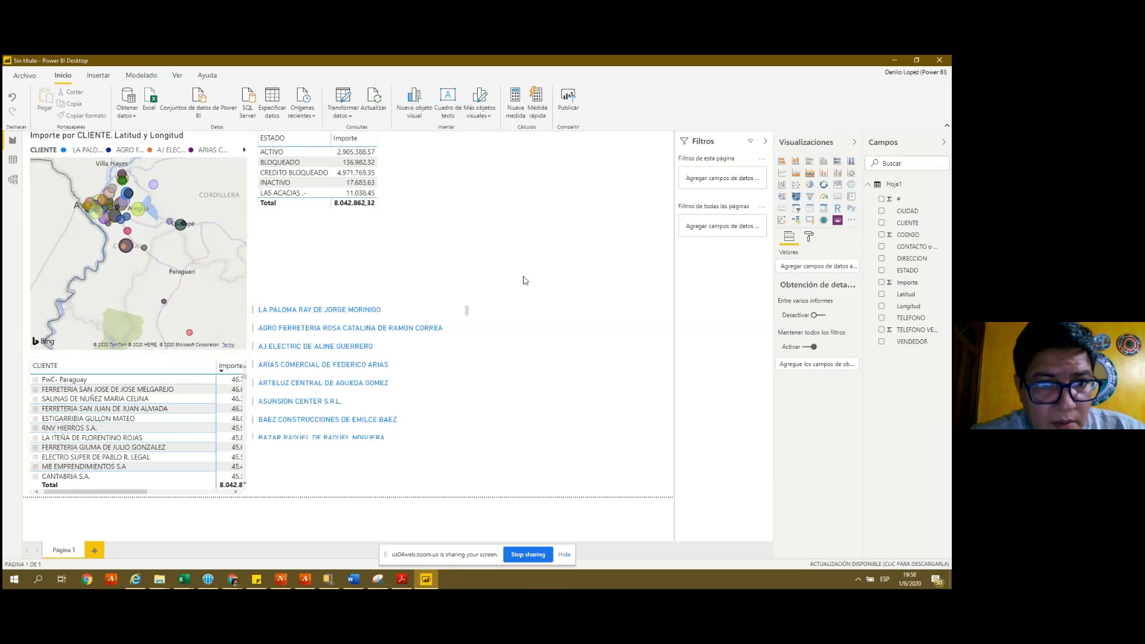
drag(467, 311, 463, 435)
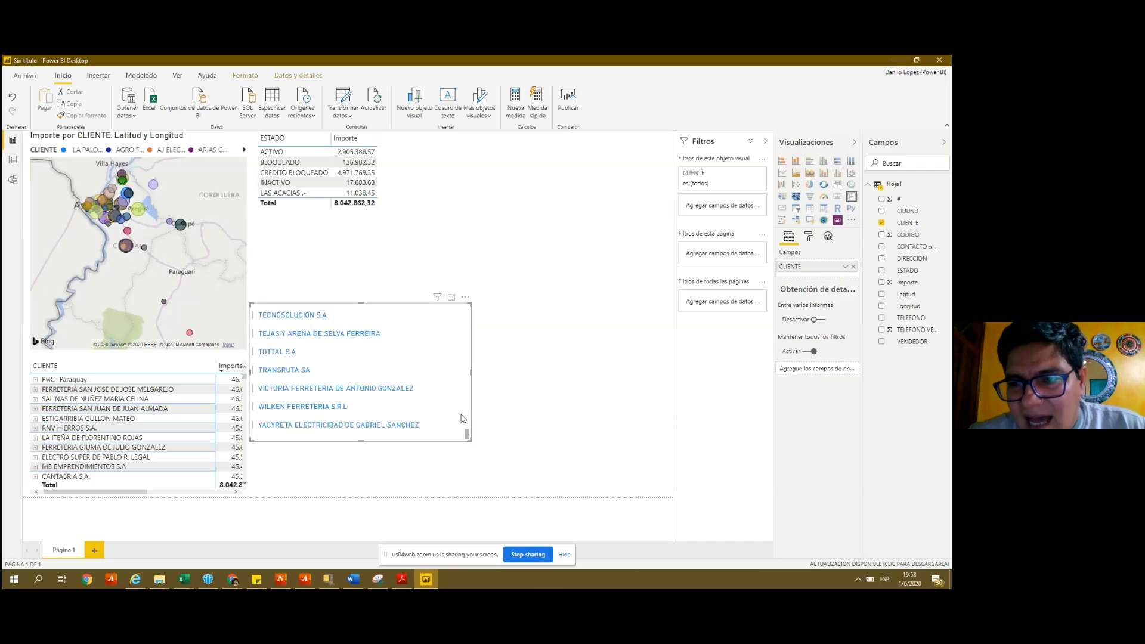
click(575, 222)
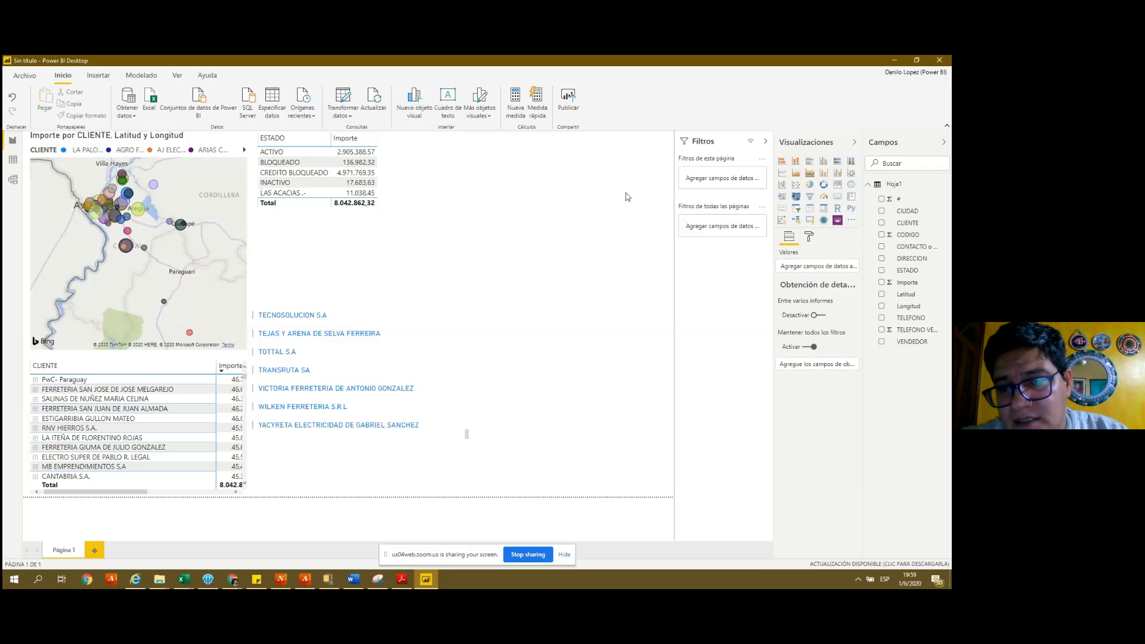
- Rename the Página 1 page tab to Map_Lati_Long
double_click(76, 550)
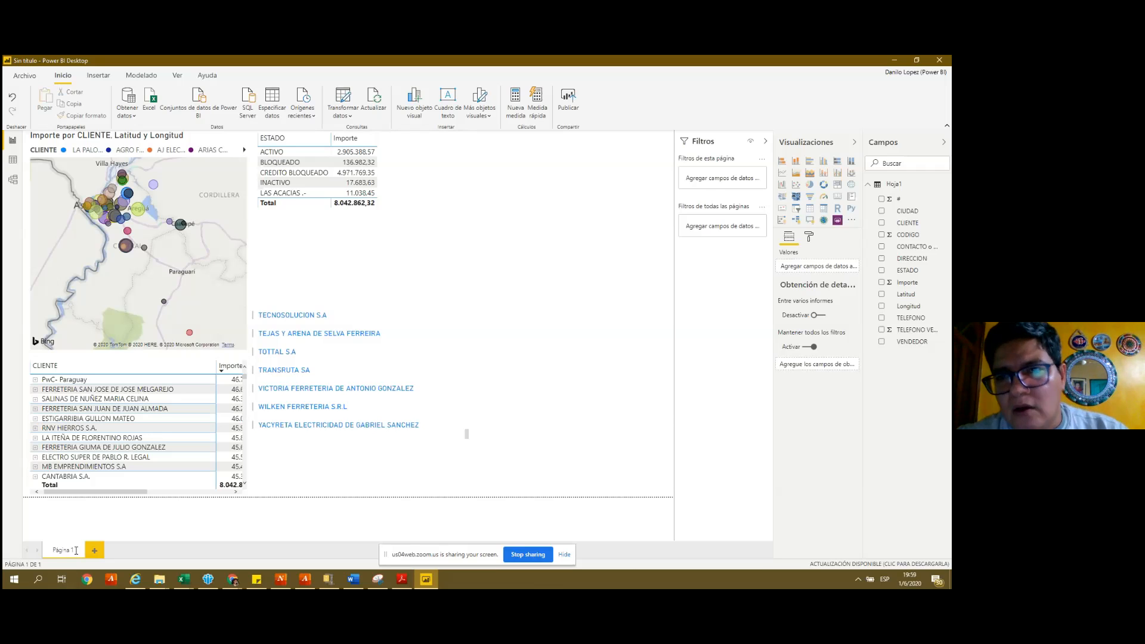
drag(76, 550, 55, 551)
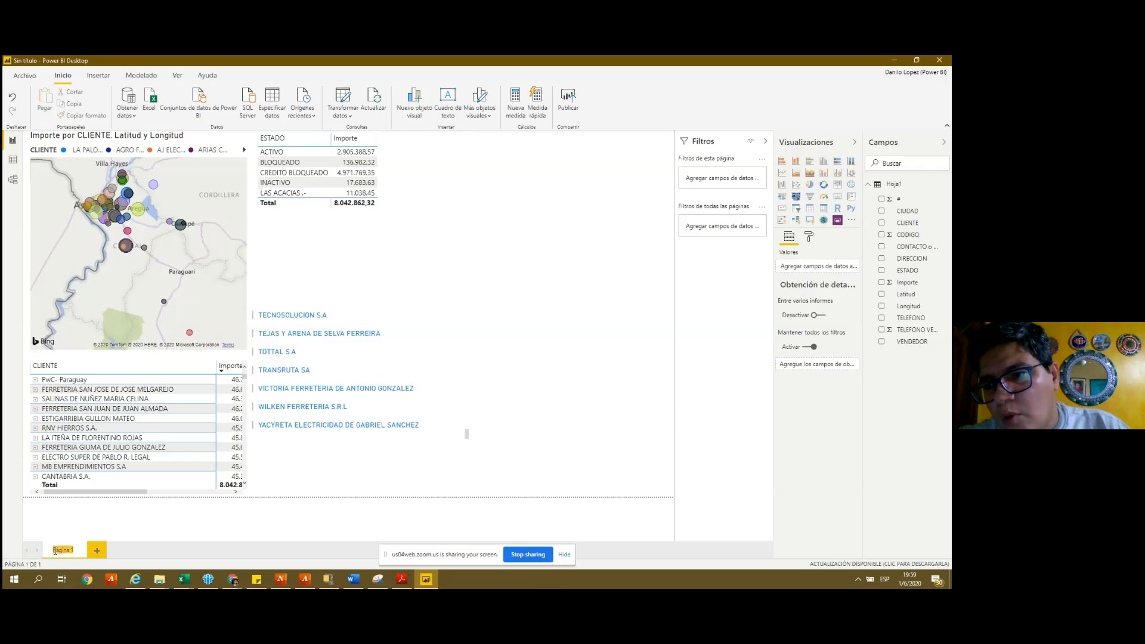
text(Dash)
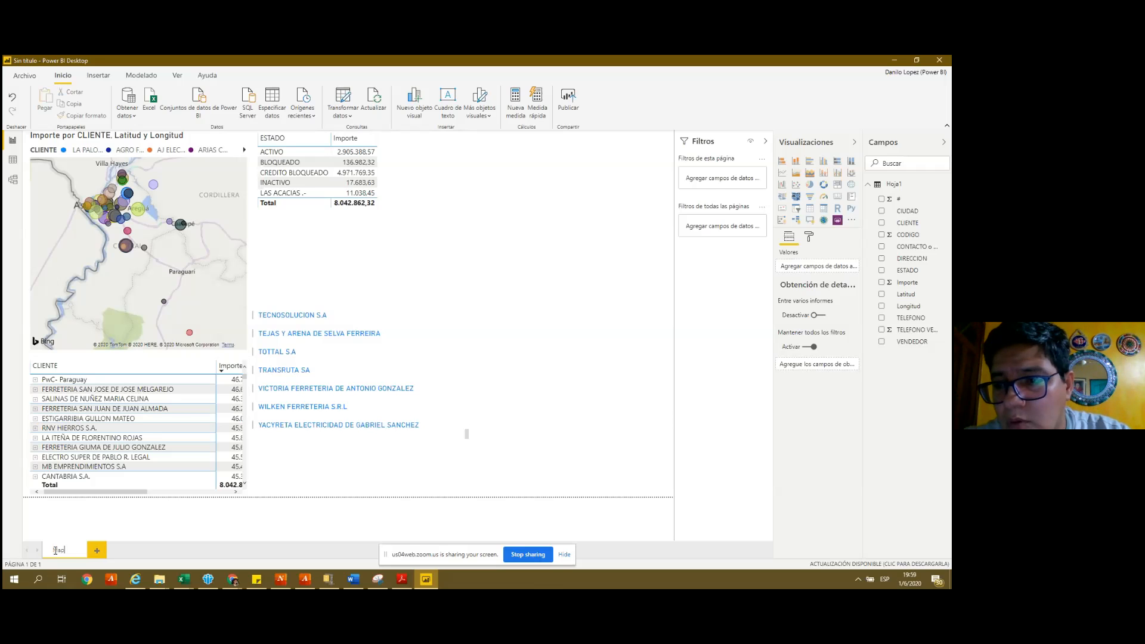
text(p_La)
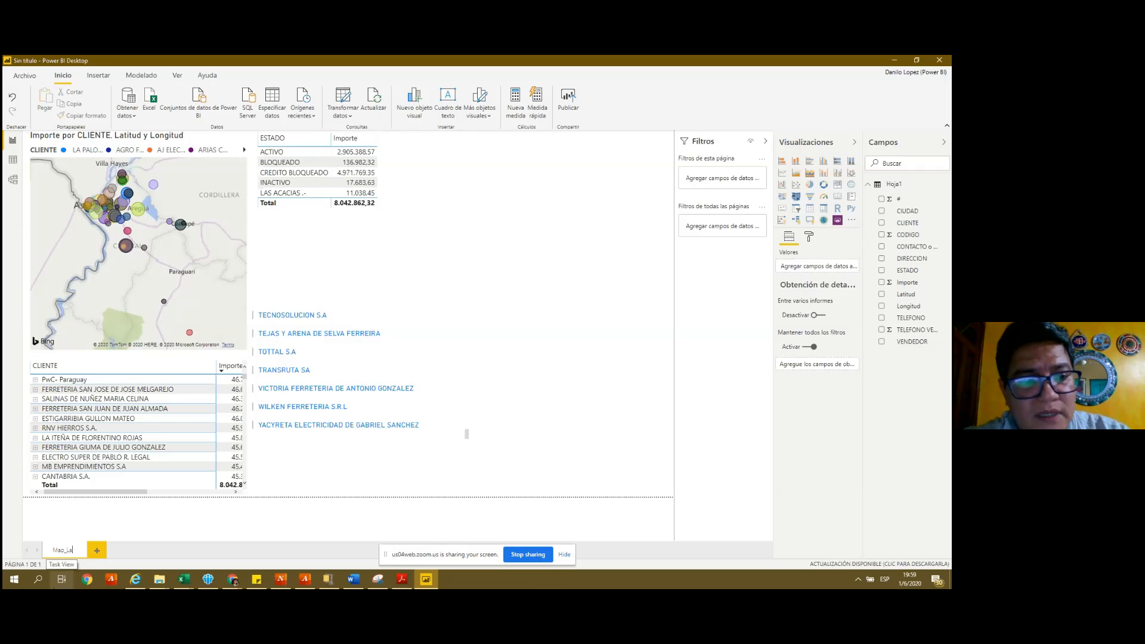
text(ti_Lng)
key(BackSpace)
key(BackSpace)
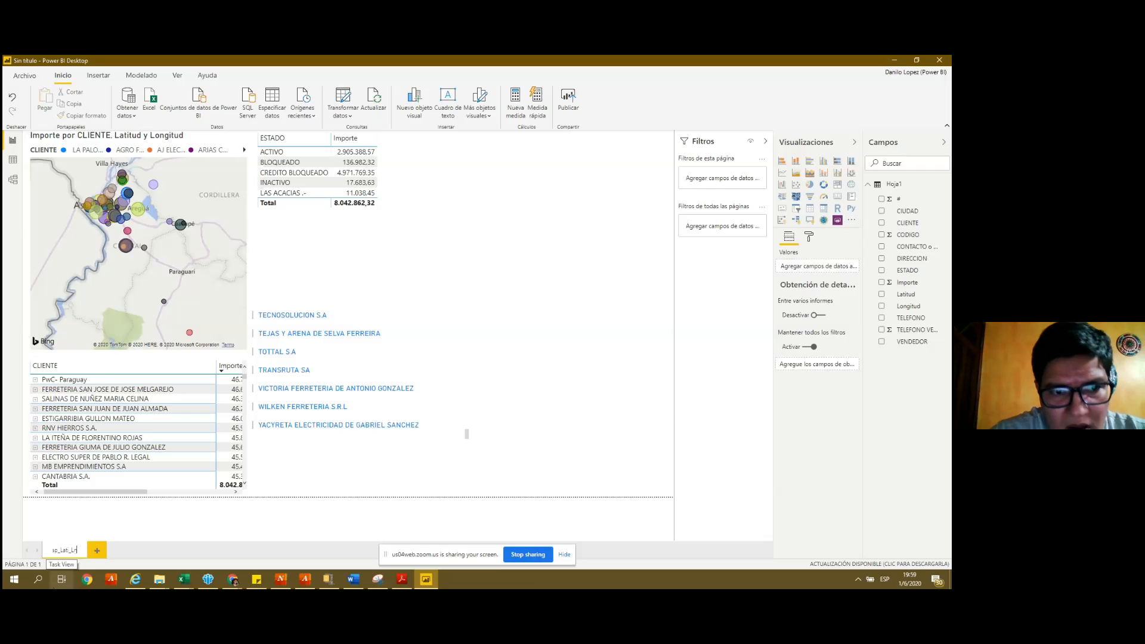
text(ong)
click(109, 533)
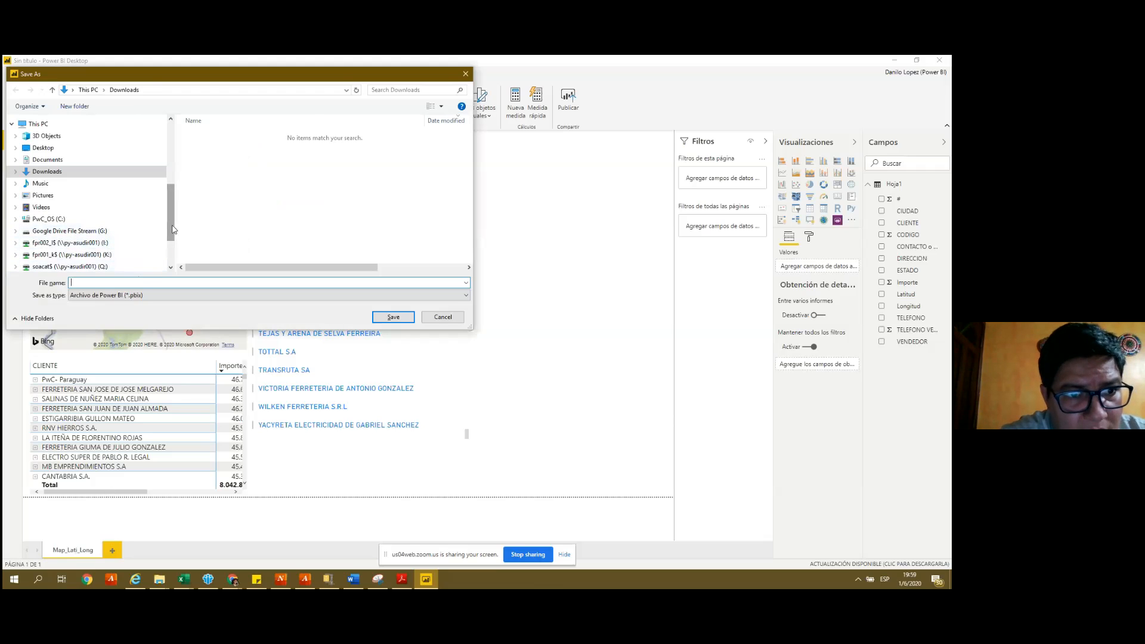
- Save the report as 'Mapas lomg_Latitud' in the Desktop folder
click(43, 148)
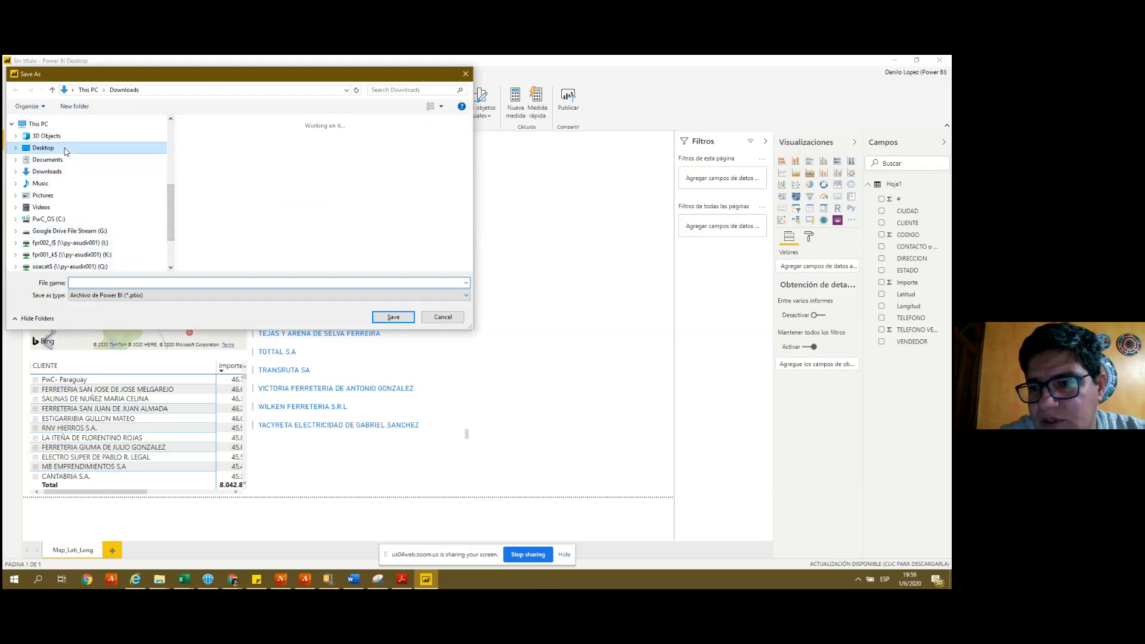
click(87, 282)
text(Mapa)
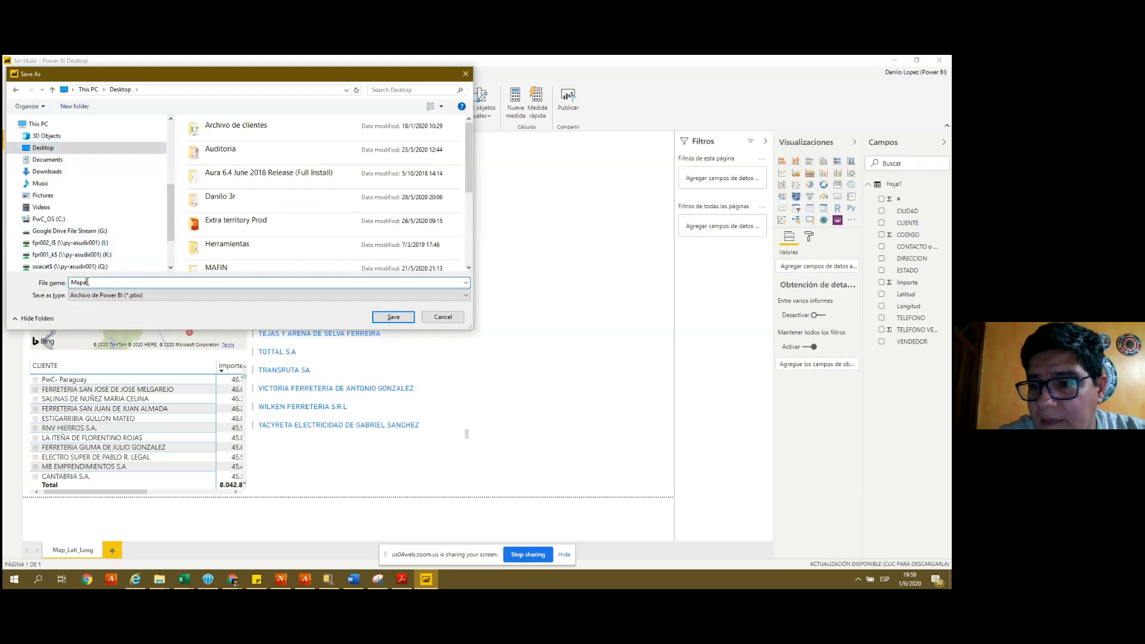
key(BackSpace)
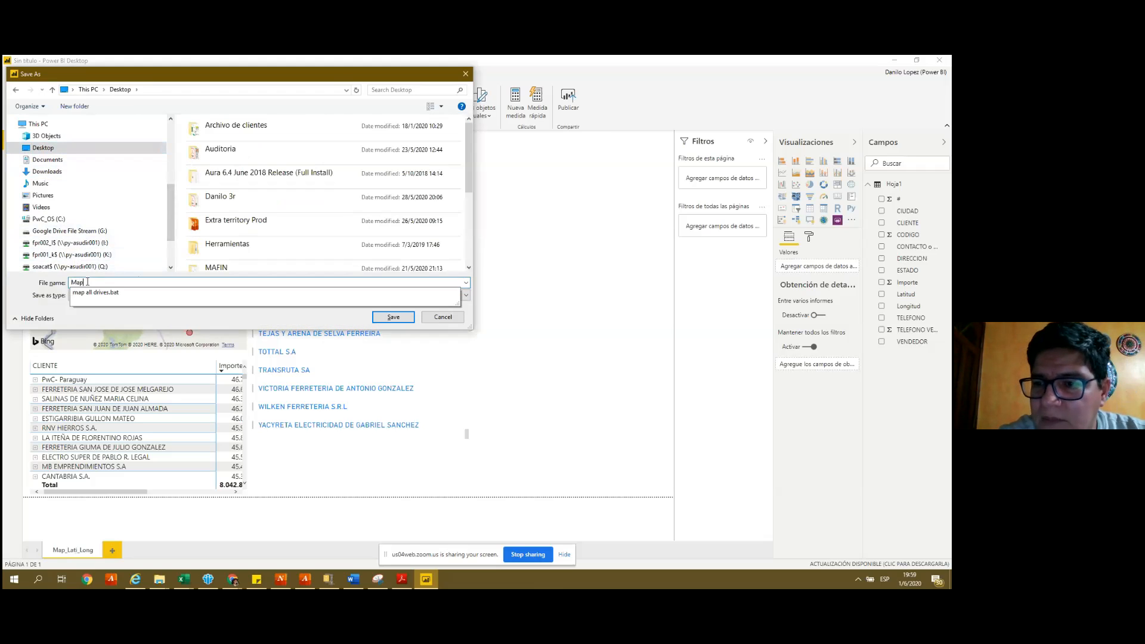
text(ar)
text( lomg)
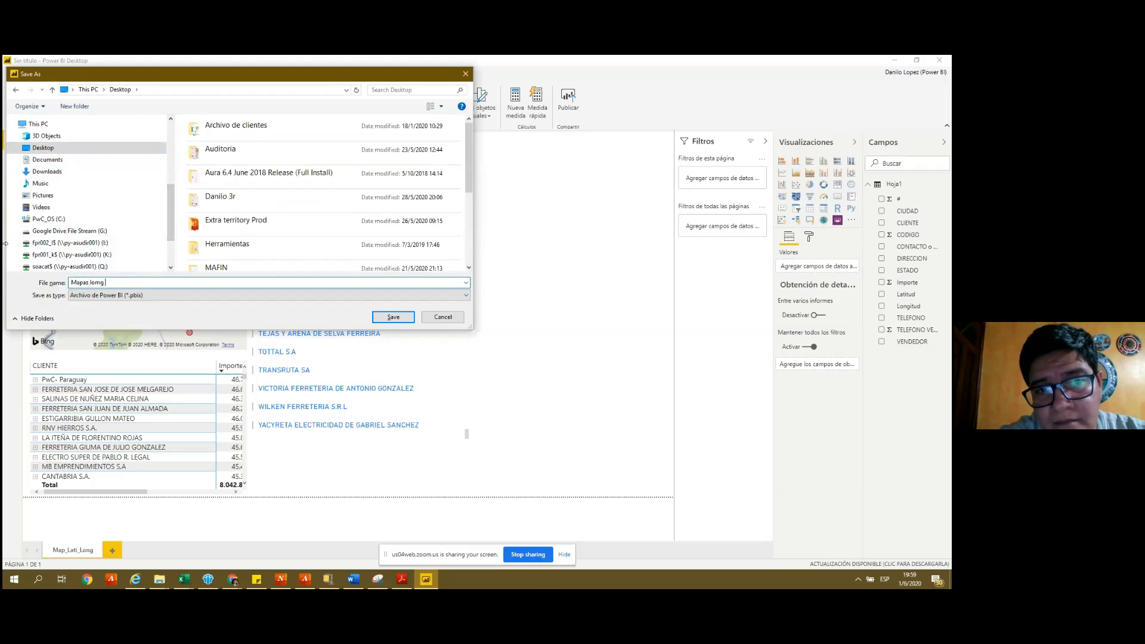
text(_LA)
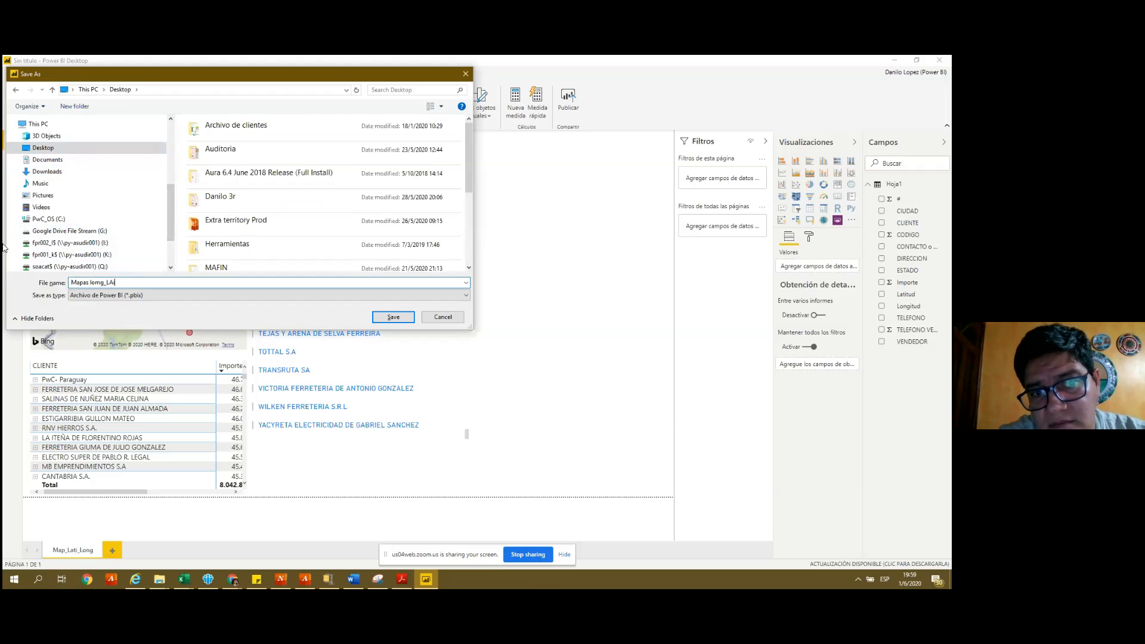
text(tit)
key(BackSpace)
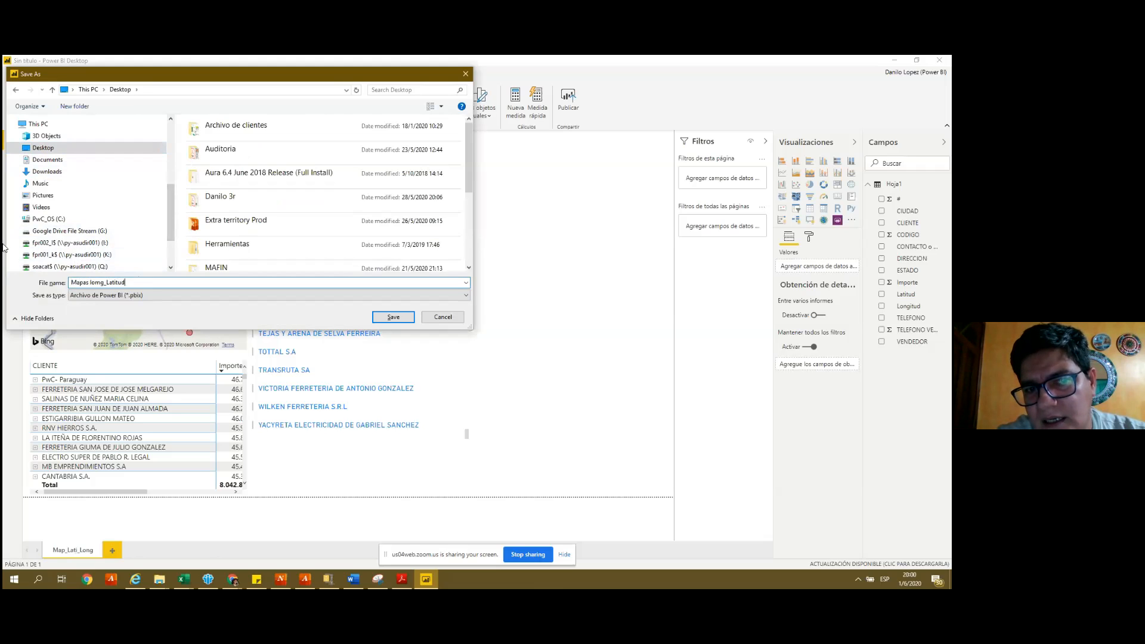
click(400, 320)
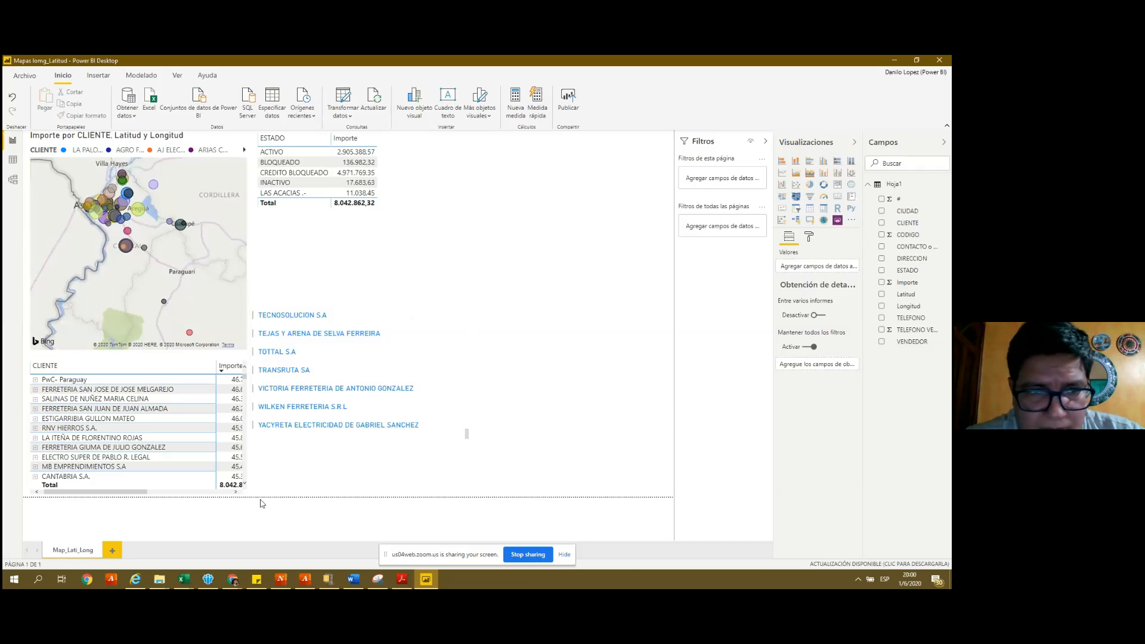
click(233, 579)
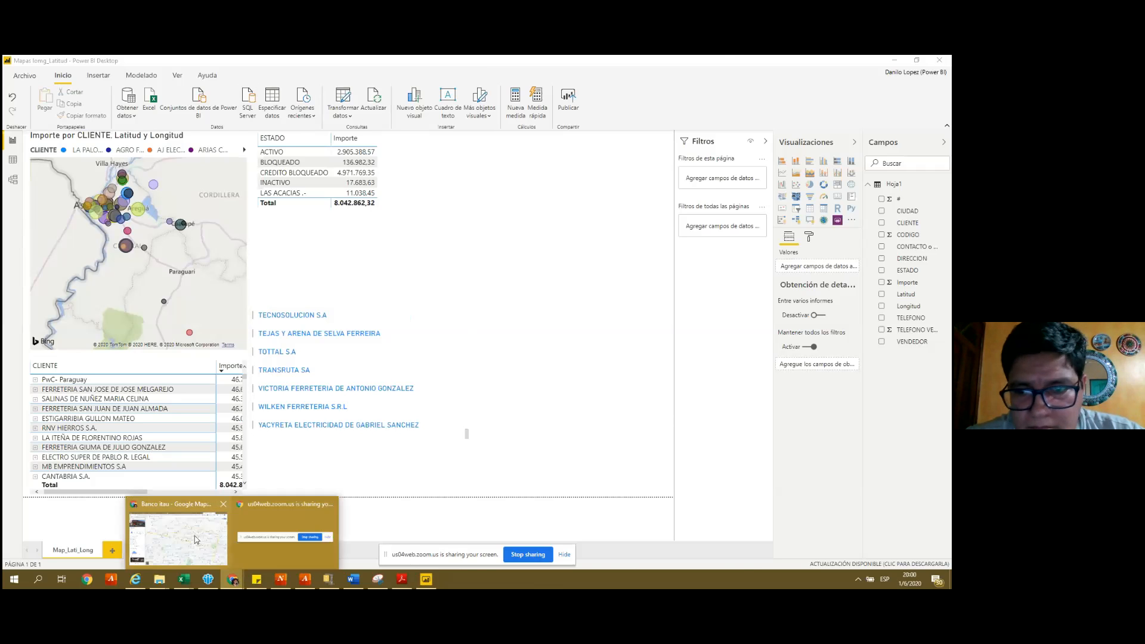
click(195, 538)
click(414, 63)
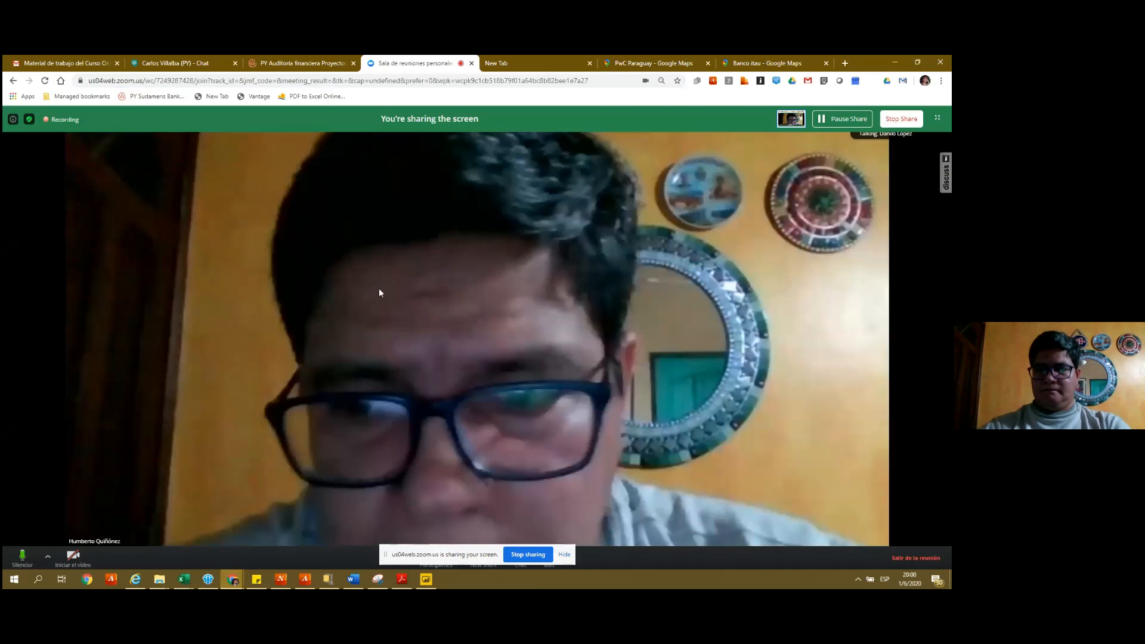
key(ctrl+minus)
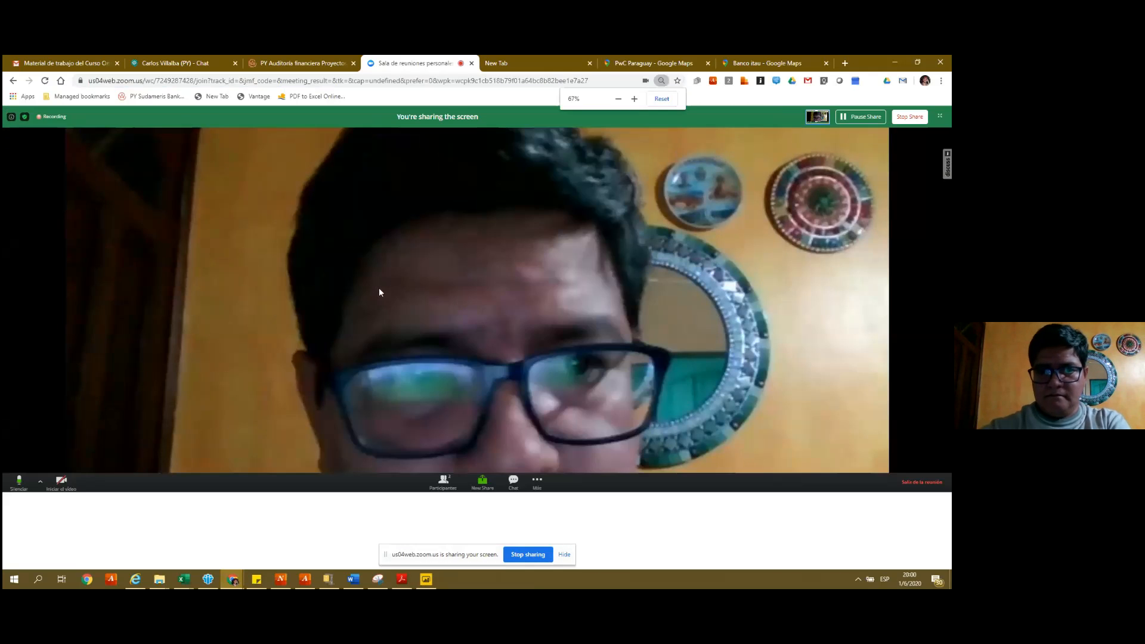
click(426, 582)
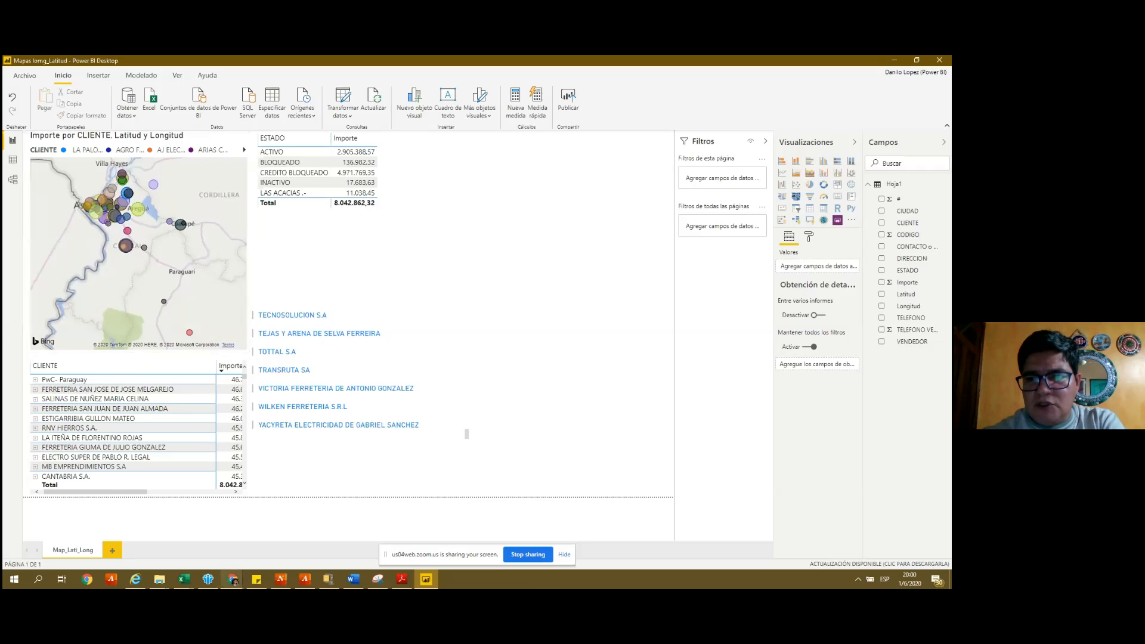
click(241, 586)
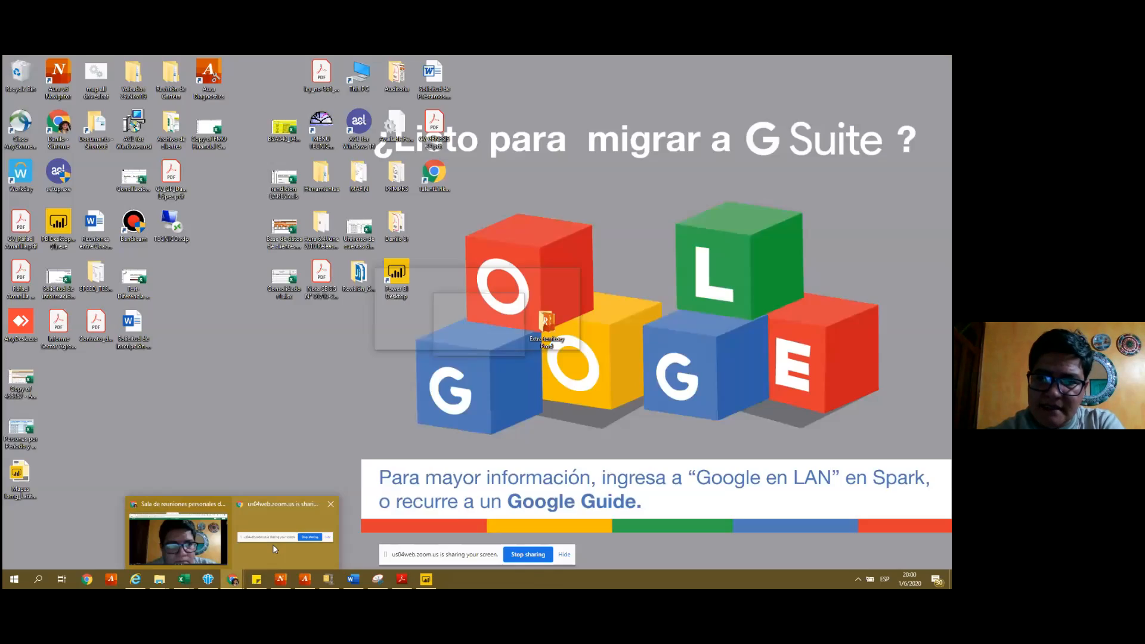
click(273, 543)
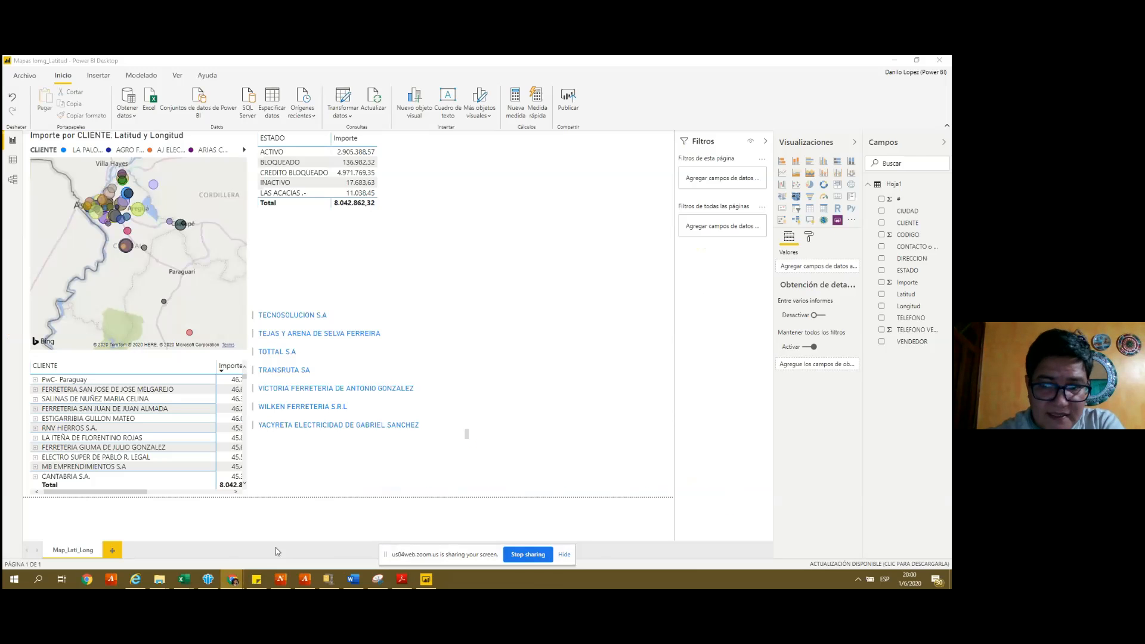